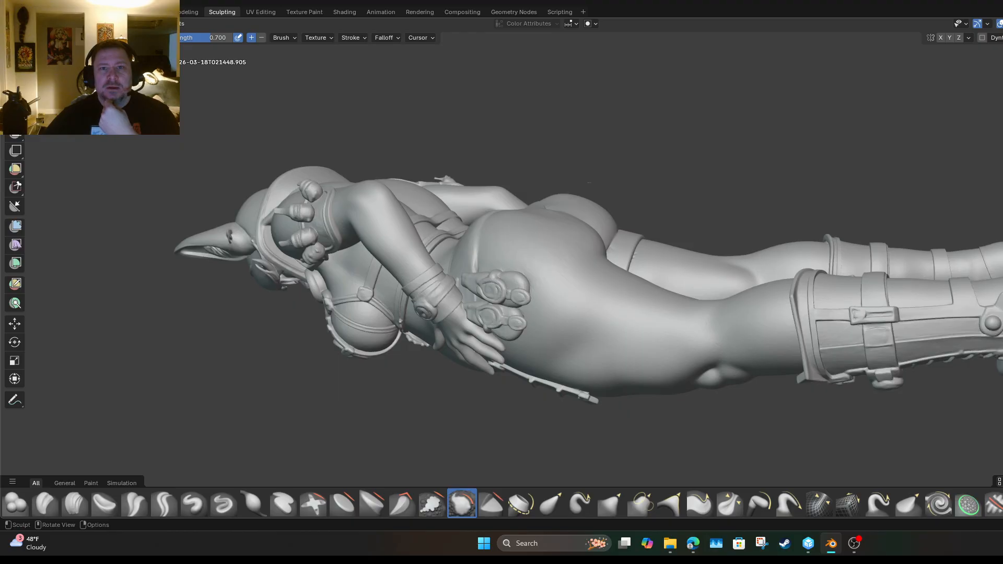
Smooth the uneven surface of the figure's left buttock beside the central crease with the Smooth brush.
middle_click_drag(589, 183, 418, 292)
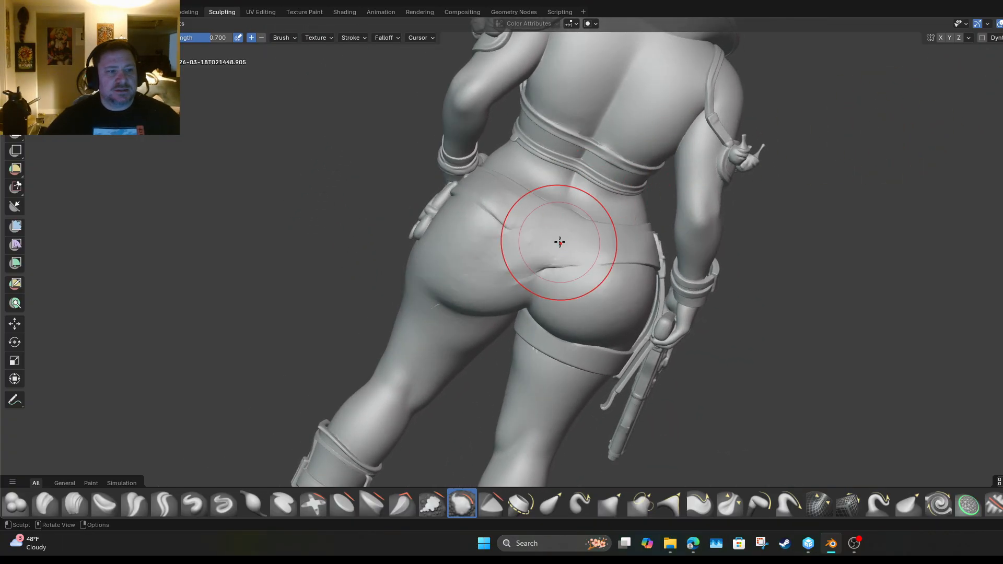
scroll(553, 280, "up", 6)
mouse_move(470, 287)
left_mouse_down()
mouse_move(436, 268)
mouse_move(441, 280)
mouse_move(415, 314)
mouse_move(364, 322)
mouse_move(396, 342)
left_mouse_up()
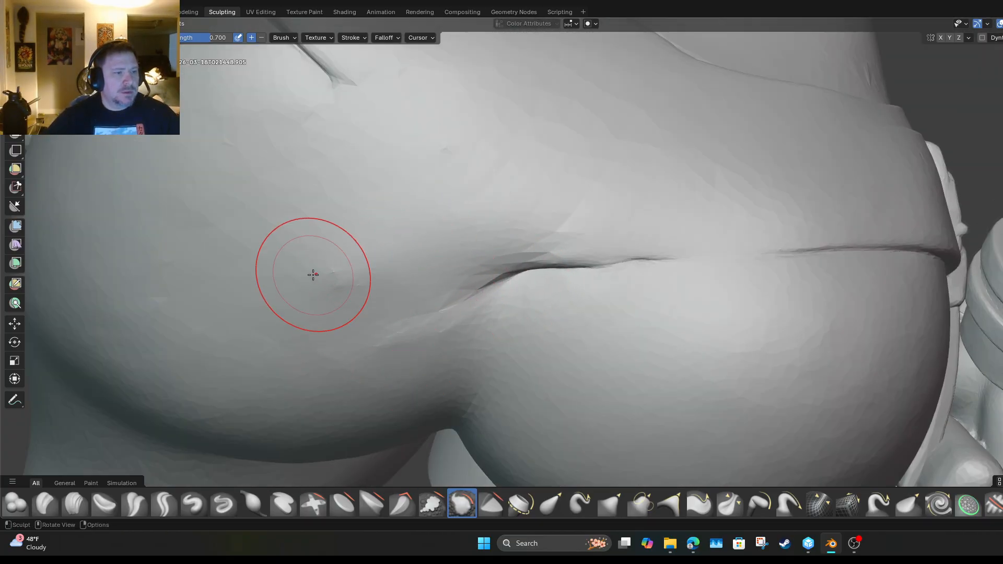
mouse_move(340, 266)
left_mouse_down()
mouse_move(328, 278)
mouse_move(343, 308)
left_mouse_up()
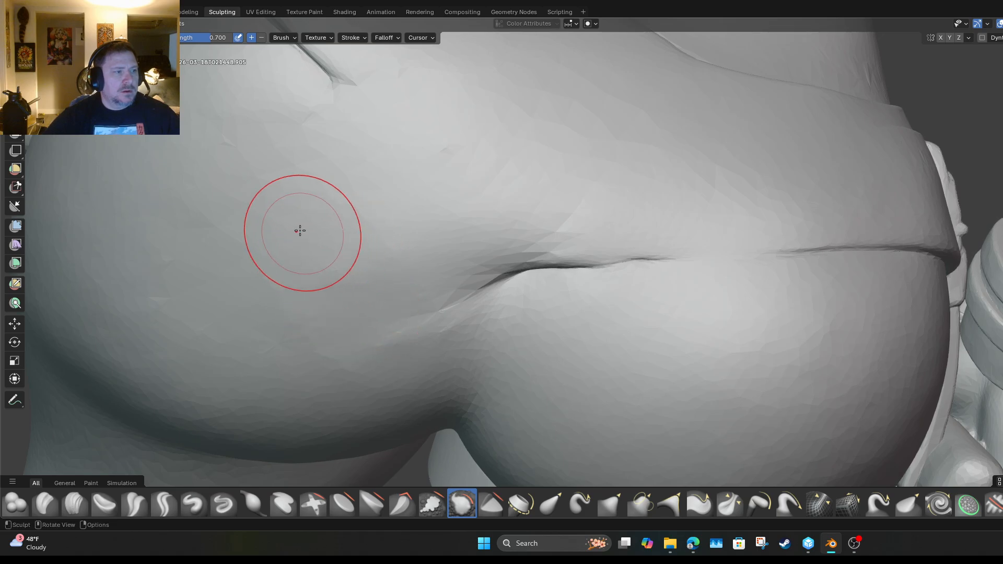
mouse_move(299, 229)
left_mouse_down()
mouse_move(186, 175)
mouse_move(141, 291)
mouse_move(164, 287)
left_mouse_up()
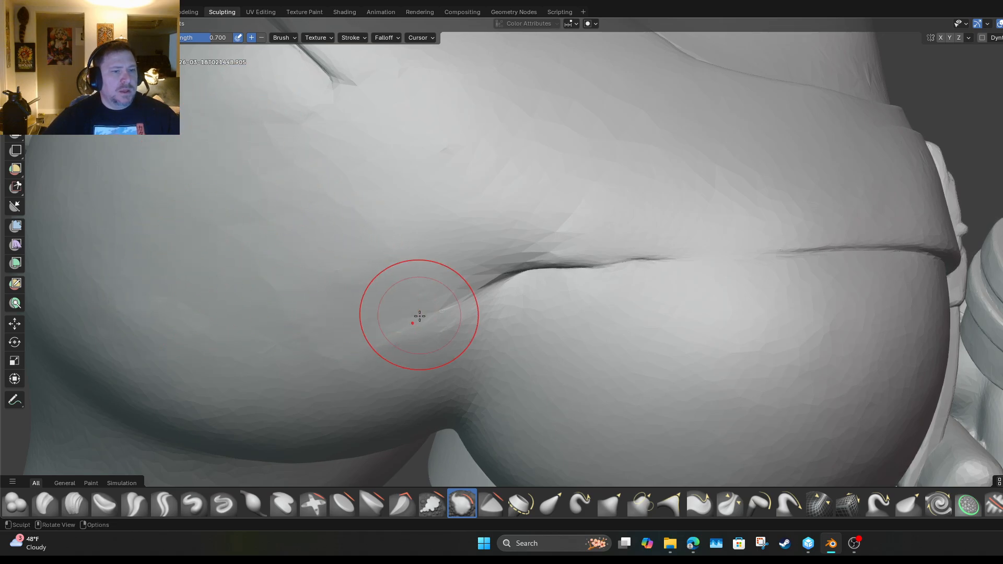
Carve the garment's diagonal edge across the left buttock down to the central junction with a smaller Crease Sharp brush.
scroll(419, 318, "down", 4)
scroll(384, 296, "up", 1)
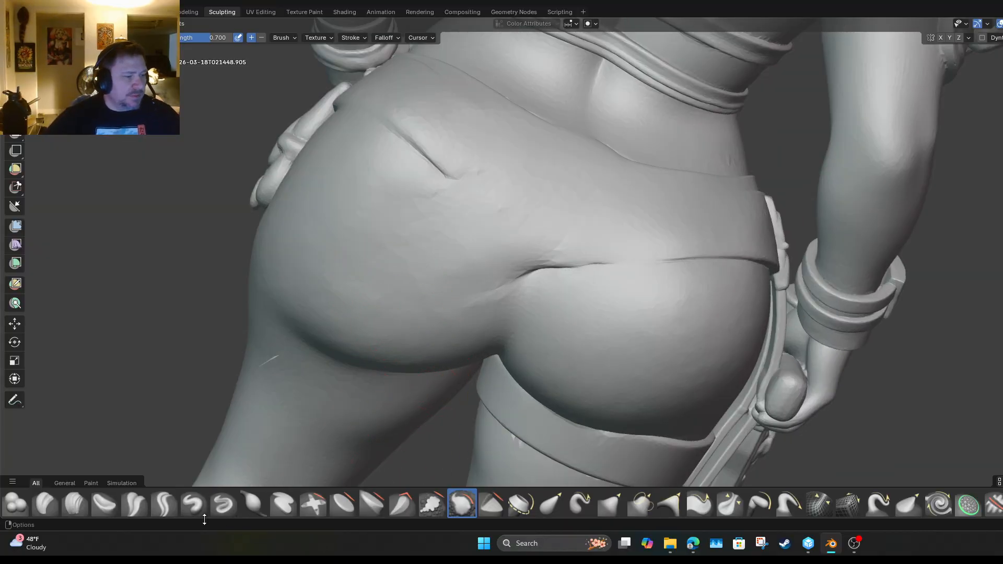
left_click(168, 506)
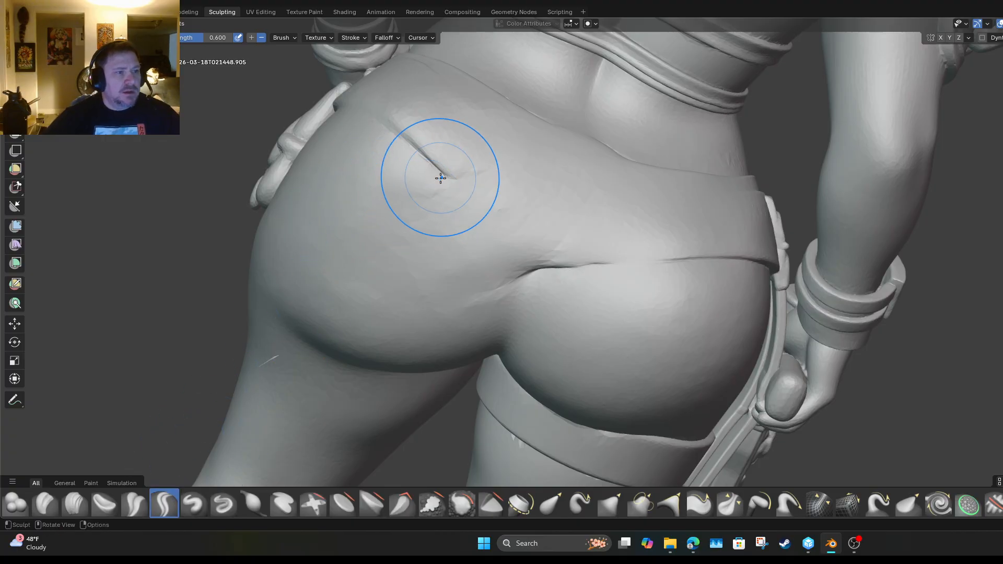
key("ctrl+z")
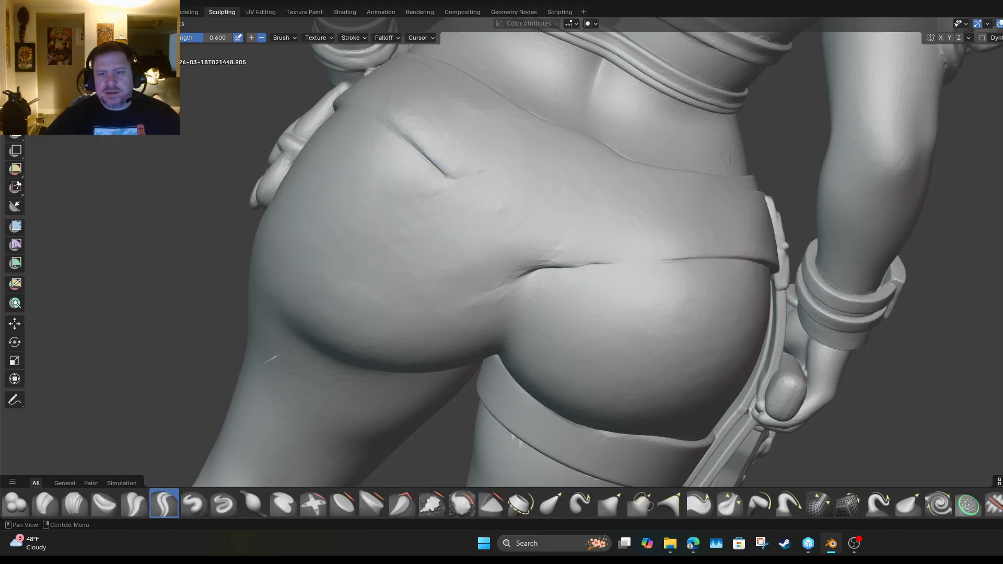
left_click_drag(111, 38, 103, 38)
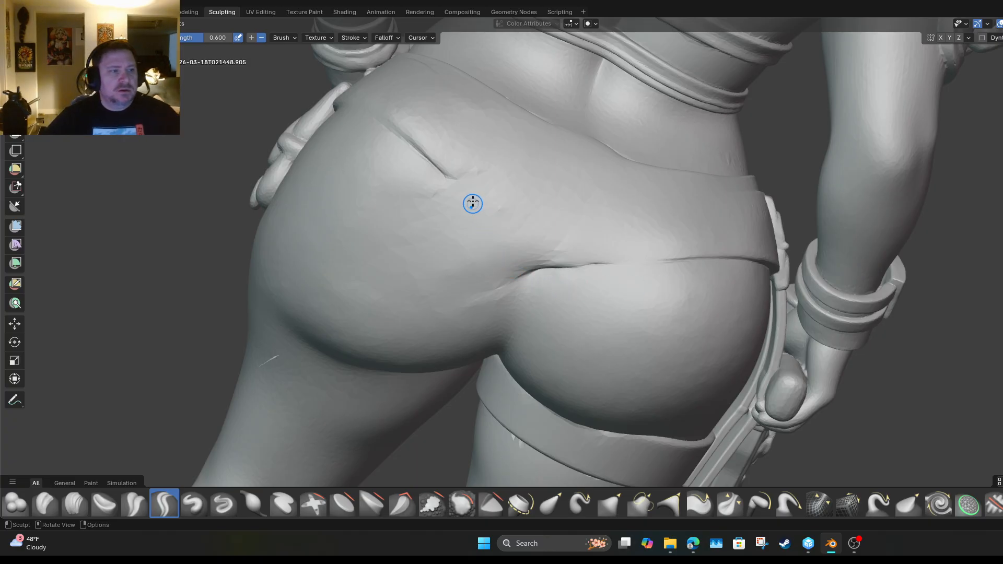
left_click_drag(448, 178, 450, 182)
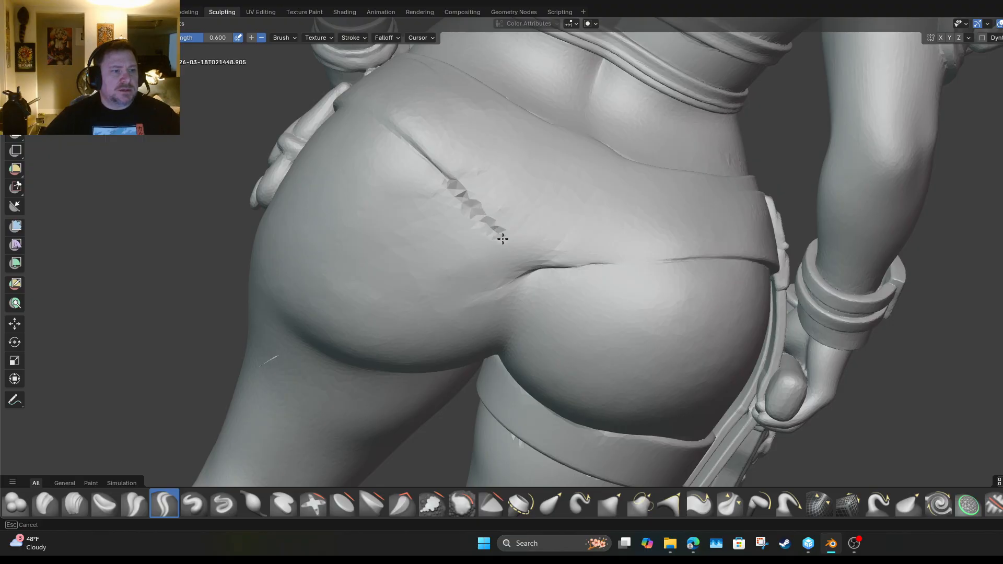
left_click_drag(502, 239, 526, 264)
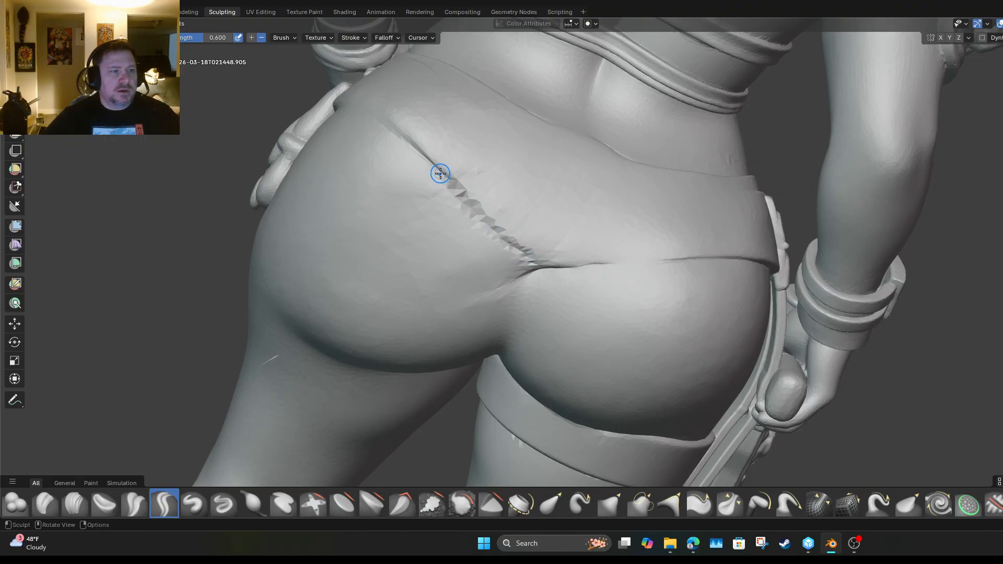
mouse_move(441, 172)
left_mouse_down()
mouse_move(514, 255)
mouse_move(567, 267)
mouse_move(701, 261)
mouse_move(551, 269)
mouse_move(443, 178)
mouse_move(458, 196)
left_mouse_up()
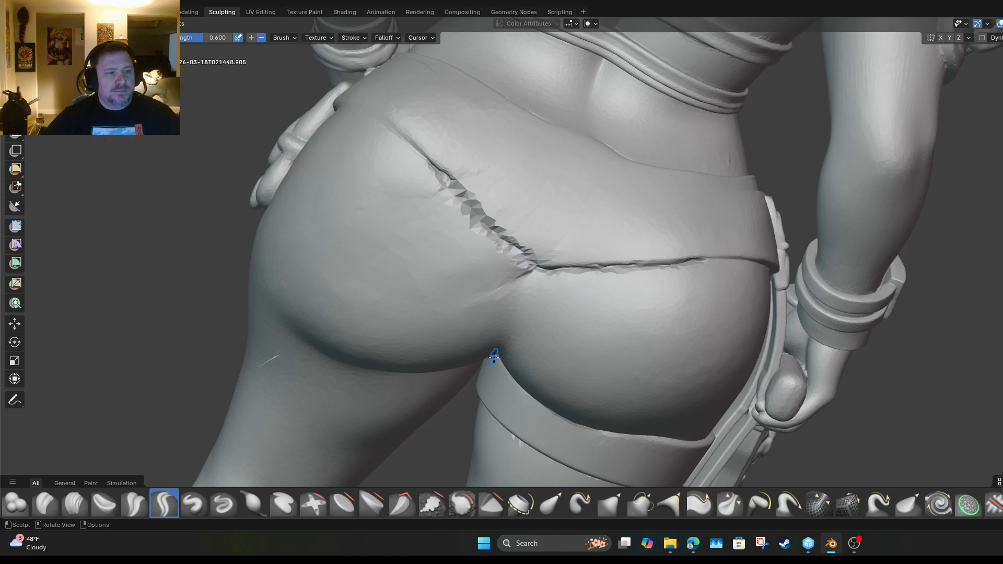
Carve the central crease between the buttocks from the thigh gap up to the seam junction.
left_click_drag(497, 355, 531, 282)
left_click_drag(499, 354, 535, 268)
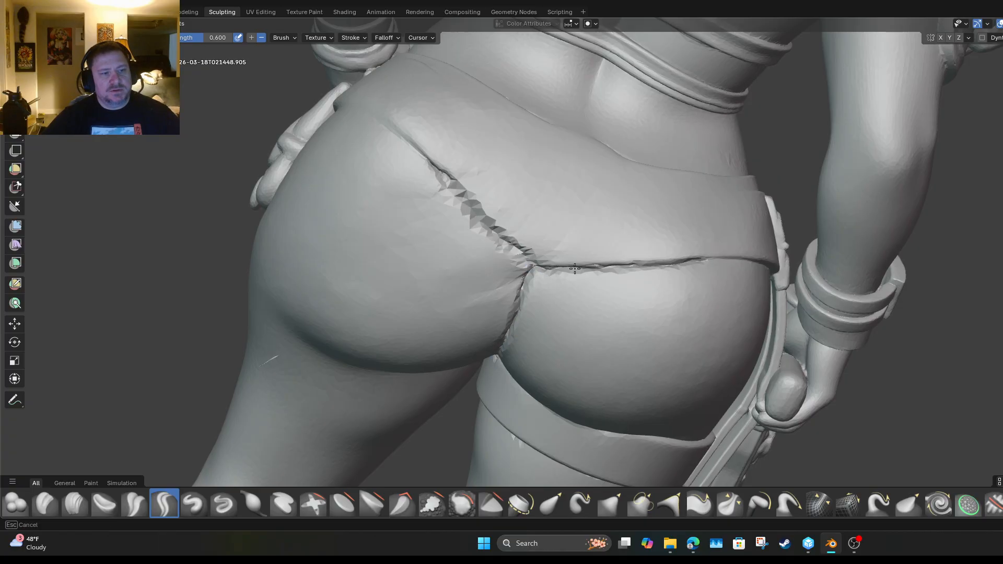
left_click_drag(602, 268, 550, 264)
Deepen the garment's edge across the right buttock and extend both edge lines outward to the hips.
scroll(546, 264, "down", 3)
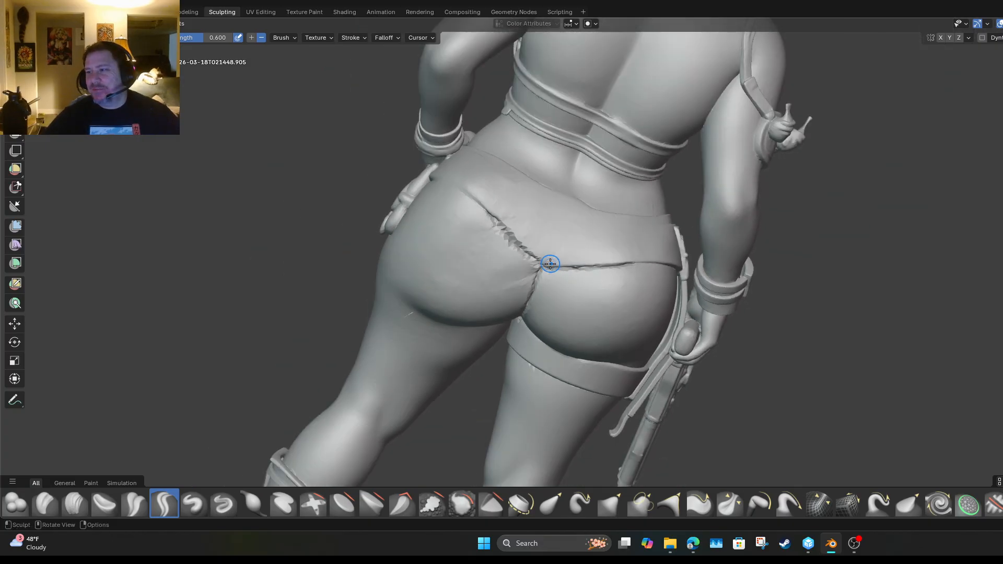
scroll(495, 268, "up", 5)
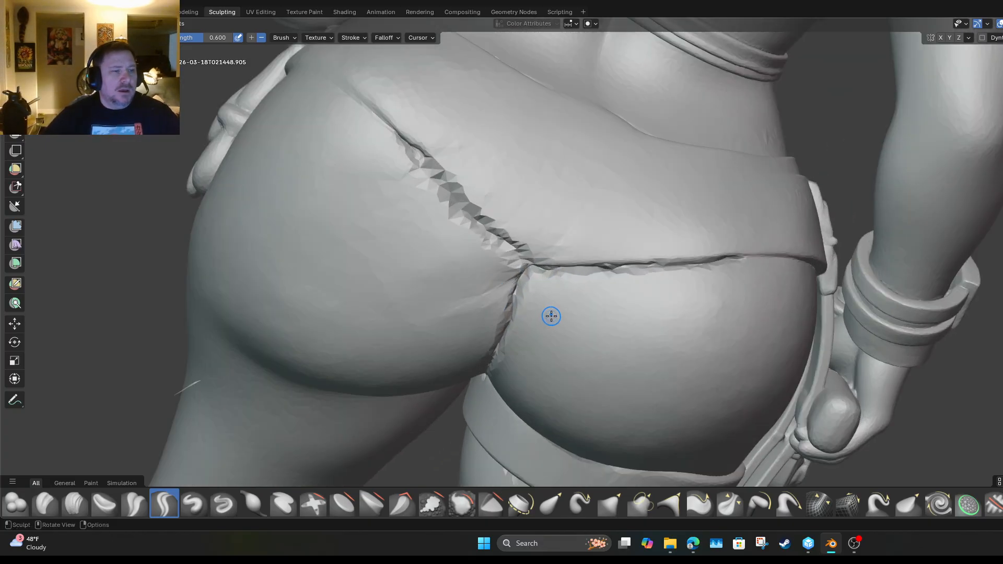
mouse_move(553, 266)
left_mouse_down()
mouse_move(531, 260)
mouse_move(719, 260)
left_mouse_up()
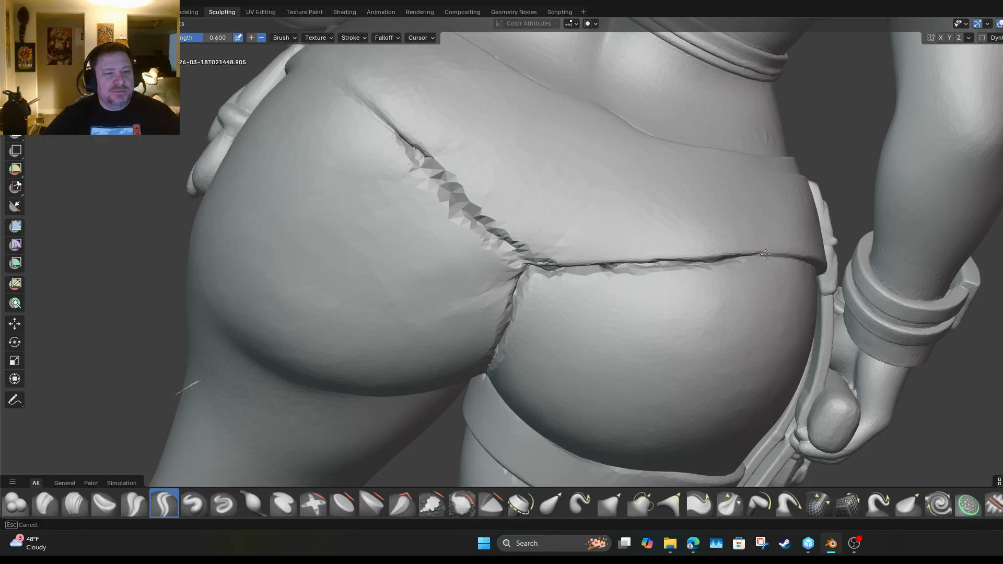
left_click_drag(804, 257, 807, 256)
left_click_drag(422, 154, 415, 146)
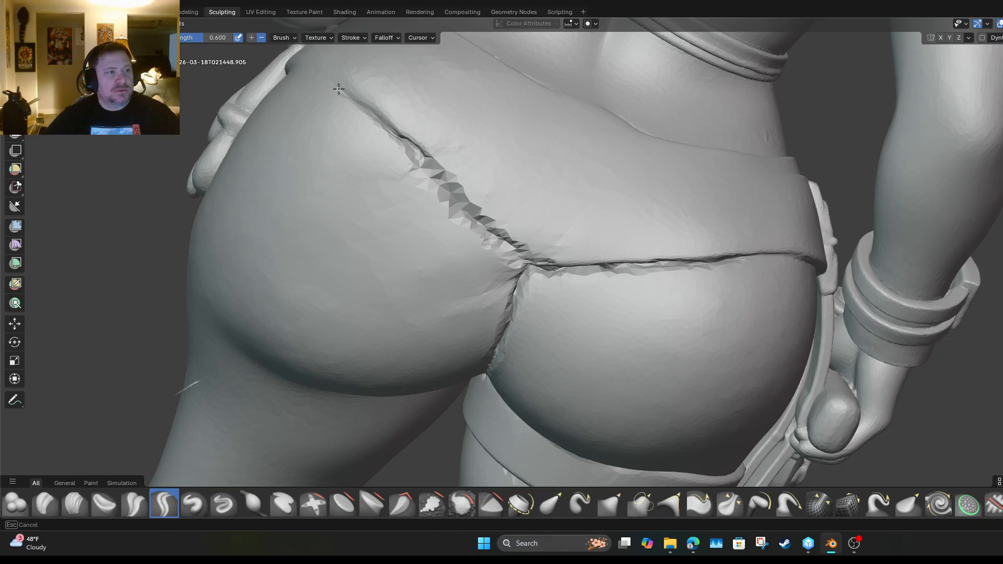
left_click_drag(303, 71, 329, 94)
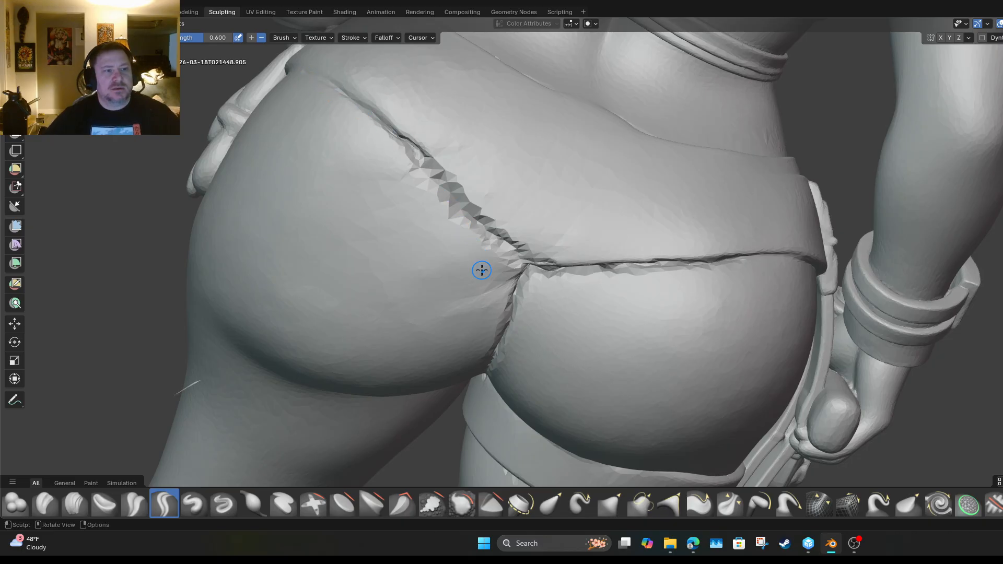
Try to soften the jagged diagonal seam near the central junction with the Smooth brush.
left_click(462, 503)
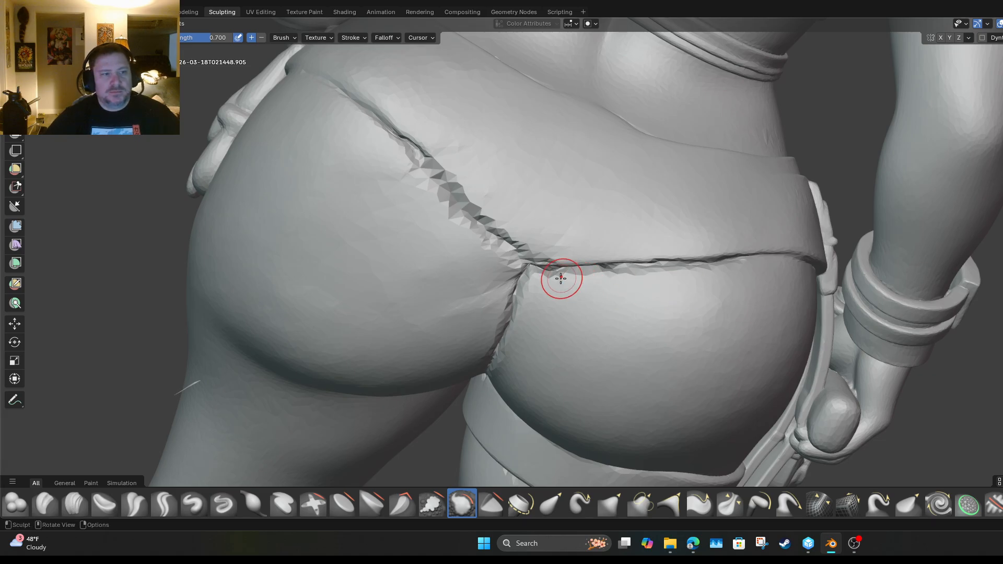
left_click_drag(517, 260, 472, 232)
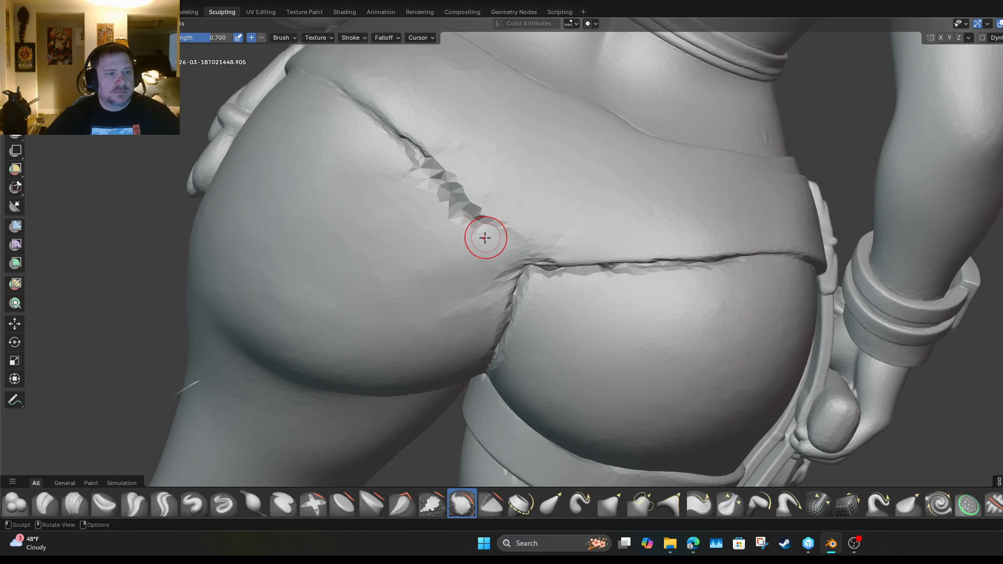
scroll(491, 246, "down", 3)
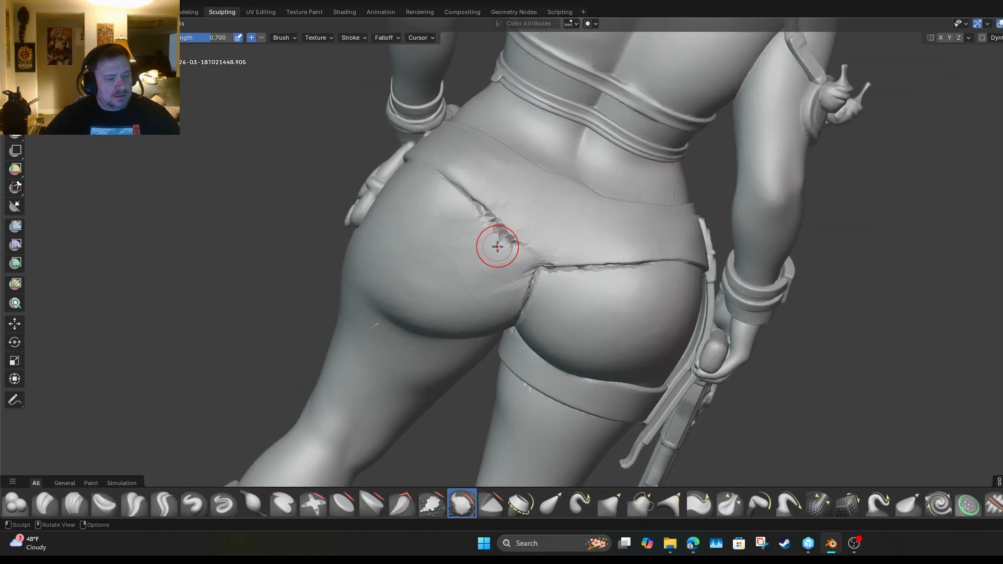
key("ctrl+z")
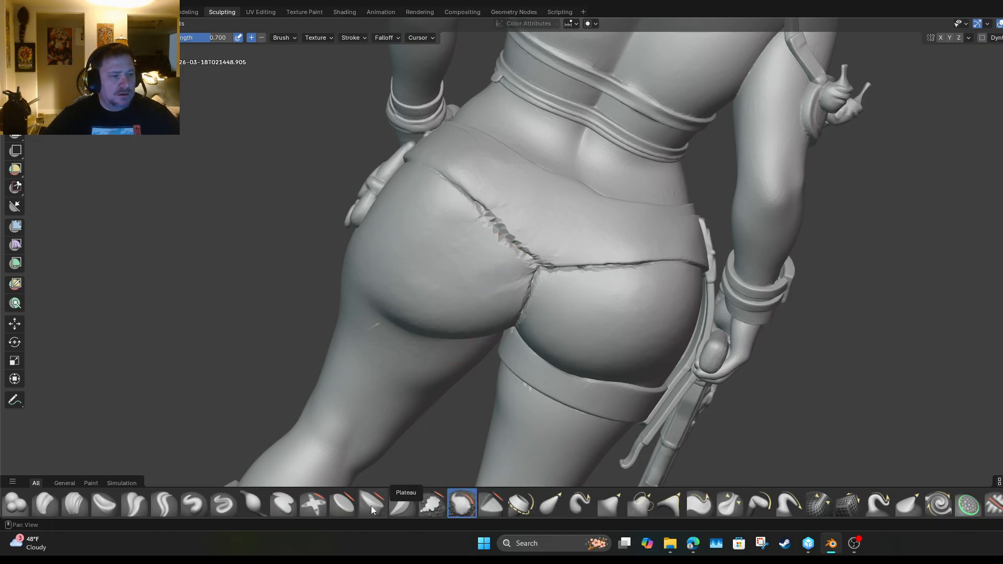
Flatten the surface along the diagonal and horizontal garment edges with the Flatten/Contrast brush.
left_click(345, 503)
left_click_drag(532, 263, 489, 227)
left_click_drag(499, 244, 485, 221)
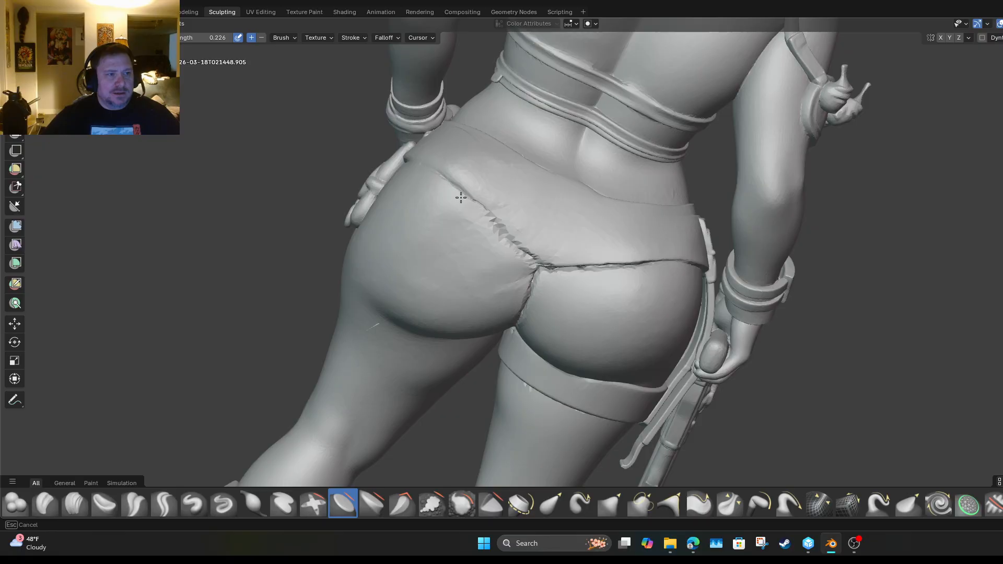
left_click_drag(461, 197, 405, 165)
mouse_move(542, 285)
left_mouse_down()
mouse_move(550, 269)
mouse_move(624, 266)
left_mouse_up()
left_click_drag(521, 224, 549, 213)
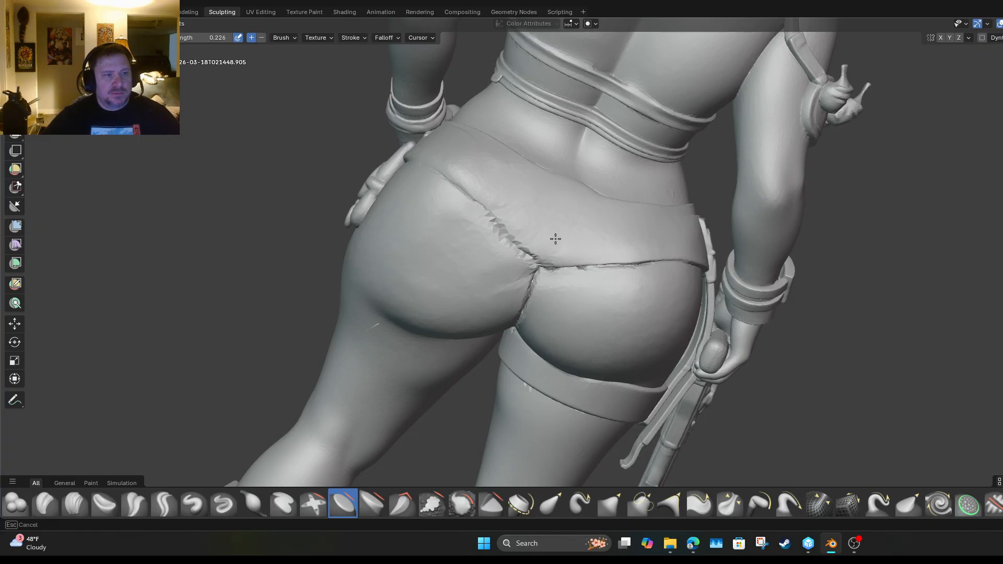
left_click_drag(474, 177, 476, 183)
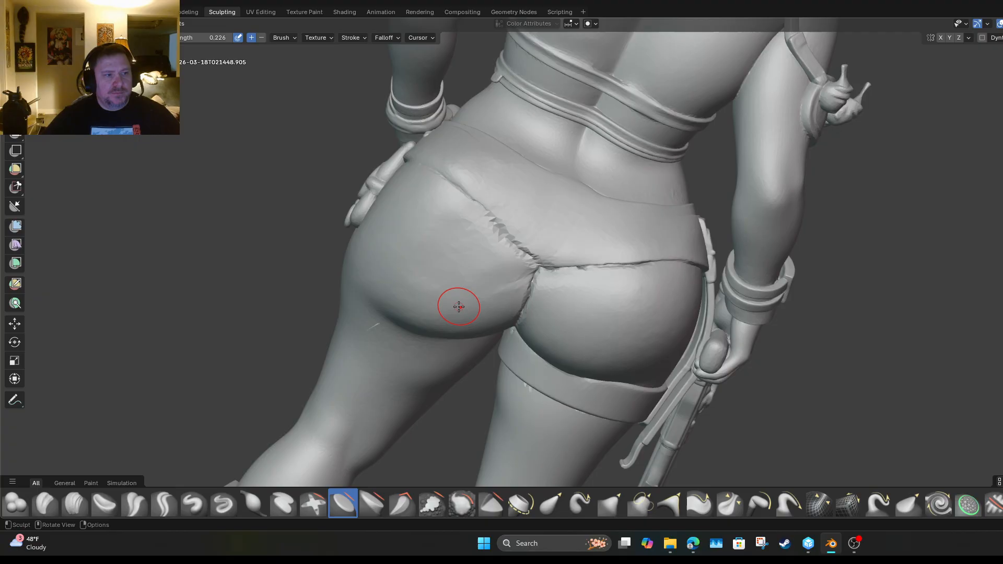
Enlarge the flatten brush and even out the remaining jagged facets along the diagonal seam, horizontal edge and central crease.
scroll(484, 258, "up", 2)
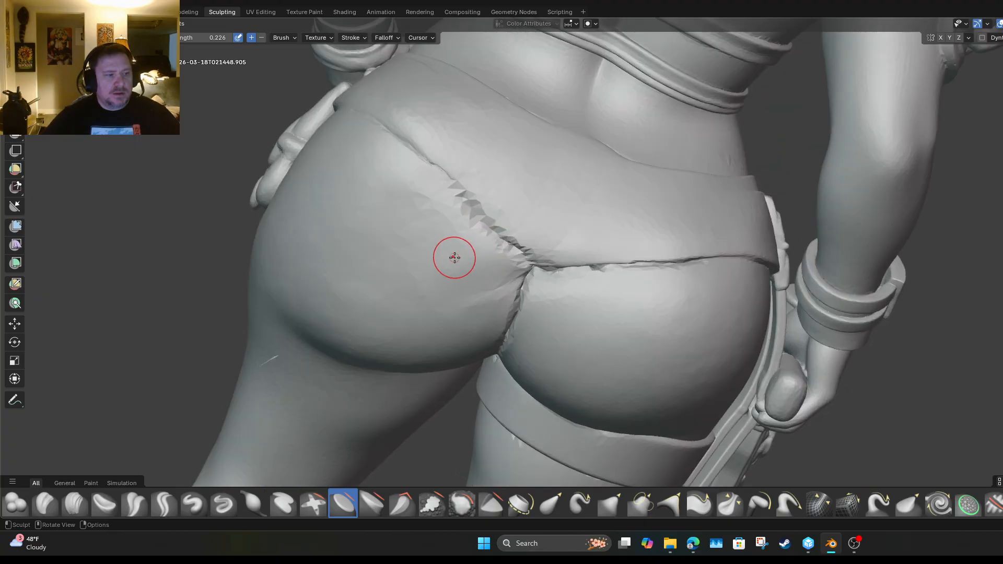
left_click_drag(112, 37, 126, 37)
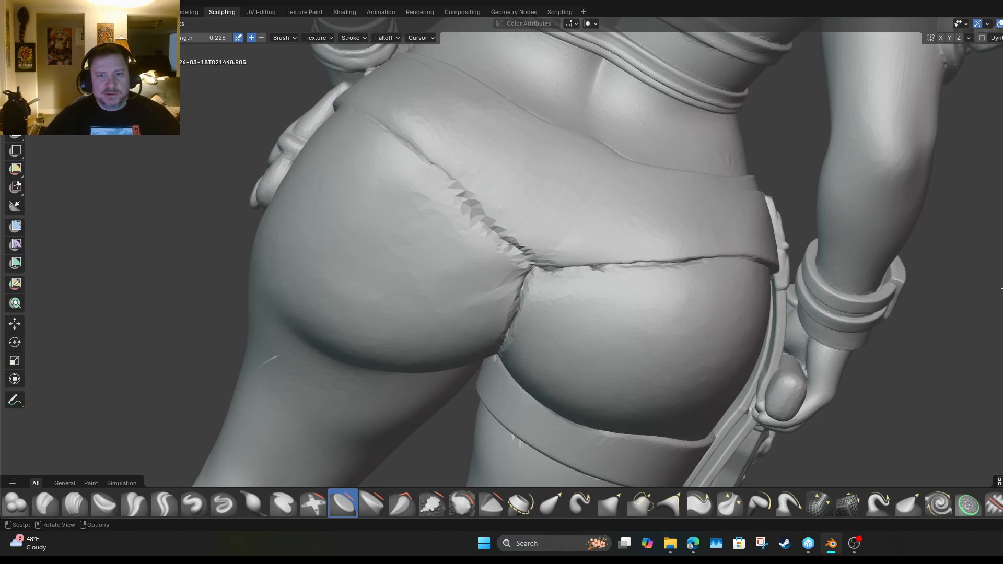
left_click_drag(469, 229, 494, 243)
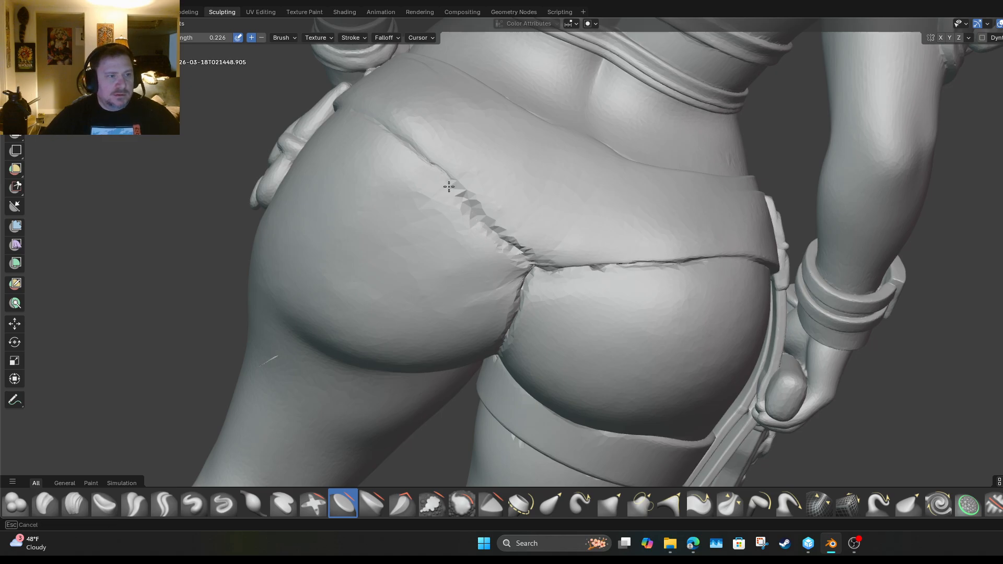
left_click_drag(449, 187, 486, 233)
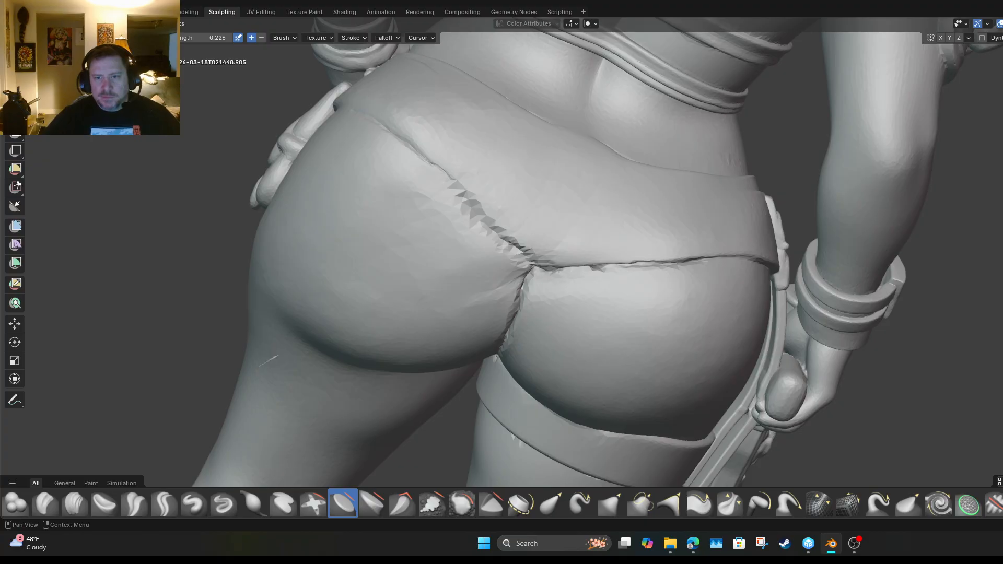
left_click_drag(118, 38, 125, 38)
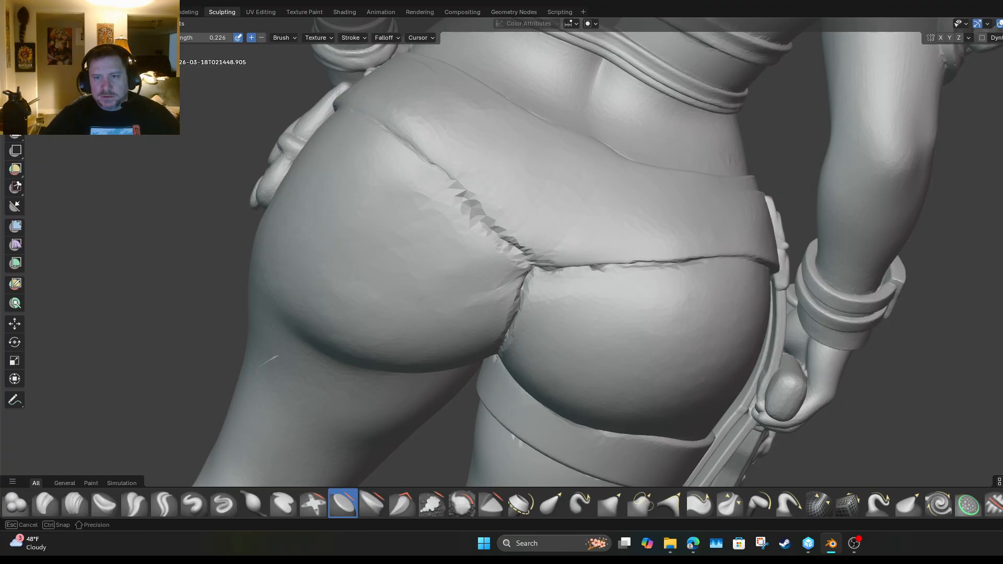
left_click_drag(509, 254, 506, 252)
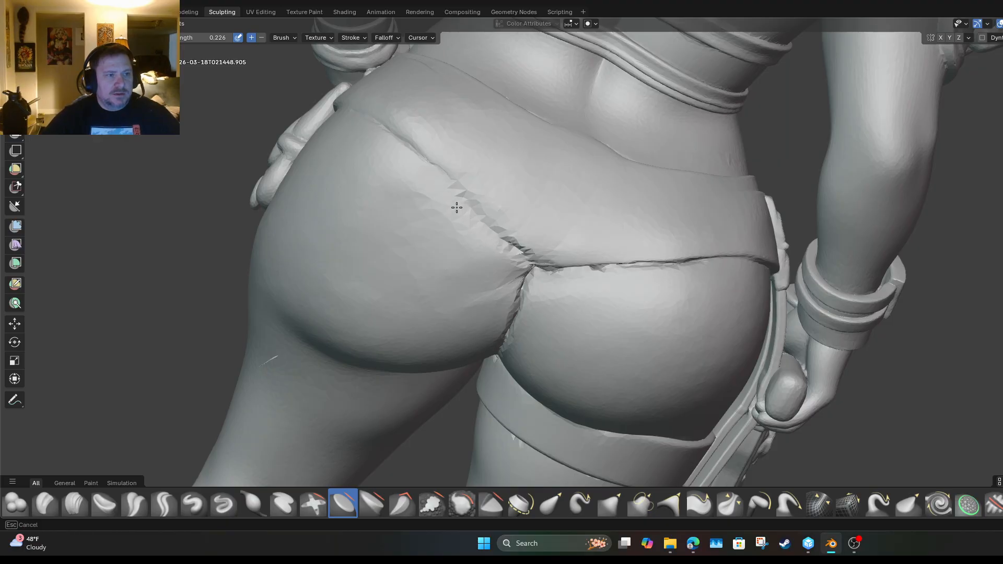
left_click_drag(417, 164, 438, 172)
left_click_drag(577, 272, 577, 275)
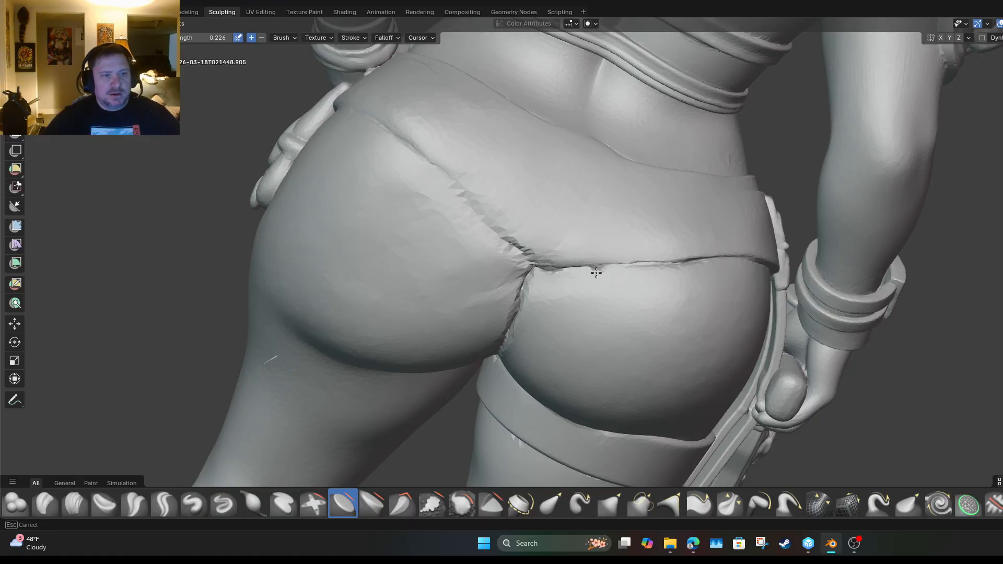
mouse_move(526, 290)
left_mouse_down()
mouse_move(592, 281)
mouse_move(532, 295)
left_mouse_up()
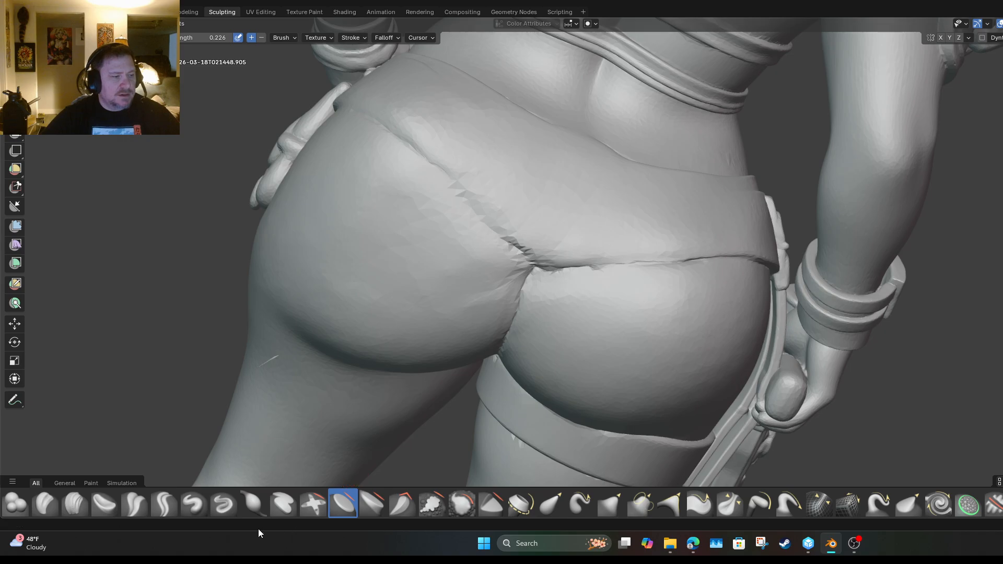
Recut the diagonal seam on the left buttock and the garment's edge across the right buttock with the Crease Sharp brush.
left_click(169, 506)
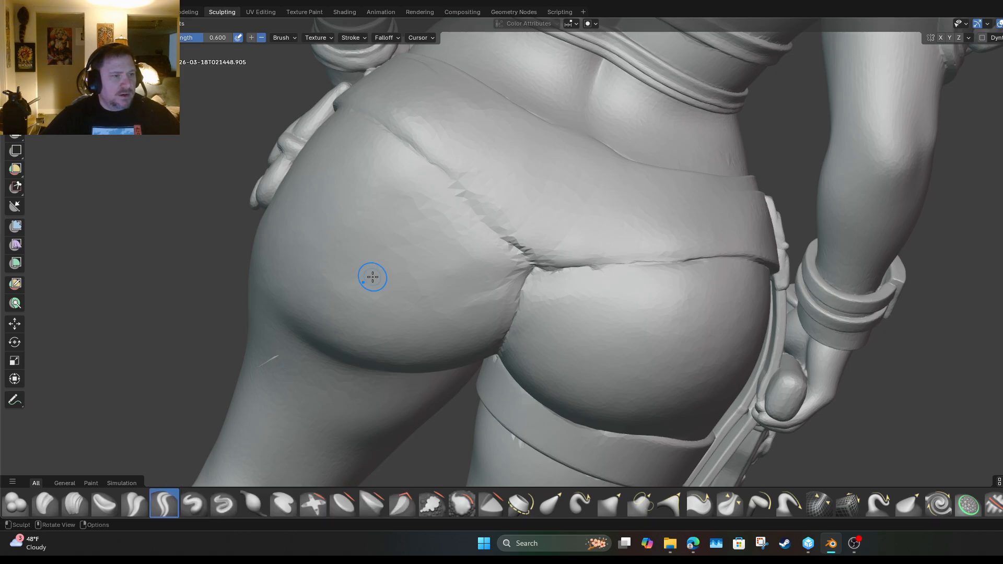
left_click_drag(501, 238, 405, 146)
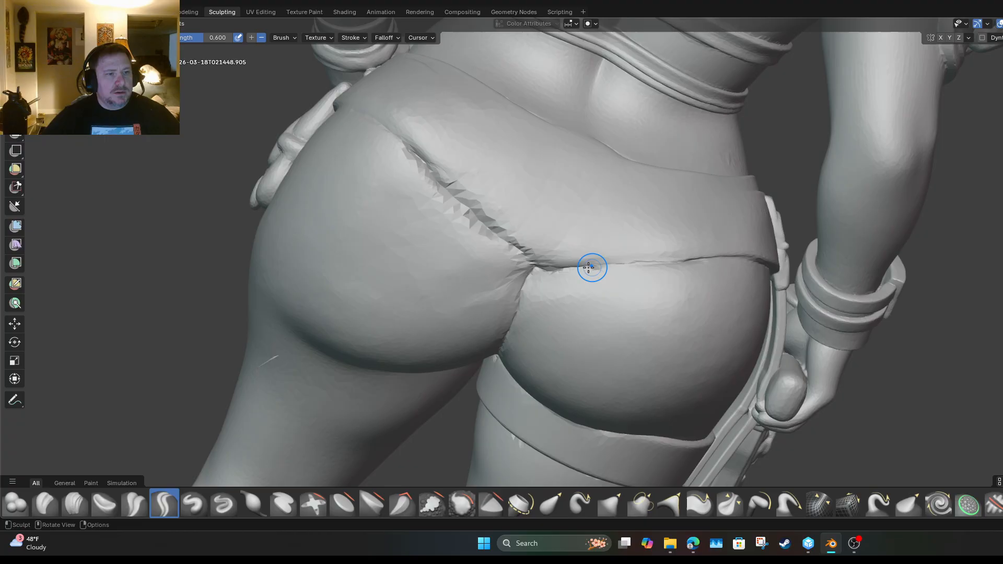
left_click_drag(563, 265, 752, 260)
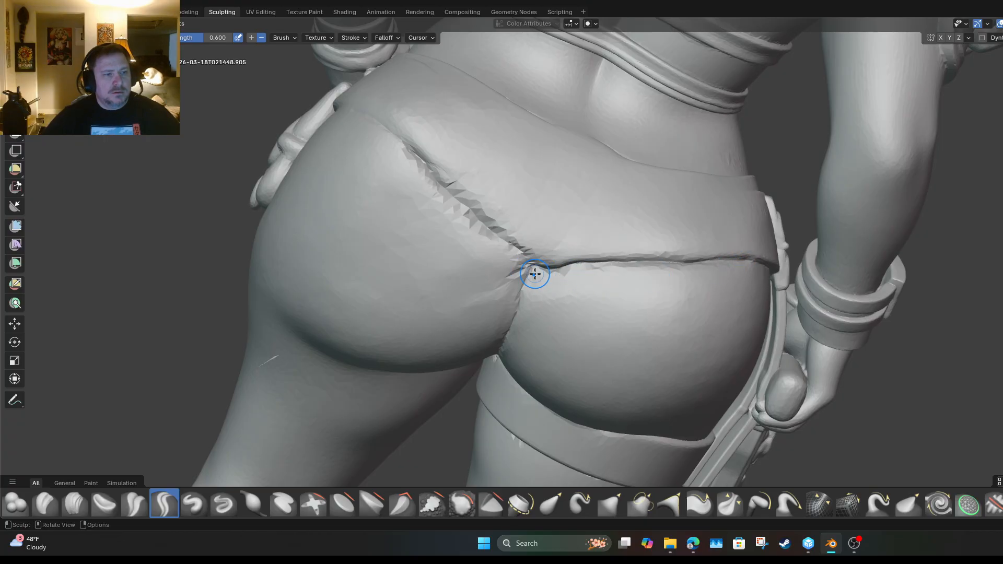
Undo the last crease stroke and smooth the diagonal seam, central crease and horizontal garment edge with the Smooth brush.
key("ctrl+z")
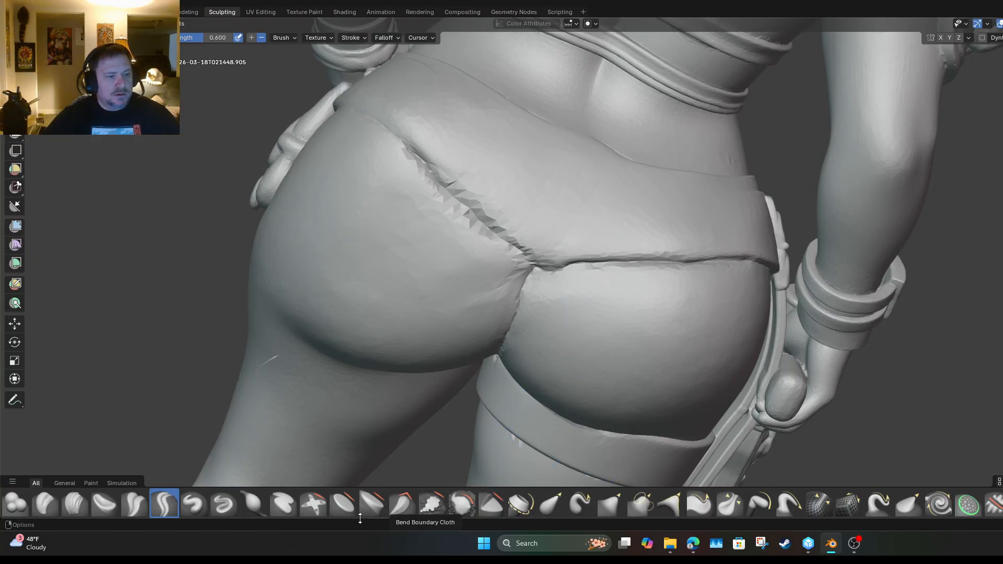
left_click(460, 507)
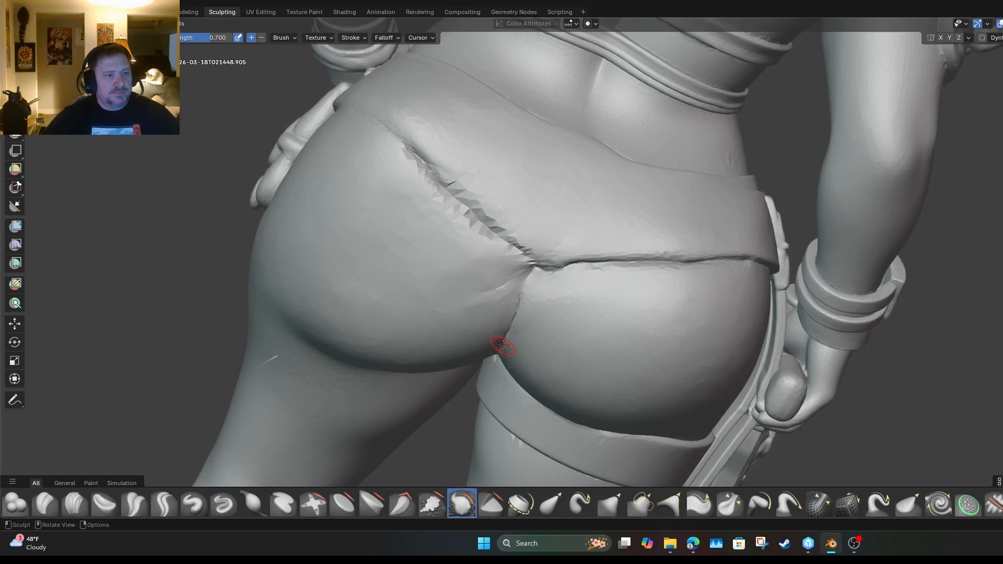
mouse_move(503, 345)
left_mouse_down()
mouse_move(528, 264)
mouse_move(437, 183)
mouse_move(369, 146)
left_mouse_up()
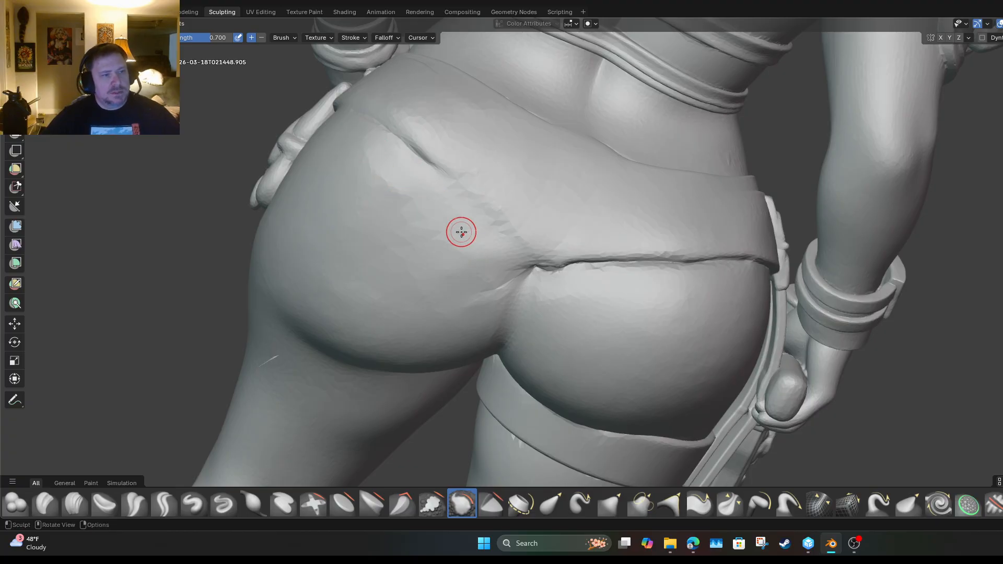
left_click_drag(460, 231, 388, 193)
mouse_move(537, 274)
left_mouse_down()
mouse_move(674, 272)
mouse_move(650, 277)
mouse_move(738, 299)
mouse_move(729, 298)
left_mouse_up()
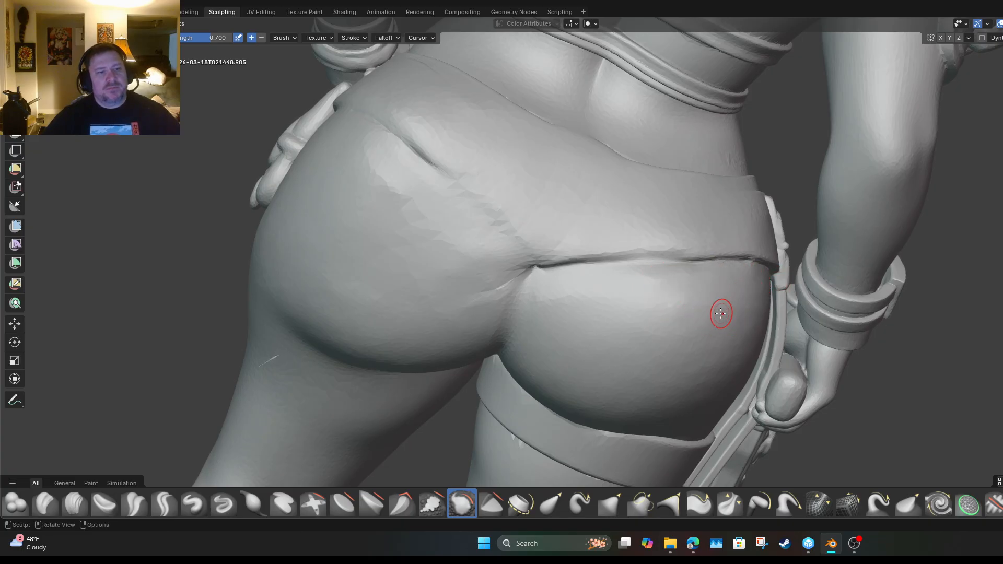
Build up volume on the left buttock with the Blob brush and blend it in with an enlarged Smooth brush.
scroll(616, 349, "down", 4)
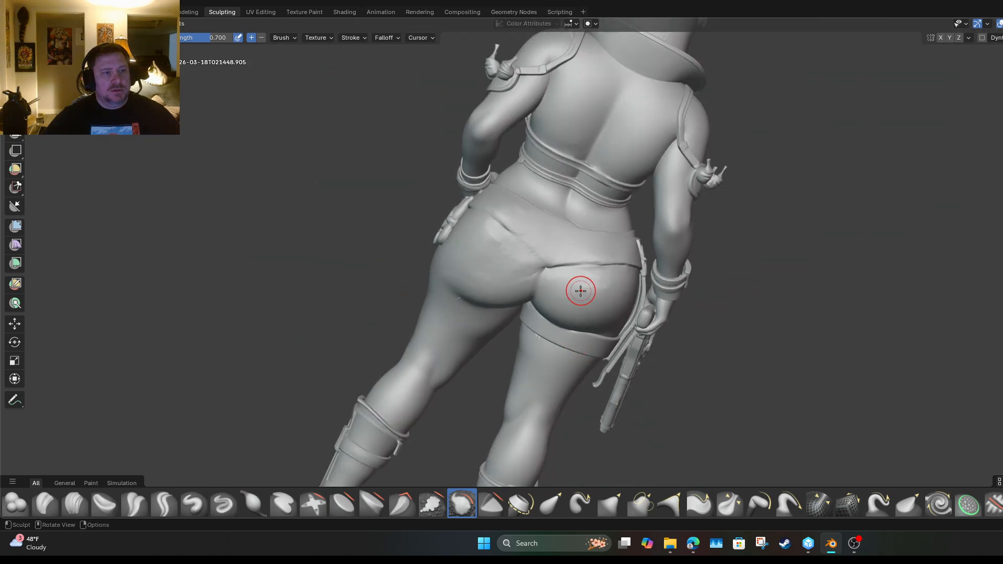
scroll(580, 290, "up", 3)
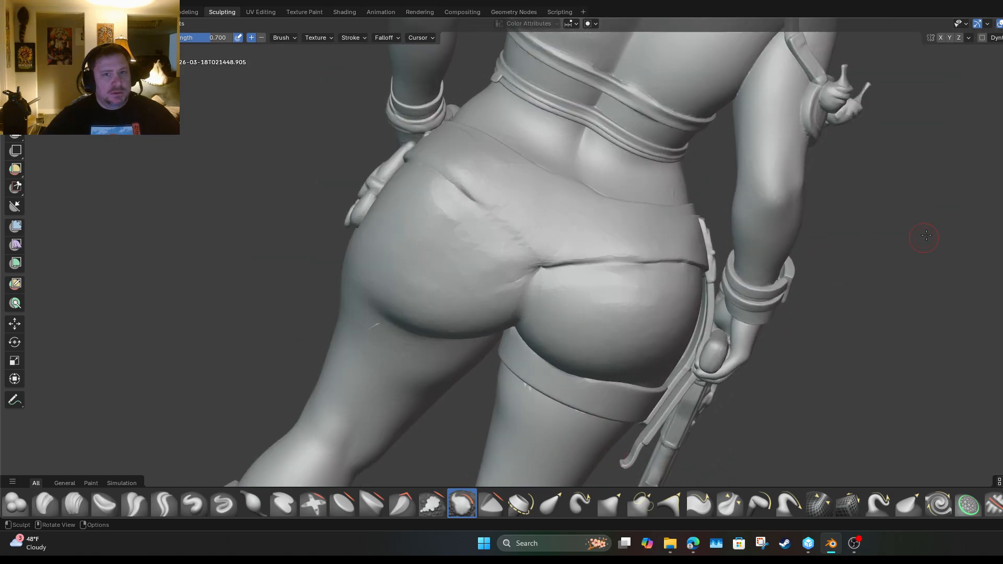
middle_click_drag(373, 327, 599, 151)
middle_click_drag(441, 378, 469, 406)
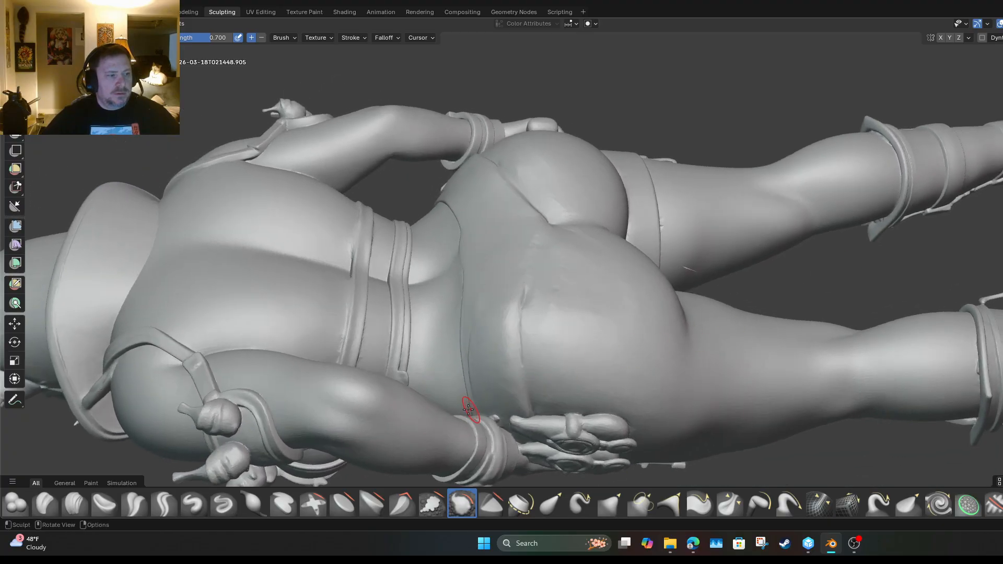
left_click(17, 498)
mouse_move(583, 291)
left_mouse_down()
mouse_move(577, 265)
mouse_move(613, 293)
mouse_move(631, 282)
mouse_move(604, 302)
mouse_move(622, 324)
mouse_move(546, 279)
mouse_move(599, 260)
mouse_move(578, 299)
mouse_move(586, 268)
left_mouse_up()
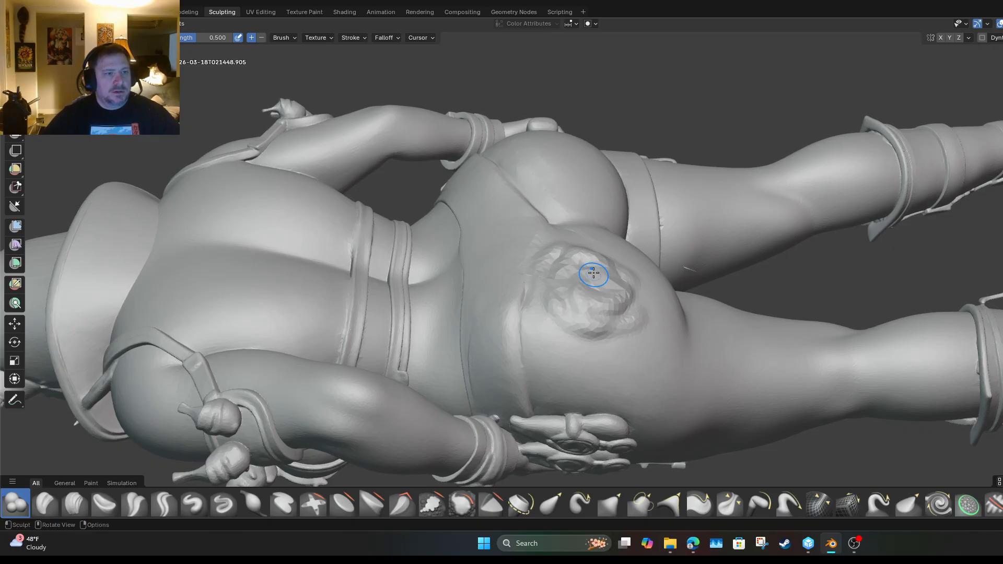
left_click(462, 503)
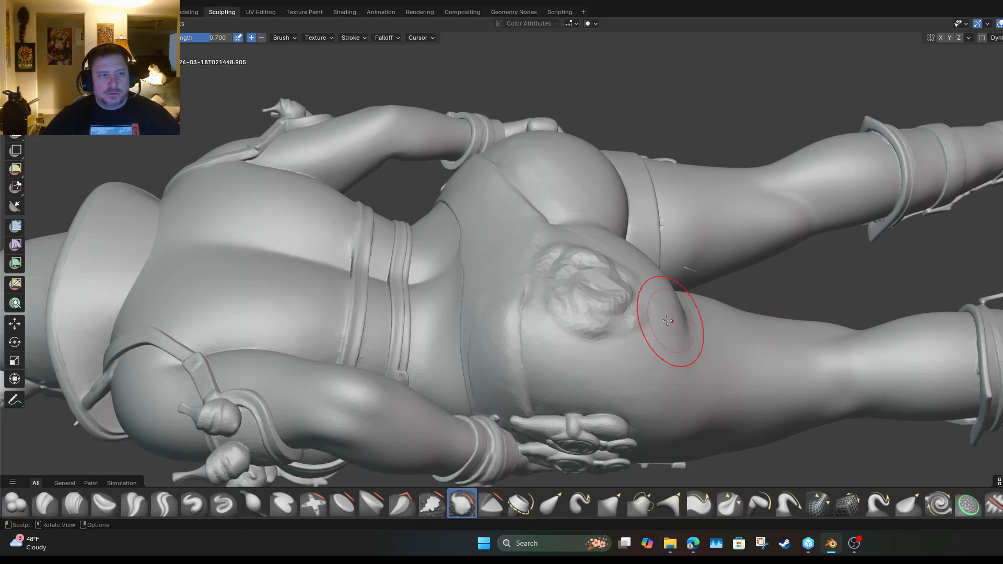
mouse_move(672, 320)
left_mouse_down()
mouse_move(605, 313)
mouse_move(593, 332)
mouse_move(550, 313)
mouse_move(595, 330)
mouse_move(538, 254)
mouse_move(570, 261)
mouse_move(587, 246)
mouse_move(575, 235)
mouse_move(583, 269)
mouse_move(564, 264)
mouse_move(597, 296)
mouse_move(583, 285)
mouse_move(582, 269)
mouse_move(638, 291)
left_mouse_up()
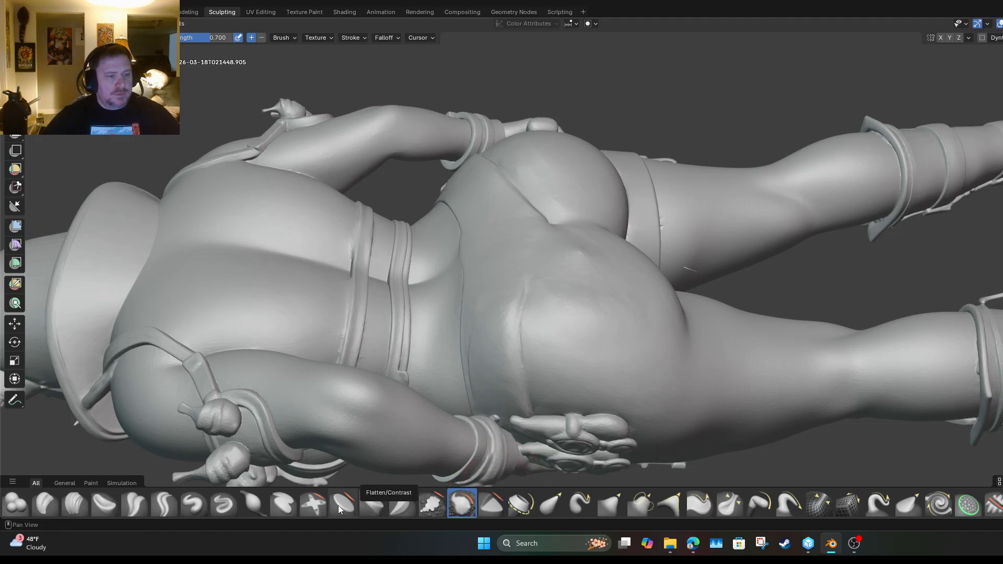
Raise a broader bulge on the left buttock with a larger Blob brush.
left_click(259, 507)
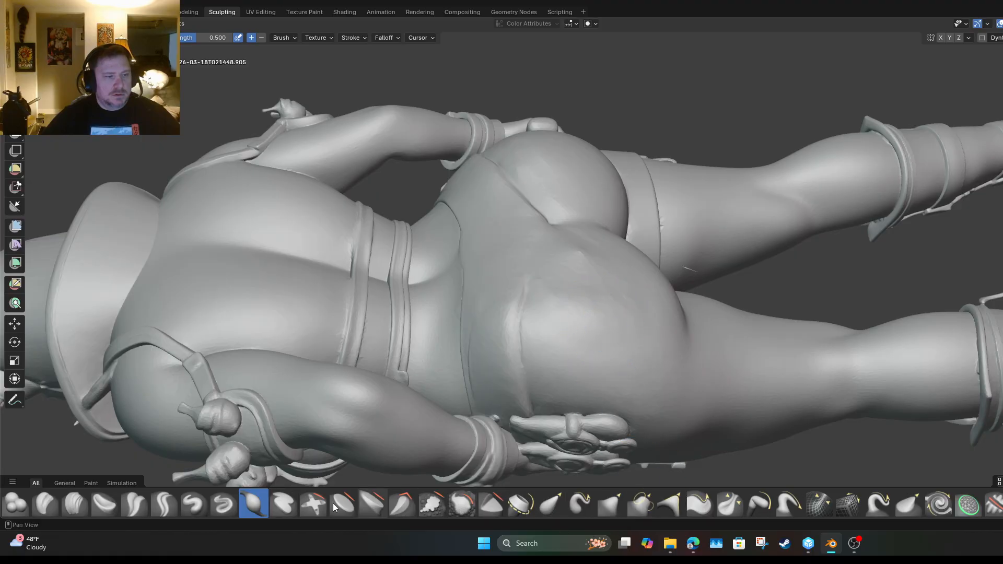
left_click(16, 504)
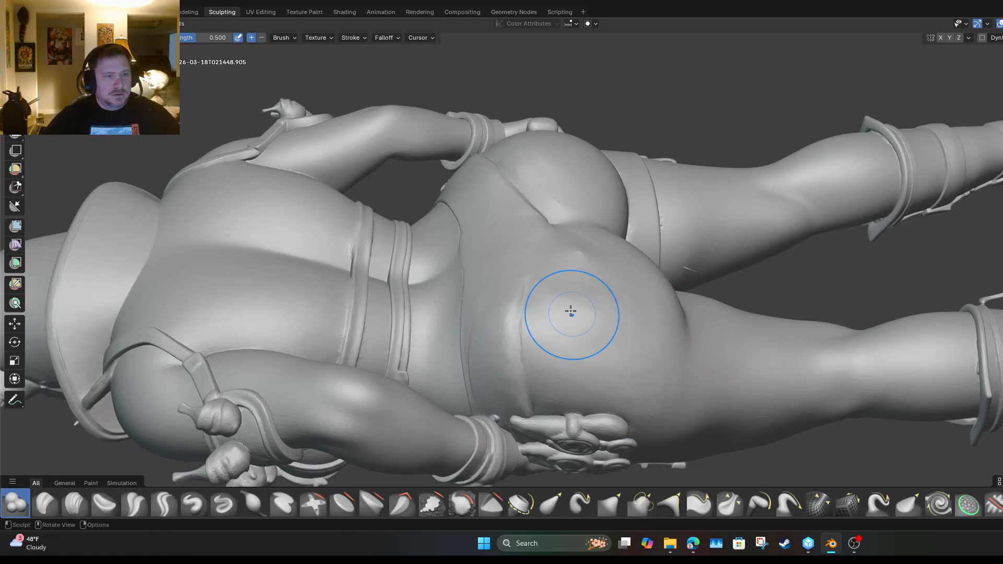
left_click(592, 283)
mouse_move(592, 282)
left_mouse_down()
mouse_move(622, 265)
mouse_move(625, 293)
mouse_move(614, 274)
mouse_move(620, 312)
left_mouse_up()
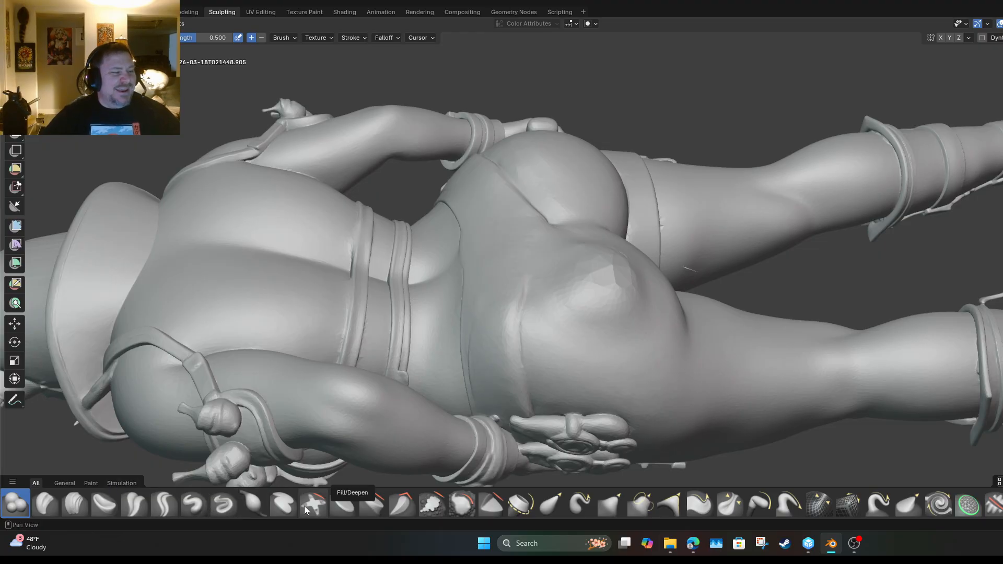
Soften the bulge on the left buttock with the Smooth brush, at strength 0.078 first and 0.149 for the remaining strokes.
left_click(462, 504)
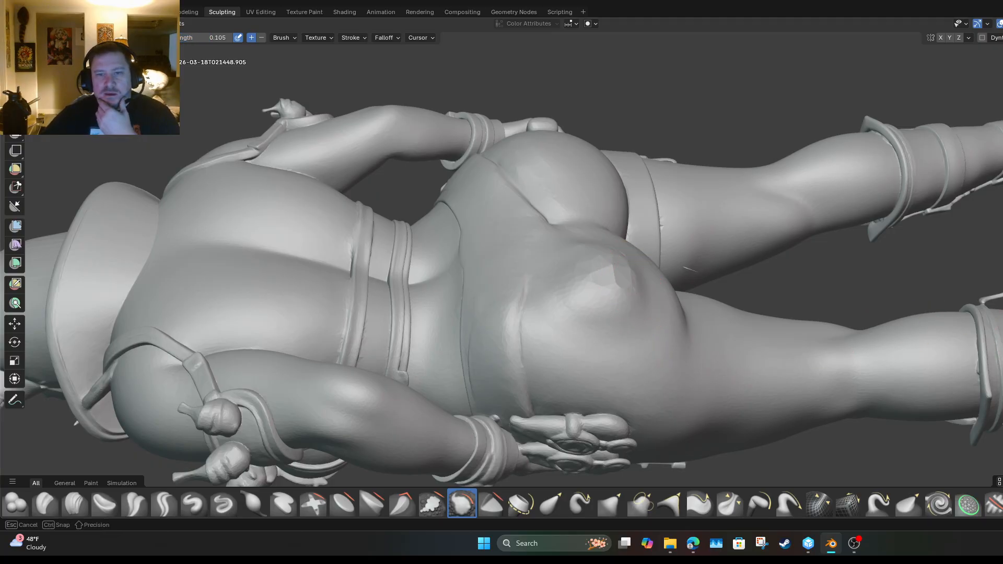
left_click(615, 298)
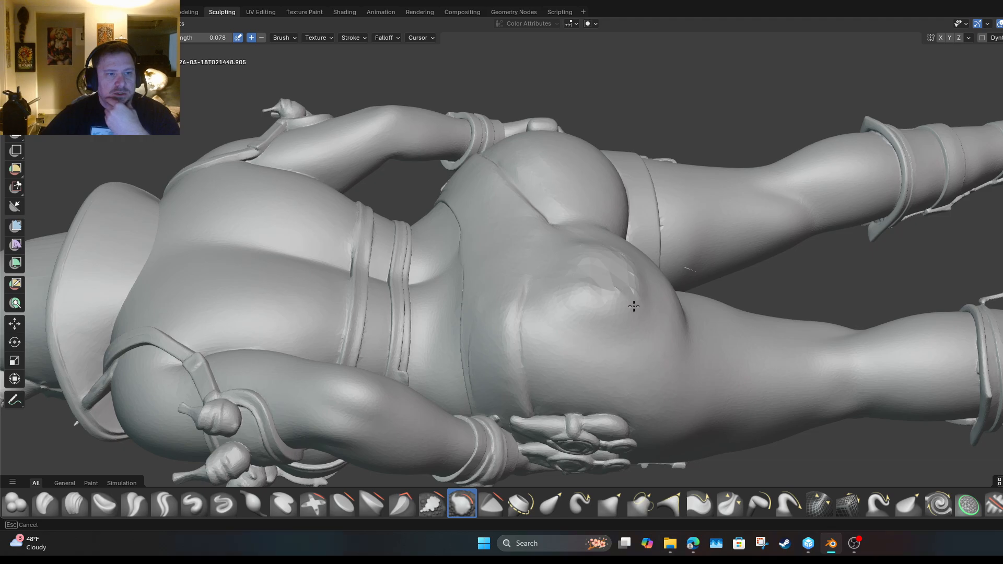
left_click_drag(634, 306, 629, 302)
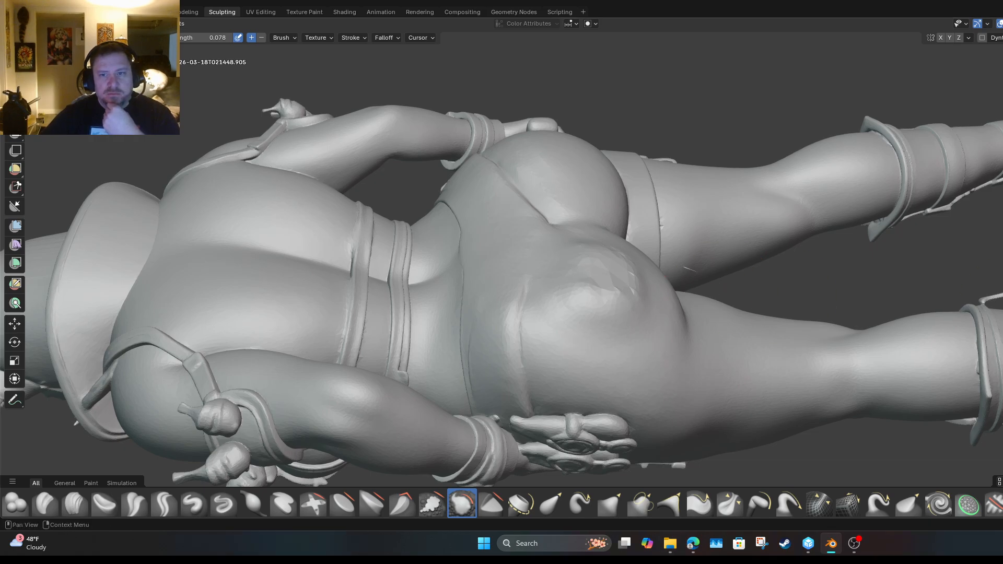
left_click_drag(172, 38, 178, 38)
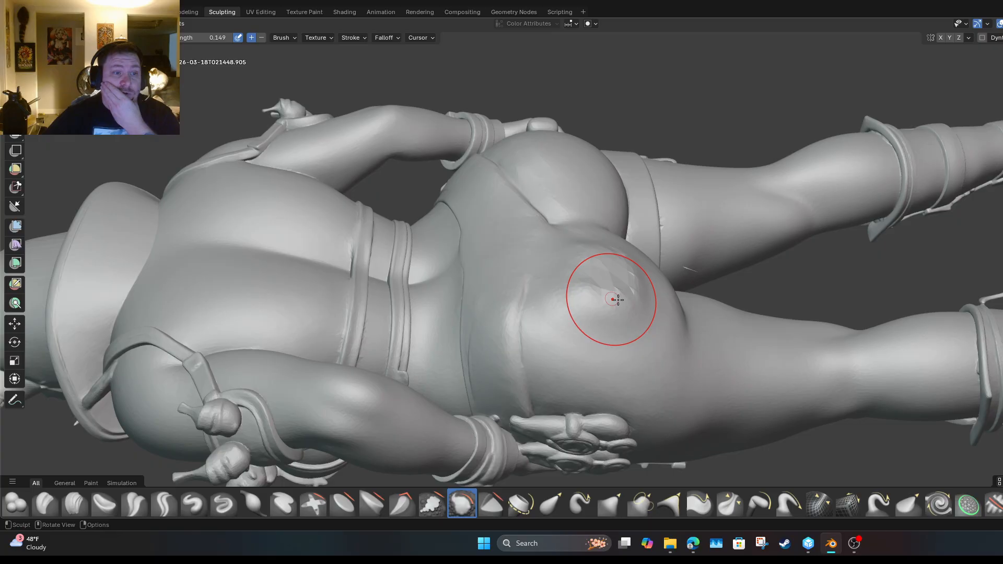
left_click_drag(617, 296, 606, 266)
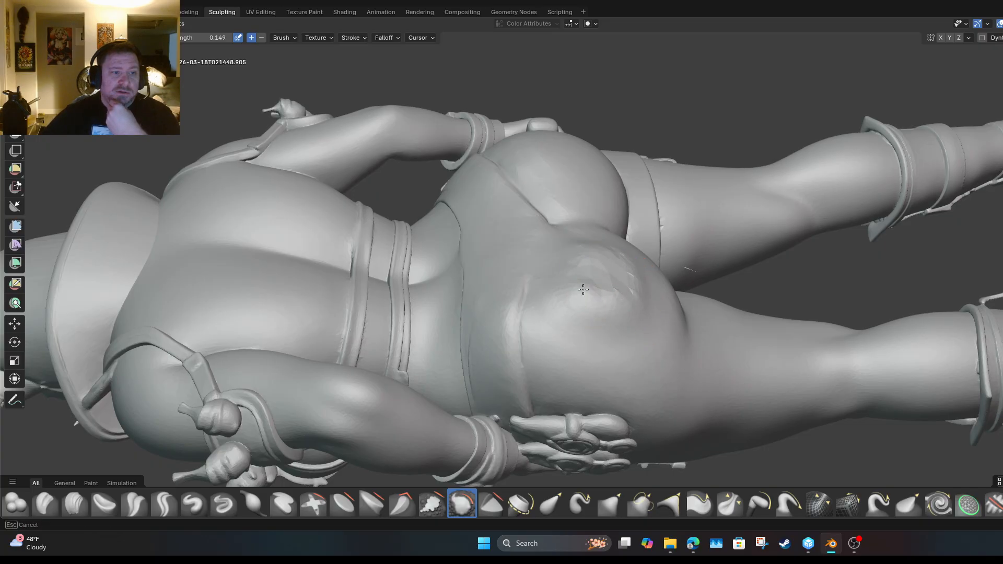
left_click_drag(596, 307, 600, 306)
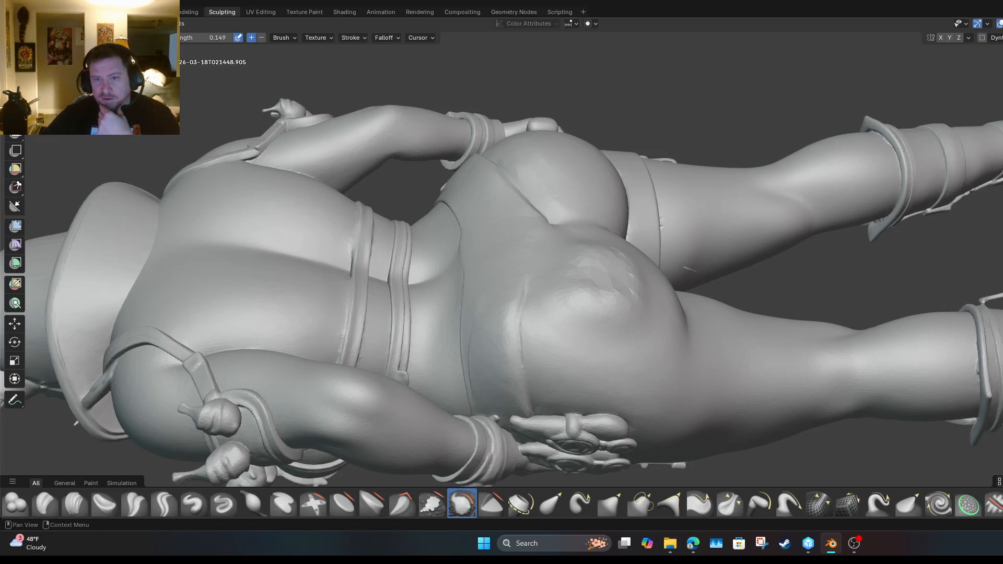
Enlarge the Smooth brush, raise its strength to 0.273 and blend the bulge evenly into the left buttock.
left_click_drag(109, 37, 115, 38)
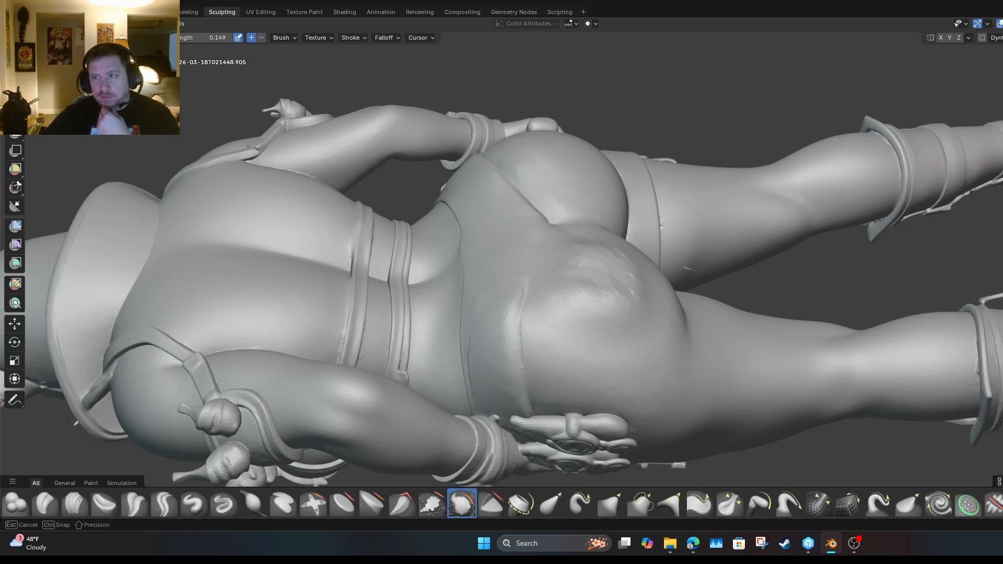
left_click_drag(999, 335, 1001, 334)
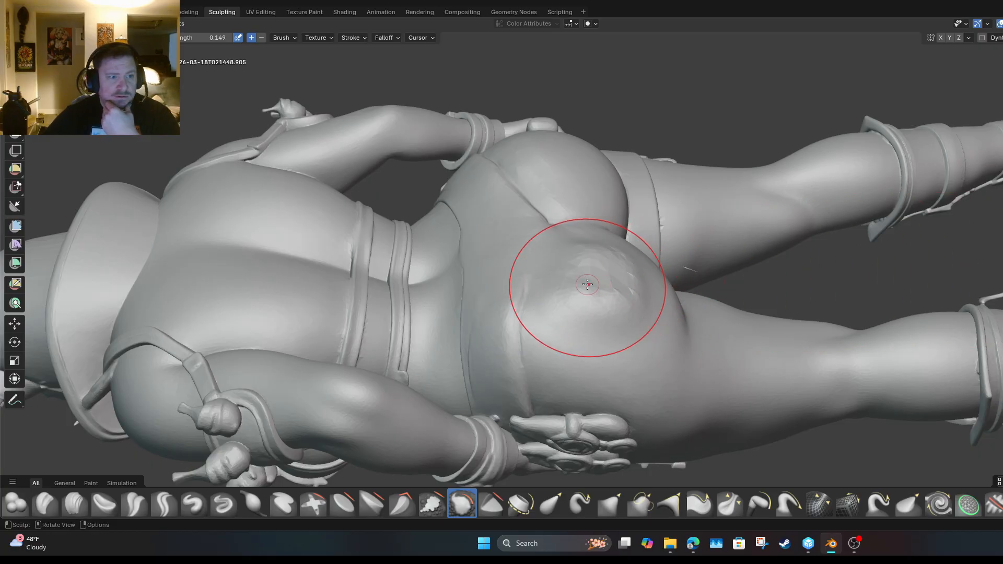
mouse_move(620, 260)
left_mouse_down()
mouse_move(618, 292)
mouse_move(630, 266)
left_mouse_up()
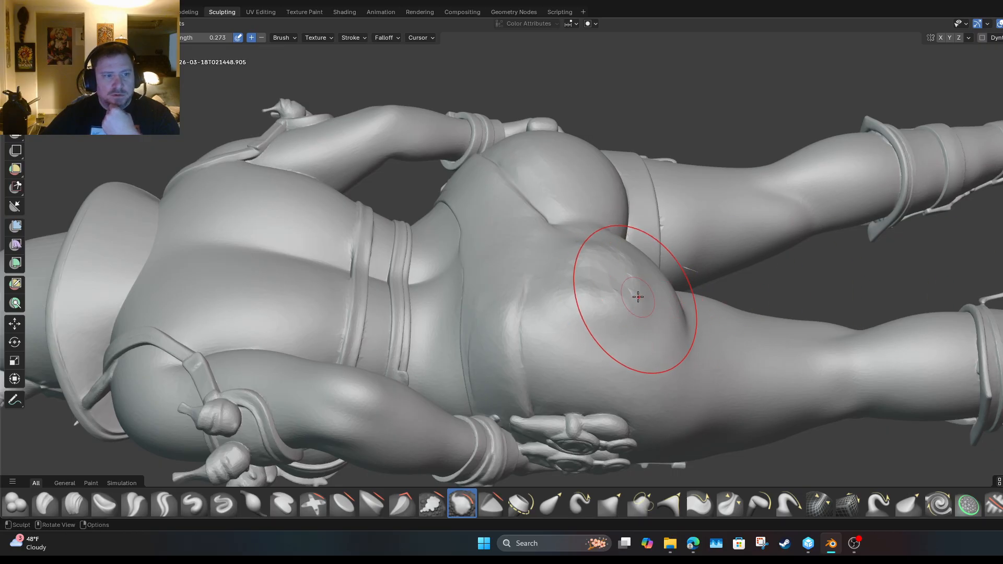
left_click_drag(638, 302, 623, 318)
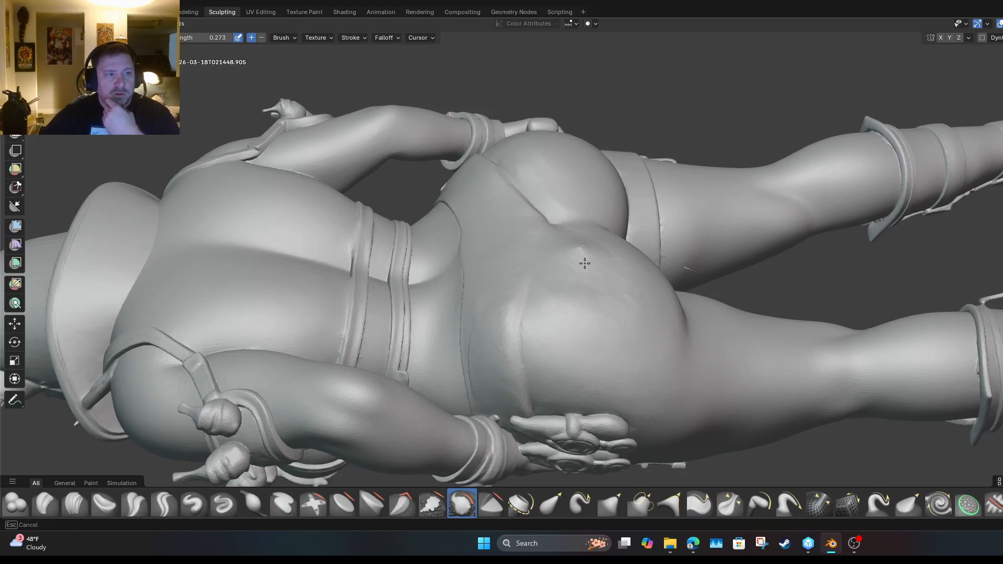
left_click_drag(585, 264, 563, 192)
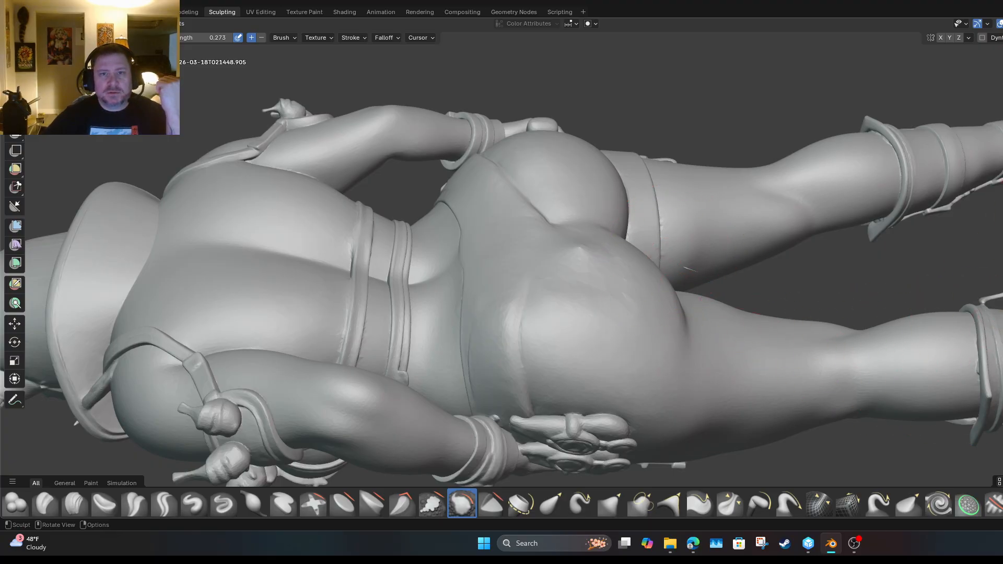
Level the small remaining bump on the upper left buttock with the Flatten/Contrast brush.
mouse_move(501, 282)
middle_mouse_down()
mouse_move(961, 215)
mouse_move(806, 190)
middle_mouse_up()
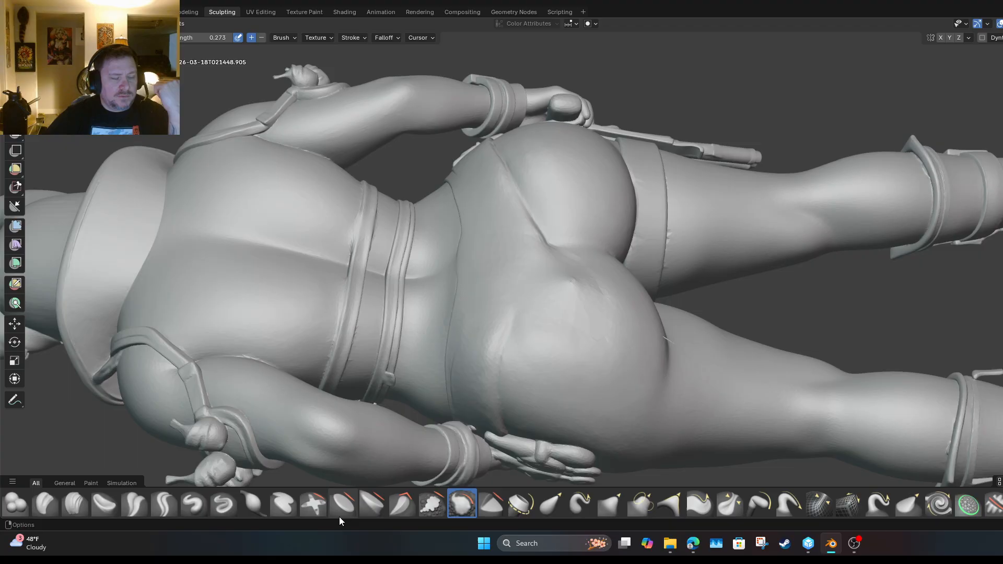
left_click(344, 504)
mouse_move(575, 313)
left_mouse_down()
mouse_move(577, 264)
mouse_move(561, 301)
left_mouse_up()
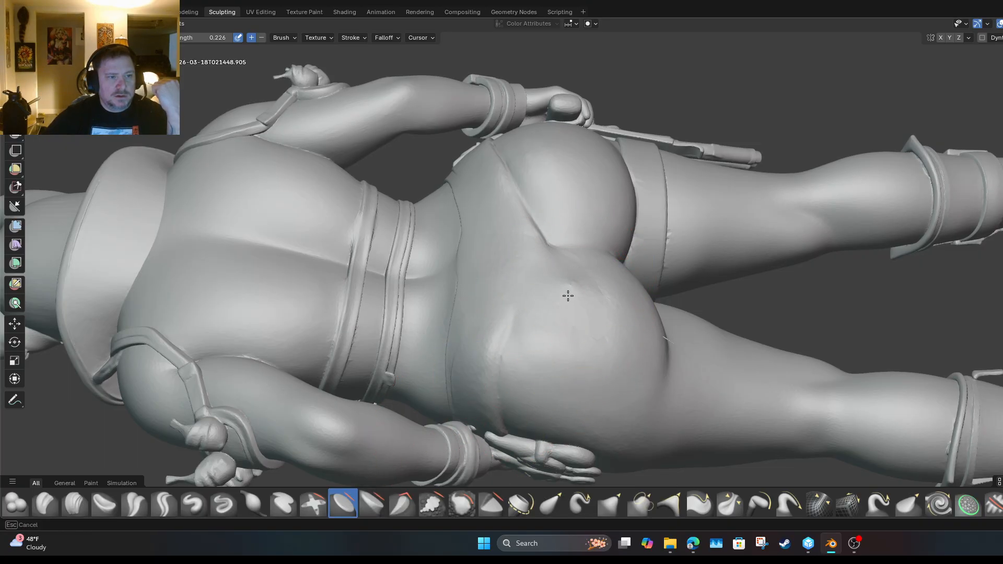
mouse_move(572, 287)
left_mouse_down()
mouse_move(586, 322)
mouse_move(601, 292)
mouse_move(600, 314)
left_mouse_up()
scroll(584, 335, "up", 3)
scroll(577, 355, "up", 2)
scroll(597, 327, "down", 6)
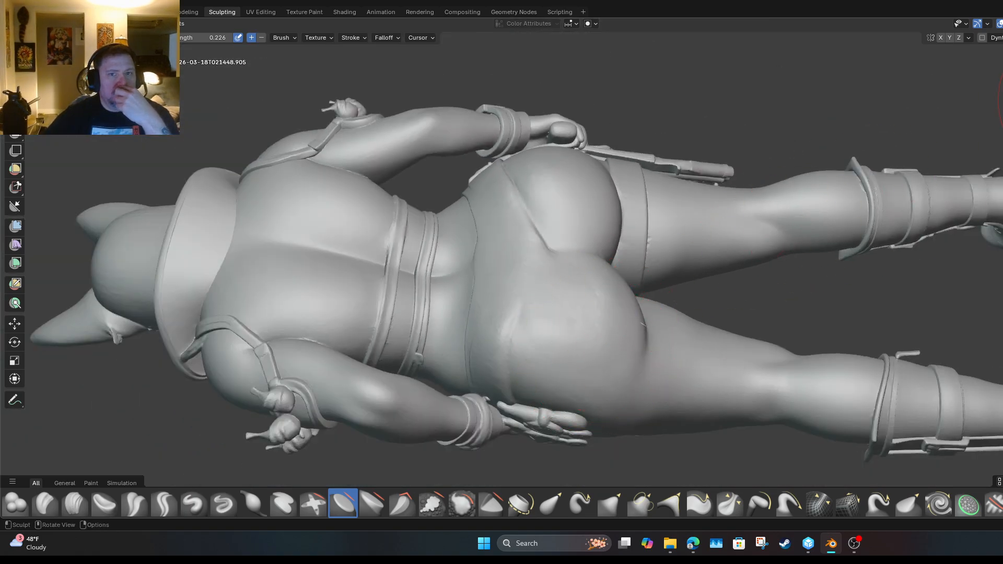
Carve the garment's edge seam from the left hip to the central junction with a resized Crease Sharp brush.
mouse_move(643, 324)
middle_mouse_down()
mouse_move(648, 133)
mouse_move(646, 181)
mouse_move(635, 52)
mouse_move(895, 137)
middle_mouse_up()
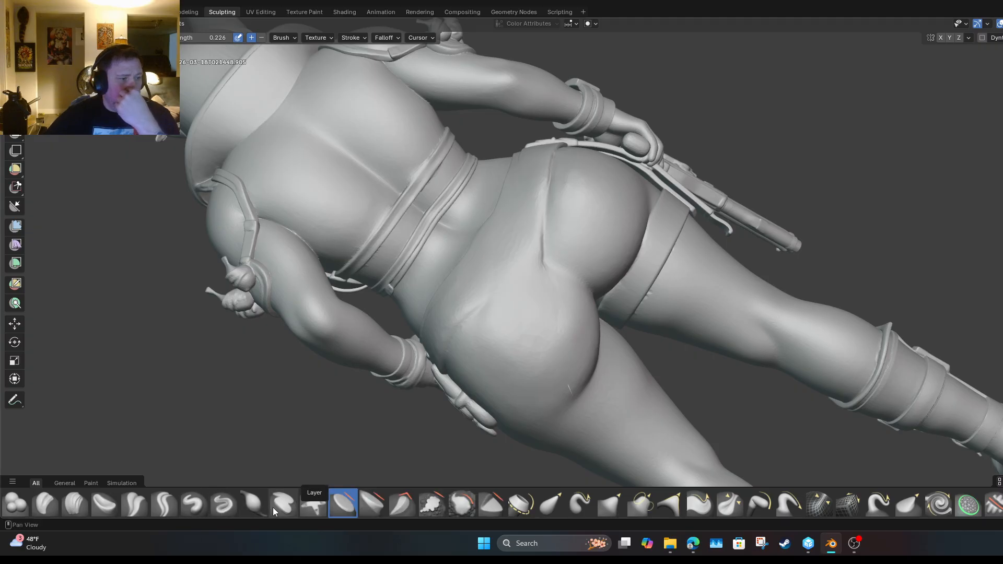
left_click(225, 503)
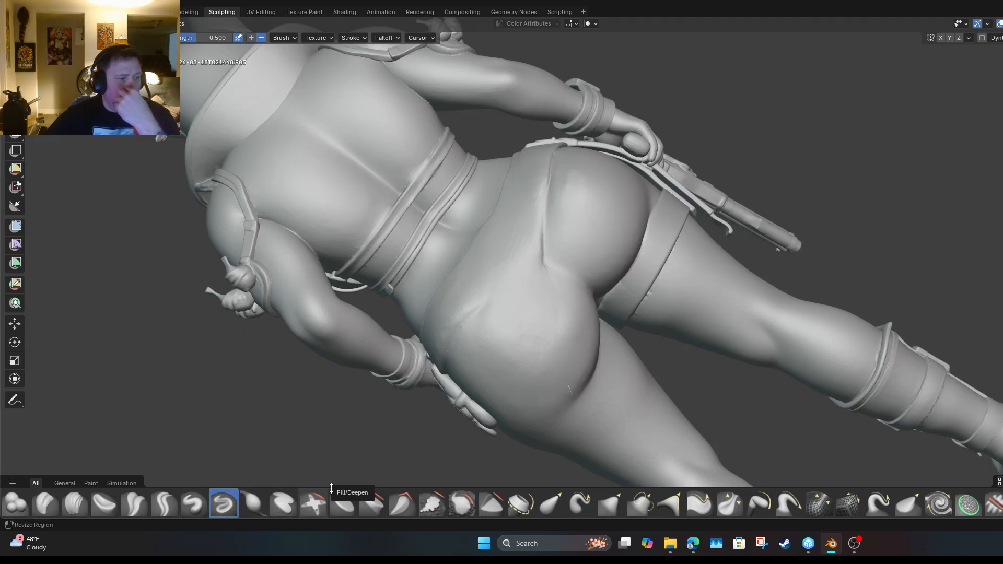
left_click(163, 504)
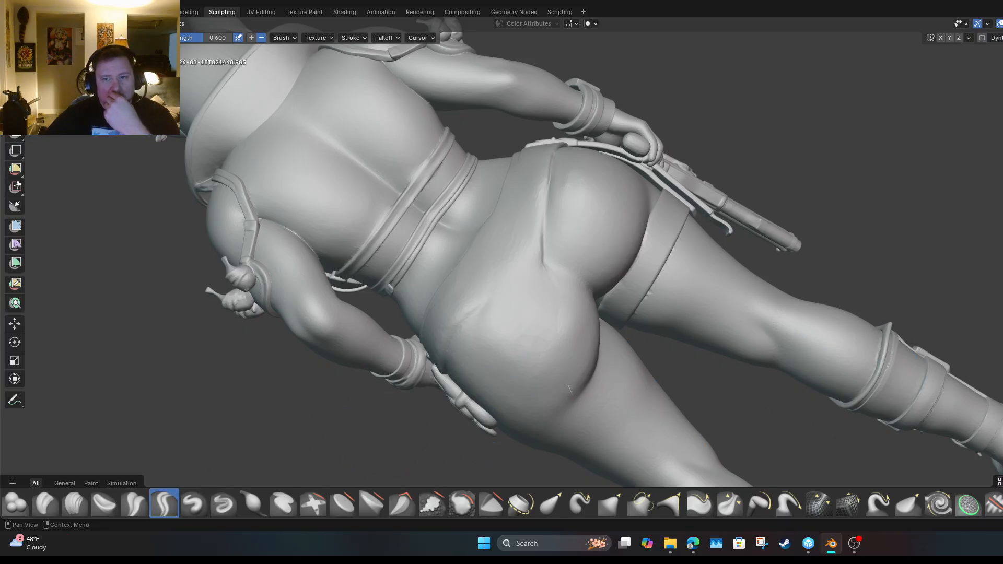
left_click_drag(109, 37, 104, 38)
scroll(474, 320, "up", 3)
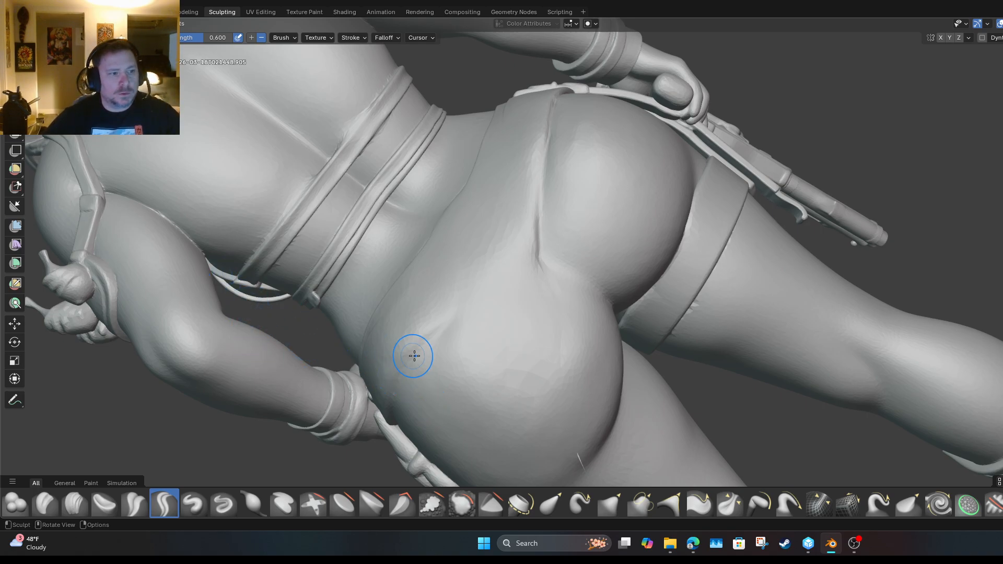
left_click_drag(442, 333, 537, 258)
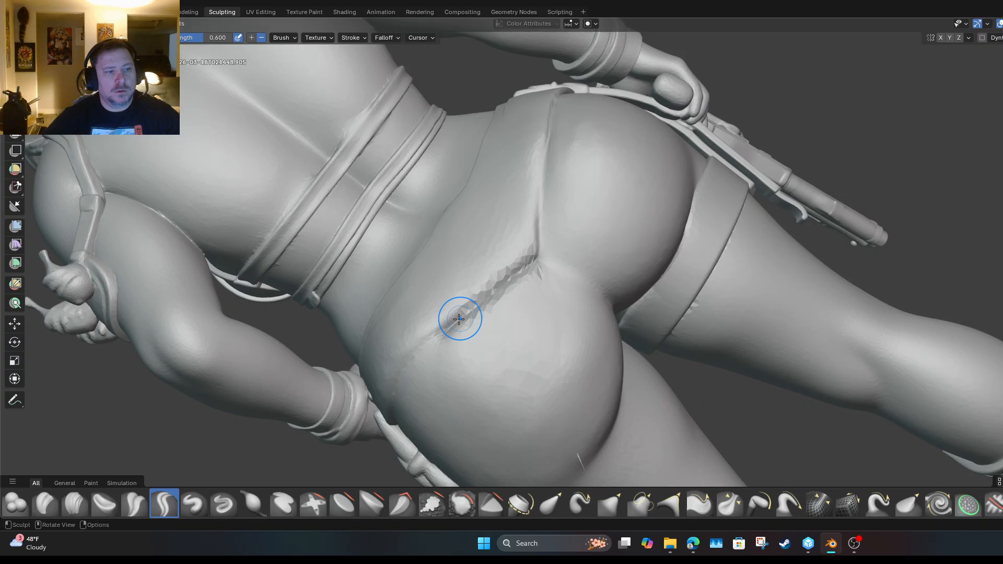
mouse_move(391, 410)
left_mouse_down()
mouse_move(417, 351)
mouse_move(531, 261)
left_mouse_up()
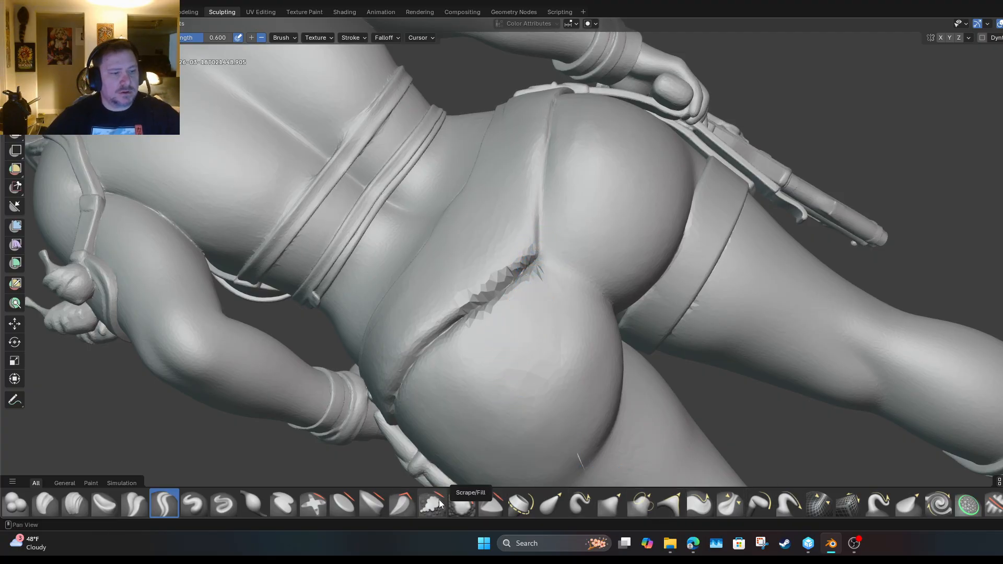
Even out the jagged seam and surrounding surface on the left buttock with the Flatten/Contrast brush at strength 0.226.
left_click(462, 503)
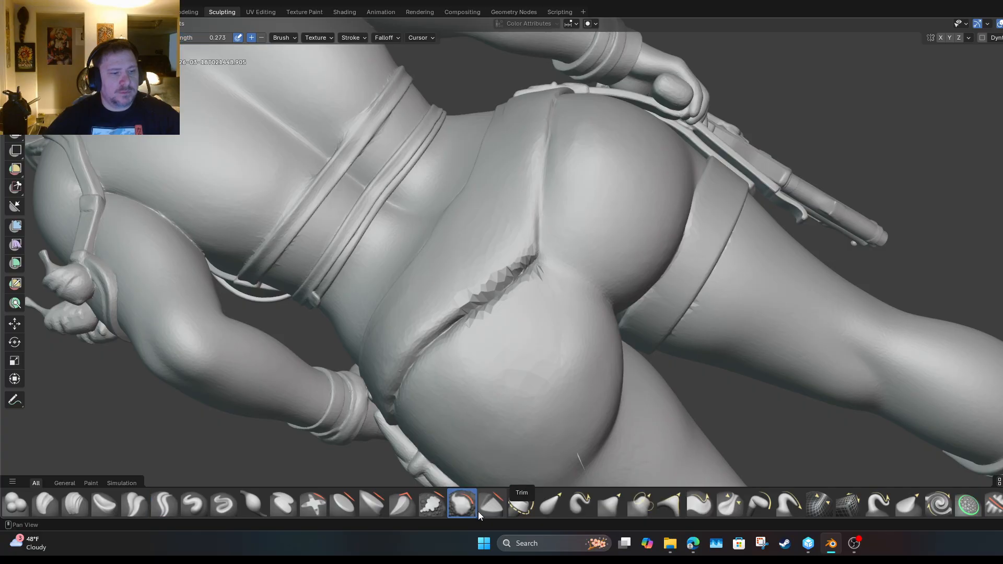
left_click(344, 504)
mouse_move(462, 320)
left_mouse_down()
mouse_move(528, 271)
mouse_move(477, 292)
mouse_move(546, 279)
left_mouse_up()
left_click_drag(489, 308, 453, 331)
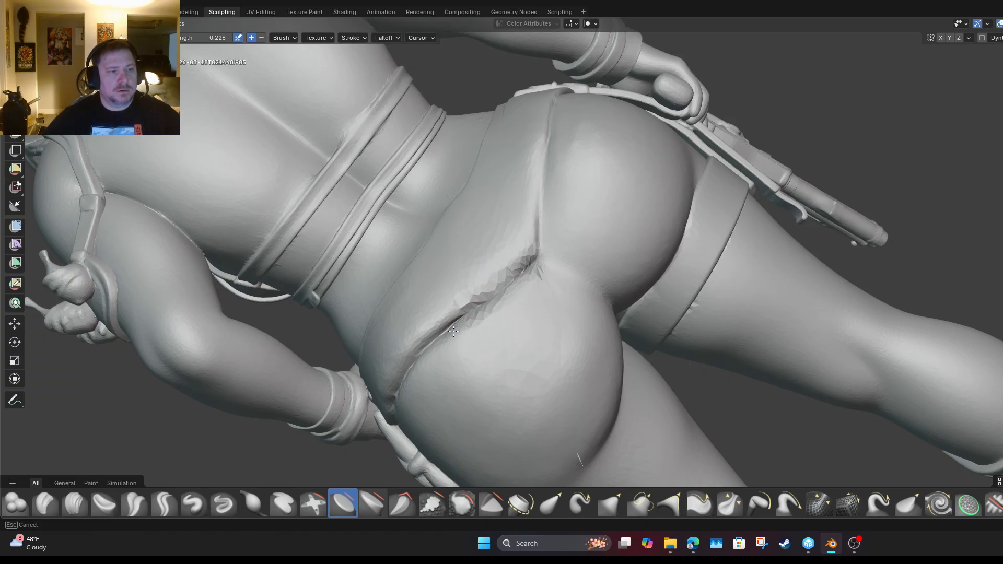
left_click_drag(503, 300, 388, 400)
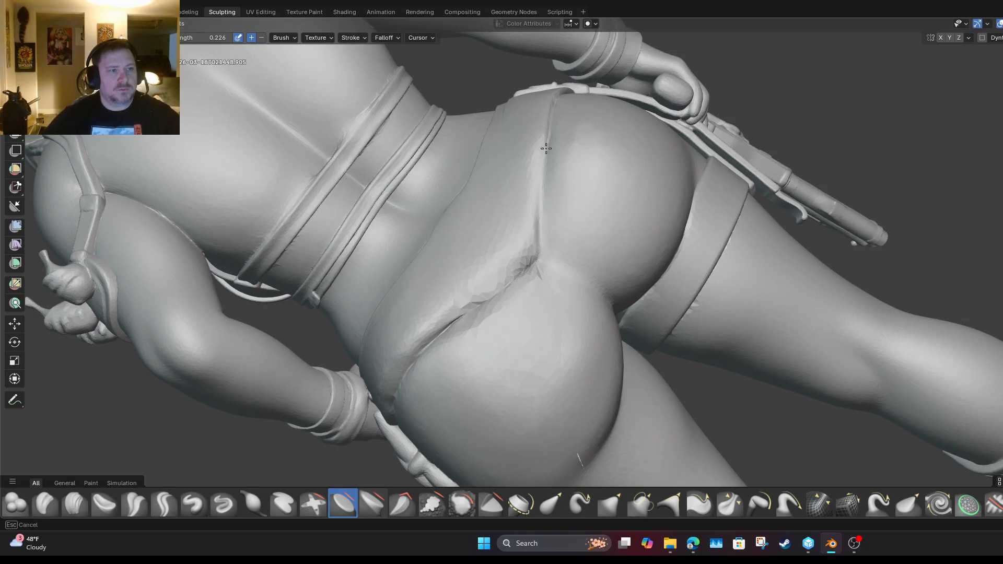
mouse_move(523, 250)
left_mouse_down()
mouse_move(441, 304)
mouse_move(519, 255)
left_mouse_up()
mouse_move(473, 292)
left_mouse_down()
mouse_move(391, 354)
mouse_move(433, 360)
mouse_move(491, 325)
left_mouse_up()
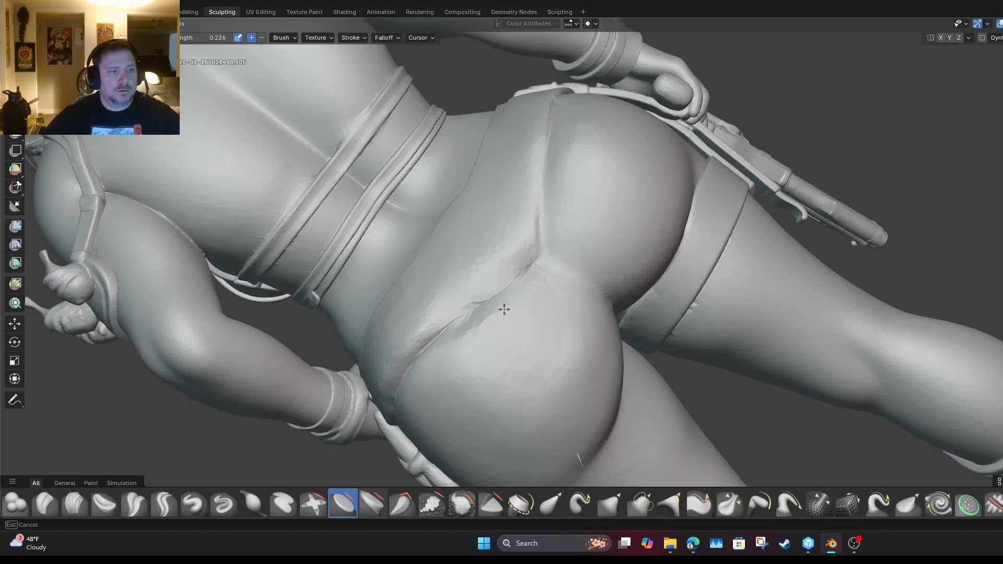
left_click_drag(504, 309, 490, 310)
mouse_move(510, 397)
left_mouse_down()
mouse_move(502, 405)
mouse_move(598, 329)
left_mouse_up()
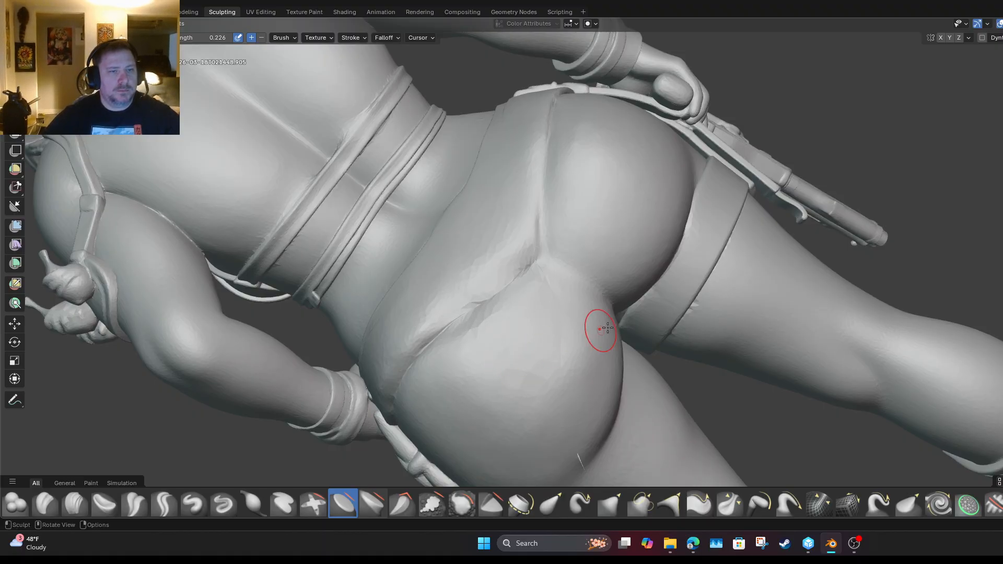
Build up a rounded mass in the middle of each buttock with the Blob brush at strength 0.500.
mouse_move(578, 461)
middle_mouse_down()
mouse_move(751, 112)
mouse_move(794, 47)
mouse_move(710, 68)
mouse_move(647, 110)
mouse_move(414, 421)
middle_mouse_up()
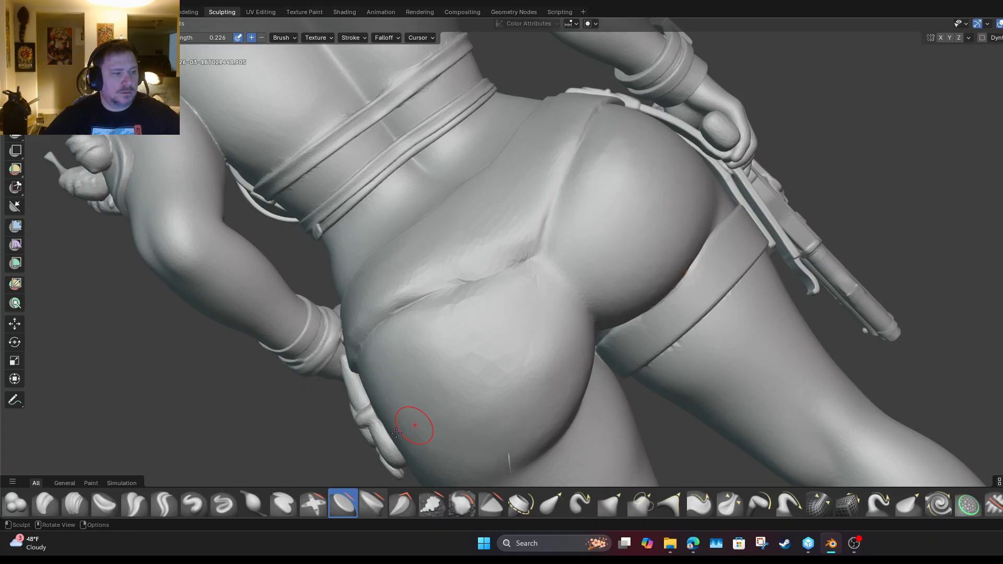
left_click(16, 504)
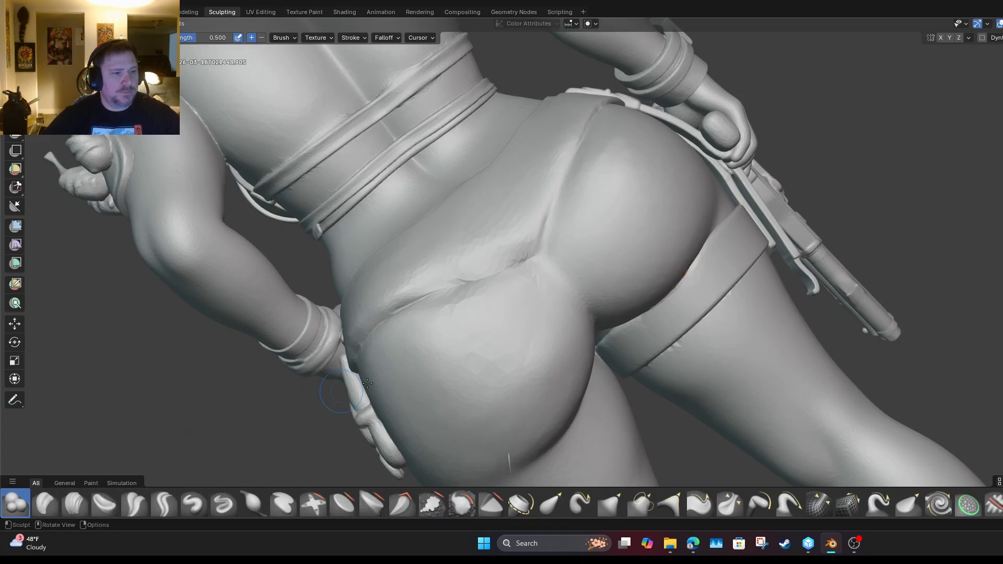
mouse_move(493, 332)
left_mouse_down()
mouse_move(503, 313)
mouse_move(491, 293)
mouse_move(522, 355)
mouse_move(476, 360)
mouse_move(453, 376)
mouse_move(473, 372)
mouse_move(447, 319)
mouse_move(542, 303)
mouse_move(496, 387)
mouse_move(475, 305)
mouse_move(470, 339)
mouse_move(481, 320)
mouse_move(498, 366)
mouse_move(488, 320)
left_mouse_up()
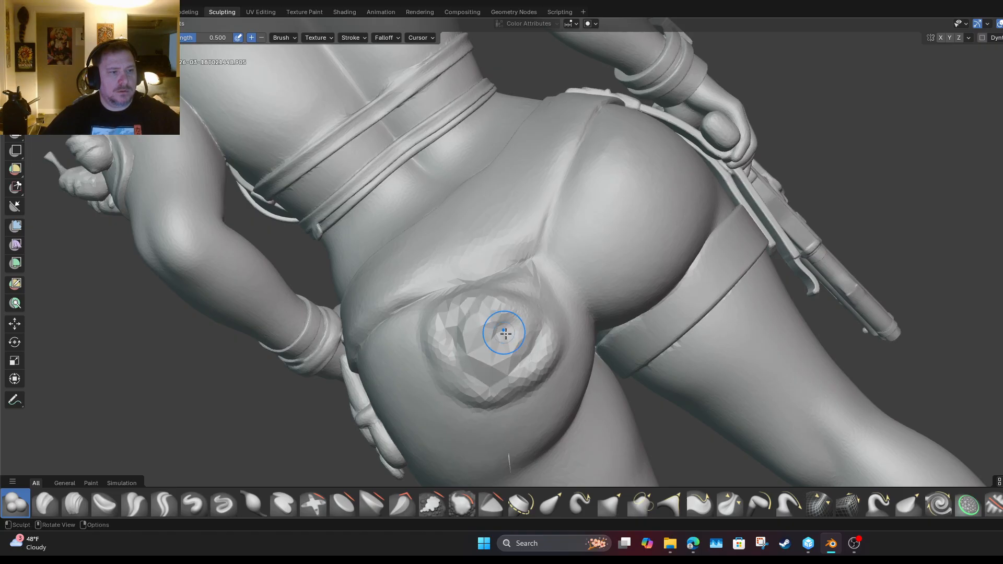
mouse_move(477, 402)
left_mouse_down()
mouse_move(449, 384)
mouse_move(418, 319)
mouse_move(434, 371)
mouse_move(528, 373)
mouse_move(528, 301)
mouse_move(477, 313)
left_mouse_up()
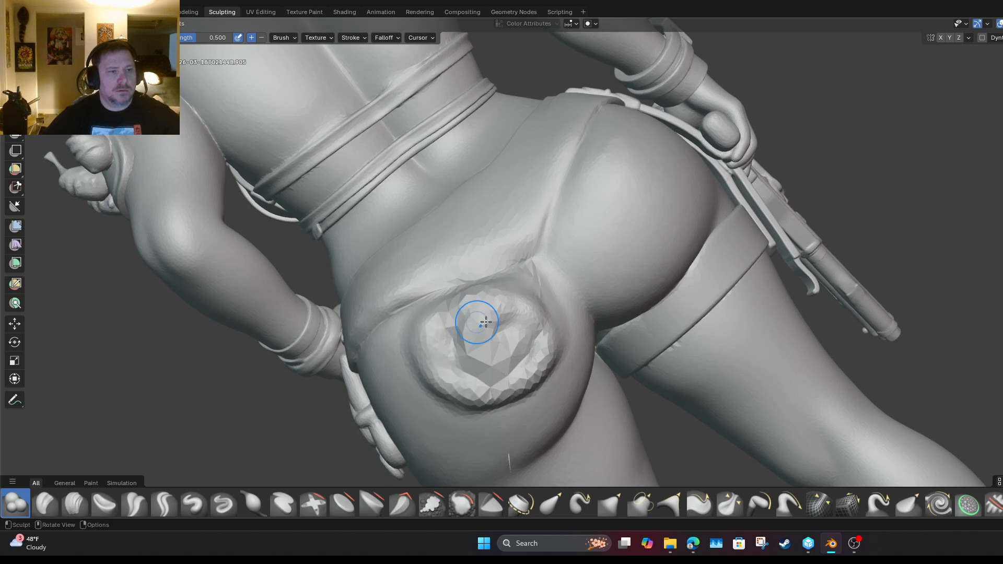
middle_click_drag(654, 245, 585, 282)
mouse_move(710, 157)
middle_mouse_down()
mouse_move(647, 209)
mouse_move(618, 202)
middle_mouse_up()
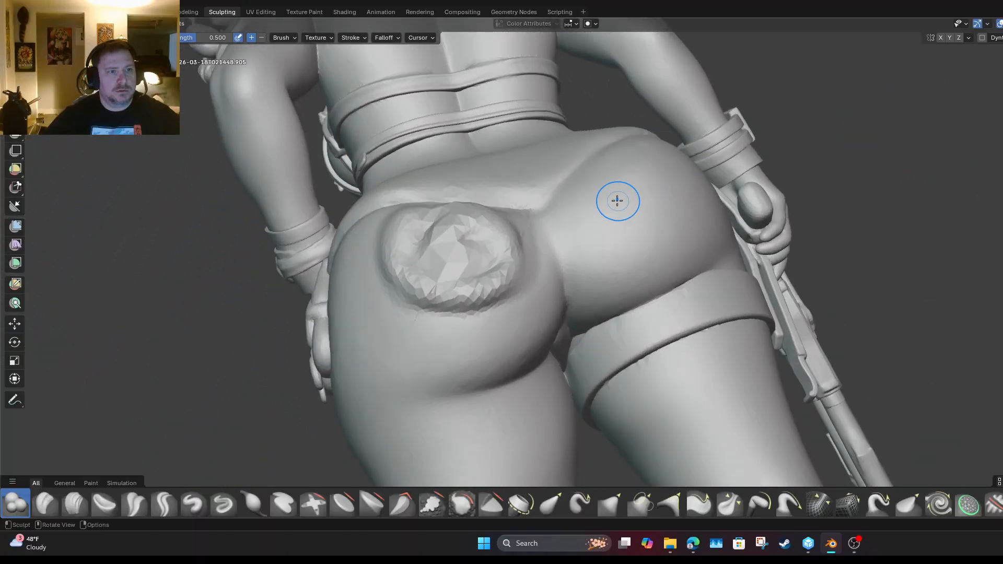
mouse_move(611, 203)
left_mouse_down()
mouse_move(614, 195)
mouse_move(593, 209)
mouse_move(616, 172)
mouse_move(616, 230)
mouse_move(668, 187)
mouse_move(624, 218)
mouse_move(635, 192)
mouse_move(628, 210)
left_mouse_up()
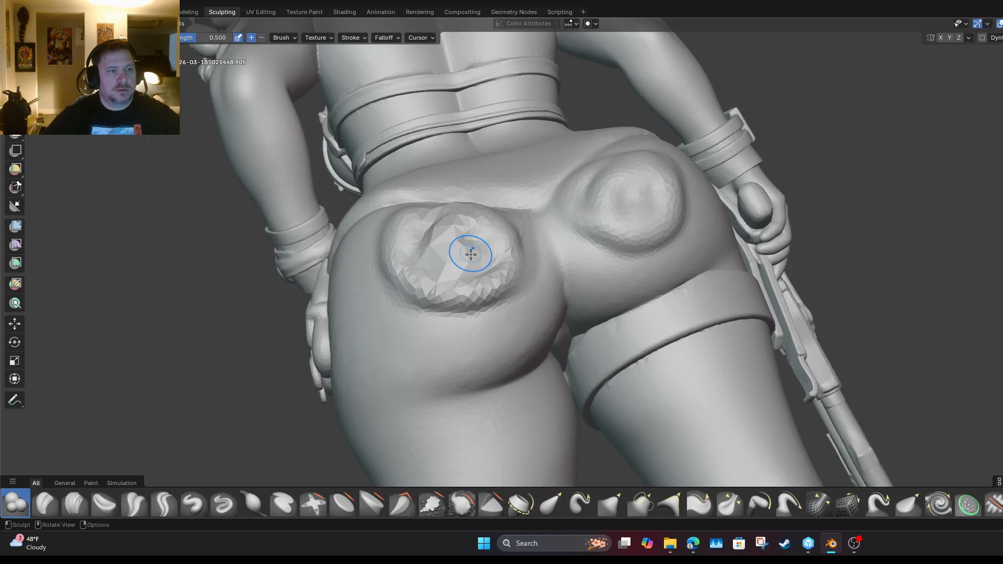
mouse_move(453, 267)
left_mouse_down()
mouse_move(440, 238)
mouse_move(449, 256)
mouse_move(459, 253)
left_mouse_up()
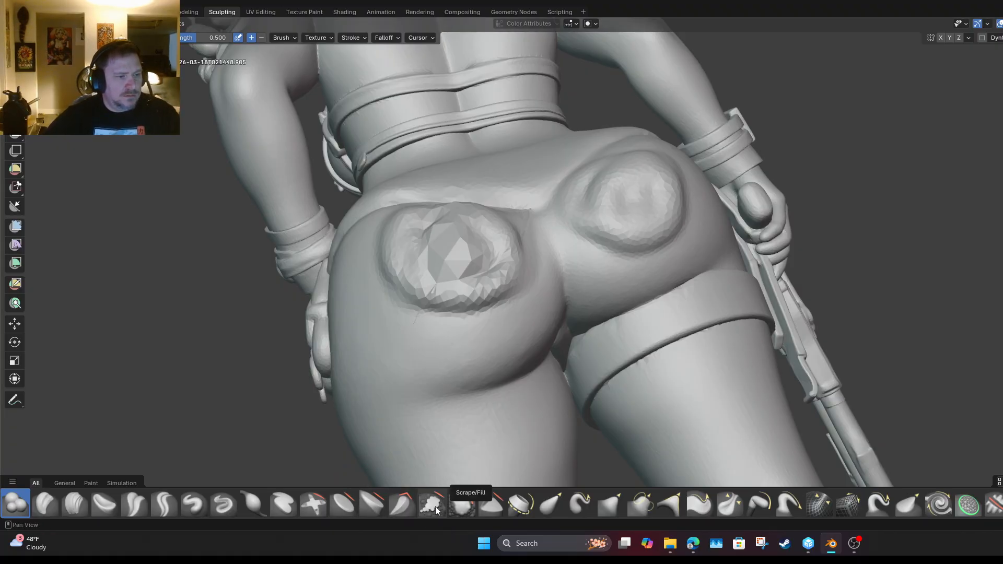
Smooth the faceted mass on the left buttock and blend its rim into the surface with the Smooth brush at strength 0.273.
left_click(462, 504)
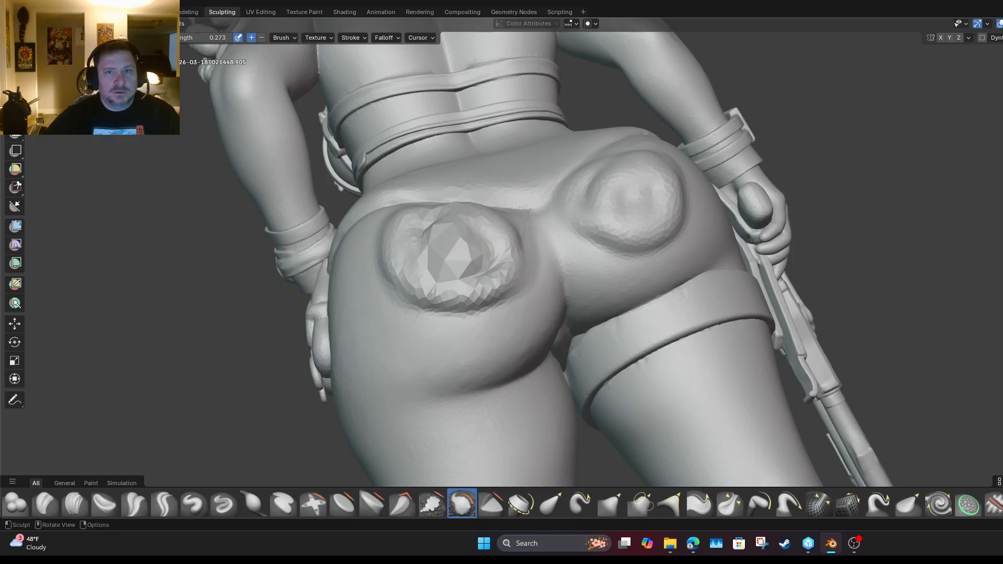
middle_click_drag(528, 319, 636, 355)
left_click_drag(595, 379, 594, 297)
left_click_drag(571, 334, 570, 270)
left_click_drag(574, 293, 582, 261)
mouse_move(582, 289)
left_mouse_down()
mouse_move(586, 254)
mouse_move(641, 273)
left_mouse_up()
mouse_move(583, 255)
left_mouse_down()
mouse_move(646, 284)
mouse_move(622, 318)
mouse_move(629, 300)
mouse_move(609, 307)
mouse_move(626, 320)
mouse_move(641, 300)
mouse_move(608, 344)
mouse_move(663, 342)
left_mouse_up()
mouse_move(682, 302)
left_mouse_down()
mouse_move(538, 347)
mouse_move(660, 287)
mouse_move(582, 320)
mouse_move(564, 318)
mouse_move(569, 293)
left_mouse_up()
mouse_move(638, 301)
left_mouse_down()
mouse_move(564, 273)
mouse_move(586, 275)
mouse_move(583, 300)
mouse_move(646, 307)
left_mouse_up()
mouse_move(586, 280)
left_mouse_down()
mouse_move(604, 336)
mouse_move(604, 290)
mouse_move(652, 342)
mouse_move(664, 291)
mouse_move(611, 253)
left_mouse_up()
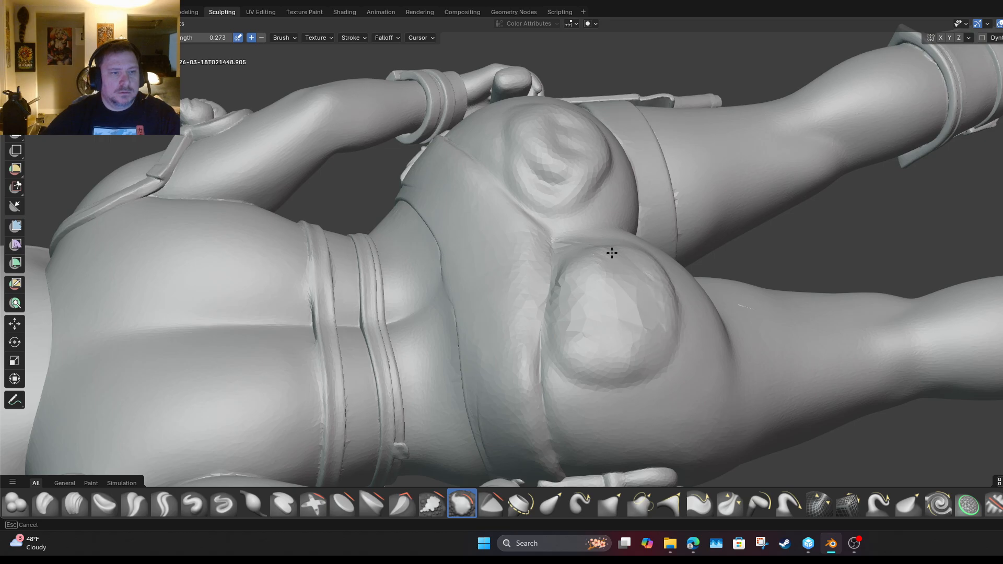
mouse_move(635, 288)
left_mouse_down()
mouse_move(600, 373)
mouse_move(564, 335)
mouse_move(611, 355)
mouse_move(596, 249)
mouse_move(602, 307)
left_mouse_up()
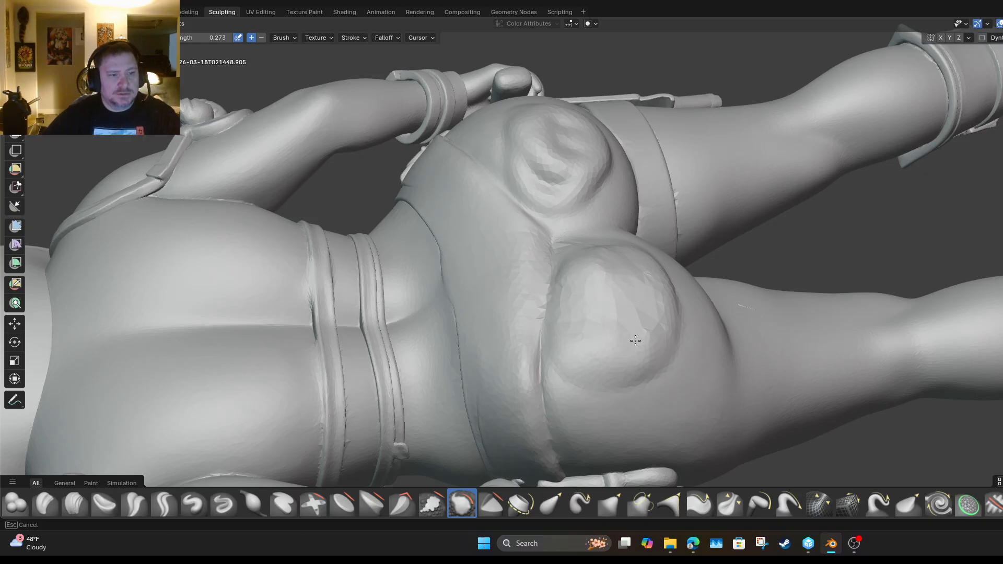
mouse_move(650, 272)
left_mouse_down()
mouse_move(624, 261)
mouse_move(597, 266)
mouse_move(586, 285)
left_mouse_up()
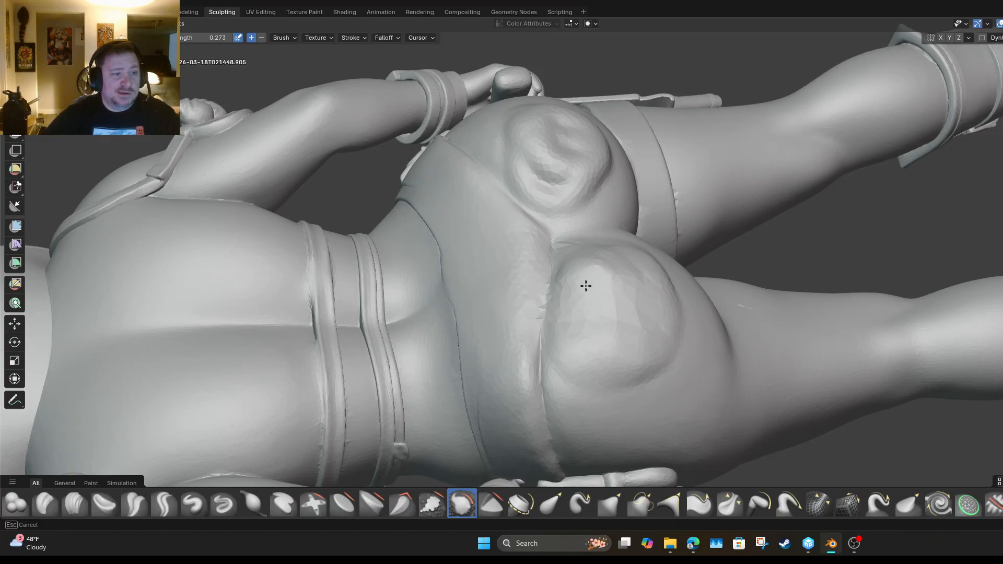
mouse_move(570, 322)
left_mouse_down()
mouse_move(578, 359)
mouse_move(647, 384)
mouse_move(660, 348)
left_mouse_up()
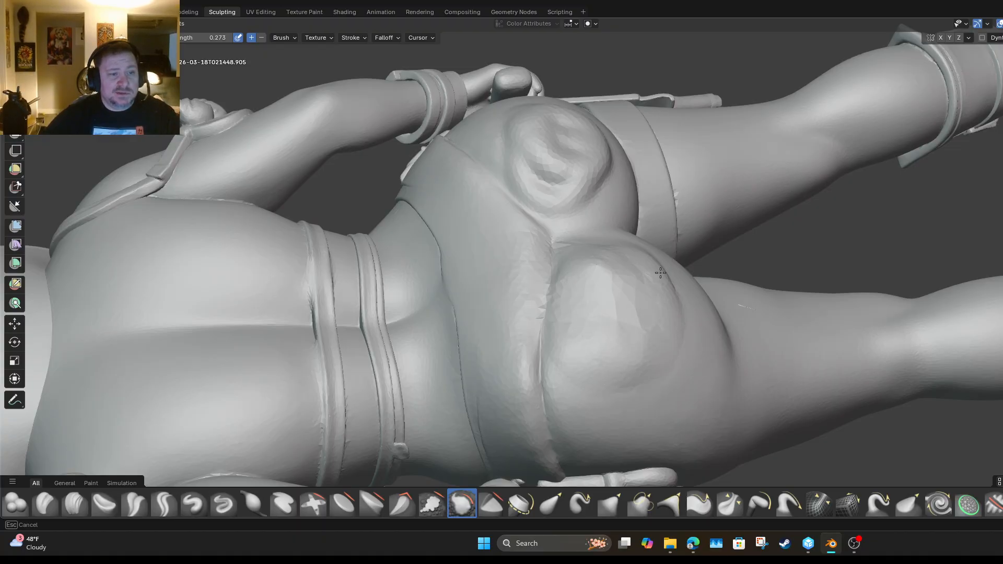
mouse_move(661, 272)
left_mouse_down()
mouse_move(673, 306)
mouse_move(656, 271)
mouse_move(629, 273)
left_mouse_up()
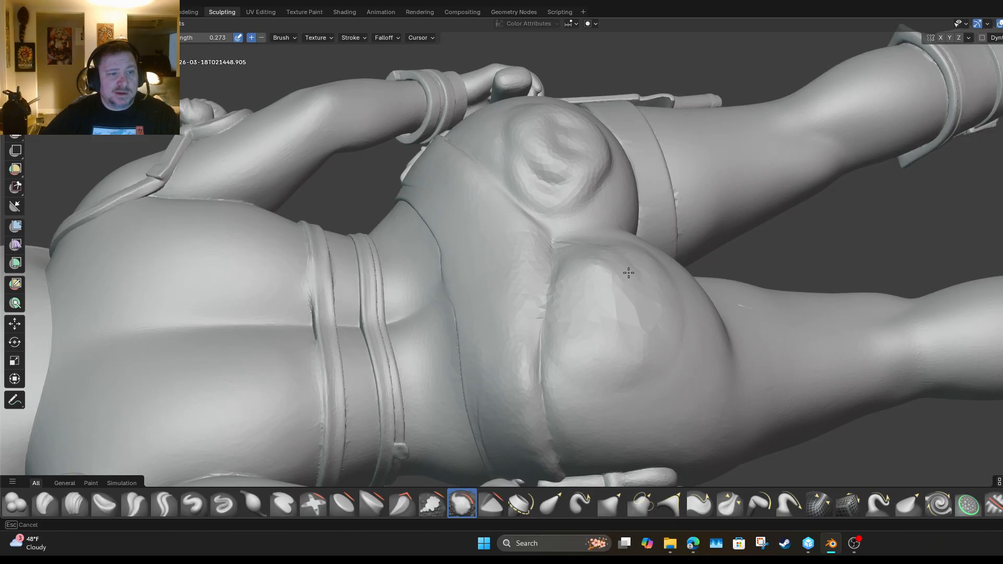
mouse_move(568, 256)
left_mouse_down()
mouse_move(560, 288)
mouse_move(611, 252)
mouse_move(642, 308)
mouse_move(629, 365)
mouse_move(585, 277)
mouse_move(641, 304)
mouse_move(638, 295)
left_mouse_up()
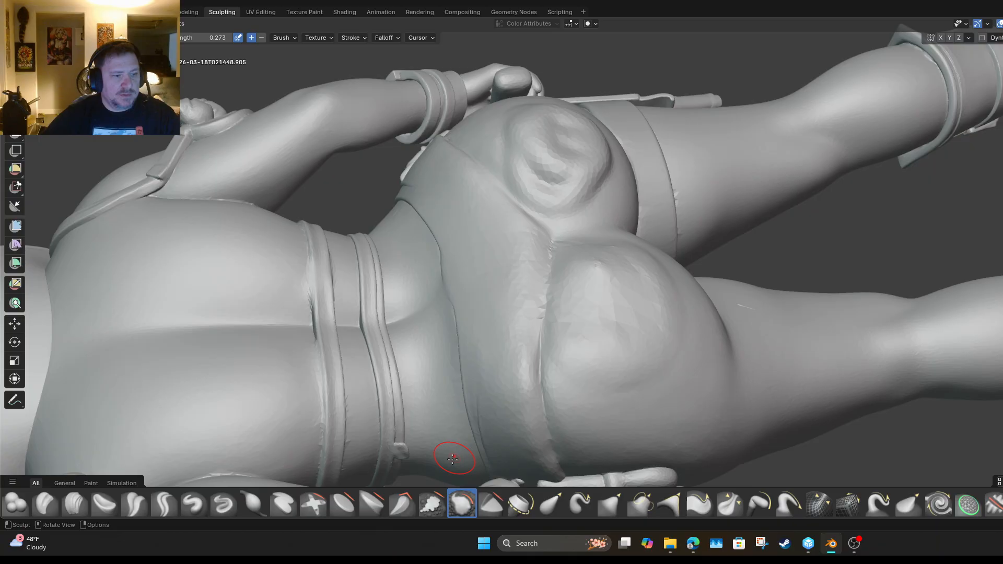
Level the uneven patches on the inner upper part of the left buttock with the Flatten/Contrast brush at strength 0.226.
left_click(340, 503)
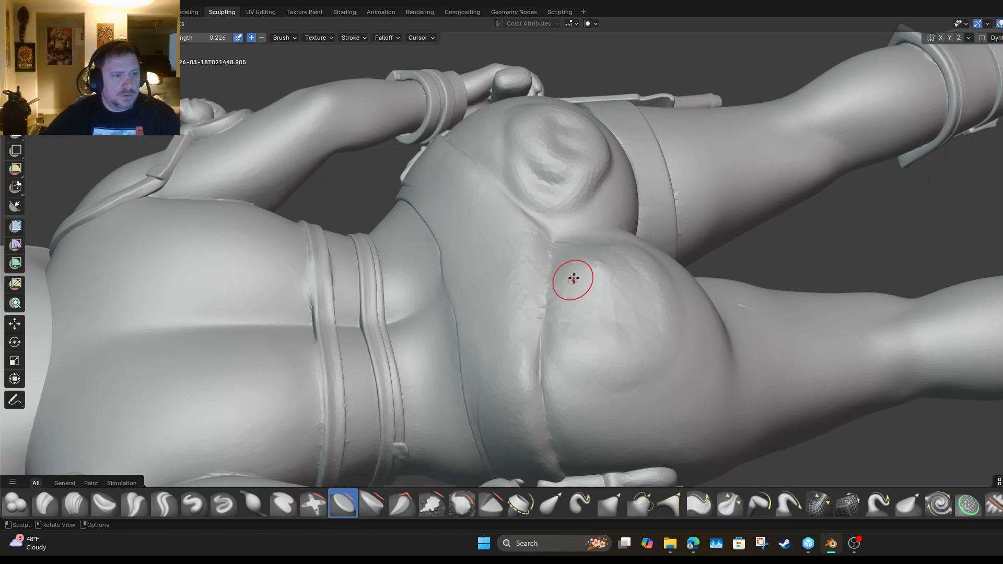
mouse_move(574, 278)
left_mouse_down()
mouse_move(600, 279)
mouse_move(593, 304)
left_mouse_up()
mouse_move(598, 257)
left_mouse_down()
mouse_move(589, 297)
mouse_move(593, 271)
mouse_move(577, 257)
left_mouse_up()
mouse_move(606, 335)
left_mouse_down()
mouse_move(613, 342)
mouse_move(633, 303)
mouse_move(621, 255)
left_mouse_up()
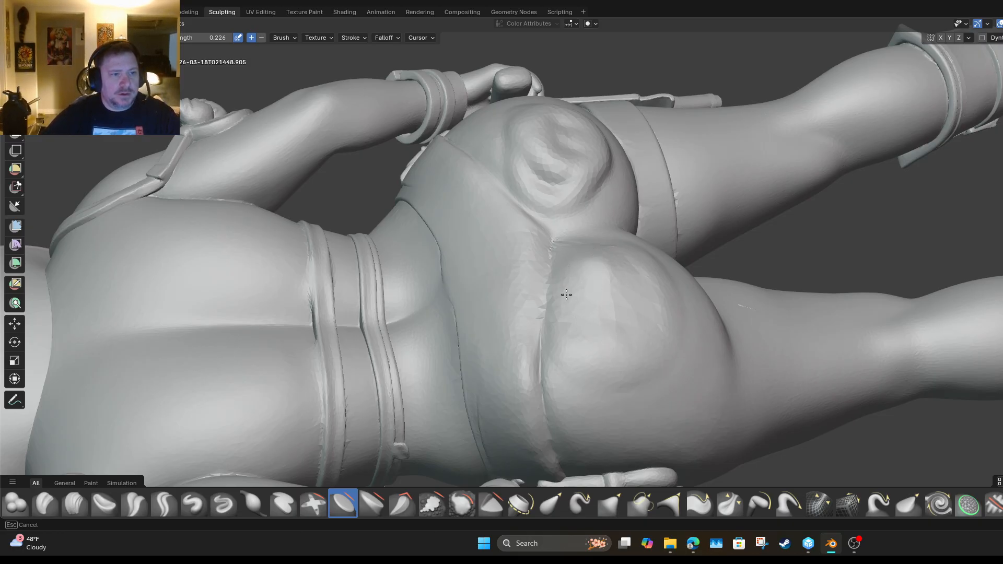
mouse_move(567, 296)
left_mouse_down()
mouse_move(587, 269)
mouse_move(553, 163)
left_mouse_up()
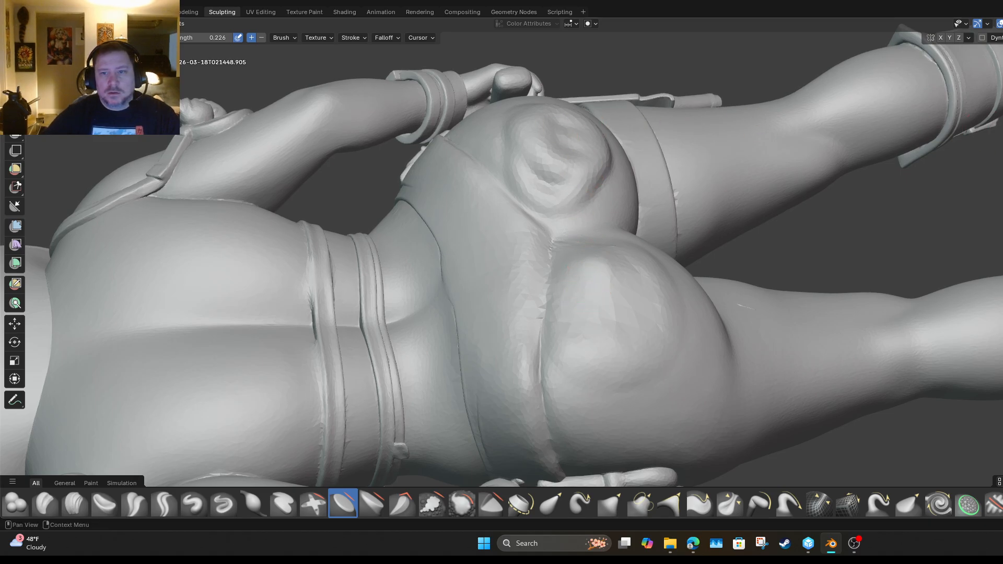
Raise the Flatten/Contrast strength to 0.291 and level the lumpy centre of the mass on the right buttock.
left_click_drag(174, 38, 178, 38)
left_click_drag(107, 38, 116, 38)
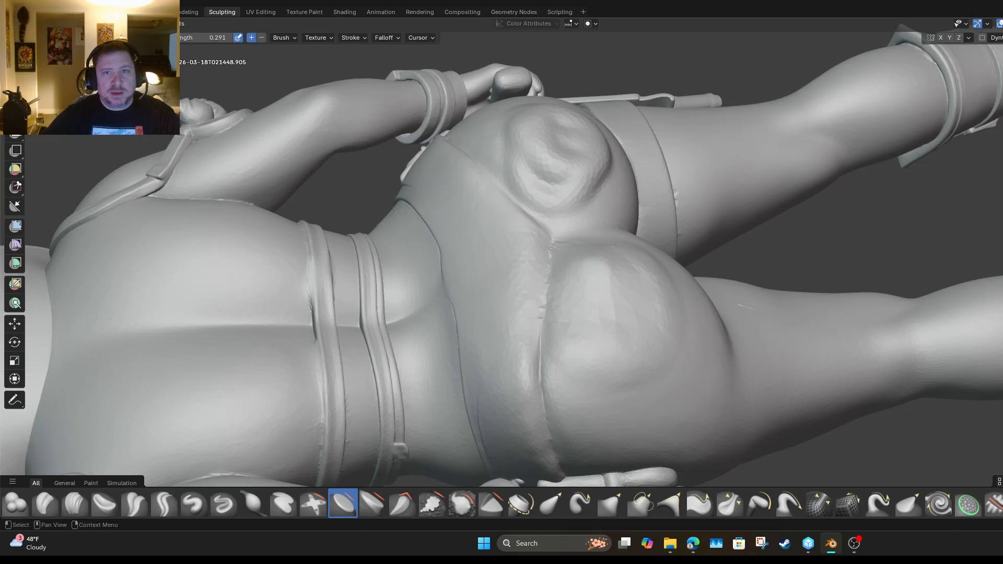
middle_click_drag(600, 136, 625, 222)
mouse_move(614, 243)
left_mouse_down()
mouse_move(629, 186)
mouse_move(535, 199)
mouse_move(567, 220)
left_mouse_up()
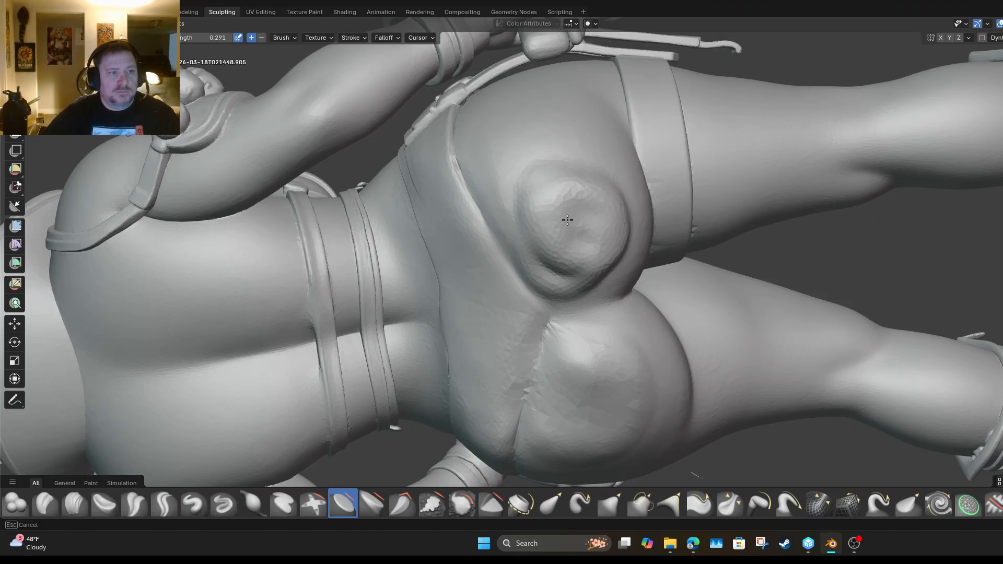
left_click_drag(548, 281, 582, 310)
left_click_drag(567, 183, 592, 197)
left_click_drag(604, 262, 627, 229)
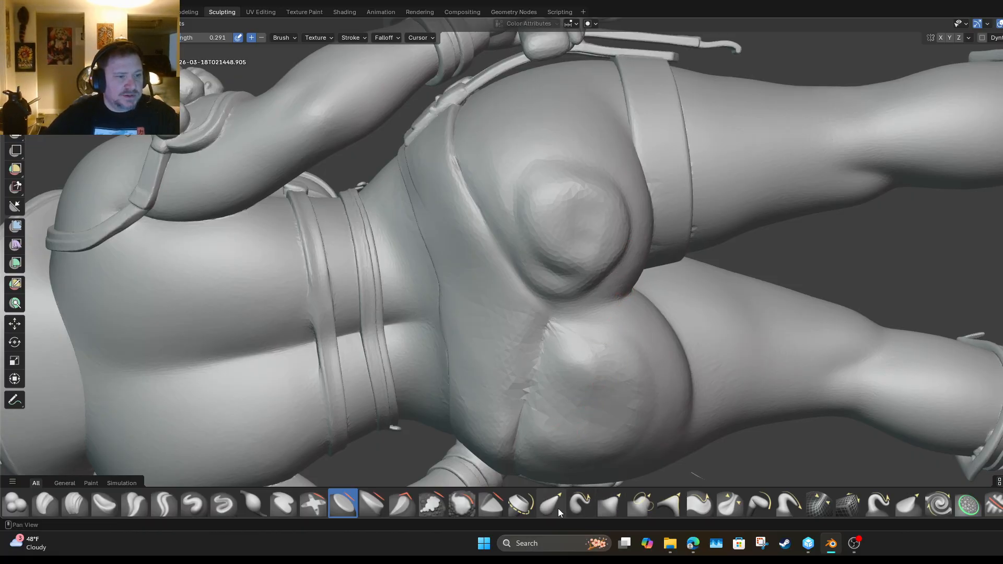
Blend the raised mass into the right buttock with the Smooth brush at strength 0.273, up to the garment's edge.
left_click(462, 504)
left_click_drag(615, 282, 628, 224)
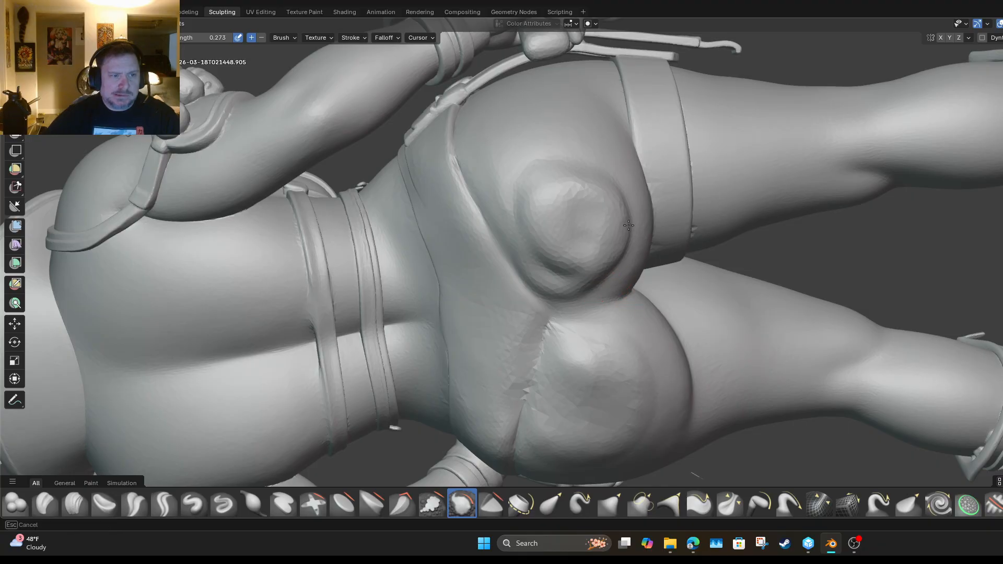
mouse_move(603, 275)
left_mouse_down()
mouse_move(617, 201)
mouse_move(628, 246)
left_mouse_up()
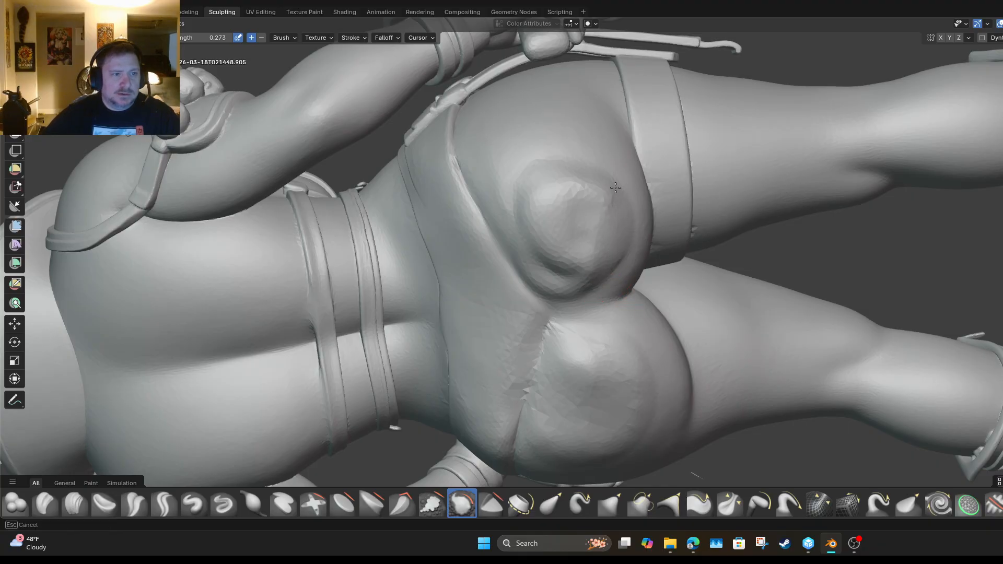
left_click_drag(615, 187, 597, 218)
mouse_move(589, 167)
left_mouse_down()
mouse_move(564, 206)
mouse_move(542, 209)
mouse_move(553, 181)
mouse_move(532, 174)
mouse_move(529, 215)
left_mouse_up()
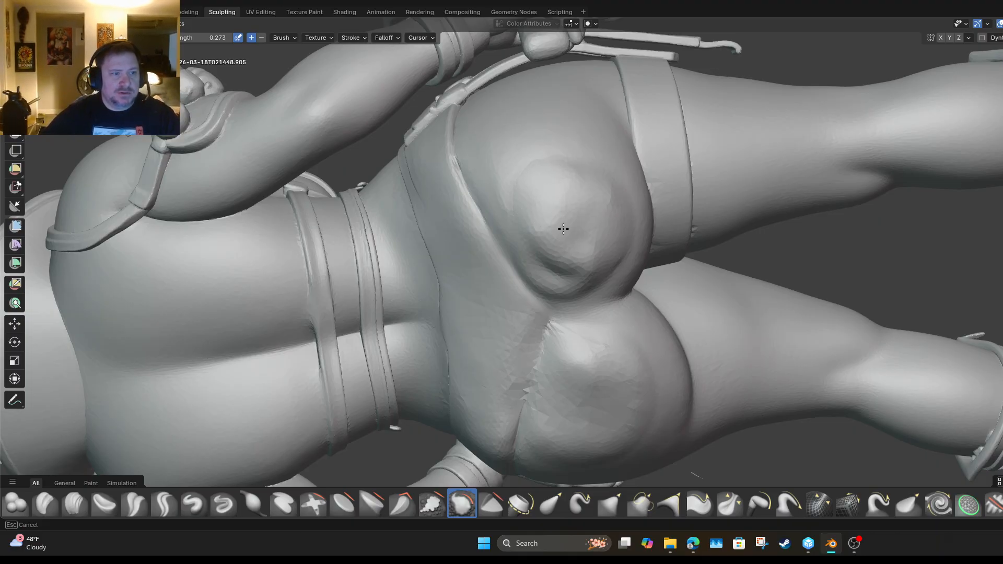
mouse_move(558, 172)
left_mouse_down()
mouse_move(558, 221)
mouse_move(522, 268)
mouse_move(545, 304)
mouse_move(544, 268)
mouse_move(554, 294)
mouse_move(555, 278)
mouse_move(584, 262)
mouse_move(574, 297)
mouse_move(566, 259)
mouse_move(585, 241)
mouse_move(546, 219)
mouse_move(488, 216)
mouse_move(528, 203)
mouse_move(523, 190)
mouse_move(551, 216)
mouse_move(583, 277)
left_mouse_up()
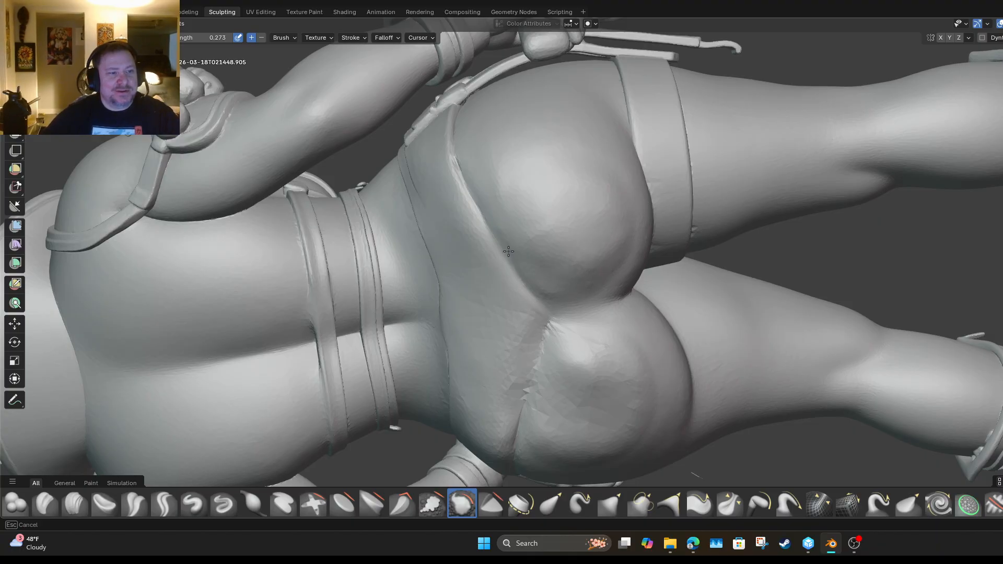
left_click_drag(508, 251, 576, 302)
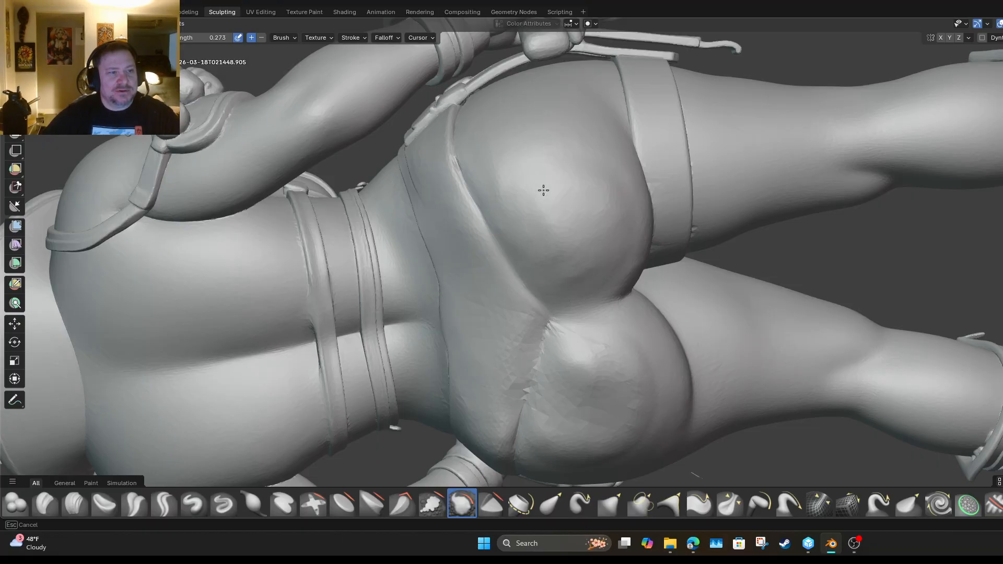
mouse_move(515, 203)
left_mouse_down()
mouse_move(576, 216)
mouse_move(578, 176)
mouse_move(603, 230)
mouse_move(581, 269)
mouse_move(575, 231)
mouse_move(570, 273)
mouse_move(558, 279)
left_mouse_up()
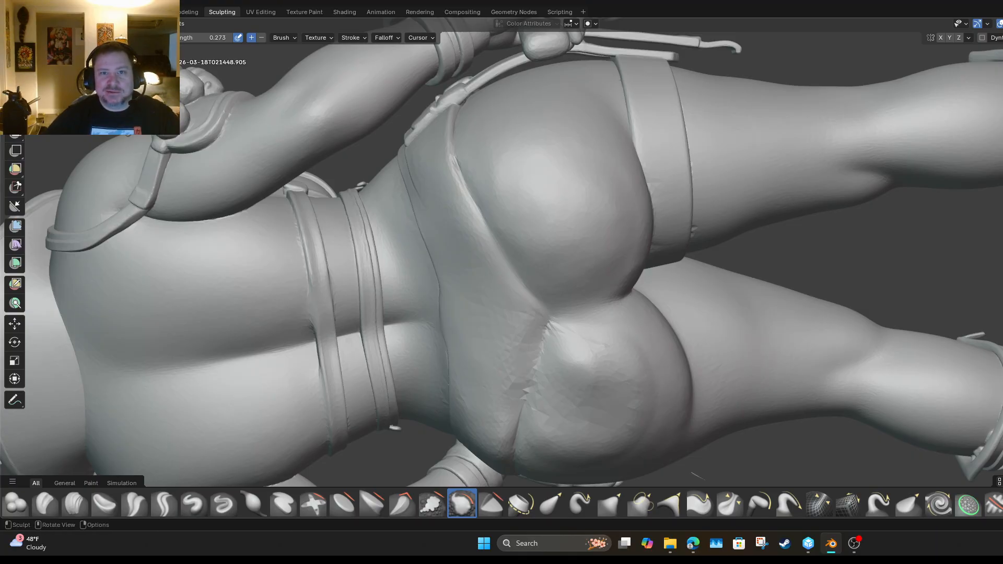
Smooth the remaining ridges and uneven patches on the left buttock, from the central junction to the outer curve.
mouse_move(574, 288)
middle_mouse_down()
mouse_move(564, 285)
mouse_move(575, 287)
middle_mouse_up()
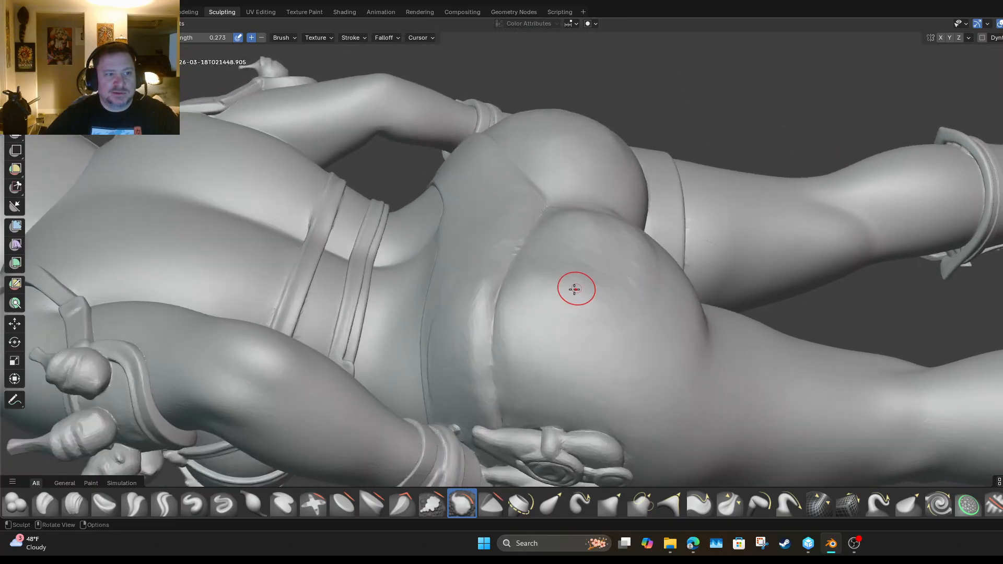
mouse_move(575, 287)
left_mouse_down()
mouse_move(567, 254)
mouse_move(582, 209)
left_mouse_up()
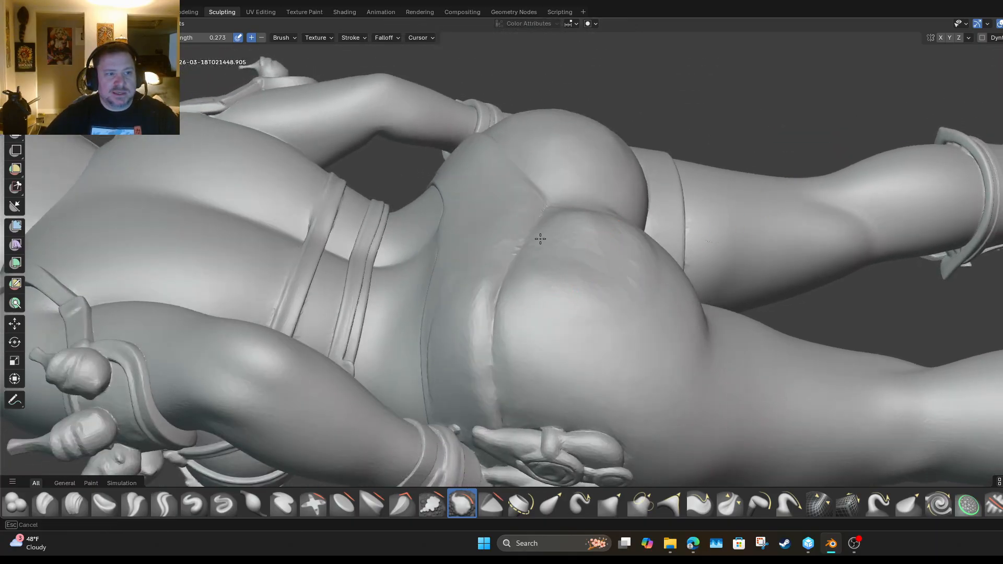
left_click_drag(598, 250, 612, 241)
mouse_move(631, 281)
left_mouse_down()
mouse_move(624, 297)
mouse_move(565, 309)
mouse_move(534, 275)
mouse_move(496, 331)
mouse_move(563, 231)
mouse_move(598, 220)
mouse_move(656, 249)
mouse_move(594, 331)
mouse_move(571, 327)
mouse_move(570, 235)
mouse_move(535, 305)
mouse_move(607, 291)
left_mouse_up()
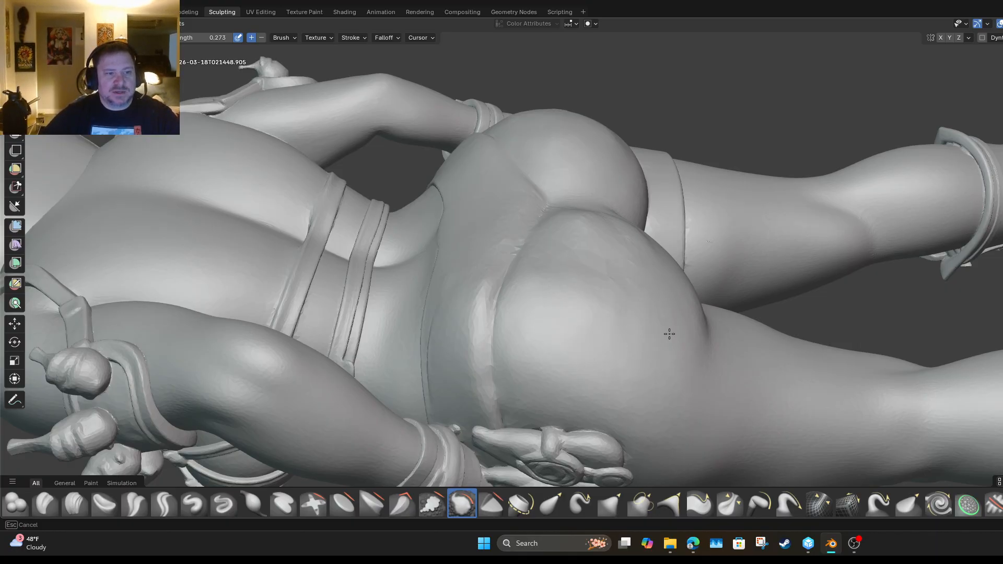
left_click_drag(669, 334, 629, 314)
left_click_drag(587, 222, 608, 230)
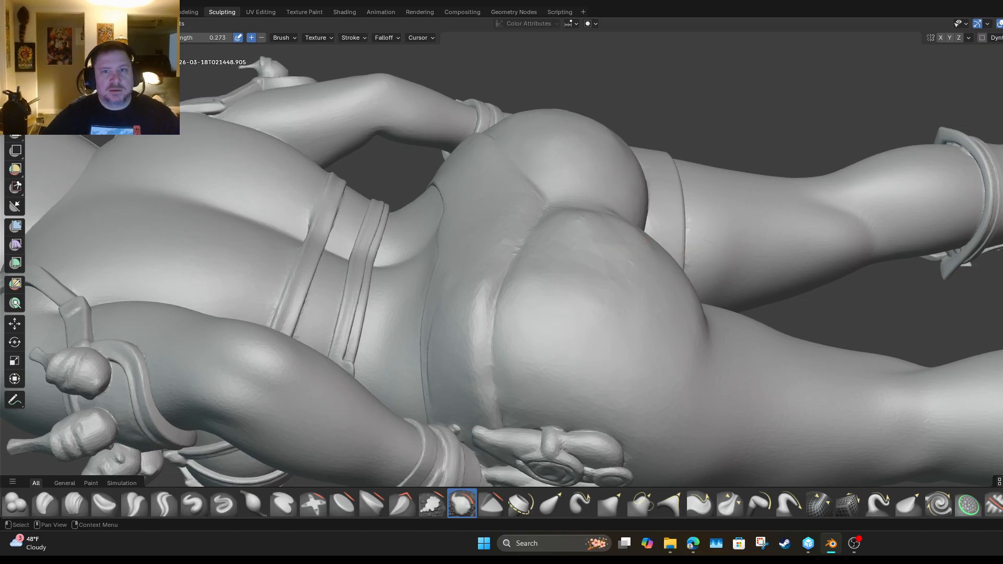
Smooth the uneven patches on the inner upper part of the left buttock, up to the garment's edge seam, at strength 0.273.
mouse_move(709, 241)
middle_mouse_down()
mouse_move(684, 277)
mouse_move(564, 251)
mouse_move(340, 126)
mouse_move(400, 248)
middle_mouse_up()
middle_click_drag(538, 245, 552, 151)
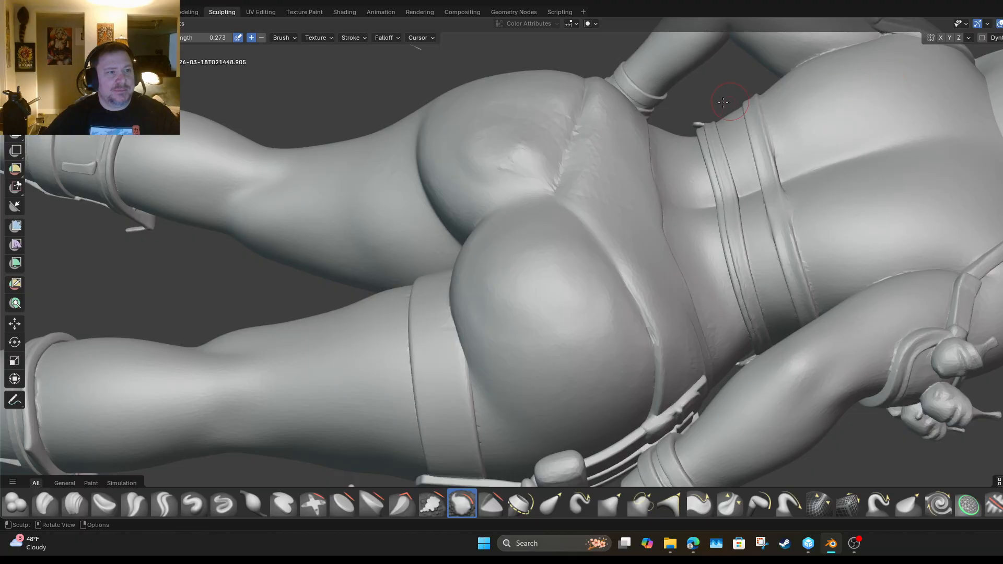
left_click_drag(519, 178, 533, 130)
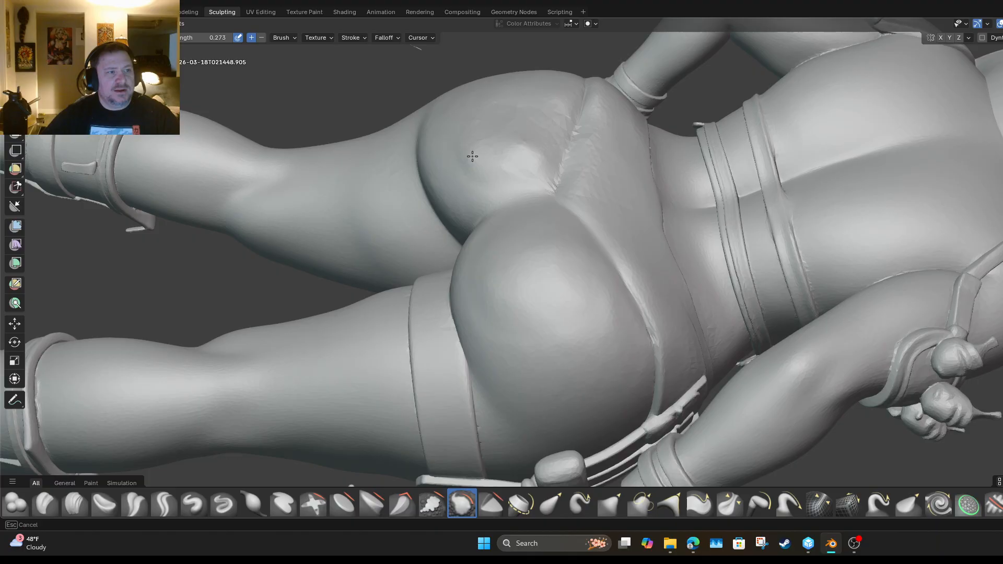
left_click_drag(472, 156, 463, 130)
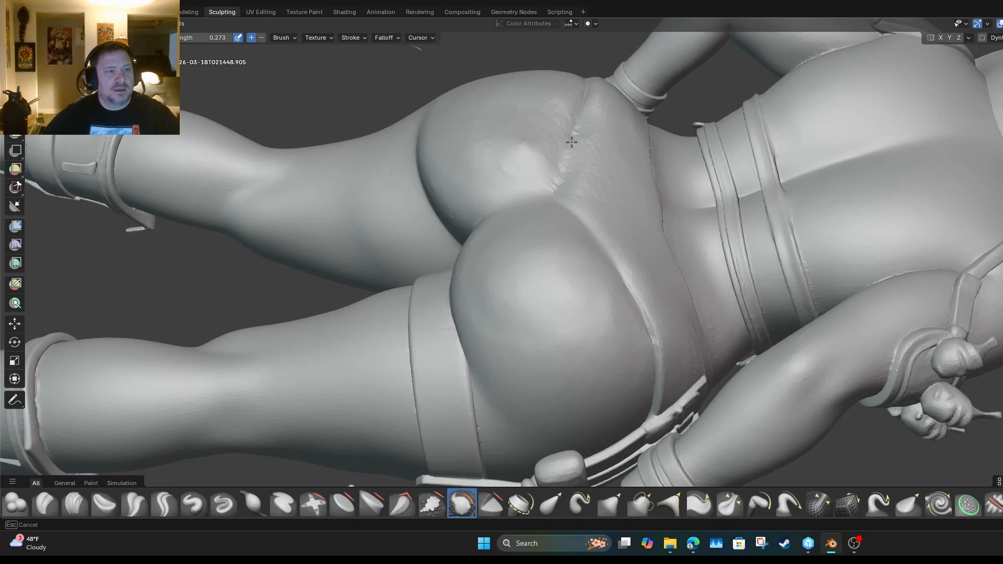
mouse_move(571, 142)
left_mouse_down()
mouse_move(553, 134)
mouse_move(564, 147)
mouse_move(582, 109)
mouse_move(550, 96)
left_mouse_up()
left_click_drag(490, 185, 524, 146)
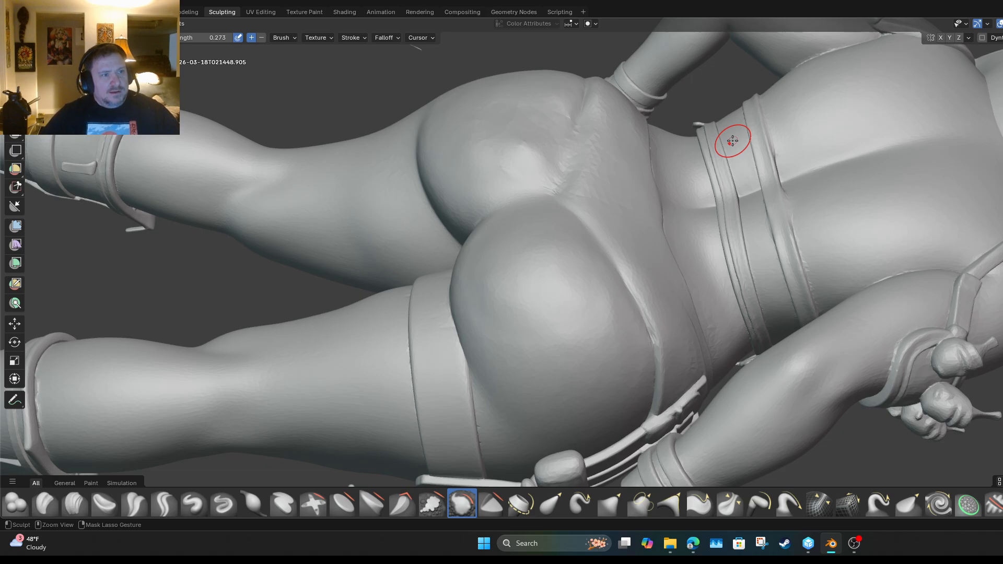
left_click_drag(534, 164, 521, 155)
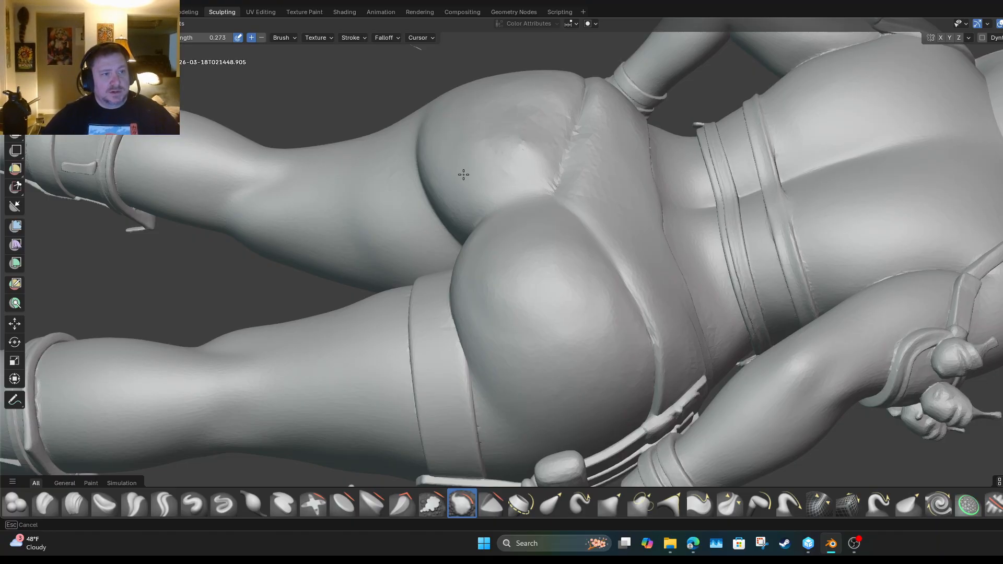
left_click_drag(490, 189, 496, 175)
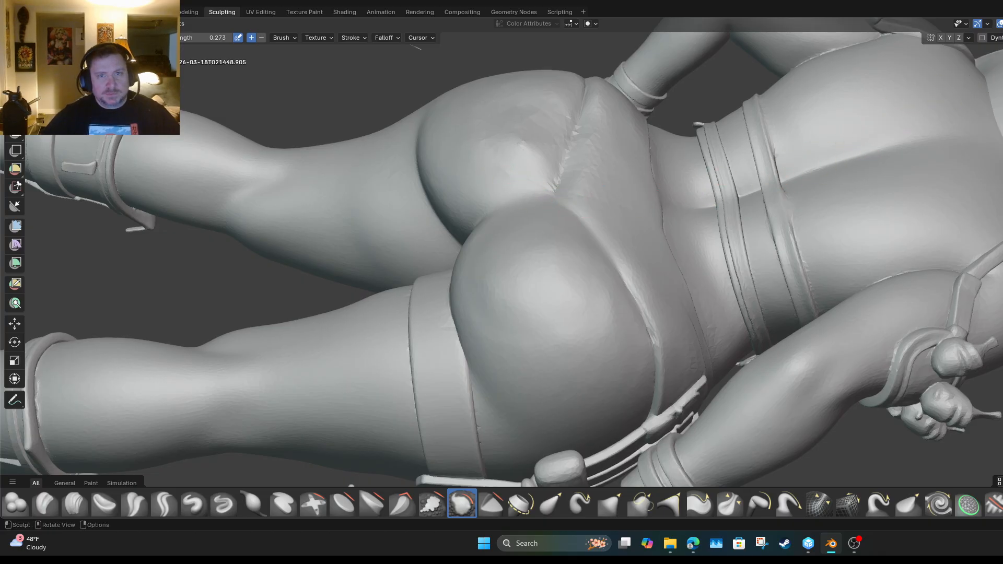
Even out the upper surface of the left buttock and the inner side of the right buttock with the Smooth brush.
mouse_move(418, 47)
middle_mouse_down()
mouse_move(721, 121)
mouse_move(569, 78)
mouse_move(490, 83)
mouse_move(615, 235)
middle_mouse_up()
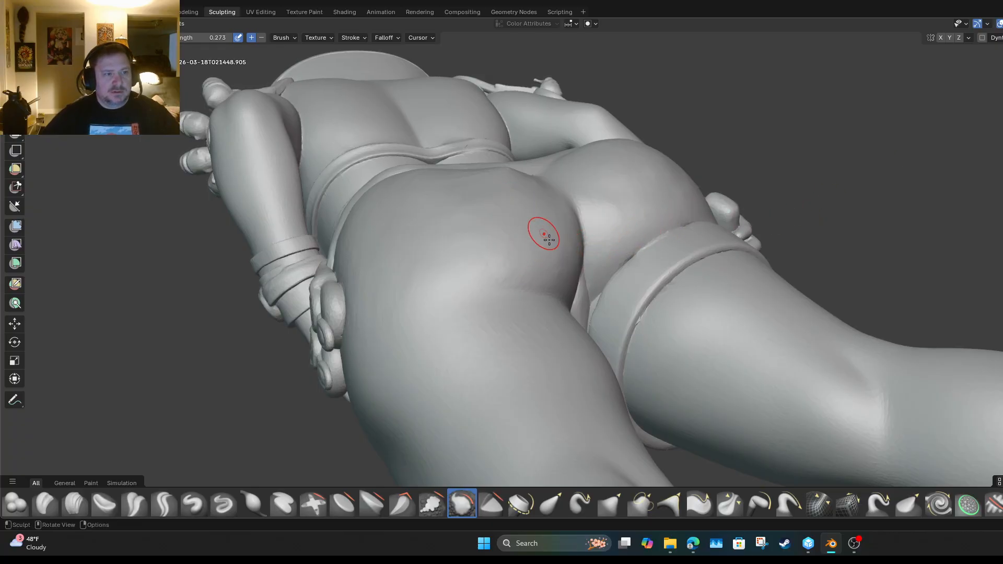
left_click_drag(469, 220, 531, 239)
left_click_drag(606, 218, 616, 173)
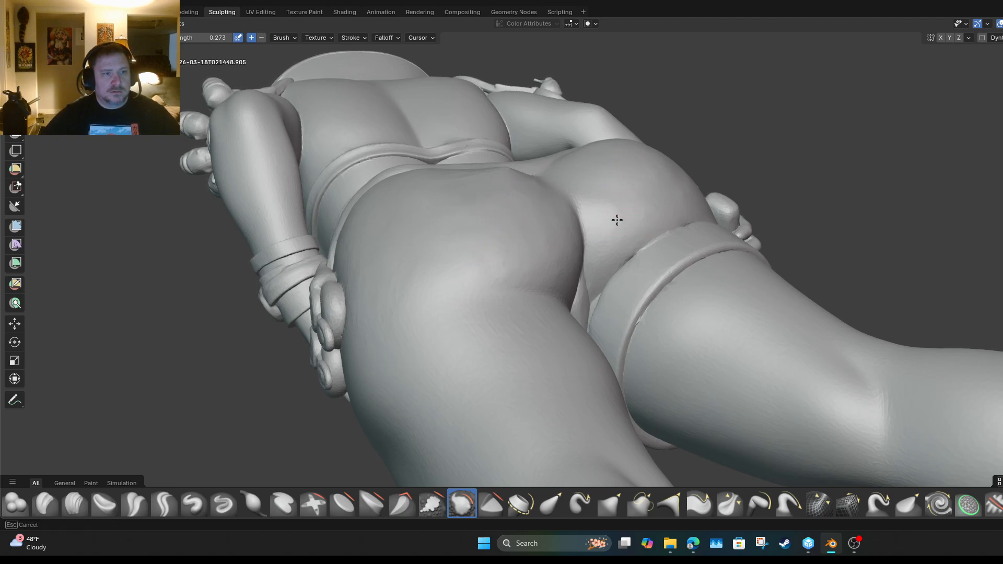
left_click_drag(617, 220, 606, 209)
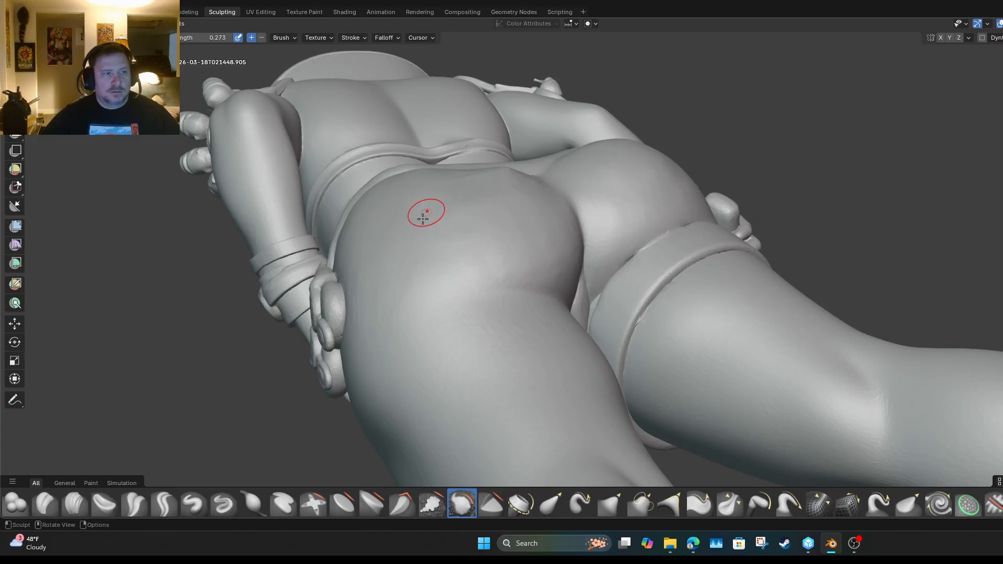
mouse_move(455, 192)
left_mouse_down()
mouse_move(409, 190)
mouse_move(438, 194)
left_mouse_up()
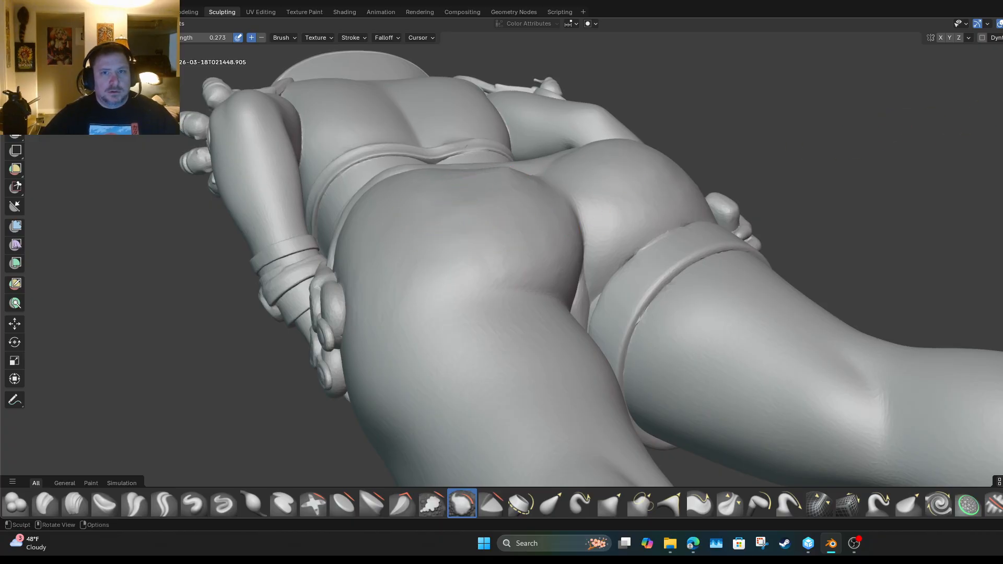
Level the raised ridges on the left buttock beside the central junction with the Flatten/Contrast brush at strength 0.291.
middle_click_drag(470, 209, 575, 178)
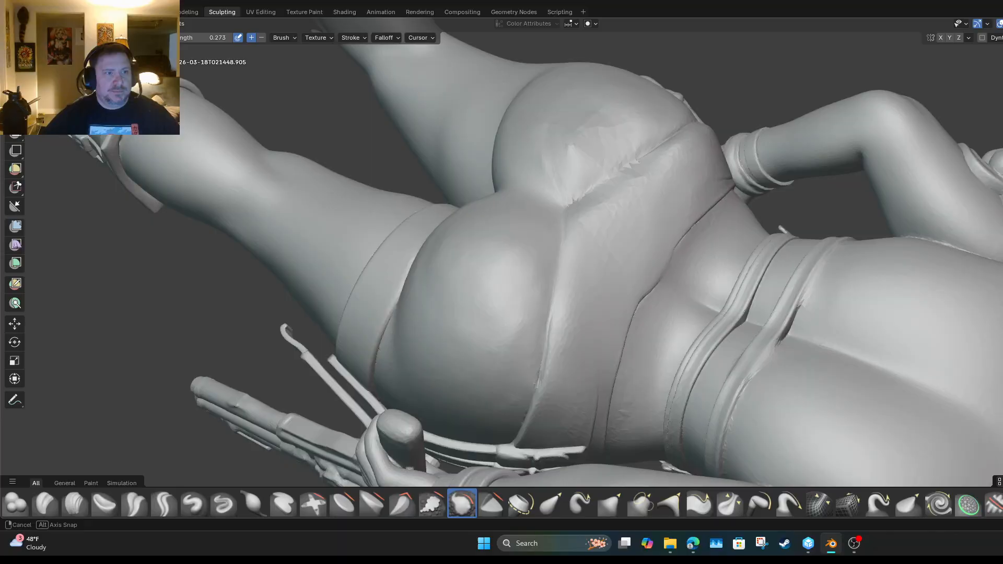
middle_click_drag(655, 121, 670, 117)
left_click_drag(581, 155, 580, 164)
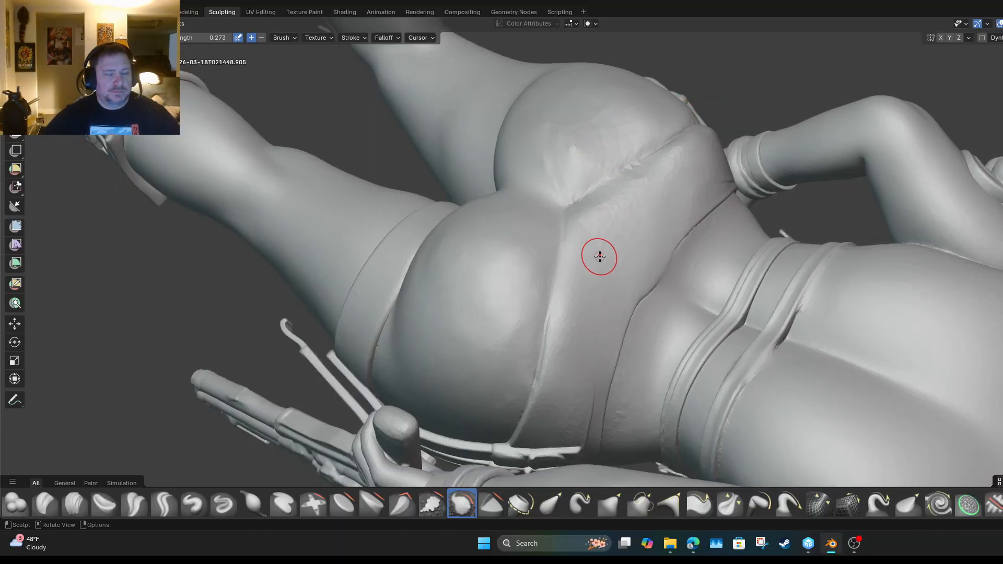
left_click(337, 503)
left_click_drag(581, 162, 523, 157)
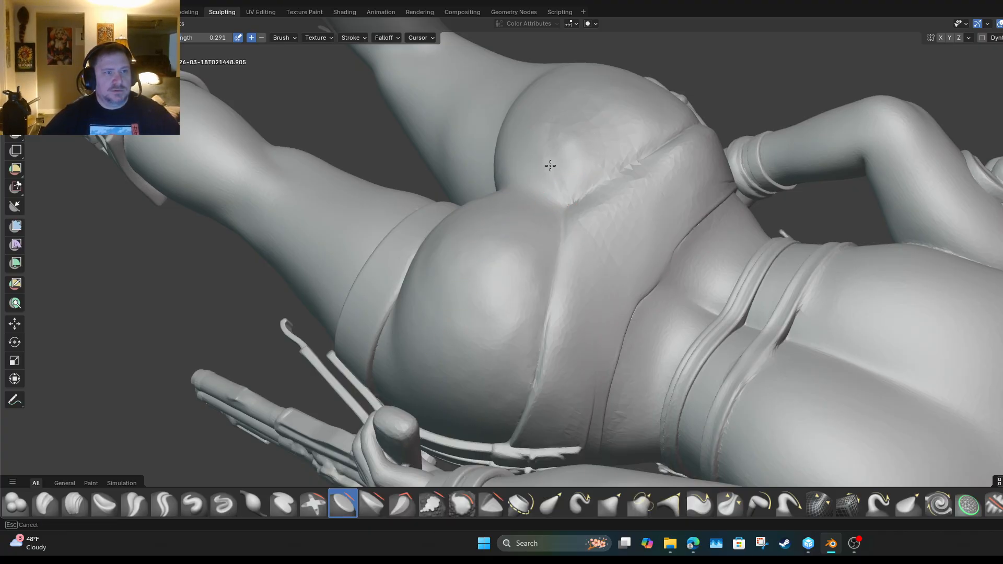
left_click_drag(553, 130, 596, 189)
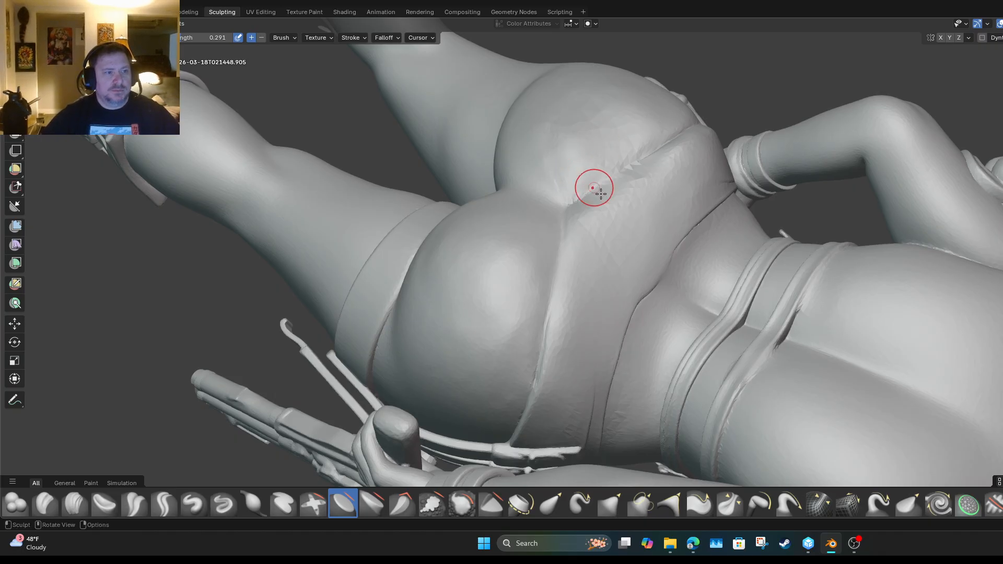
Build up volume on the inner upper part of the left buttock with the Blob brush at strength 0.500.
mouse_move(596, 188)
middle_mouse_down()
mouse_move(697, 87)
mouse_move(700, 134)
mouse_move(698, 126)
mouse_move(634, 357)
mouse_move(734, 99)
mouse_move(334, 360)
mouse_move(722, 108)
mouse_move(533, 256)
mouse_move(679, 156)
mouse_move(710, 142)
mouse_move(715, 162)
mouse_move(527, 248)
mouse_move(569, 282)
middle_mouse_up()
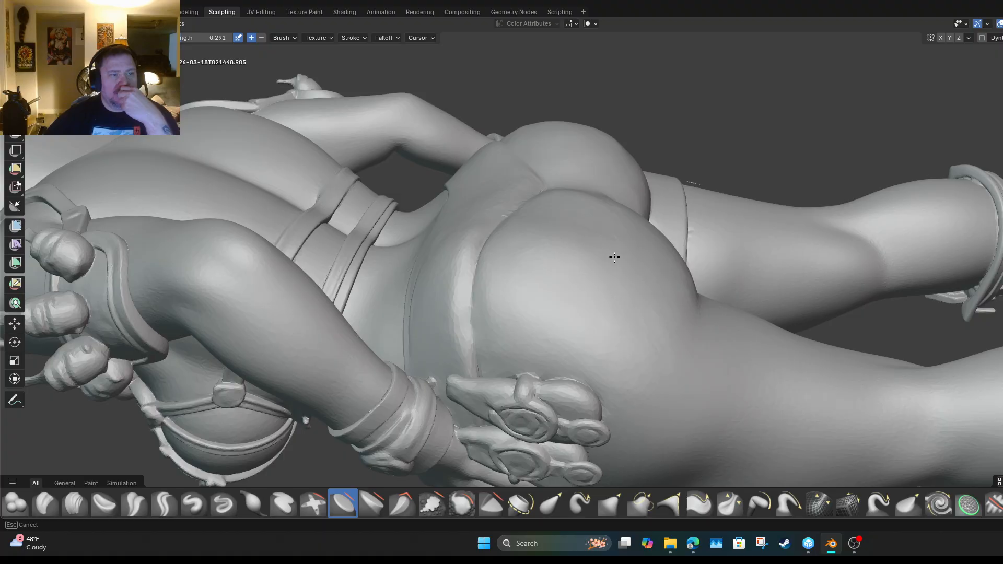
scroll(643, 276, "down", 6)
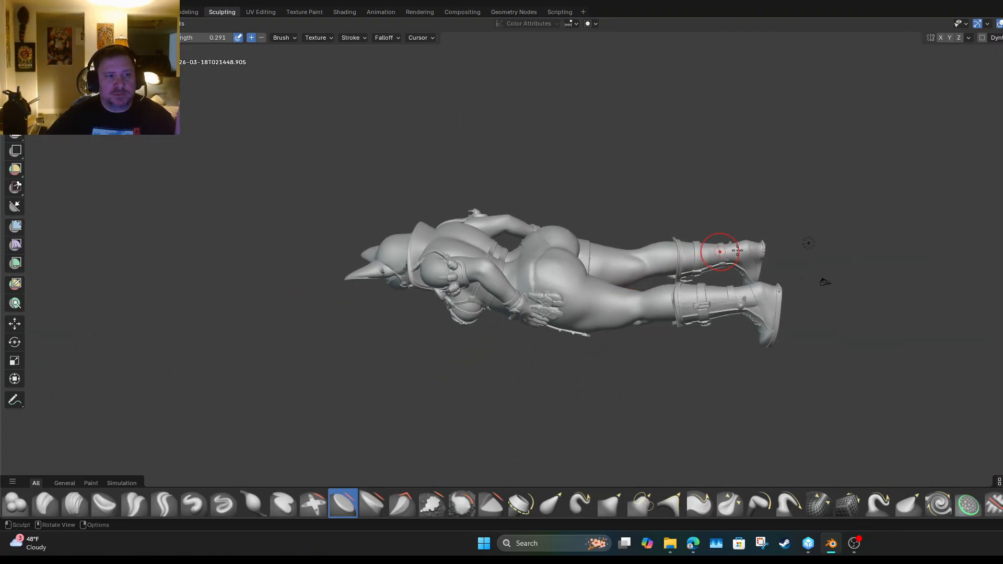
mouse_move(808, 243)
middle_mouse_down()
mouse_move(496, 359)
mouse_move(352, 255)
mouse_move(324, 302)
mouse_move(306, 215)
mouse_move(282, 266)
mouse_move(340, 417)
mouse_move(804, 282)
mouse_move(783, 219)
mouse_move(803, 222)
mouse_move(291, 226)
mouse_move(275, 277)
mouse_move(525, 400)
mouse_move(679, 208)
mouse_move(713, 77)
middle_mouse_up()
scroll(663, 157, "up", 5)
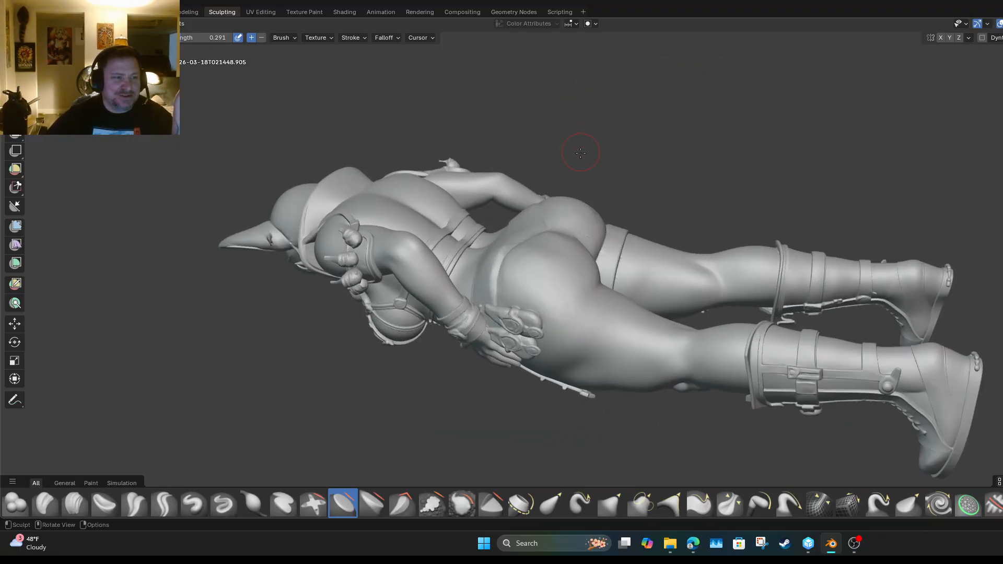
mouse_move(622, 214)
middle_mouse_down()
mouse_move(580, 308)
mouse_move(626, 181)
mouse_move(600, 209)
mouse_move(528, 253)
middle_mouse_up()
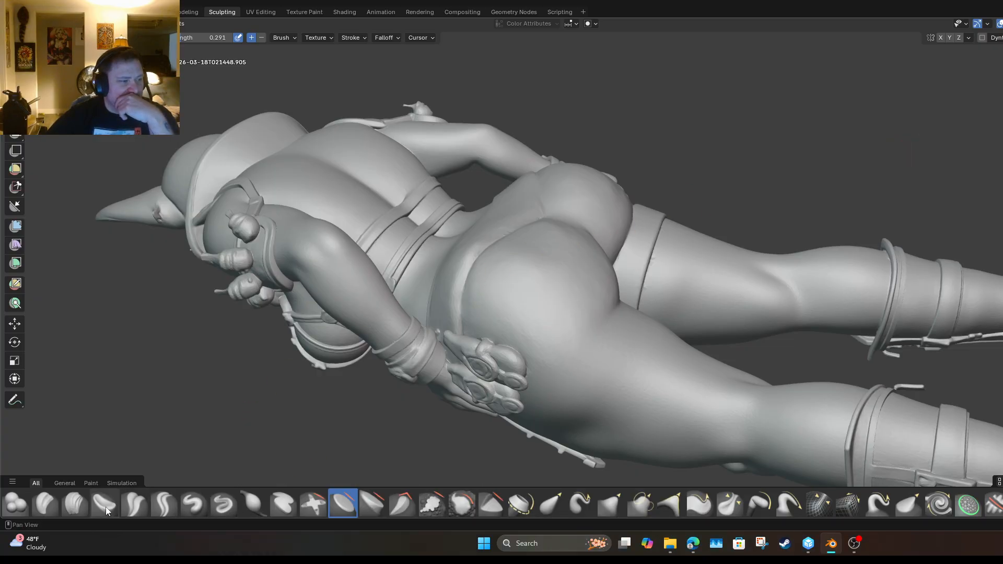
left_click(15, 503)
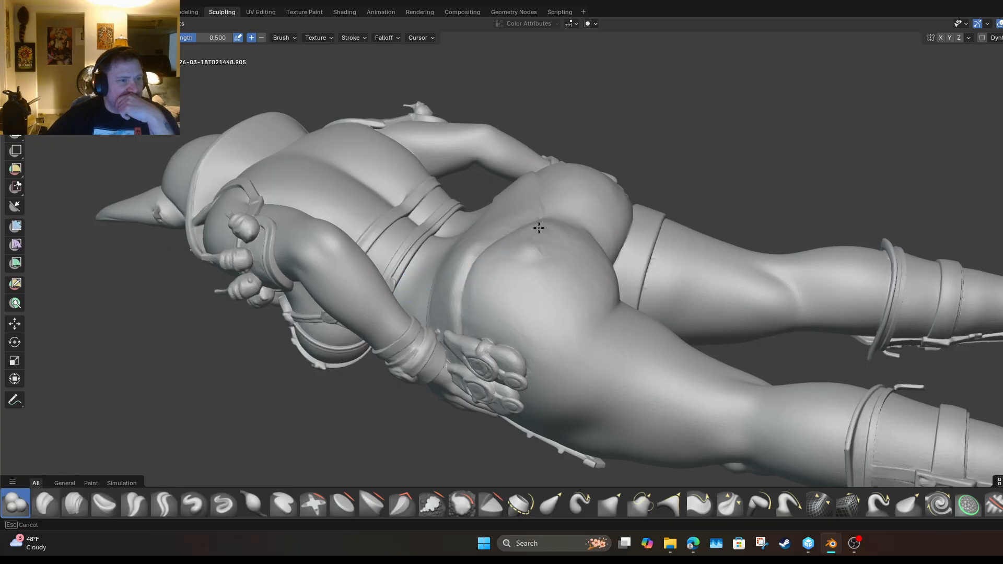
left_click_drag(543, 252, 509, 253)
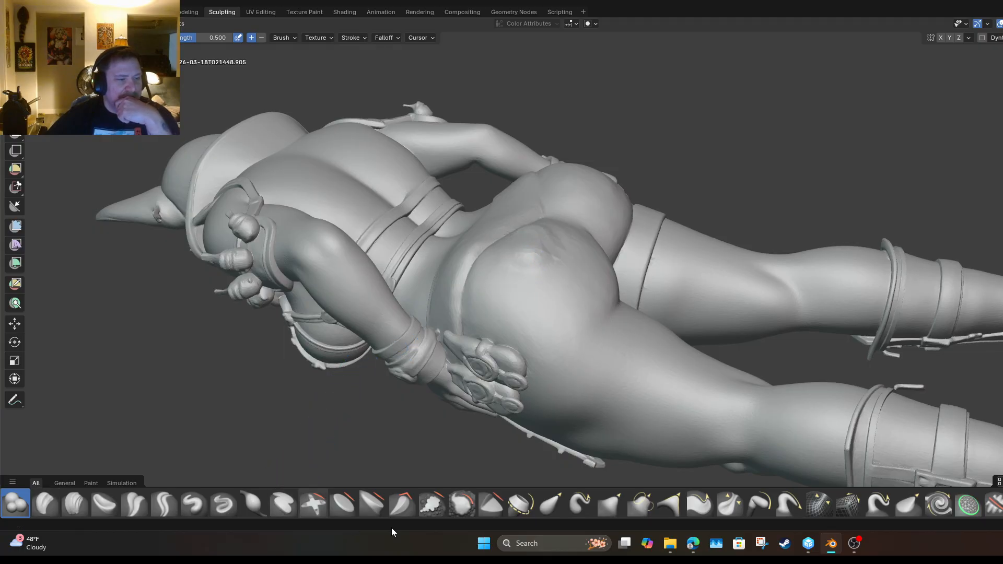
Blend the added volume into the left buttock with the Smooth brush at strength 0.273, working up to the garment's edge.
left_click(462, 503)
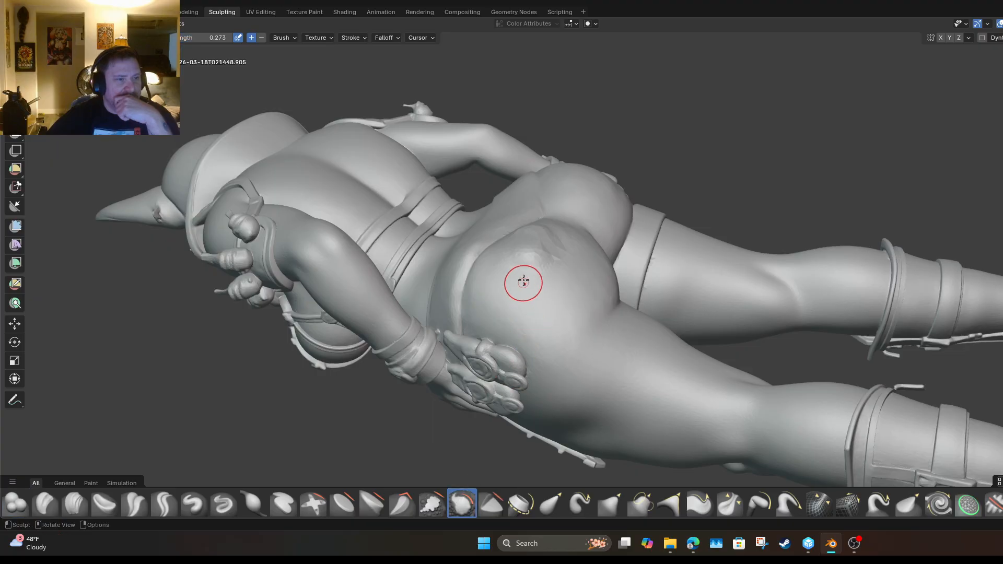
mouse_move(523, 272)
left_mouse_down()
mouse_move(542, 250)
mouse_move(518, 260)
mouse_move(553, 234)
mouse_move(528, 265)
mouse_move(541, 268)
mouse_move(508, 263)
mouse_move(519, 246)
mouse_move(548, 239)
left_mouse_up()
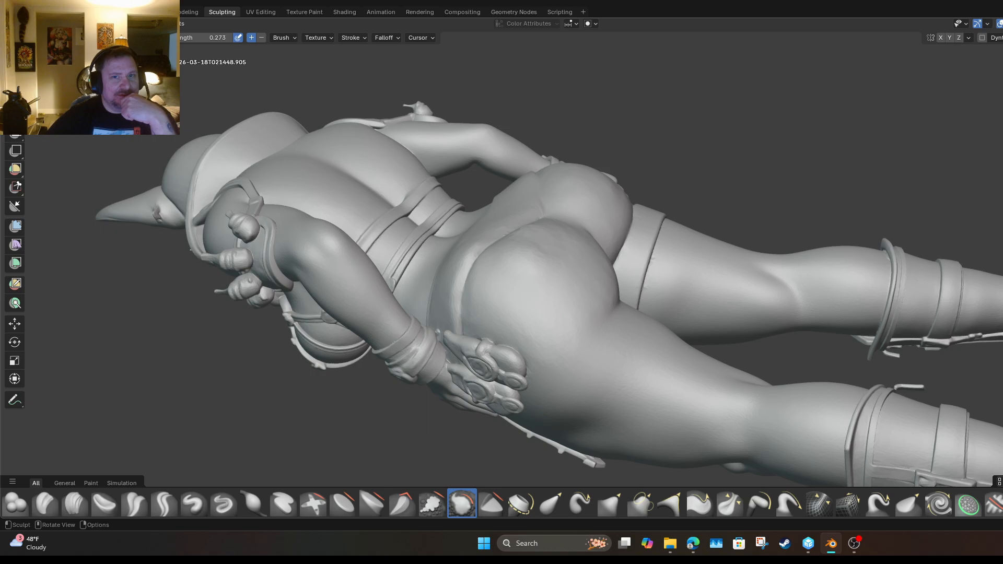
middle_click_drag(538, 261, 917, 138)
mouse_move(516, 280)
left_mouse_down()
mouse_move(467, 259)
mouse_move(471, 238)
mouse_move(457, 231)
left_mouse_up()
left_click_drag(505, 262, 456, 219)
left_click_drag(482, 256, 431, 236)
left_click_drag(476, 266, 441, 245)
left_click_drag(489, 265, 437, 233)
left_click_drag(445, 274, 446, 253)
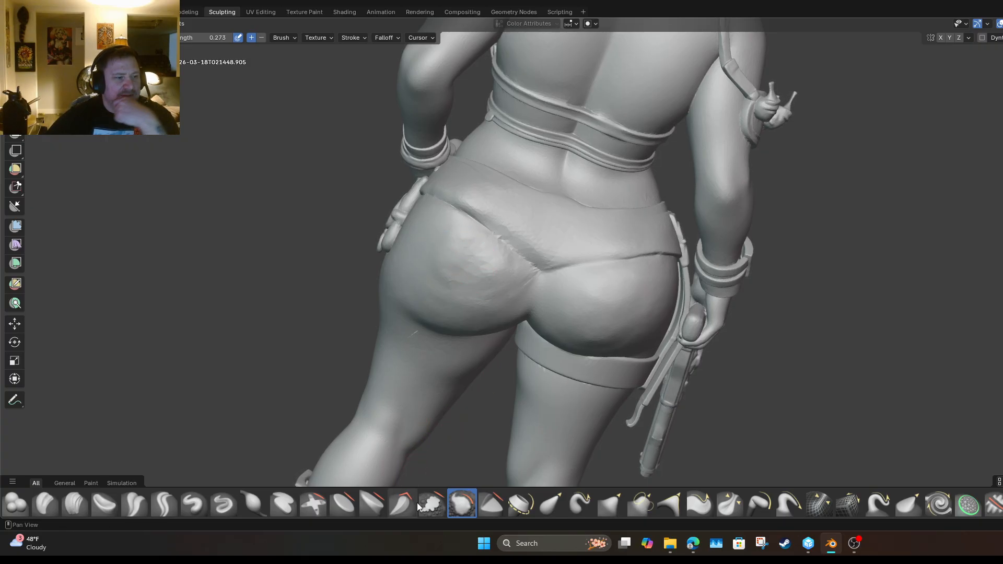
Level the lumpy centre of the left buttock and touch up the right one with the Flatten/Contrast brush at strength 0.291.
left_click(342, 505)
left_click_drag(477, 253, 463, 253)
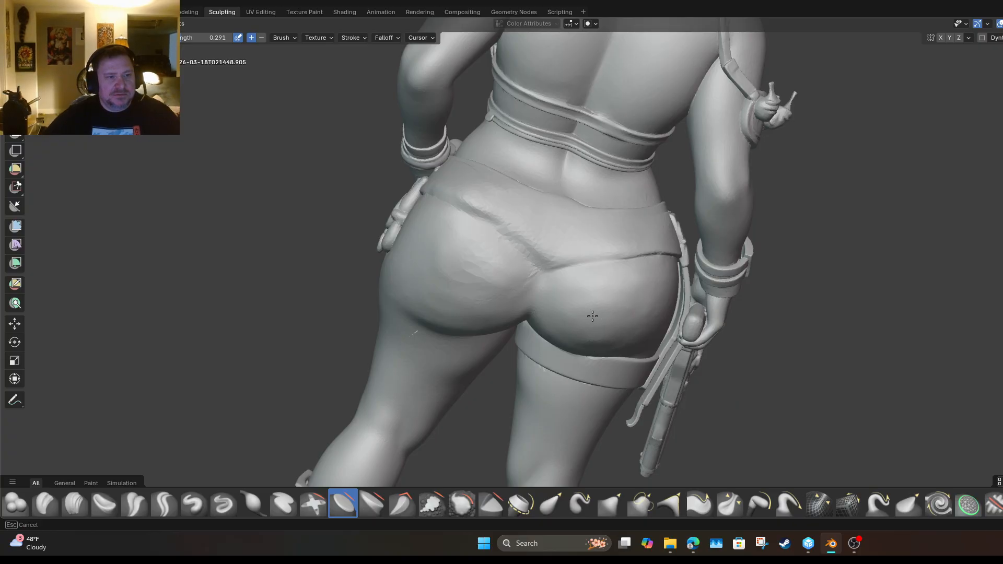
left_click_drag(592, 316, 590, 315)
left_click_drag(509, 301, 488, 289)
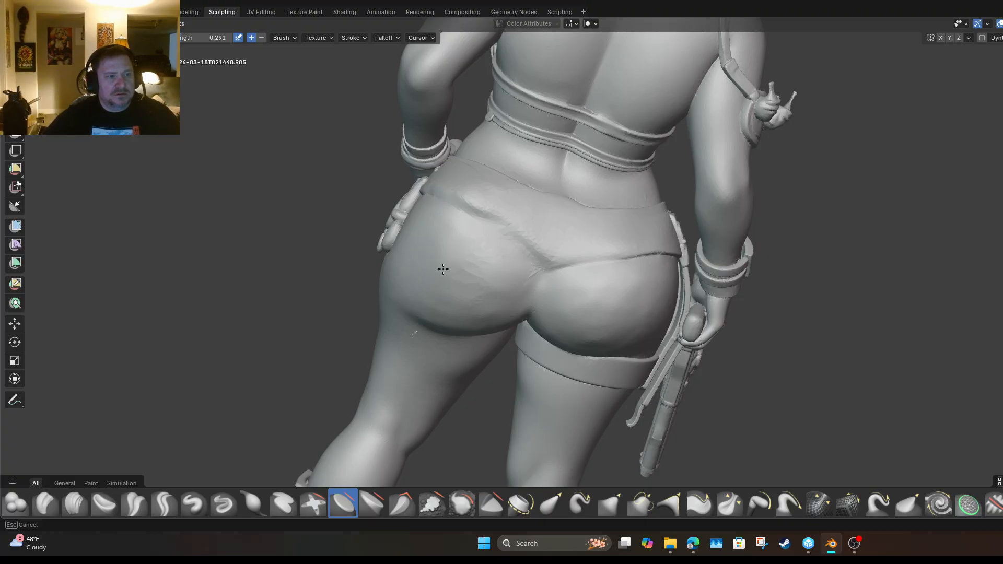
Lower the Smooth brush strength to 0.192 and soften the inner surfaces of both buttocks around the cleft.
mouse_move(475, 287)
middle_mouse_down()
mouse_move(548, 240)
mouse_move(741, 193)
mouse_move(616, 257)
middle_mouse_up()
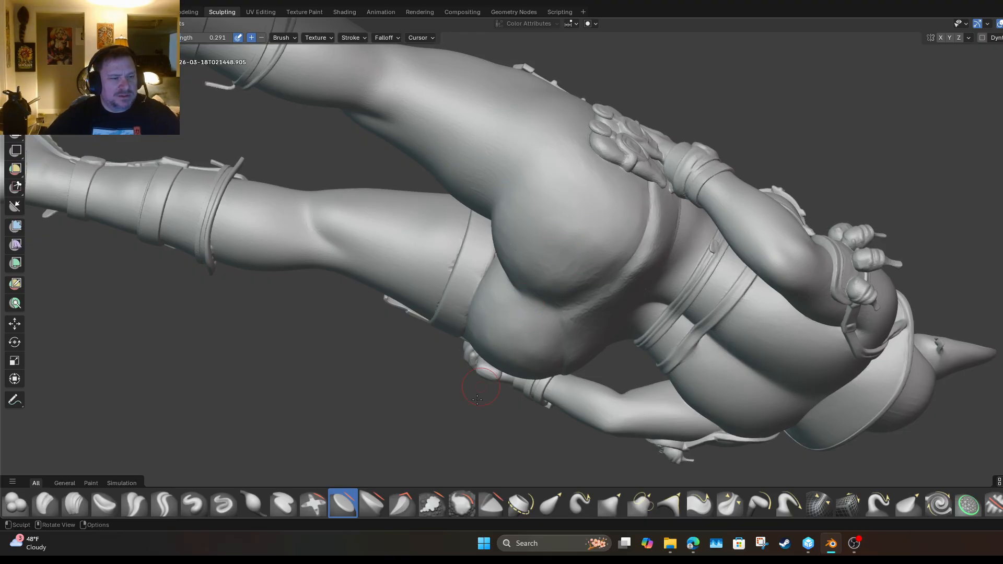
left_click(461, 504)
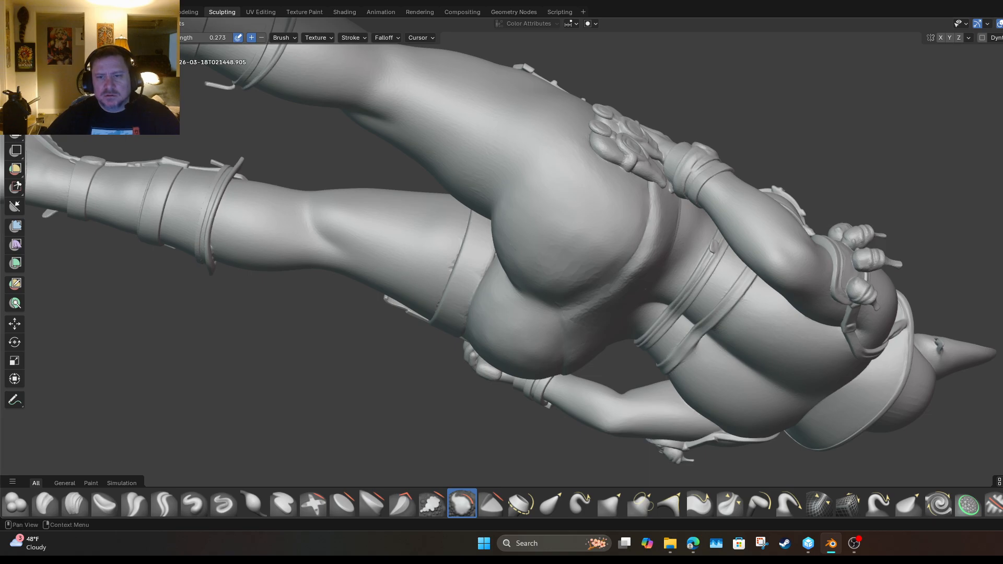
left_click_drag(176, 37, 126, 38)
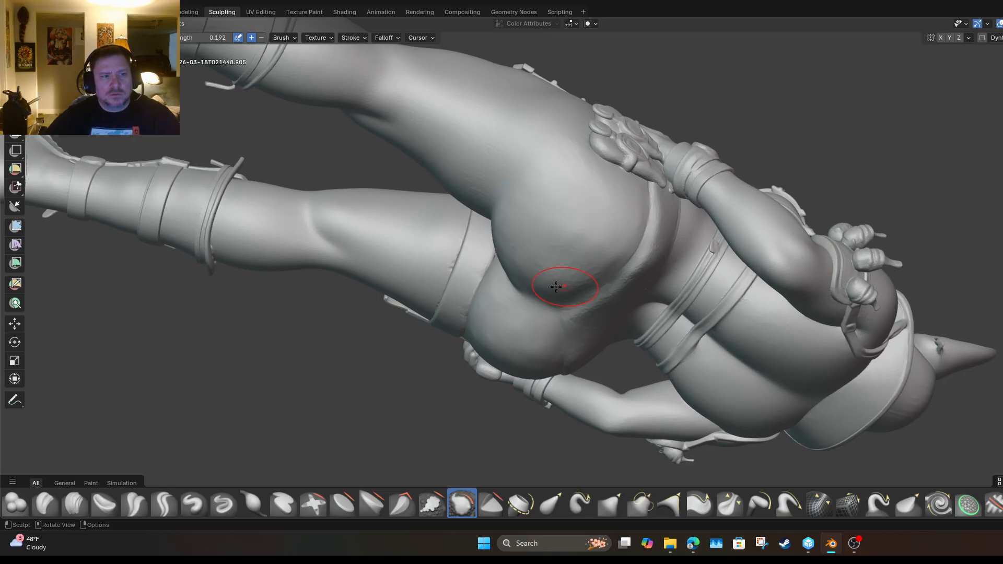
left_click_drag(561, 286, 583, 260)
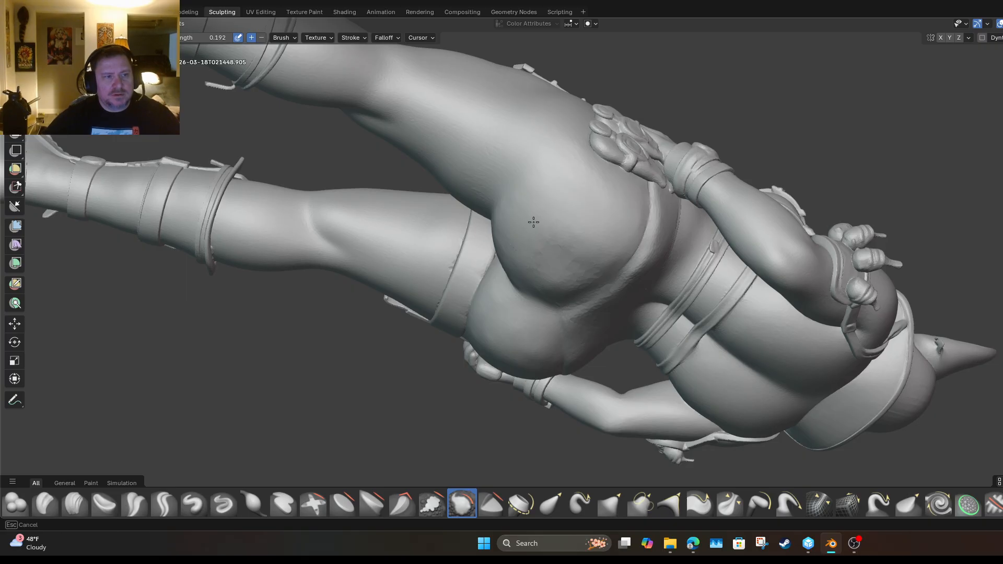
left_click_drag(606, 279, 502, 365)
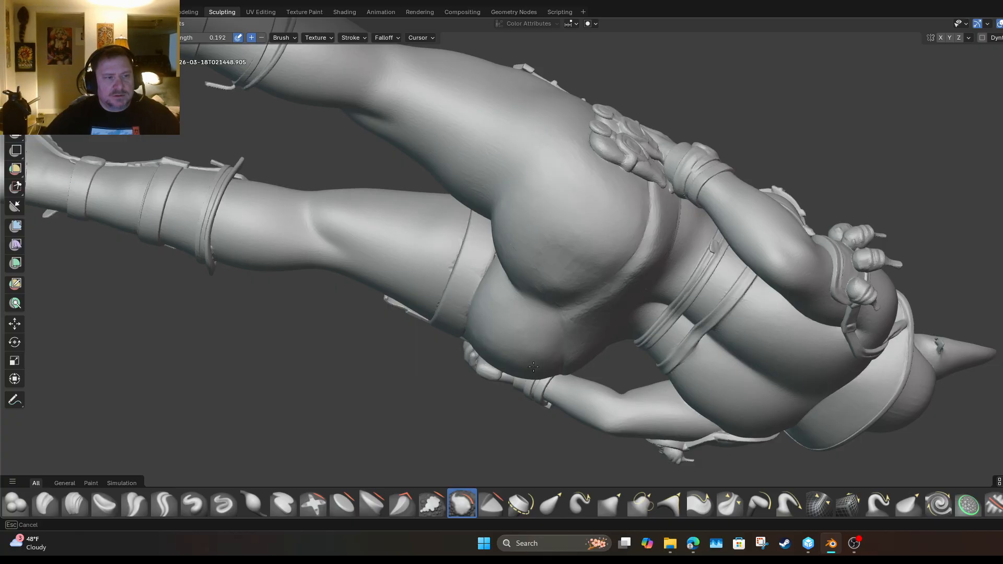
left_click_drag(571, 236, 566, 251)
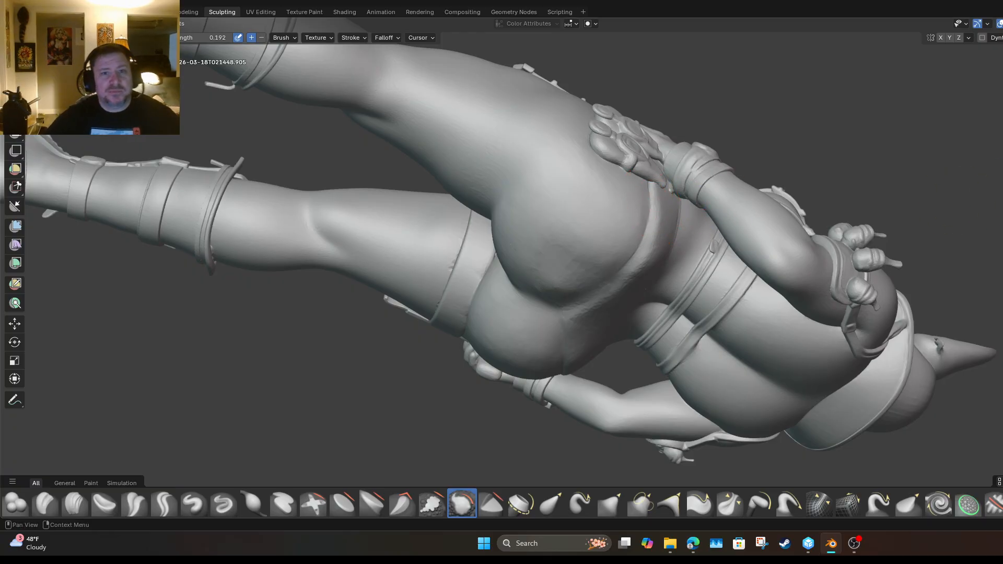
Smooth the remaining unevenness on the outer and lower surface of the left buttock at strength 0.192.
mouse_move(645, 365)
middle_mouse_down()
mouse_move(679, 293)
mouse_move(647, 198)
mouse_move(606, 209)
mouse_move(575, 188)
mouse_move(653, 135)
mouse_move(538, 128)
mouse_move(460, 141)
mouse_move(397, 173)
mouse_move(371, 235)
mouse_move(376, 319)
mouse_move(575, 276)
mouse_move(740, 259)
middle_mouse_up()
left_click_drag(514, 274, 523, 276)
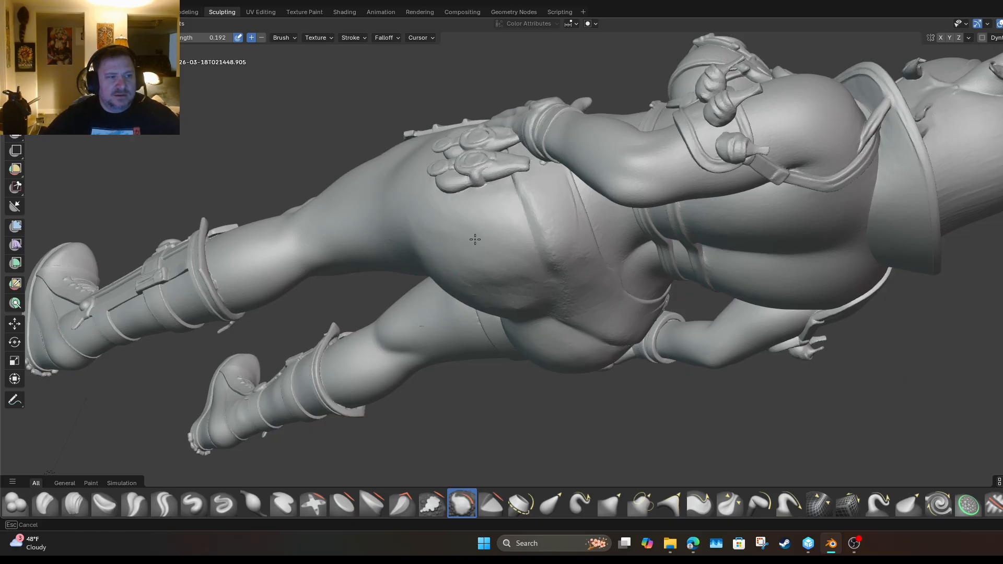
left_click_drag(475, 239, 476, 236)
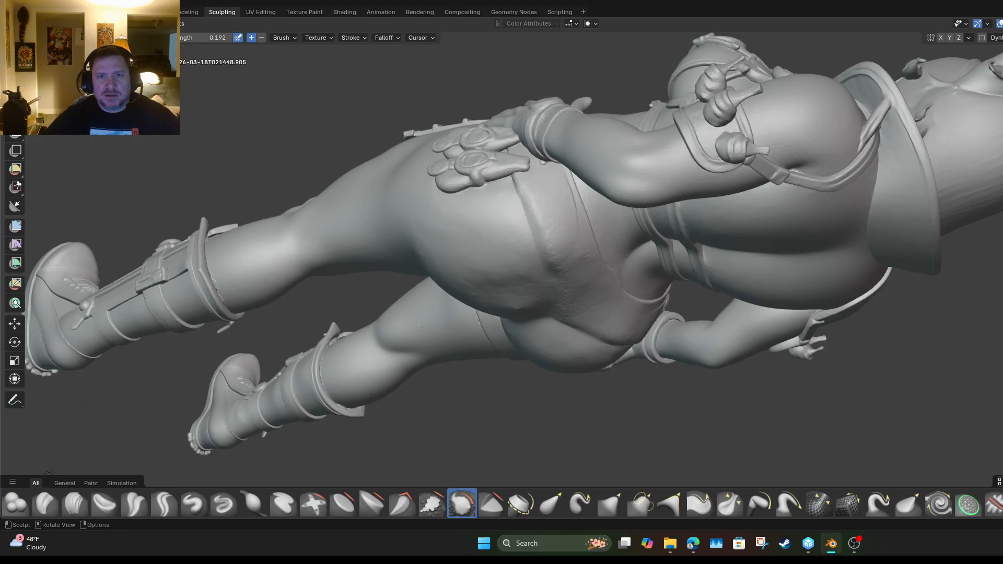
mouse_move(420, 326)
middle_mouse_down()
mouse_move(456, 369)
mouse_move(435, 370)
middle_mouse_up()
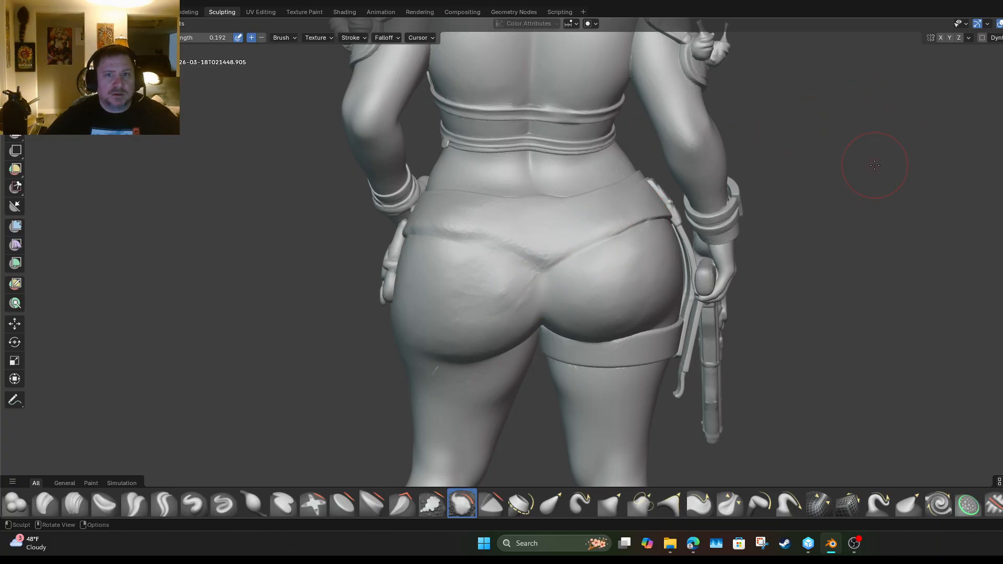
middle_click_drag(558, 320, 817, 296, "shift")
scroll(817, 295, "up", 3)
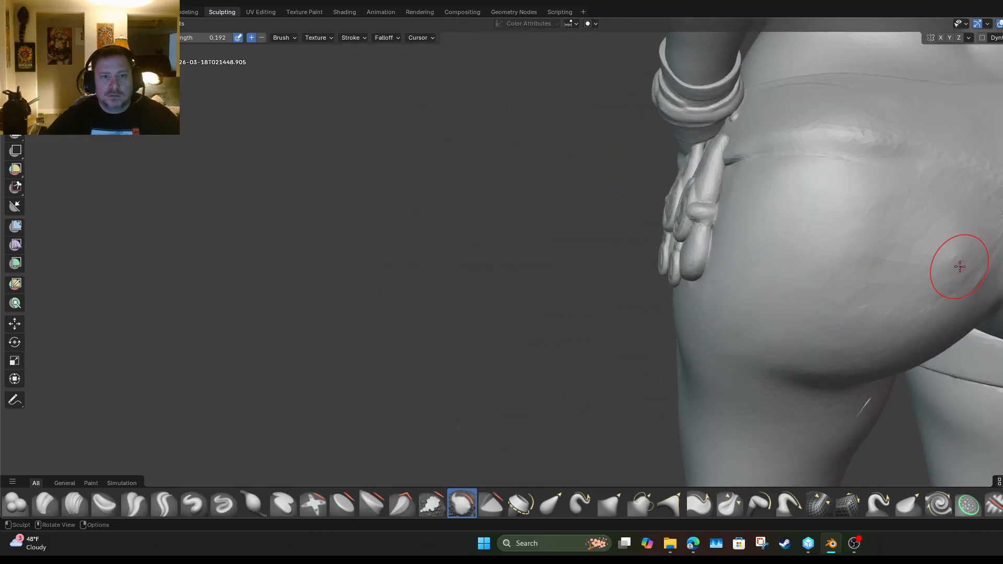
Smooth the small bumps on the inner part of the left buttock at strength 0.192.
left_click_drag(960, 263, 954, 272)
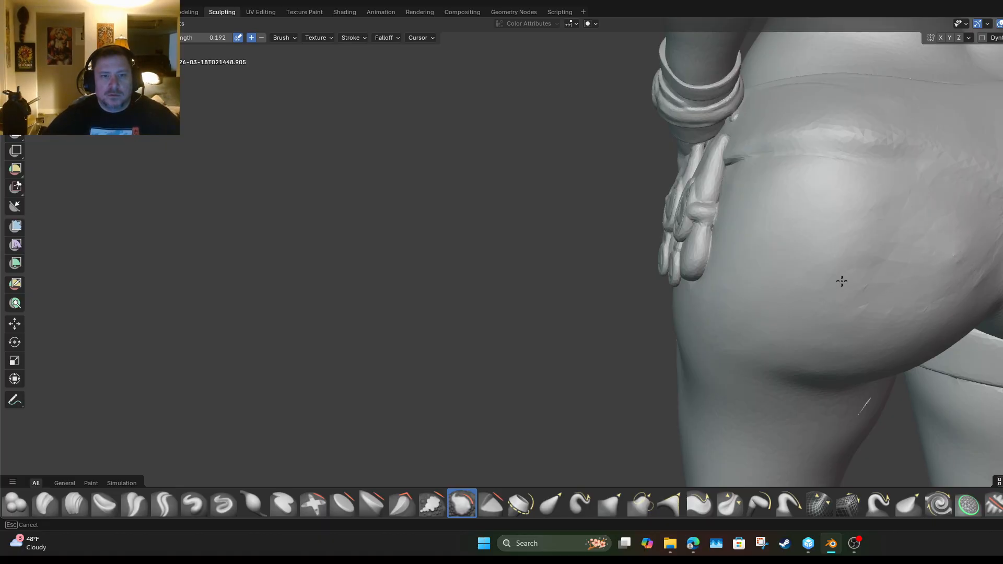
left_click_drag(942, 247, 889, 286)
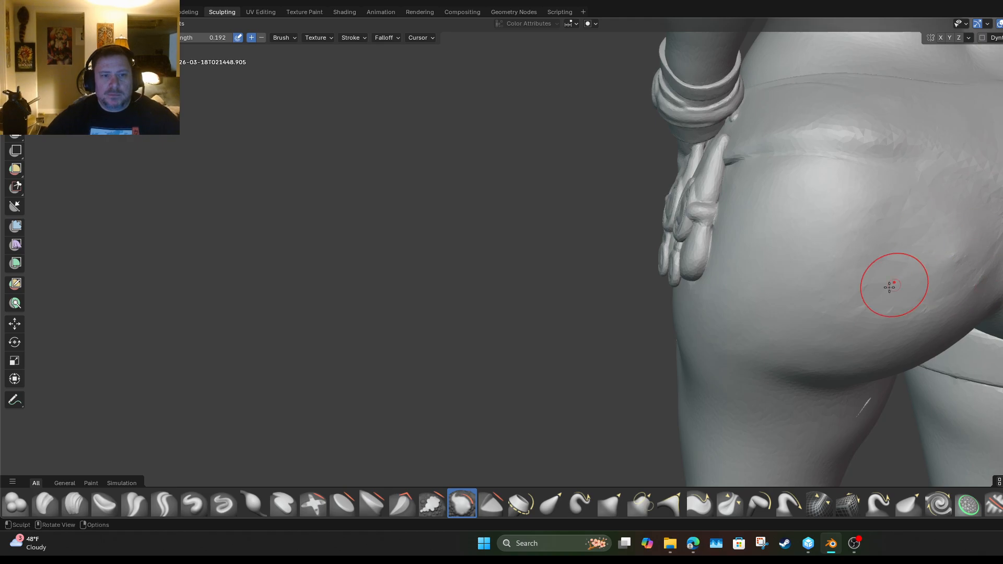
Build up the lower inner area of the left buttock with the Blob brush at strength 0.111.
mouse_move(815, 292)
middle_mouse_down()
mouse_move(898, 350)
mouse_move(930, 413)
mouse_move(919, 439)
mouse_move(815, 360)
mouse_move(830, 252)
mouse_move(802, 274)
mouse_move(783, 254)
mouse_move(765, 175)
mouse_move(783, 261)
mouse_move(762, 240)
middle_mouse_up()
scroll(813, 273, "down", 2)
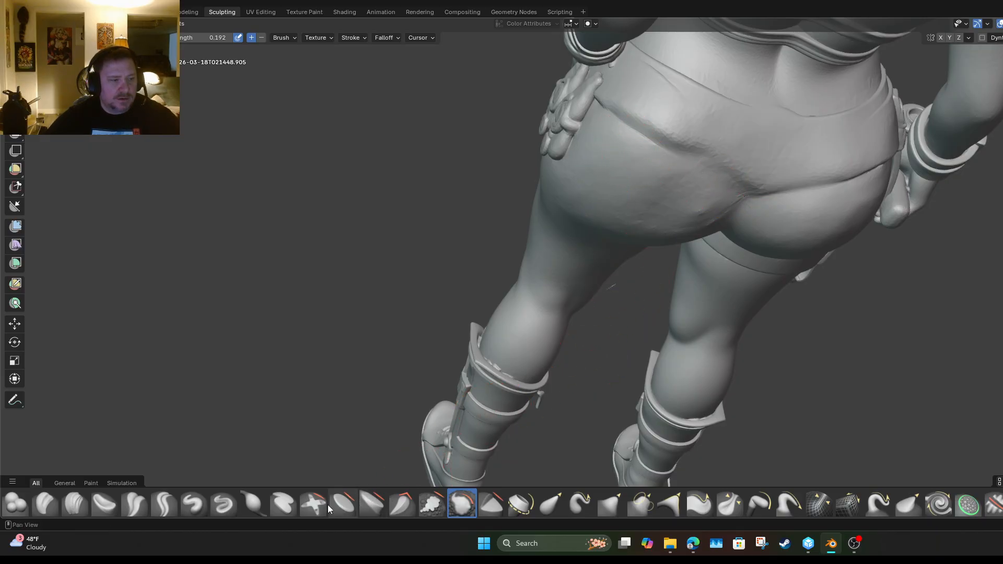
left_click(22, 508)
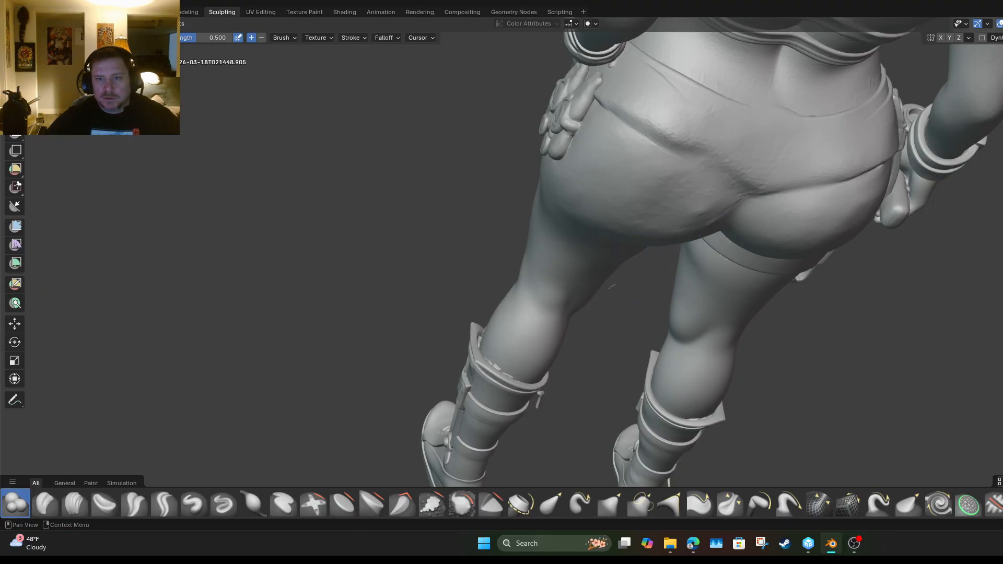
key("shift+f")
left_click(795, 212)
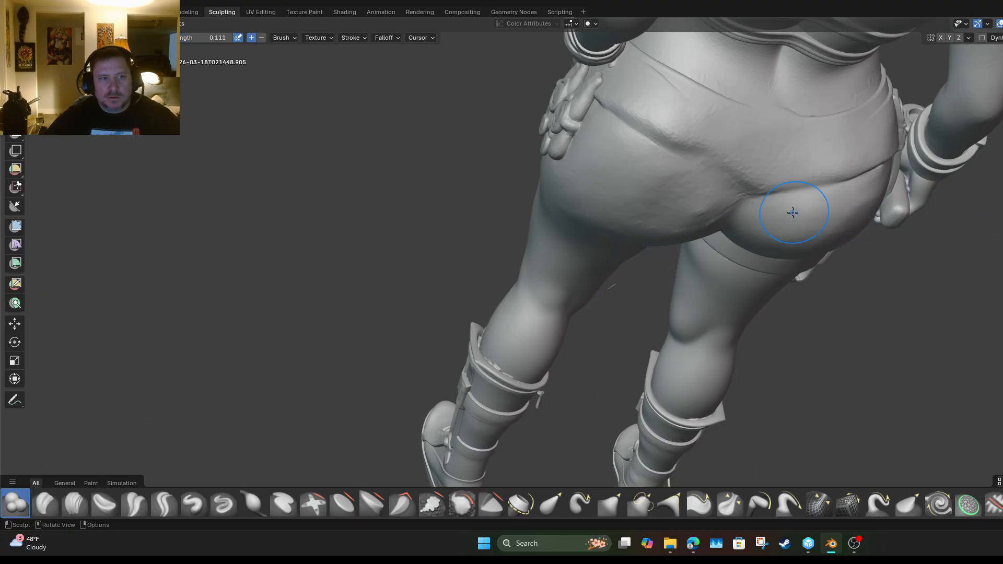
mouse_move(744, 182)
left_mouse_down()
mouse_move(720, 169)
mouse_move(716, 190)
mouse_move(664, 220)
left_mouse_up()
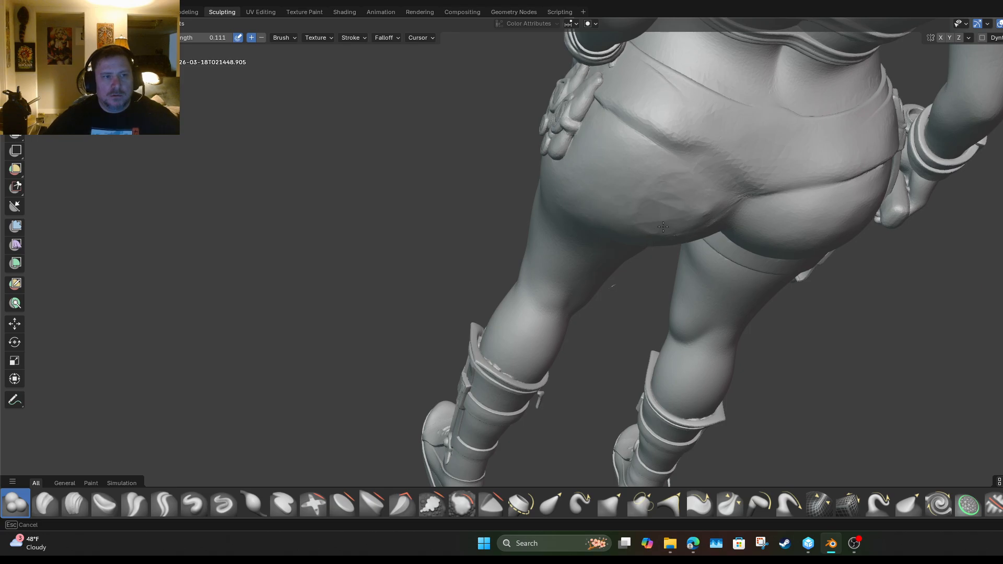
left_click_drag(683, 212, 655, 215)
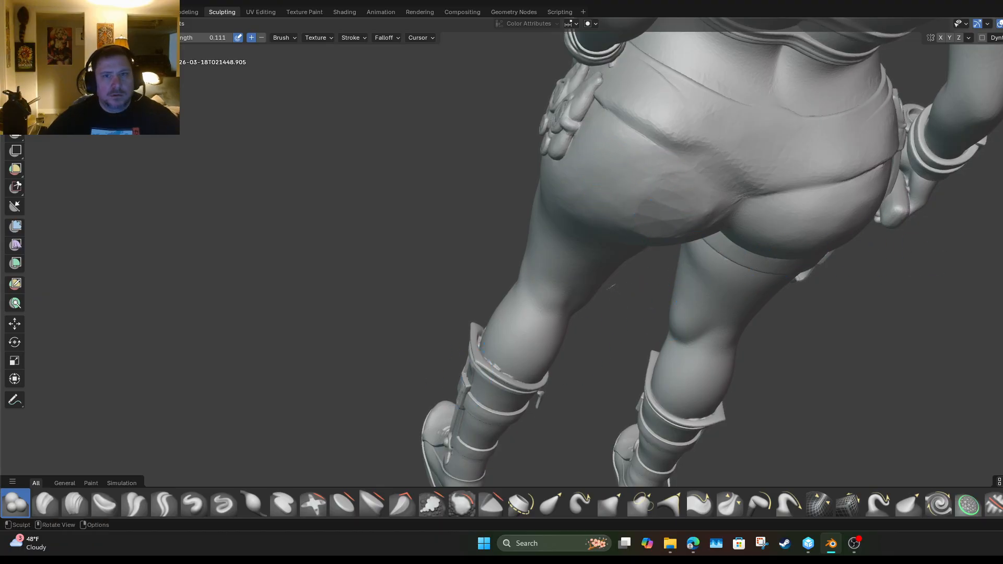
Soften the faceted build-up on the lower inner left buttock with the Smooth brush at strength 0.192.
mouse_move(771, 238)
middle_mouse_down("shift")
mouse_move(915, 223)
mouse_move(933, 197)
middle_mouse_up("shift")
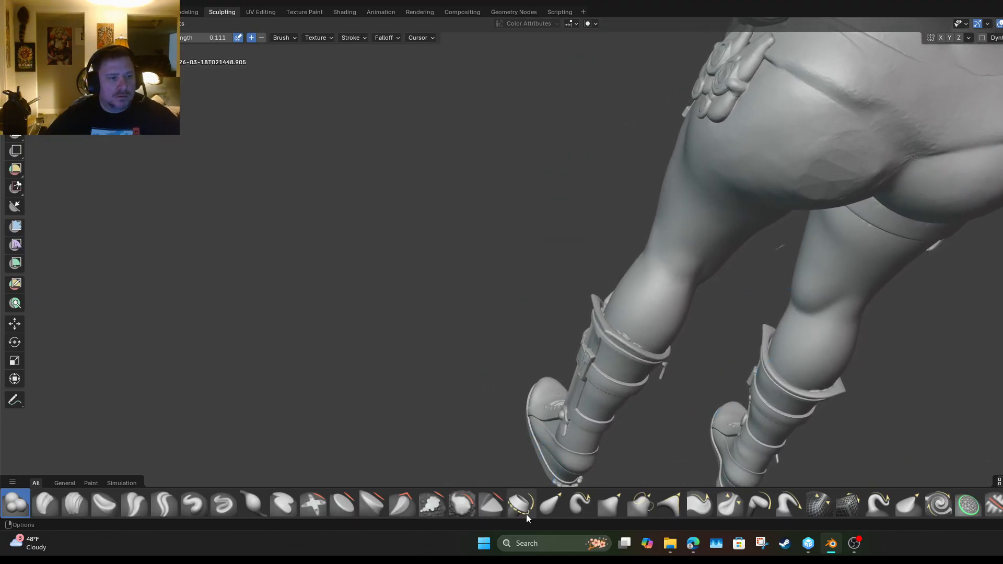
left_click(450, 502)
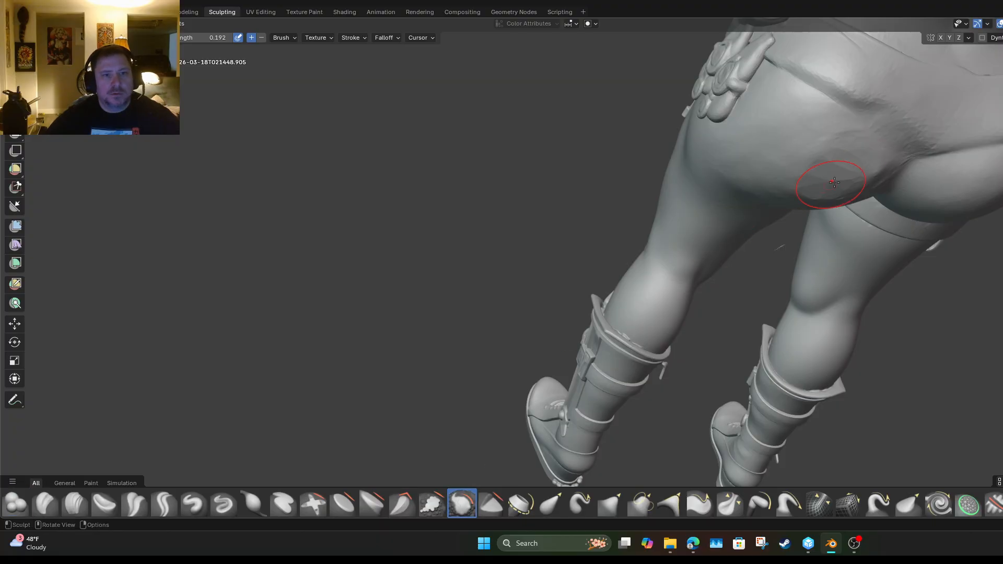
mouse_move(861, 185)
left_mouse_down()
mouse_move(772, 188)
mouse_move(800, 186)
left_mouse_up()
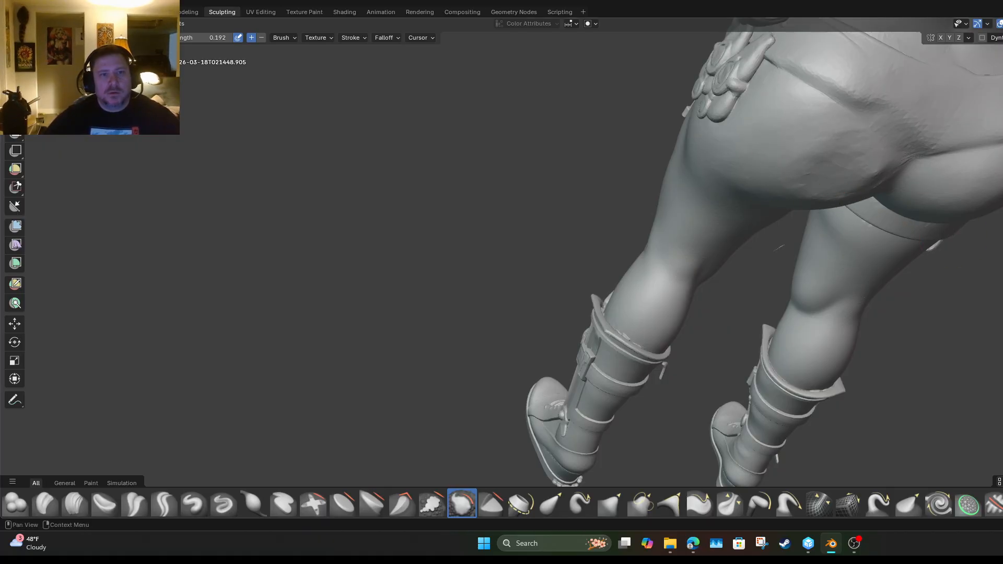
Check the buttocks' contour from the side and smooth their rounded profile at strength 0.192.
middle_click_drag(798, 170, 835, 136)
mouse_move(693, 93)
middle_mouse_down()
mouse_move(460, 257)
mouse_move(473, 206)
middle_mouse_up()
mouse_move(373, 79)
left_mouse_down()
mouse_move(353, 101)
mouse_move(386, 94)
left_mouse_up()
scroll(440, 104, "down", 5)
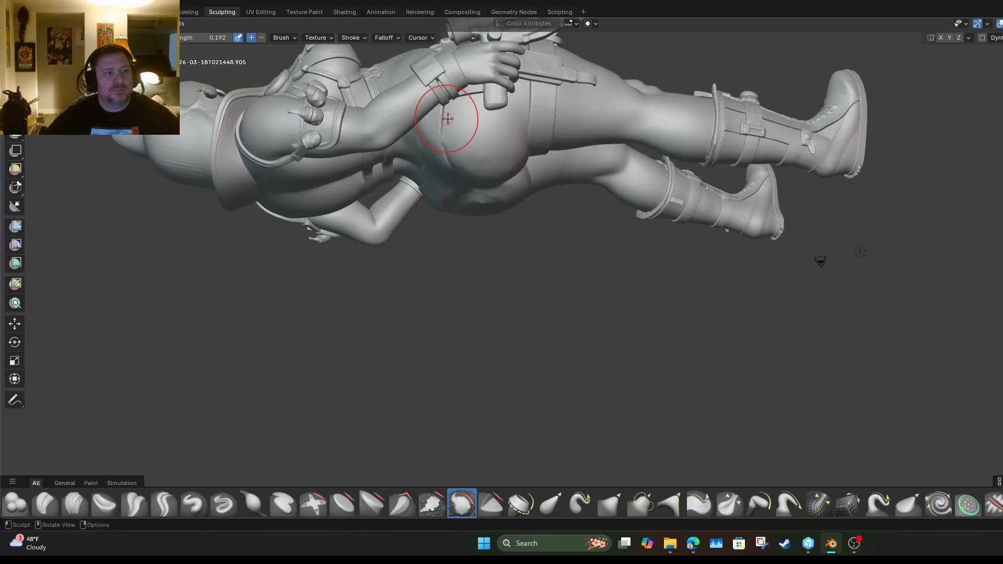
mouse_move(477, 125)
left_mouse_down()
mouse_move(474, 160)
mouse_move(483, 157)
left_mouse_up()
mouse_move(496, 149)
left_mouse_down()
mouse_move(515, 179)
mouse_move(484, 206)
mouse_move(462, 205)
left_mouse_up()
middle_click_drag(820, 262, 940, 259)
scroll(836, 173, "up", 5)
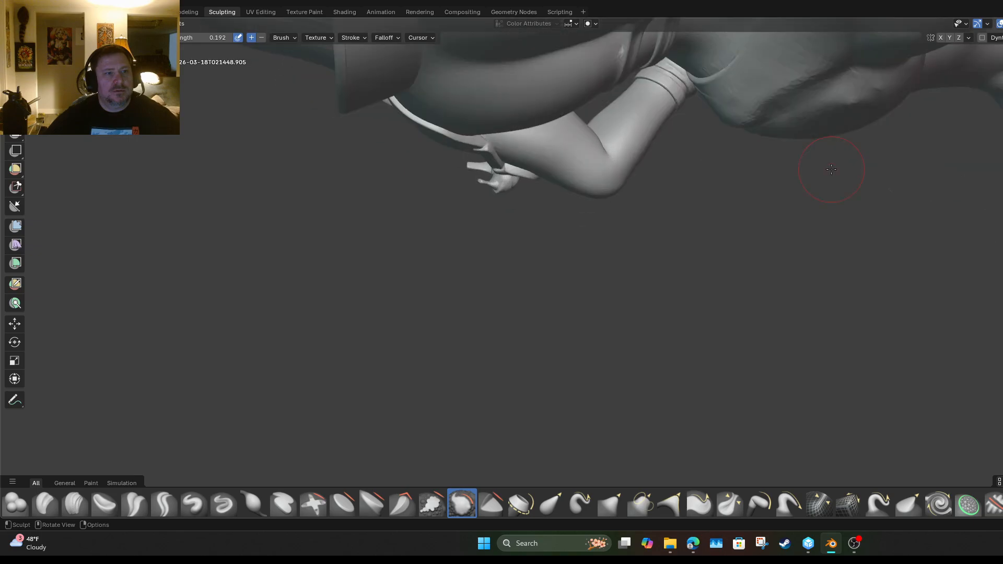
left_click_drag(882, 155, 848, 93)
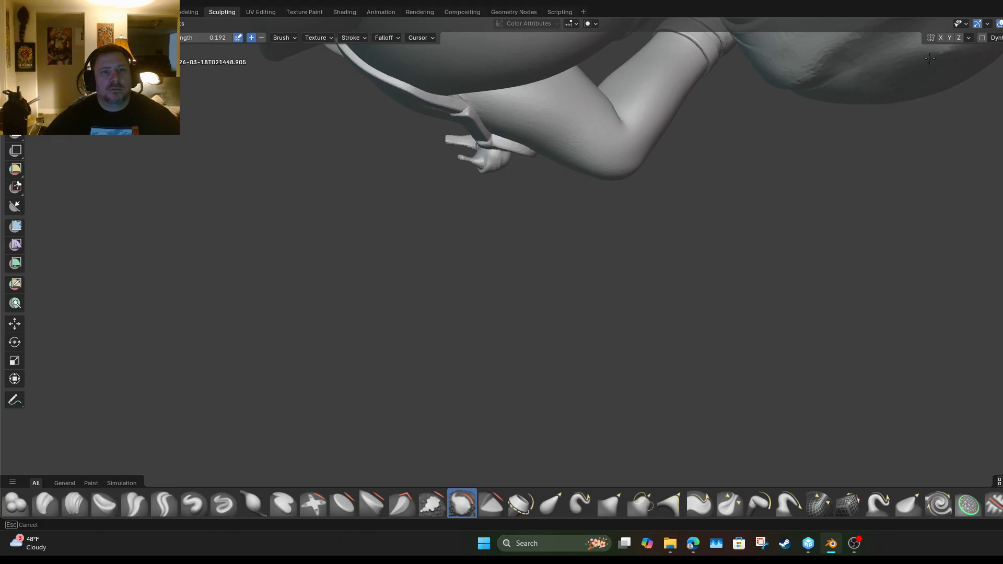
left_click_drag(908, 73, 910, 75)
mouse_move(958, 137)
middle_mouse_down()
mouse_move(963, 118)
mouse_move(990, 209)
mouse_move(857, 261)
mouse_move(762, 104)
mouse_move(914, 100)
middle_mouse_up()
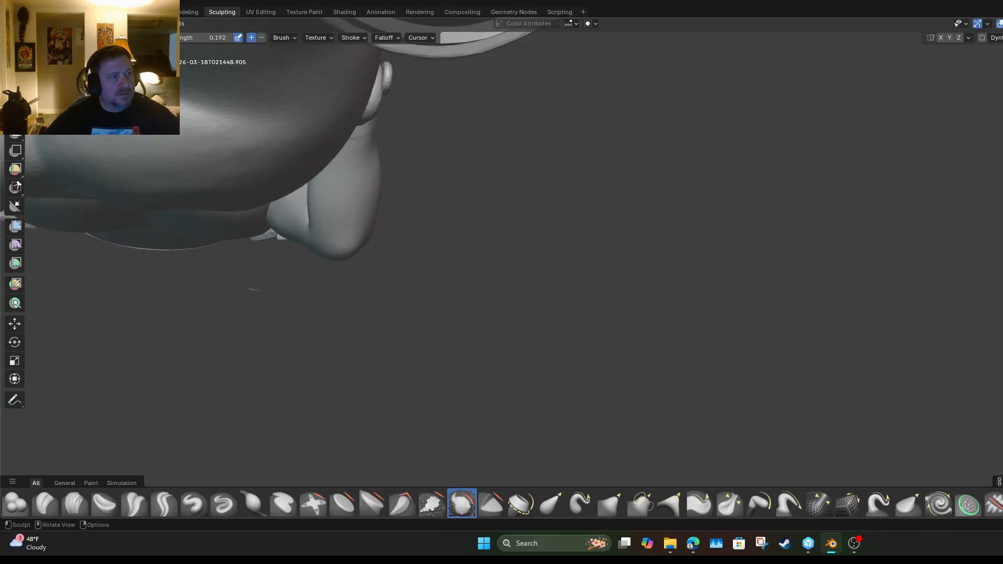
Even out the rounded underside of the buttocks with repeated smoothing strokes from a low, close view.
left_click_drag(292, 159, 201, 128)
left_click_drag(255, 146, 196, 125)
left_click_drag(242, 149, 189, 123)
mouse_move(243, 171)
left_mouse_down()
mouse_move(145, 127)
mouse_move(243, 114)
mouse_move(157, 102)
mouse_move(329, 101)
mouse_move(331, 85)
mouse_move(295, 99)
mouse_move(296, 117)
mouse_move(322, 115)
left_mouse_up()
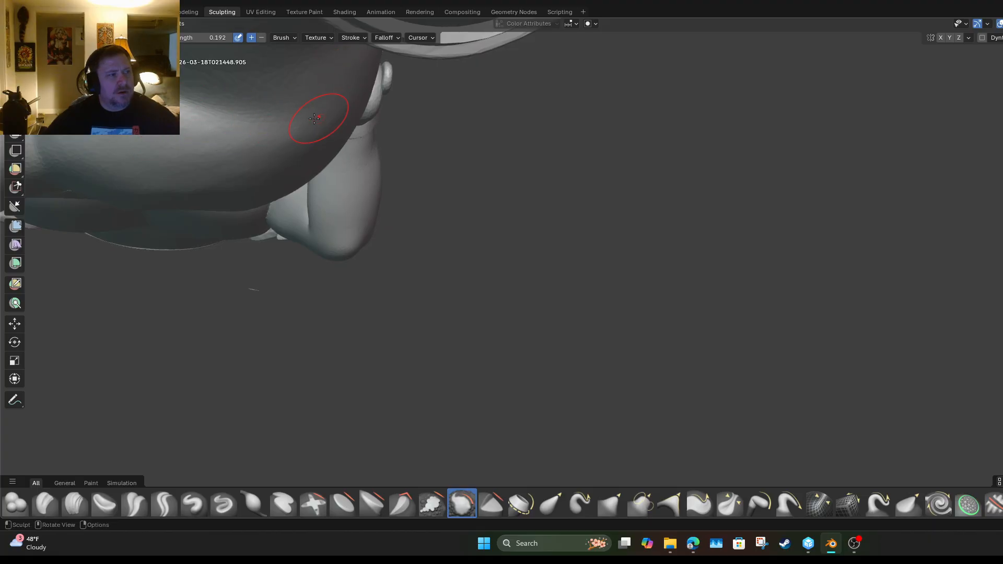
mouse_move(201, 136)
left_mouse_down()
mouse_move(177, 152)
mouse_move(221, 177)
mouse_move(243, 156)
mouse_move(309, 142)
left_mouse_up()
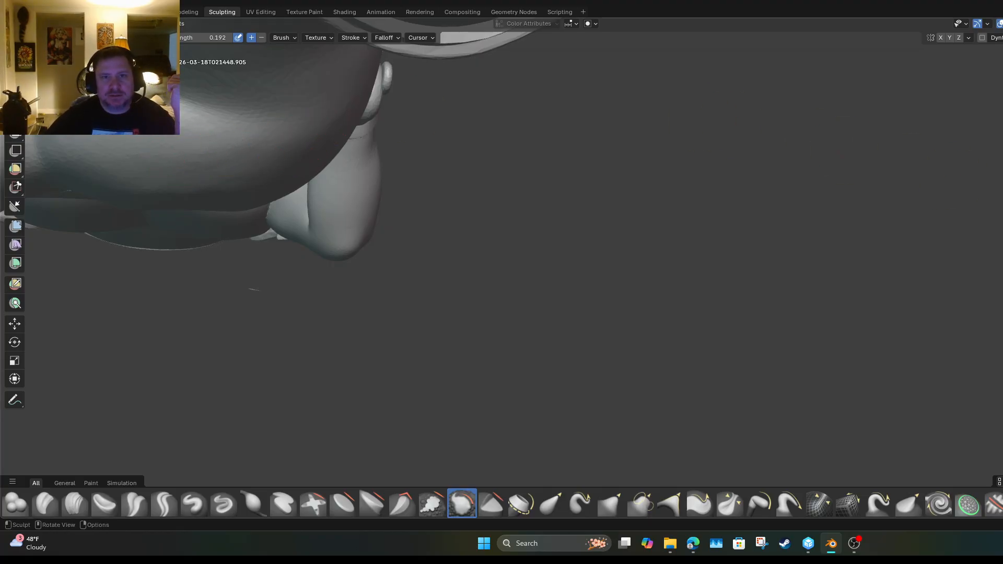
Smooth away the rough garment edge above the cleft and across the upper left buttock at strength 0.192.
mouse_move(255, 289)
middle_mouse_down()
mouse_move(877, 212)
mouse_move(768, 216)
mouse_move(798, 211)
mouse_move(679, 313)
mouse_move(530, 409)
mouse_move(627, 366)
mouse_move(626, 408)
middle_mouse_up()
middle_click_drag(912, 481, 791, 366, "shift")
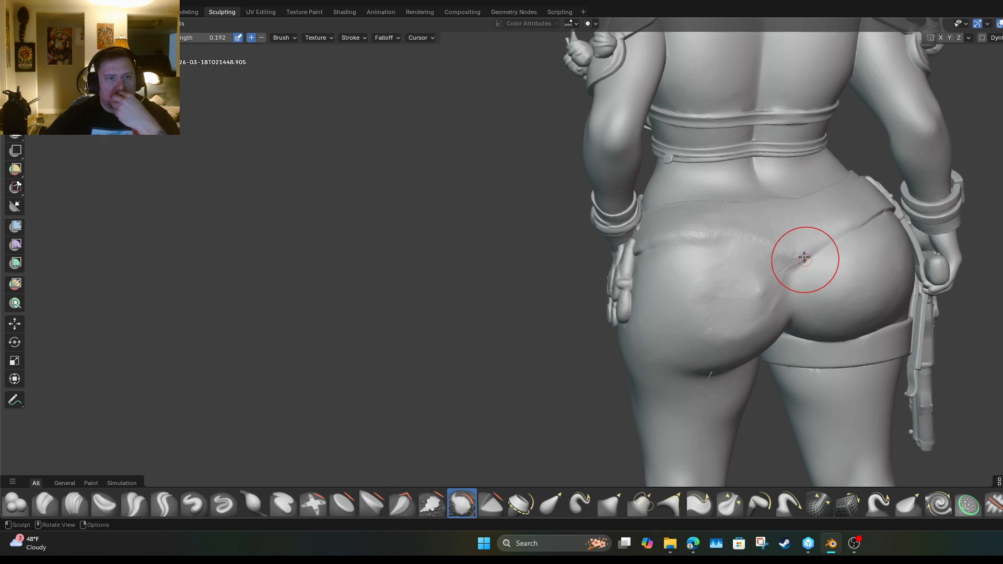
left_click_drag(790, 245, 732, 231)
left_click_drag(794, 248, 711, 229)
left_click_drag(784, 248, 761, 239)
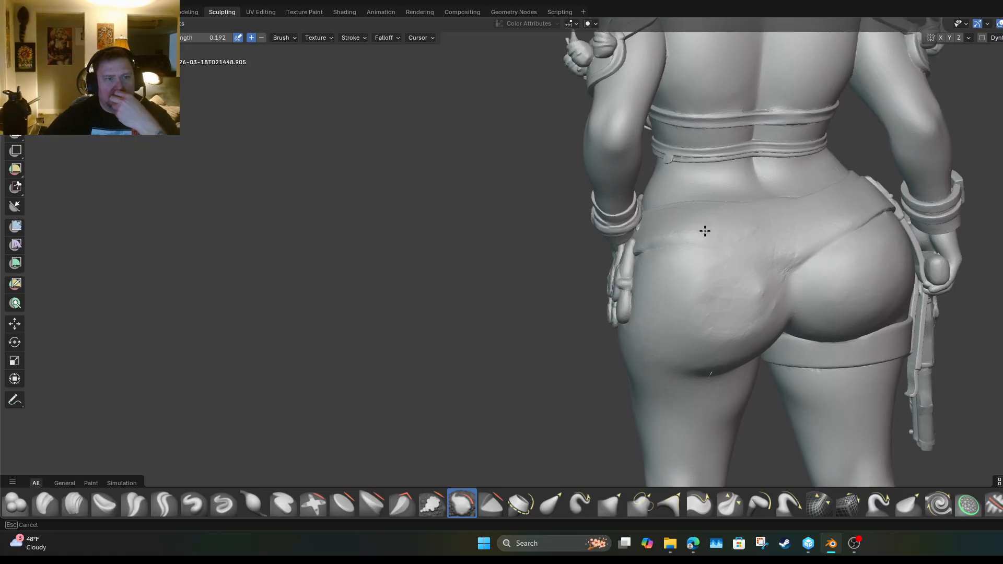
left_click_drag(786, 214, 781, 226)
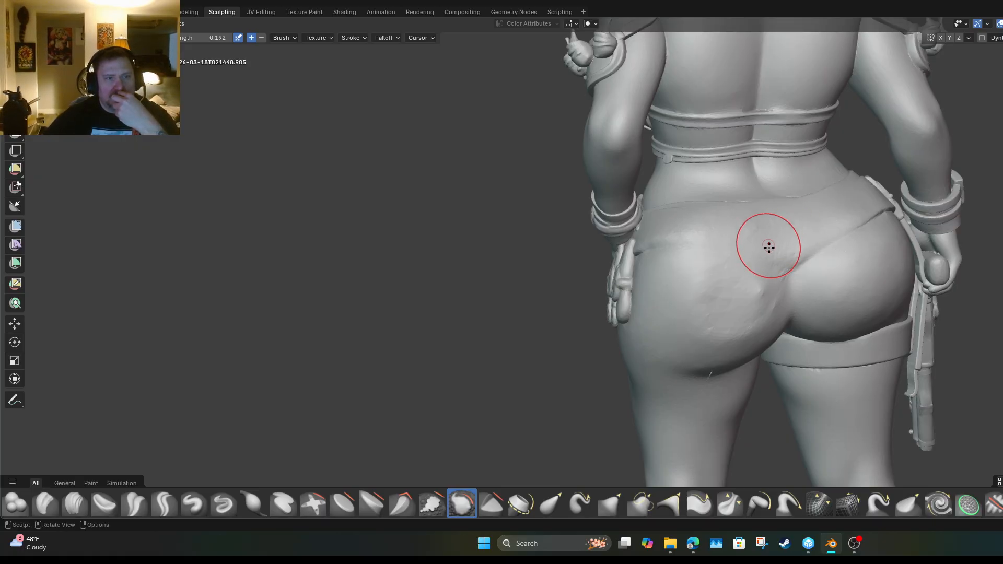
Carve the garment's lower edge across the left buttock and up along the right one with a small Crease Sharp brush at strength 0.600.
scroll(820, 261, "down", 1)
scroll(724, 343, "up", 2)
scroll(773, 376, "up", 4)
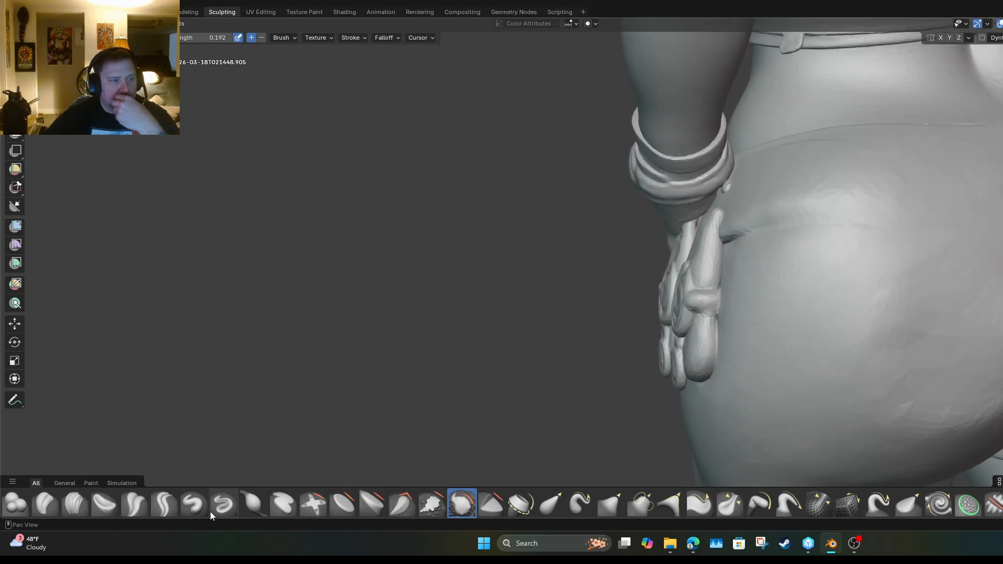
left_click(172, 506)
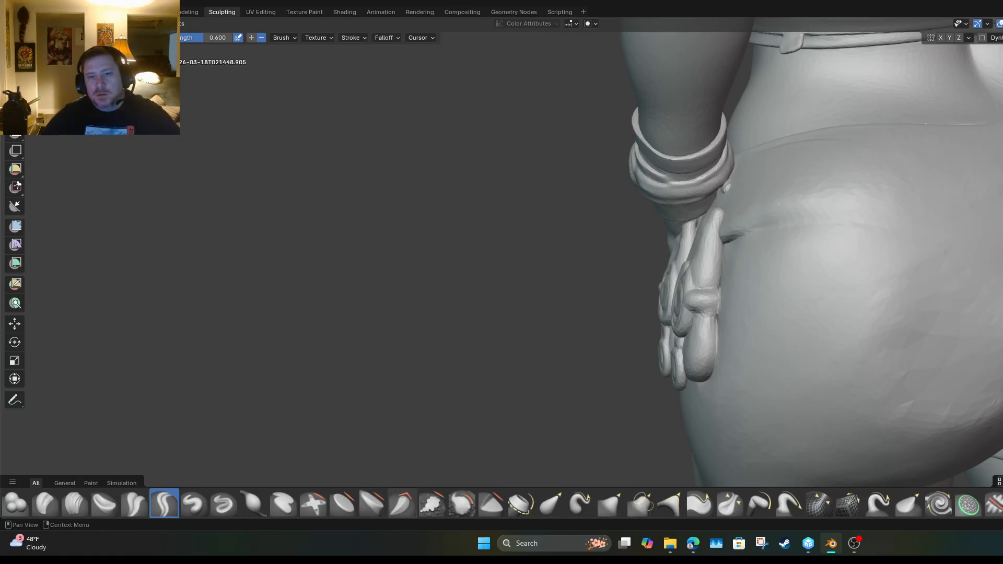
left_click_drag(99, 38, 107, 37)
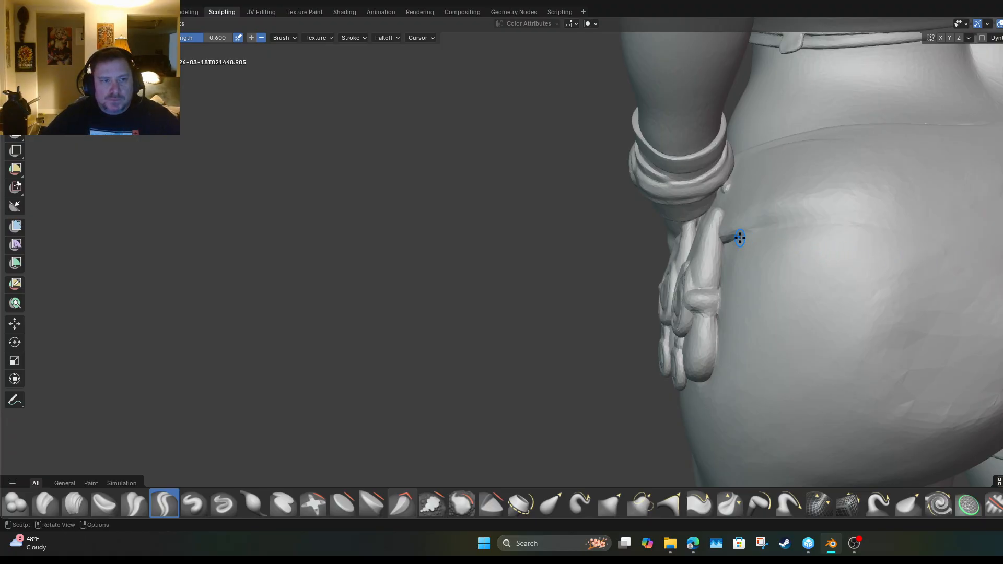
mouse_move(740, 238)
left_mouse_down()
mouse_move(845, 224)
mouse_move(1001, 261)
left_mouse_up()
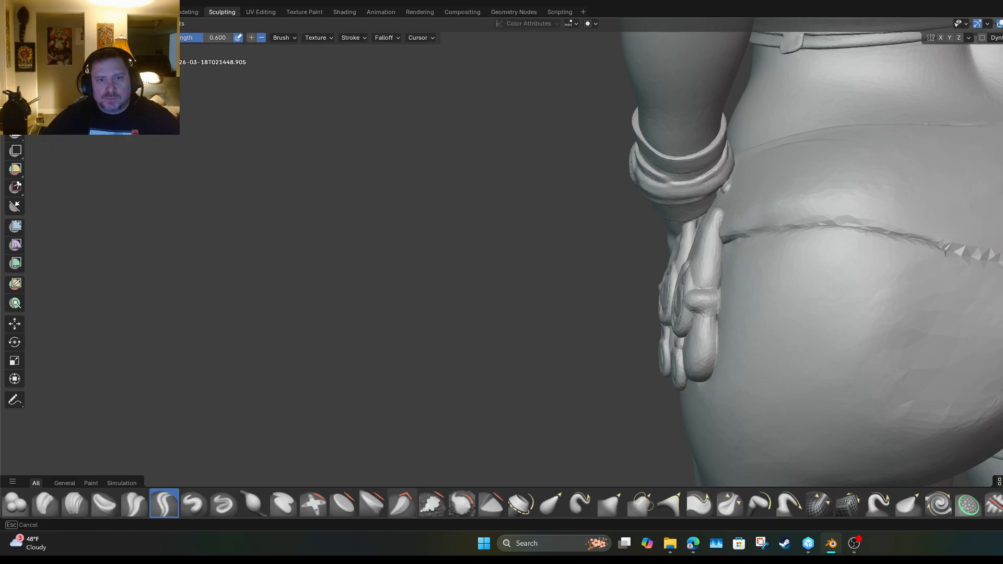
left_click_drag(923, 239, 1002, 260)
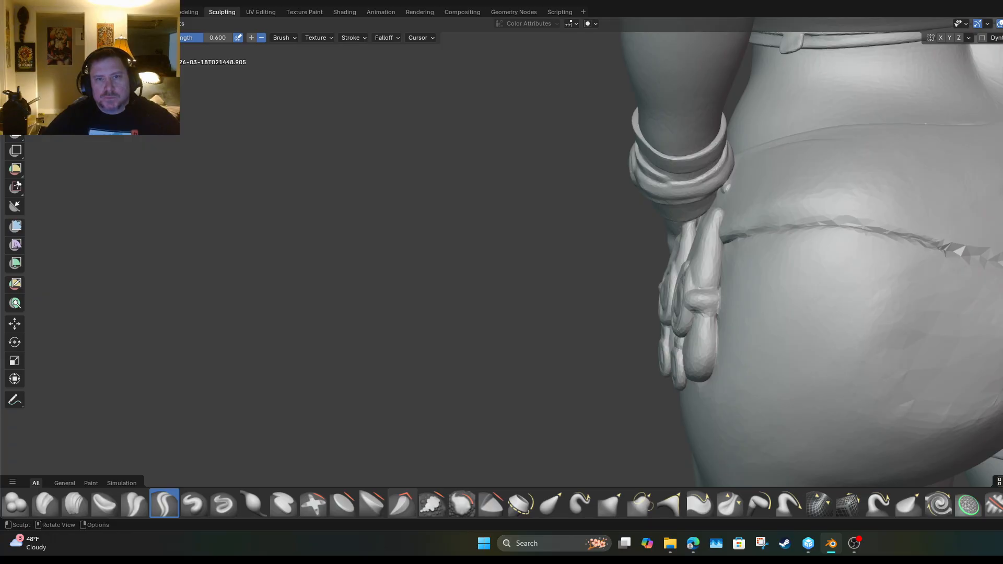
mouse_move(1002, 292)
middle_mouse_down("shift")
mouse_move(993, 279)
mouse_move(820, 298)
mouse_move(744, 349)
middle_mouse_up("shift")
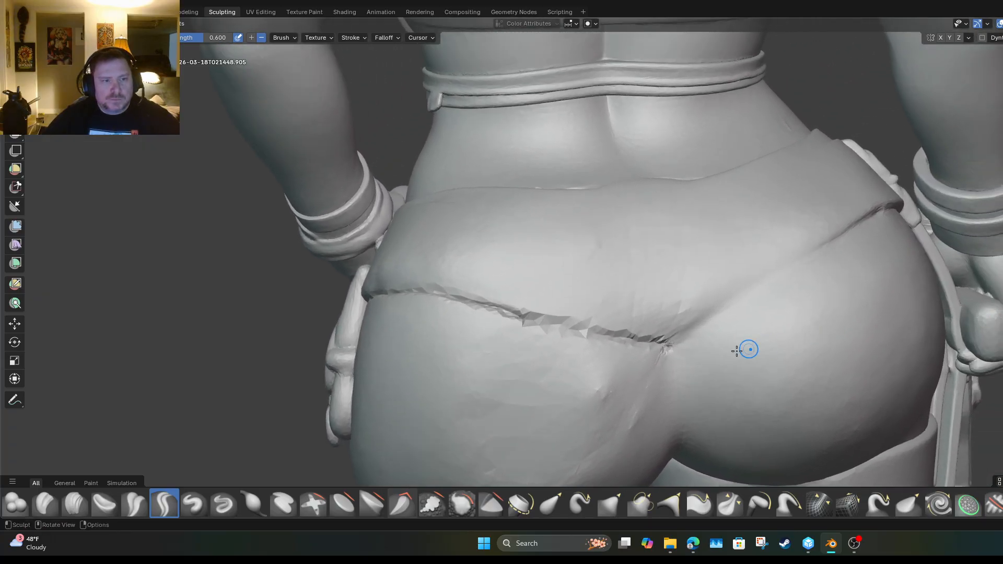
left_click_drag(670, 346, 899, 214)
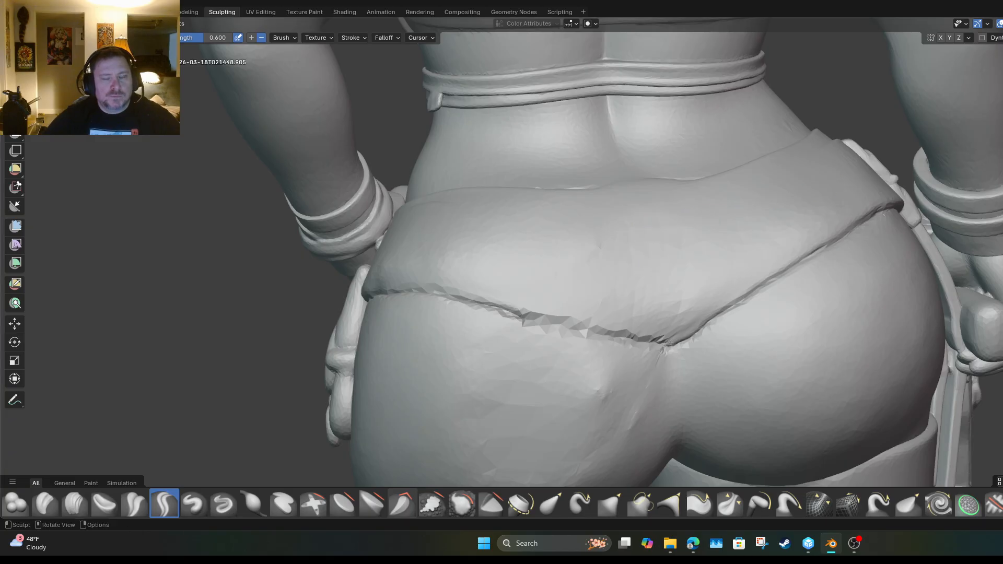
Carve the garment's upper edge across the centre of the lower back with the Crease Sharp brush, undoing and redrawing the first attempt.
middle_click_drag(674, 209, 689, 80)
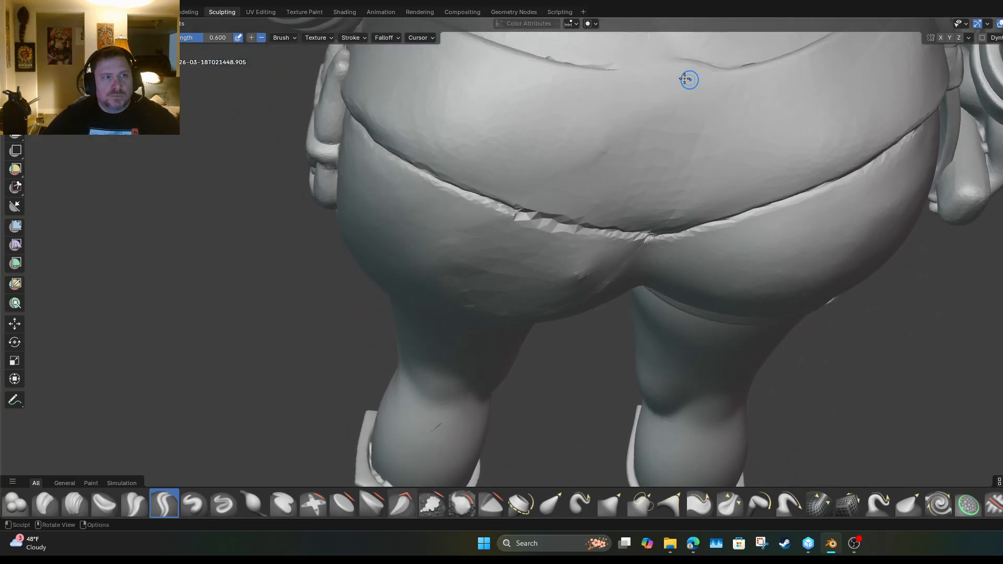
mouse_move(616, 68)
left_mouse_down()
mouse_move(734, 70)
mouse_move(611, 70)
mouse_move(706, 64)
mouse_move(653, 69)
mouse_move(645, 84)
left_mouse_up()
key("ctrl+z")
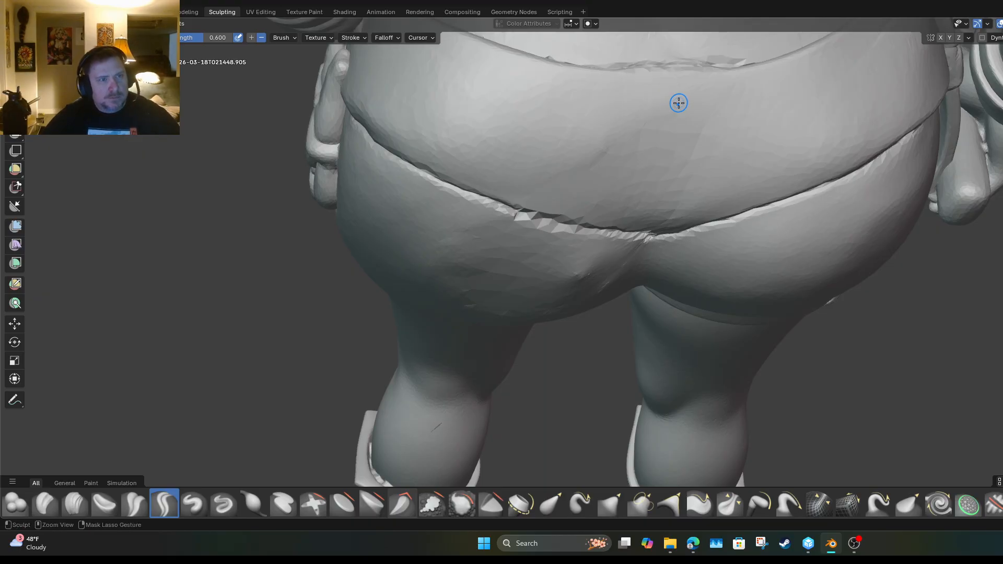
key("ctrl+z")
mouse_move(716, 70)
left_mouse_down()
mouse_move(599, 63)
mouse_move(708, 70)
mouse_move(606, 69)
left_mouse_up()
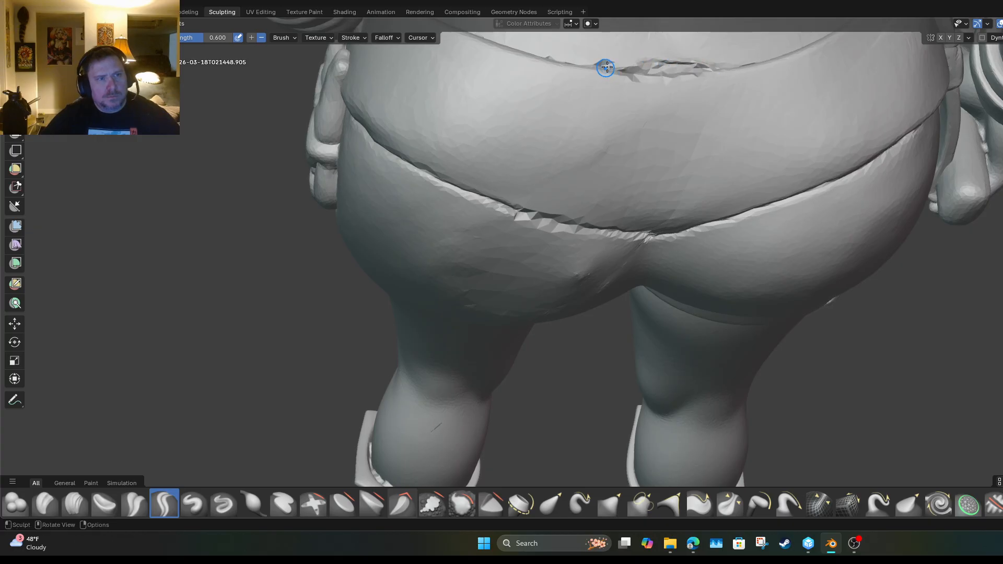
Carve the cleft between the buttocks from the garment's lower edge down to the thigh gap at strength 0.600.
scroll(789, 157, "down", 4)
scroll(784, 226, "up", 1)
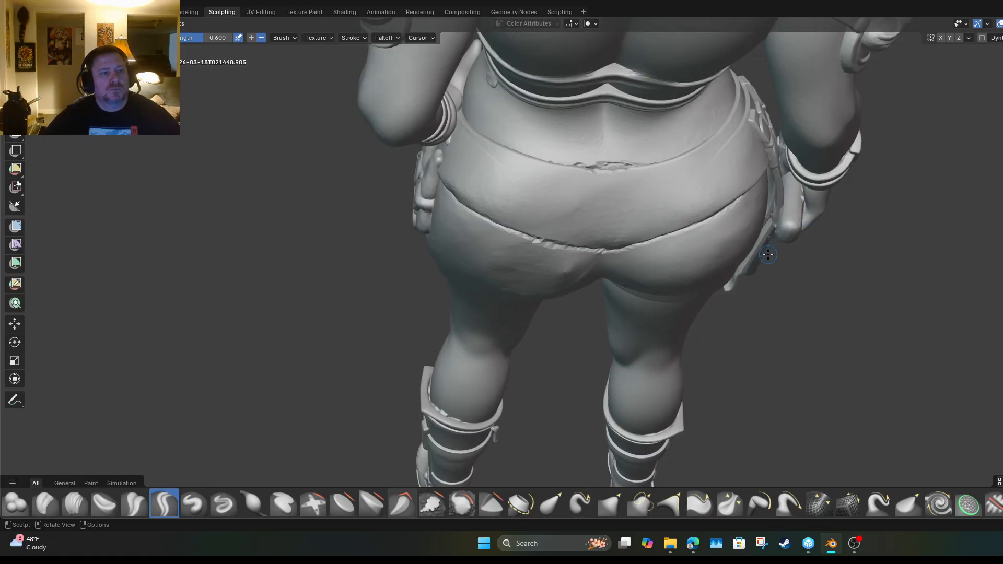
scroll(694, 281, "up", 2)
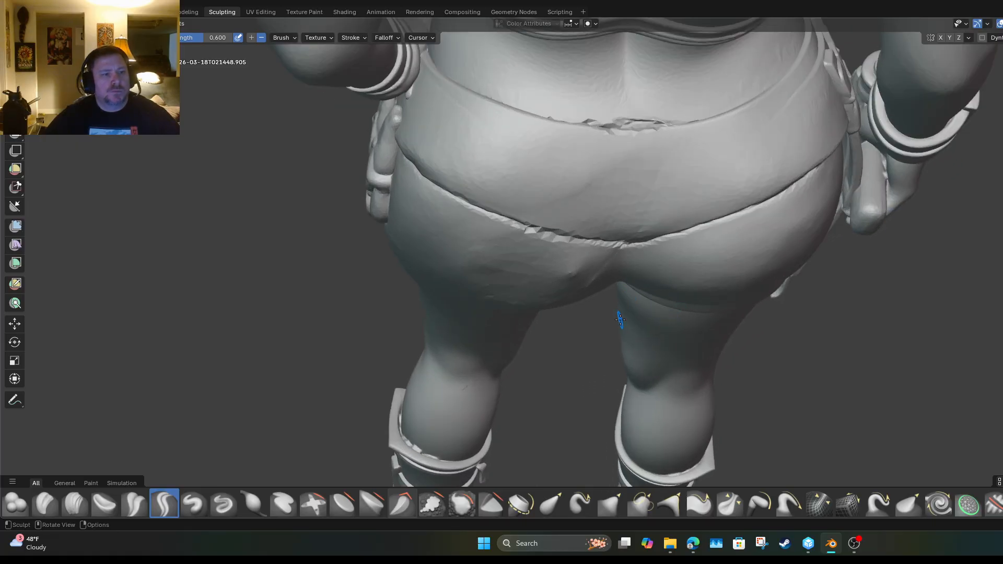
middle_click_drag(640, 267, 680, 354)
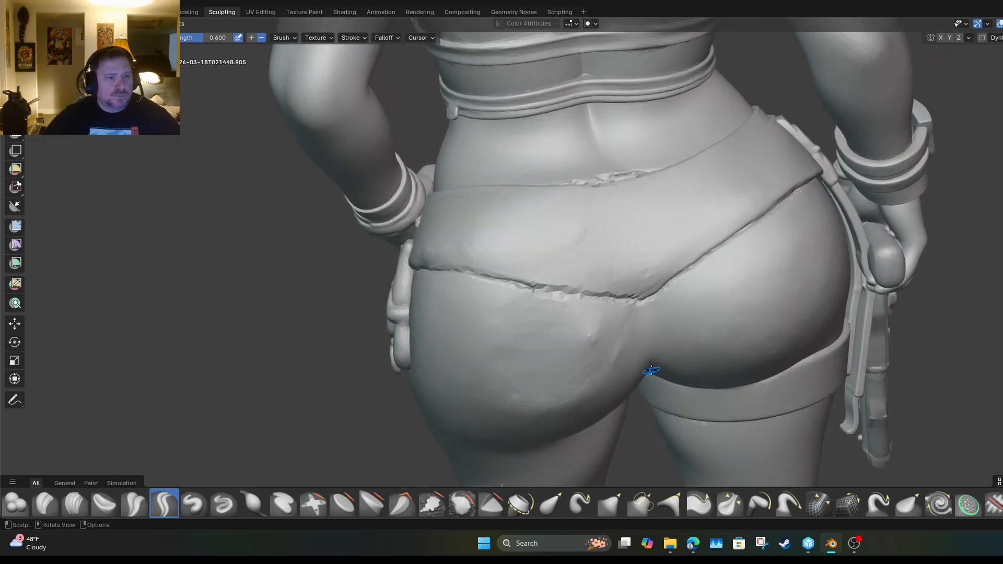
mouse_move(653, 366)
left_mouse_down()
mouse_move(646, 299)
mouse_move(647, 320)
left_mouse_up()
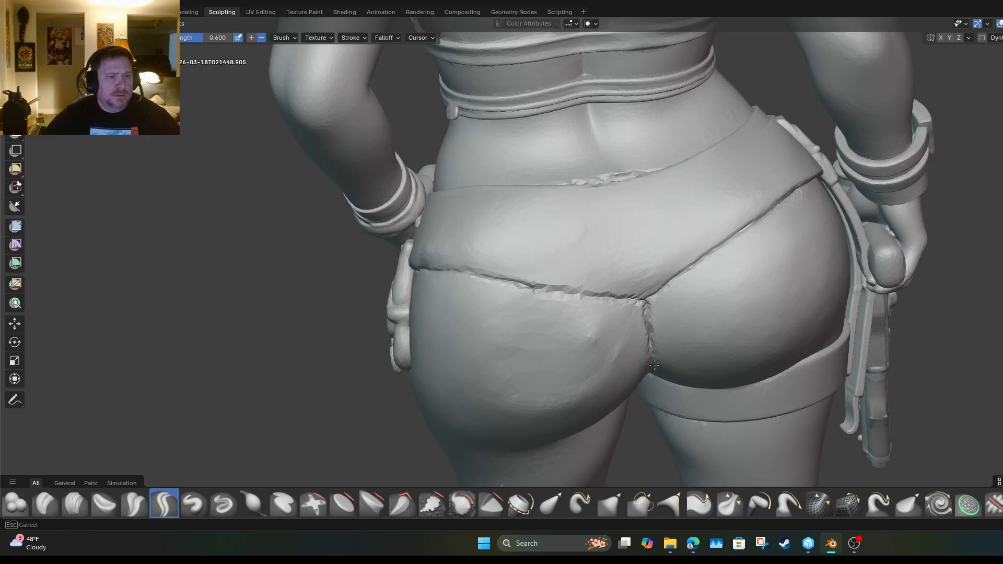
mouse_move(654, 365)
left_mouse_down()
mouse_move(645, 306)
mouse_move(650, 343)
mouse_move(645, 318)
left_mouse_up()
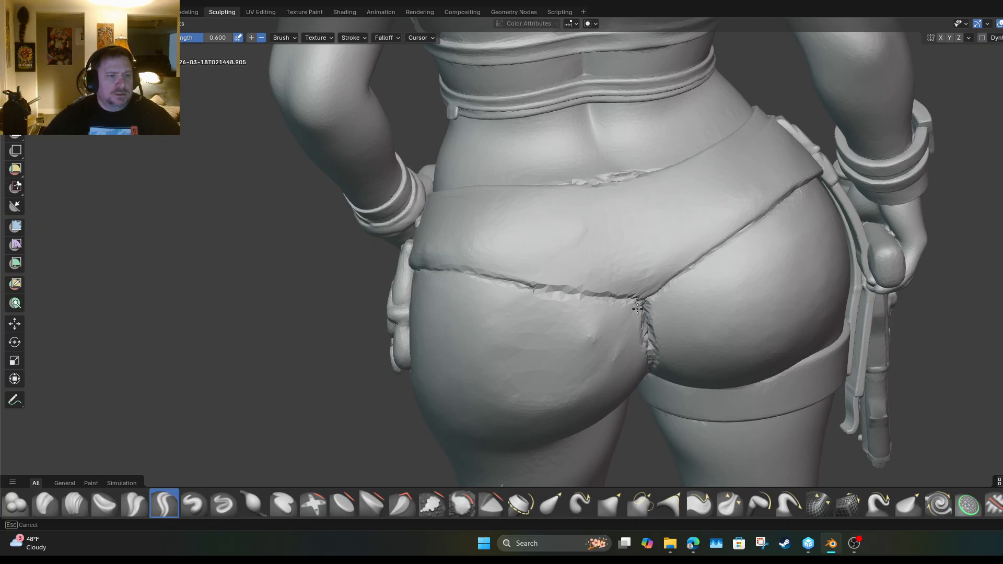
left_click_drag(637, 308, 650, 366)
scroll(650, 365, "down", 2)
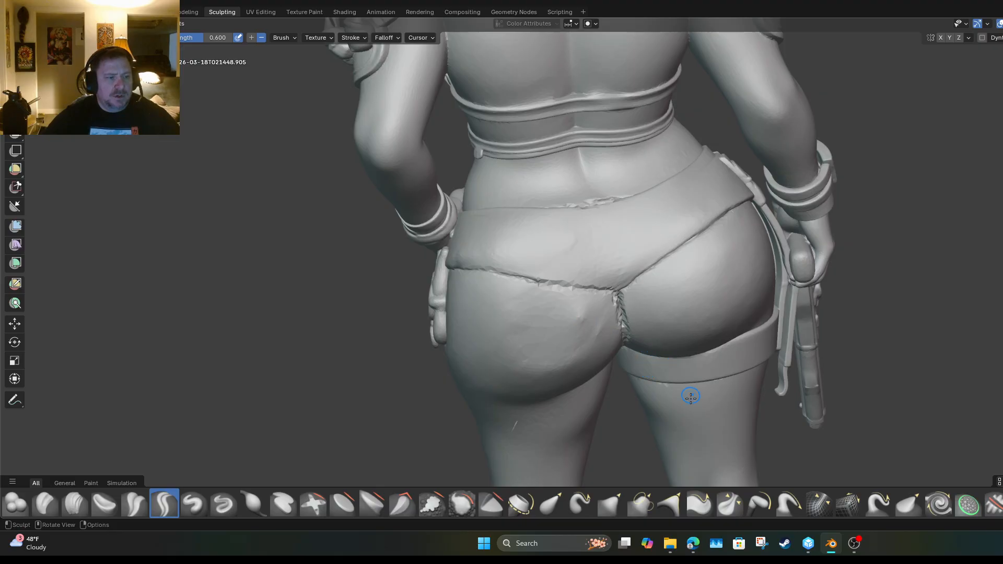
Soften the rough lower garment edge on the left buttock, the garment's upper edge and the cleft at strength 0.291.
left_click(351, 506)
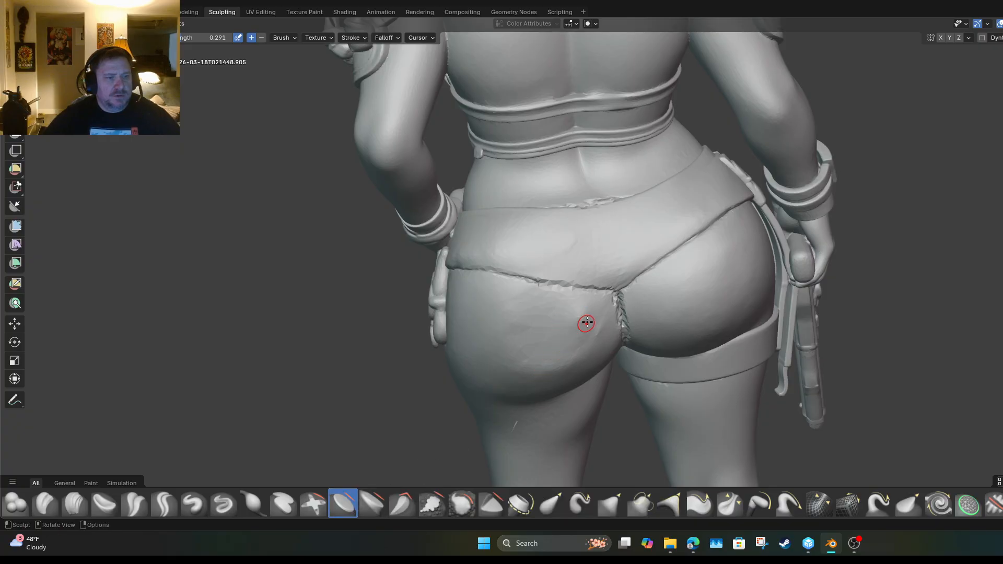
mouse_move(586, 324)
left_mouse_down()
mouse_move(570, 318)
mouse_move(583, 305)
mouse_move(555, 294)
mouse_move(598, 291)
mouse_move(460, 274)
left_mouse_up()
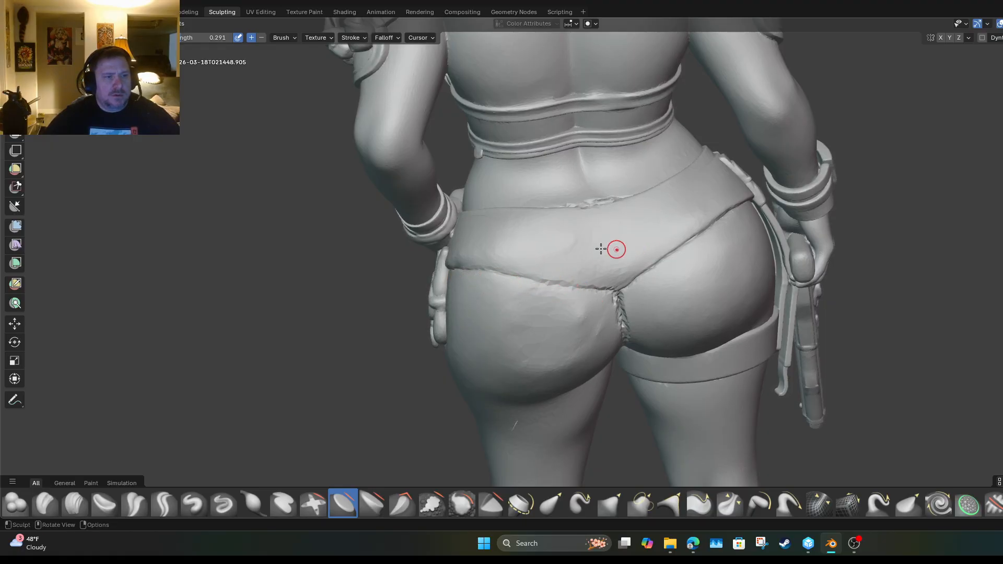
left_click_drag(615, 249, 566, 237)
mouse_move(617, 203)
left_mouse_down()
mouse_move(564, 209)
mouse_move(562, 200)
mouse_move(620, 196)
mouse_move(577, 201)
mouse_move(588, 165)
mouse_move(578, 176)
mouse_move(590, 187)
left_mouse_up()
mouse_move(617, 293)
left_mouse_down()
mouse_move(626, 322)
mouse_move(617, 302)
left_mouse_up()
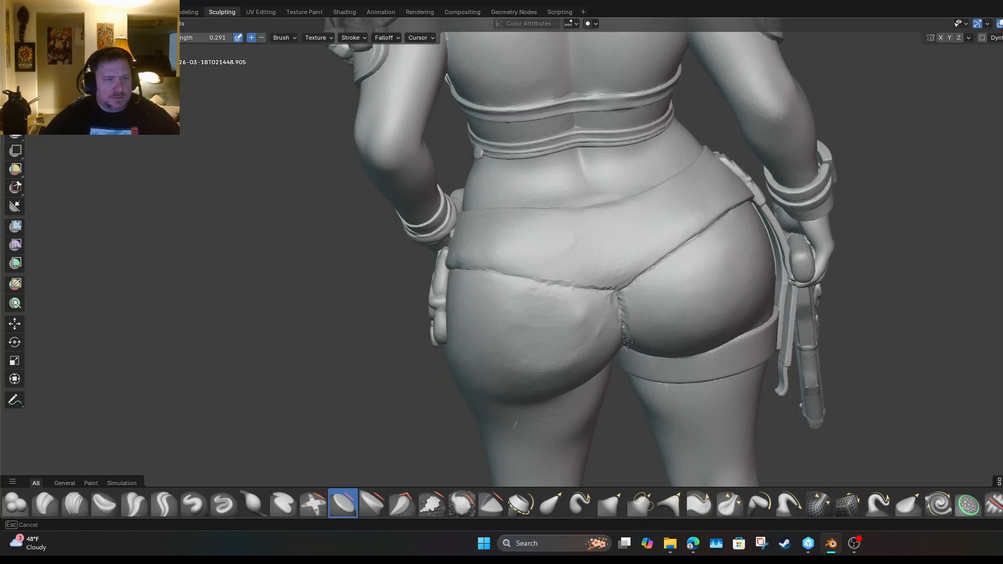
left_click_drag(620, 311, 620, 313)
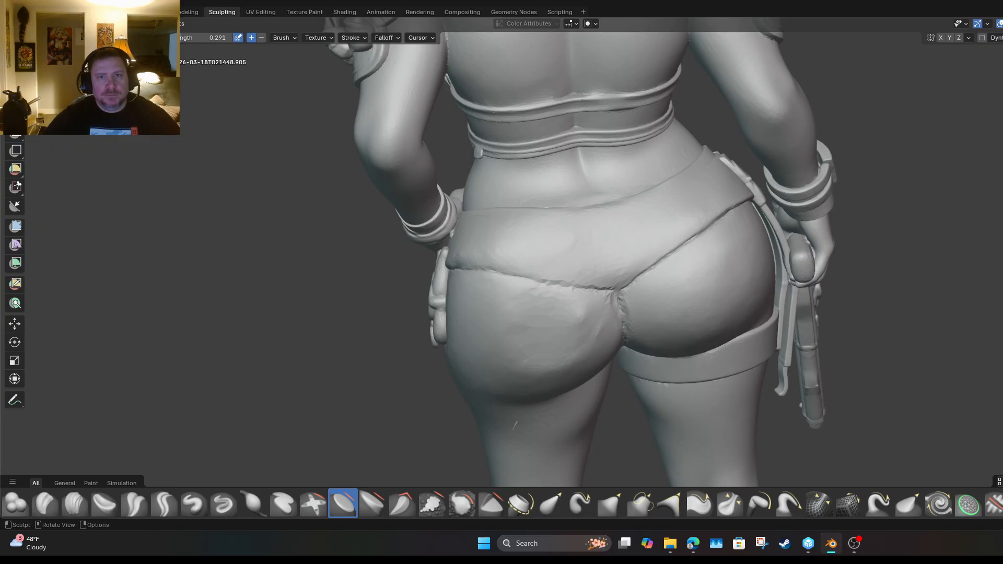
Even out the cleft and the garment's lower edge on the left buttock from a higher viewpoint at strength 0.291.
mouse_move(591, 308)
middle_mouse_down()
mouse_move(590, 344)
mouse_move(612, 397)
mouse_move(695, 418)
mouse_move(568, 451)
middle_mouse_up()
left_click_drag(548, 468, 554, 441)
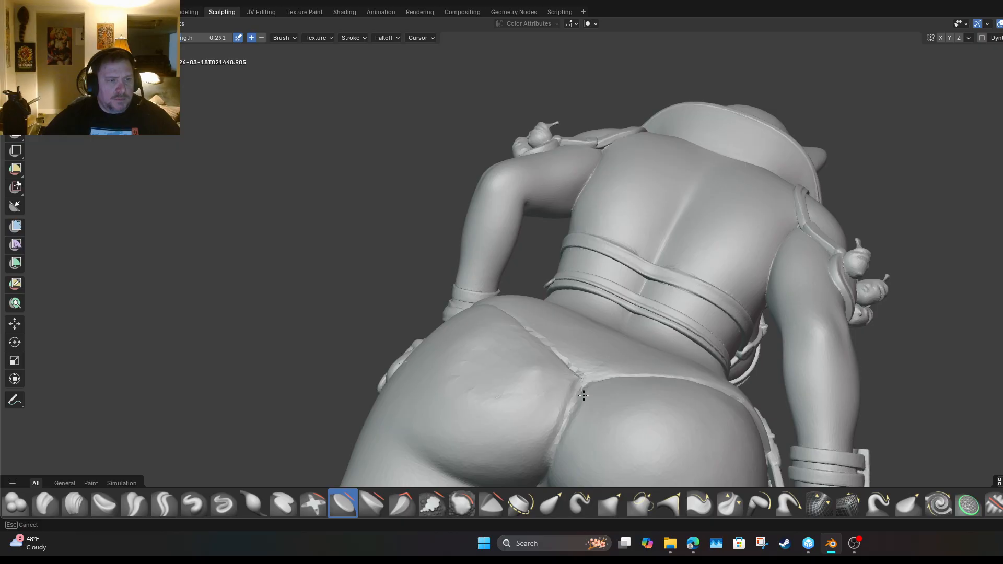
left_click_drag(587, 406, 573, 366)
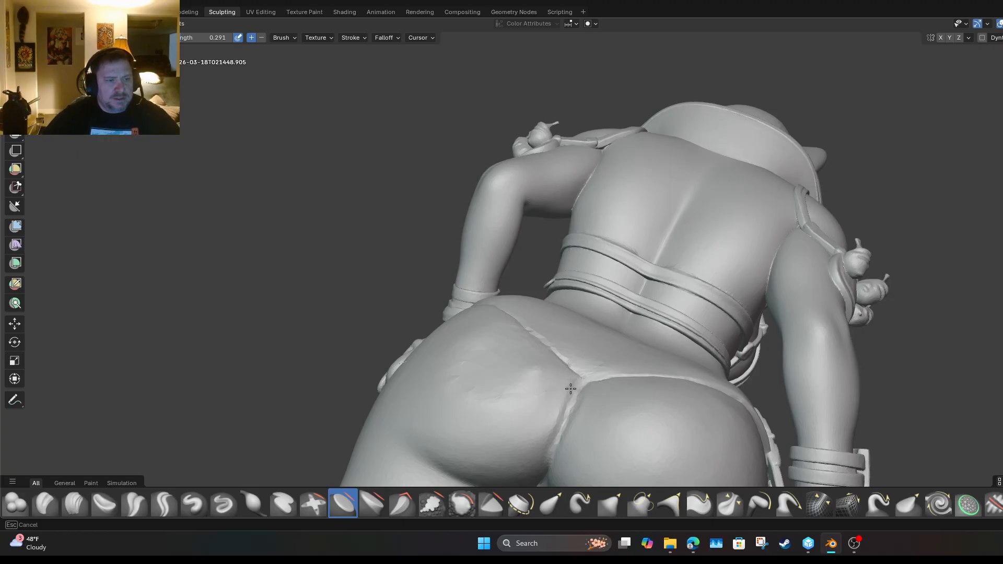
left_click_drag(558, 428, 589, 400)
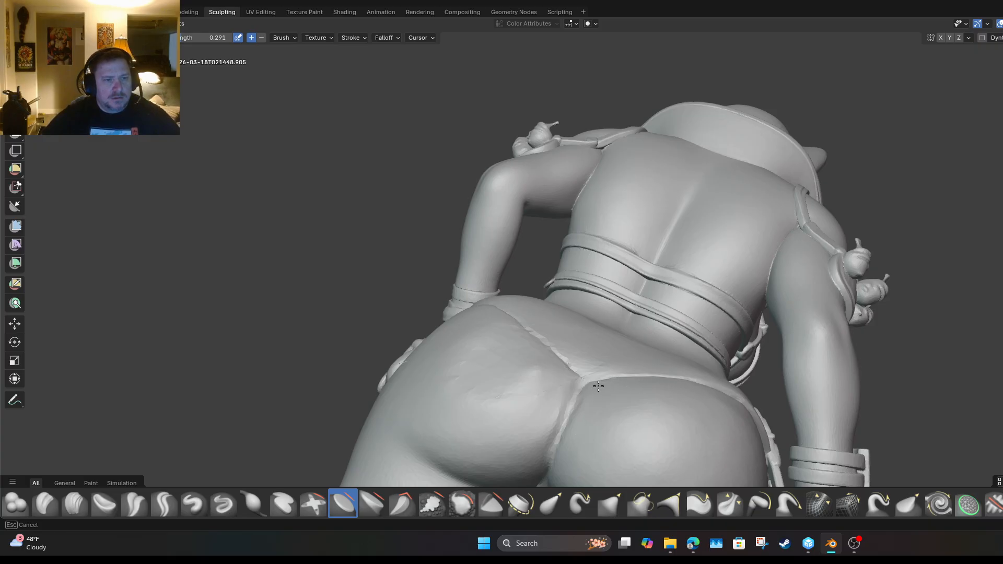
left_click_drag(565, 362, 576, 387)
mouse_move(537, 337)
left_mouse_down()
mouse_move(573, 377)
mouse_move(545, 458)
left_mouse_up()
mouse_move(580, 382)
left_mouse_down()
mouse_move(603, 384)
mouse_move(533, 385)
mouse_move(530, 361)
mouse_move(469, 371)
left_mouse_up()
mouse_move(470, 406)
left_mouse_down()
mouse_move(462, 364)
mouse_move(471, 399)
left_mouse_up()
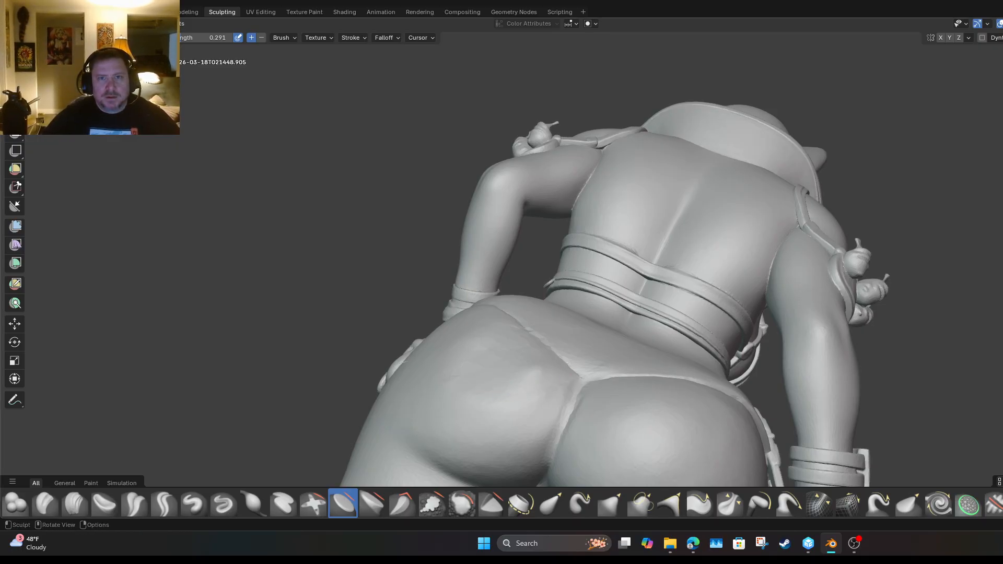
Build up the uneven centre of the left buttock with the Inflate/Deflate brush at strength 0.500.
middle_click_drag(600, 292, 987, 296)
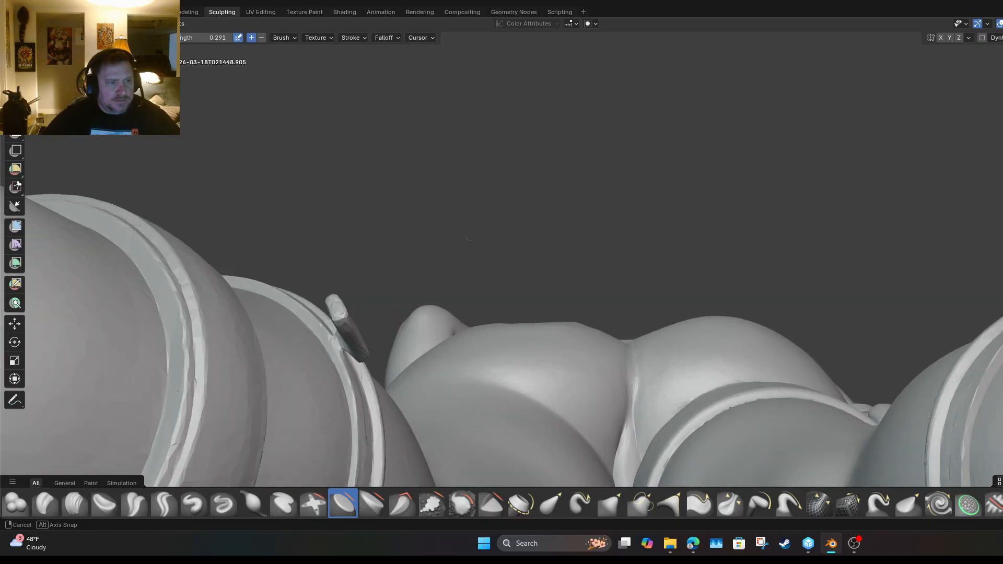
middle_click_drag(739, 210, 730, 210)
scroll(589, 298, "up", 4)
scroll(582, 318, "down", 4)
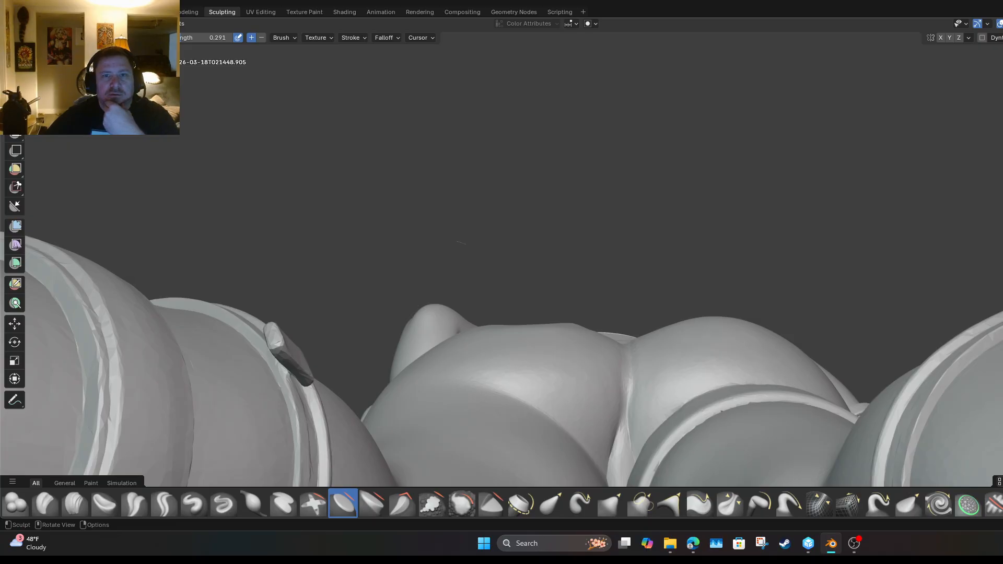
middle_click_drag(460, 242, 444, 410)
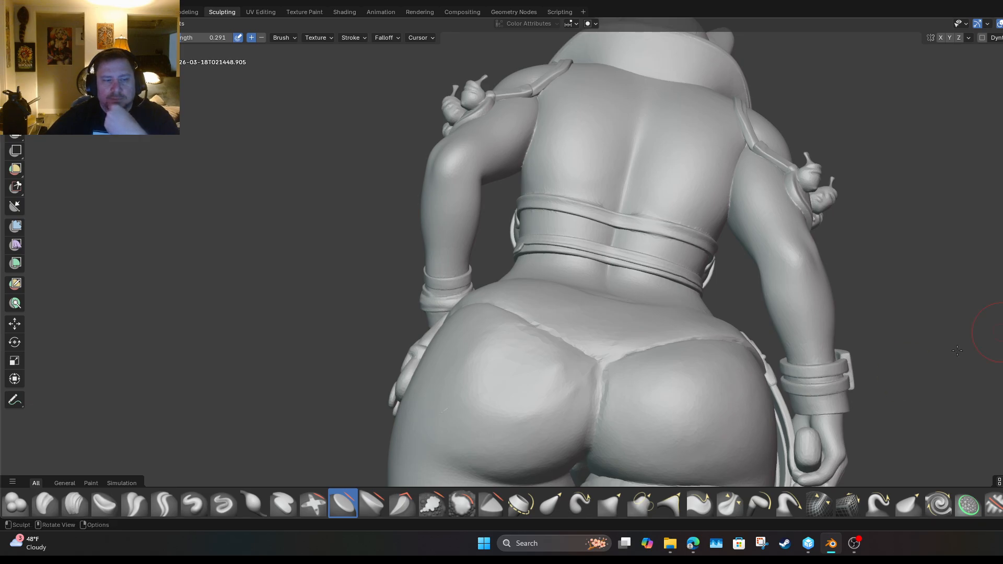
left_click(254, 504)
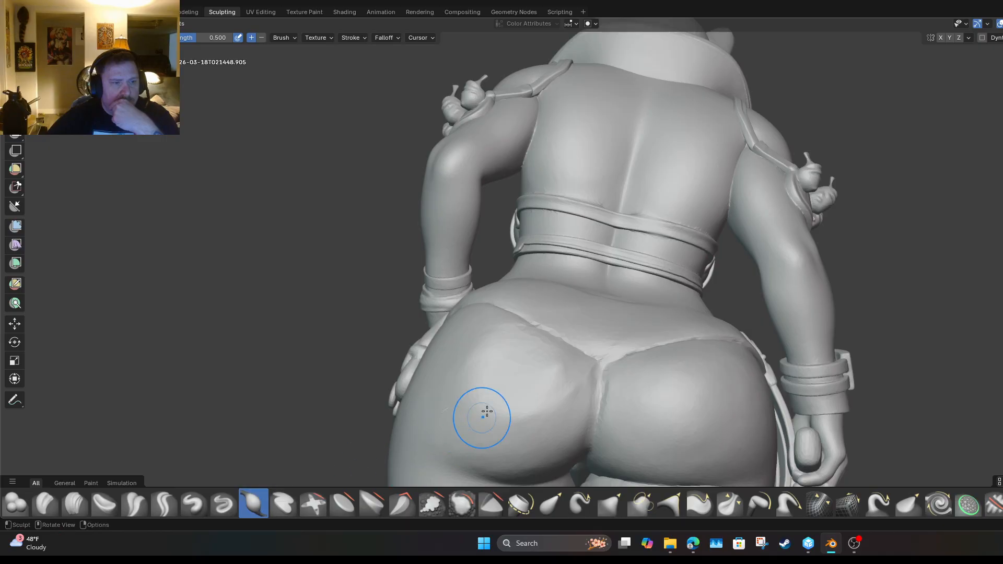
mouse_move(519, 372)
left_mouse_down()
mouse_move(512, 359)
mouse_move(528, 356)
mouse_move(512, 360)
mouse_move(516, 351)
mouse_move(503, 378)
mouse_move(556, 416)
left_mouse_up()
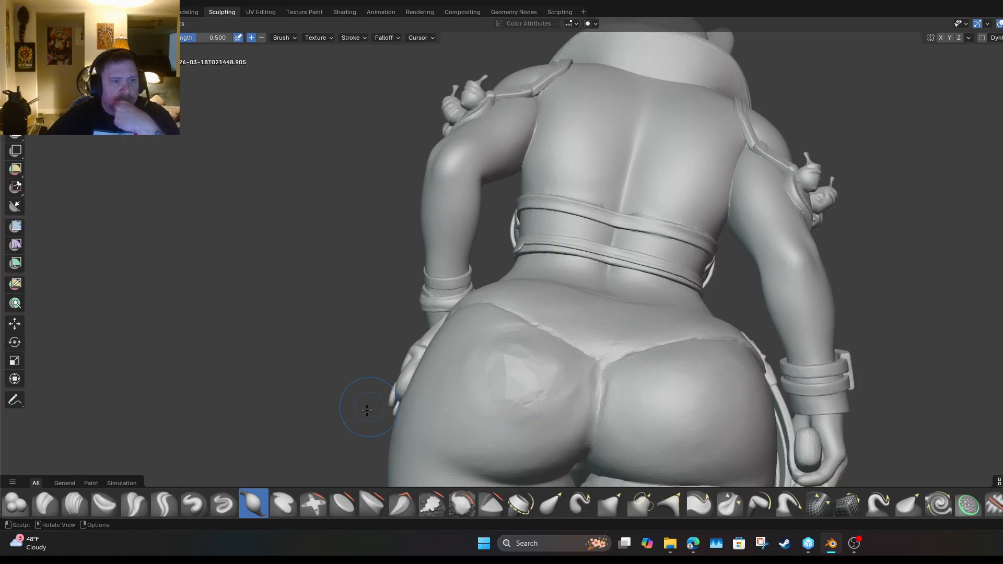
Smooth the faceted, inflated patch on the left buttock into its surroundings with the Smooth brush at strength 0.084.
left_click(461, 504)
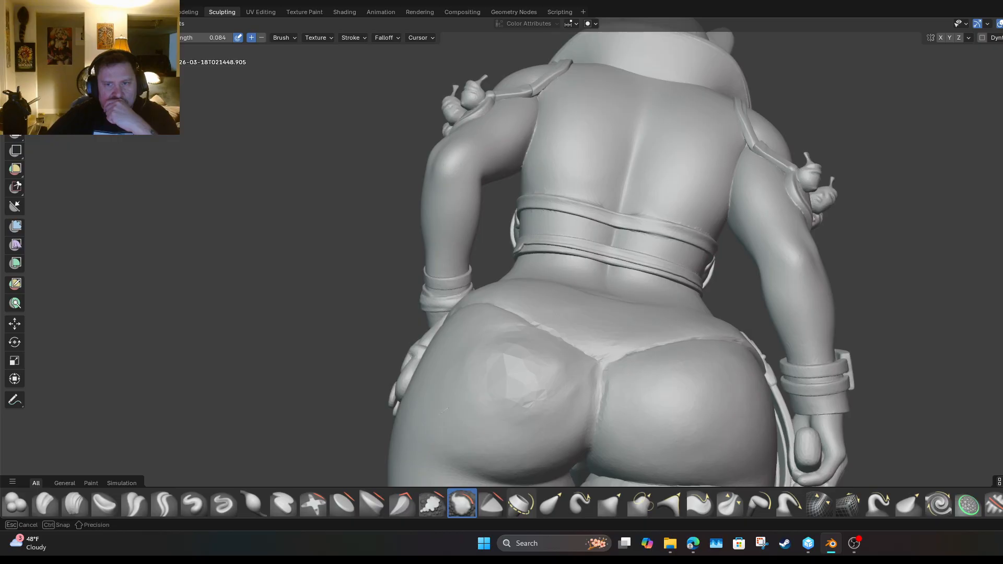
left_click_drag(166, 38, 162, 38)
mouse_move(570, 389)
left_mouse_down()
mouse_move(511, 368)
mouse_move(517, 362)
mouse_move(502, 398)
mouse_move(511, 398)
mouse_move(512, 354)
mouse_move(484, 396)
mouse_move(521, 400)
left_mouse_up()
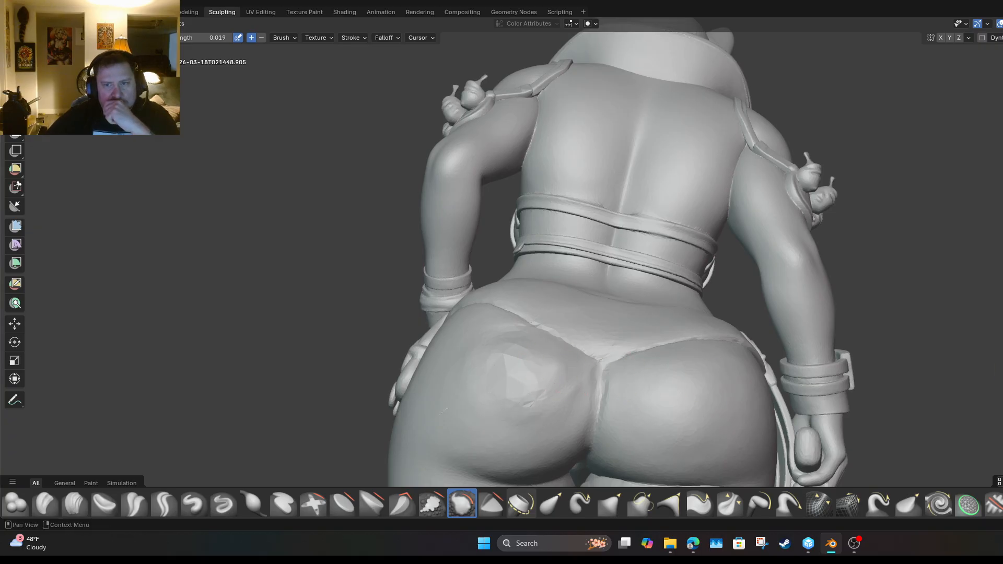
left_click_drag(112, 37, 117, 38)
left_click_drag(527, 393, 499, 376)
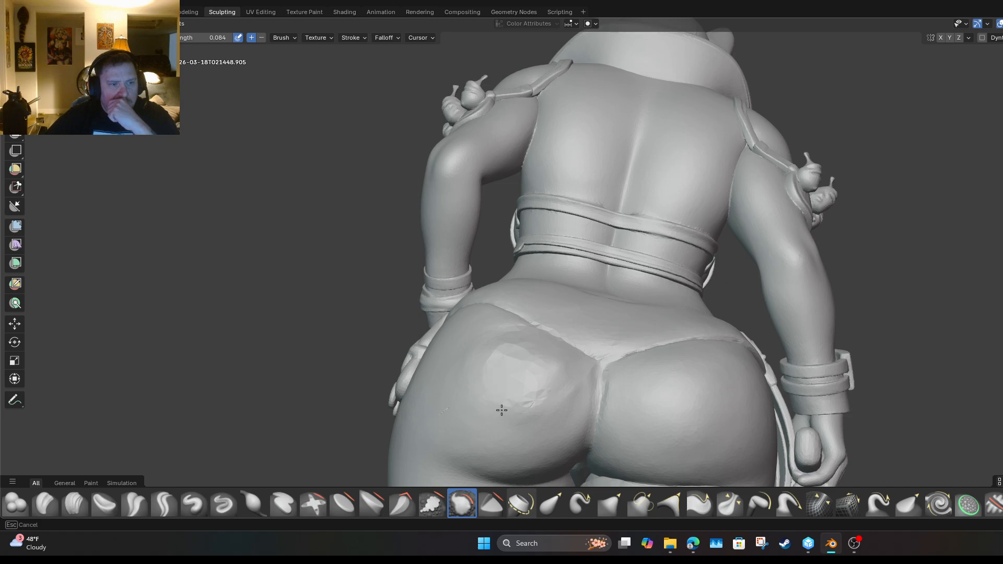
mouse_move(540, 392)
left_mouse_down()
mouse_move(538, 400)
mouse_move(549, 363)
left_mouse_up()
left_click_drag(568, 385, 527, 439)
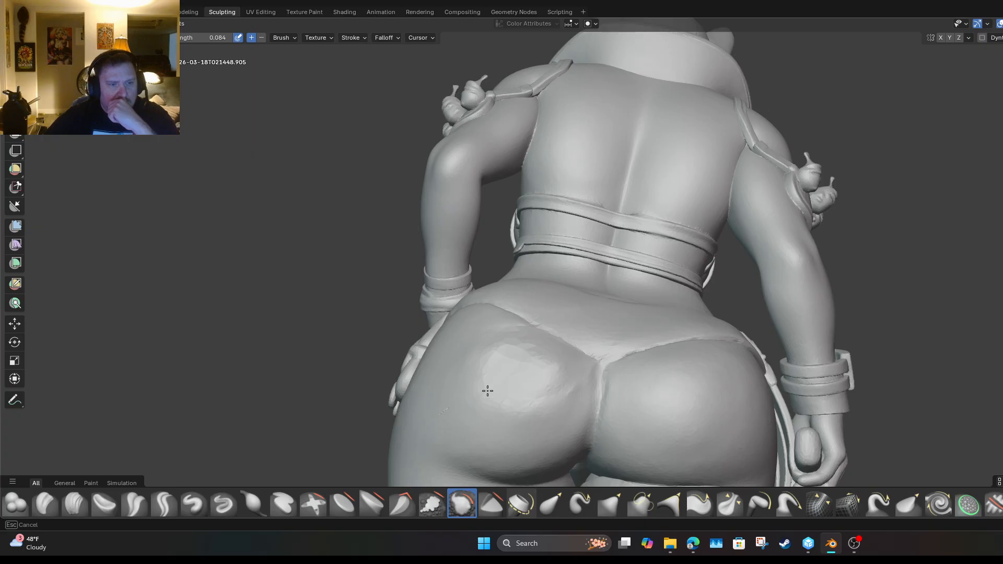
left_click_drag(534, 376, 485, 368)
Smooth the outer surface of the left buttock from the side at strength 0.084.
middle_click_drag(575, 261, 659, 199)
middle_click_drag(731, 333, 724, 340)
left_click_drag(624, 370, 622, 351)
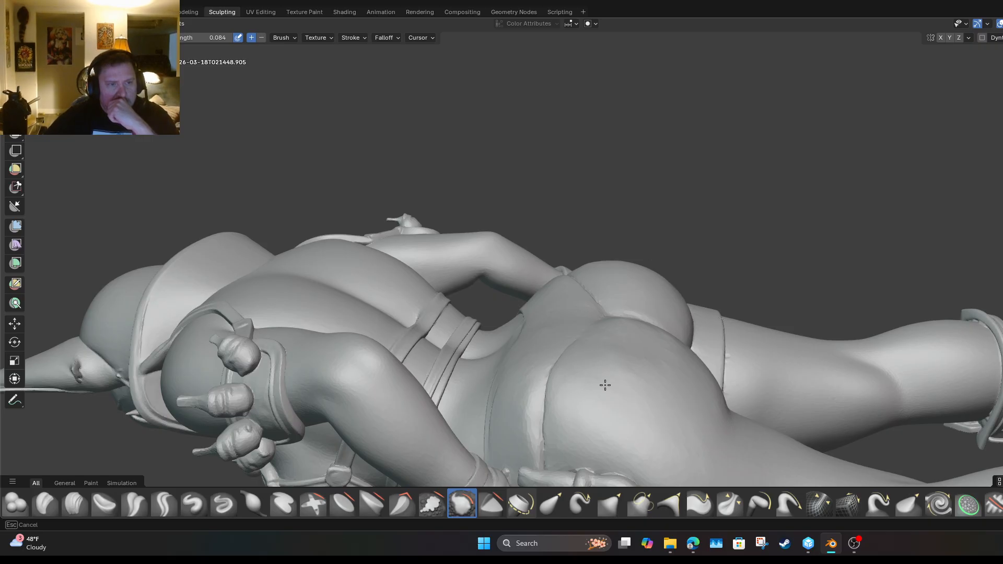
mouse_move(604, 385)
left_mouse_down()
mouse_move(629, 376)
mouse_move(632, 363)
left_mouse_up()
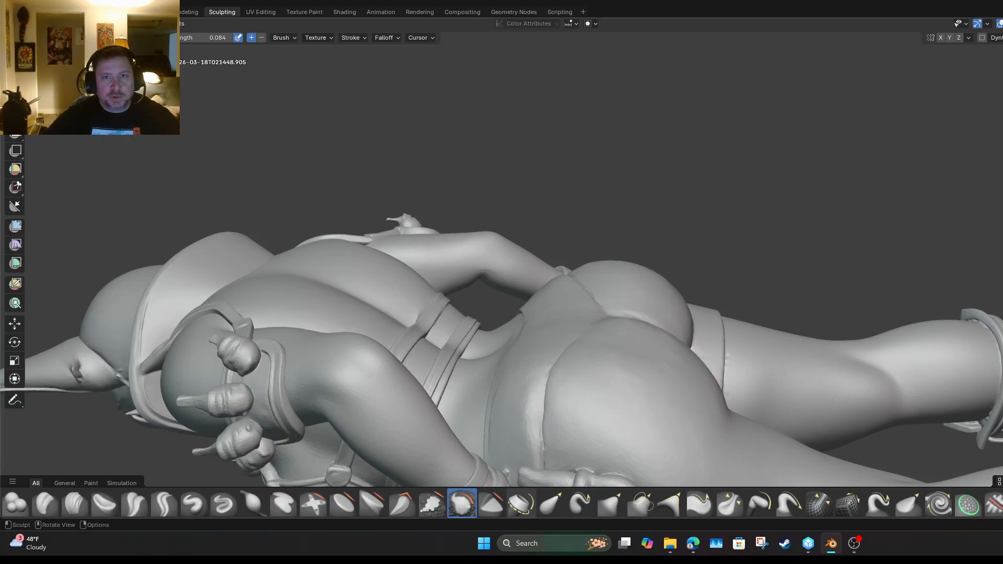
Smooth the faceted area along the garment's lower edge on the upper left buttock at strength 0.084.
mouse_move(703, 373)
middle_mouse_down()
mouse_move(729, 259)
mouse_move(729, 278)
mouse_move(720, 276)
mouse_move(558, 149)
middle_mouse_up()
scroll(558, 150, "up", 4)
left_click_drag(514, 377, 479, 389)
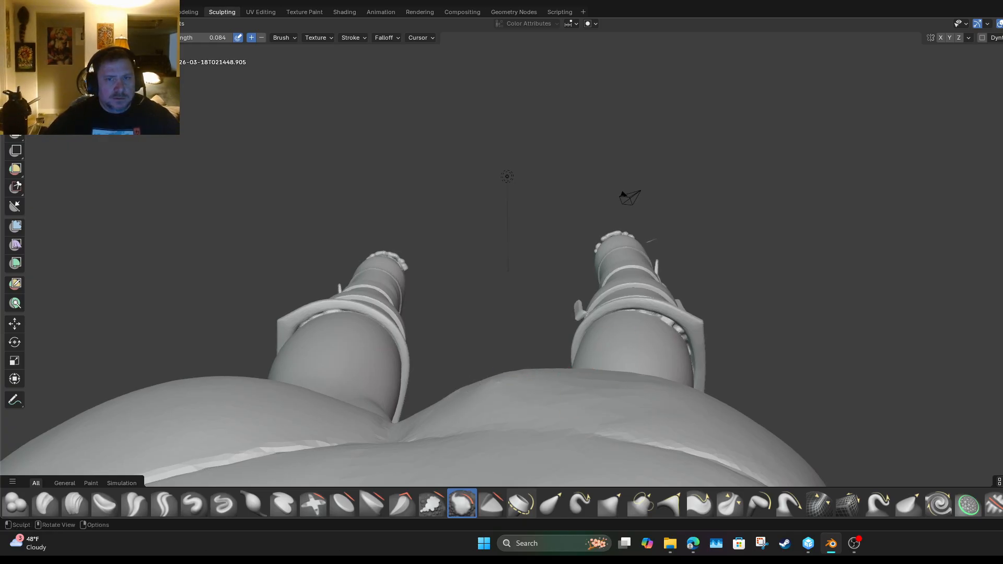
mouse_move(498, 383)
middle_mouse_down()
mouse_move(569, 394)
mouse_move(626, 373)
mouse_move(621, 418)
middle_mouse_up()
left_click_drag(379, 393, 368, 410)
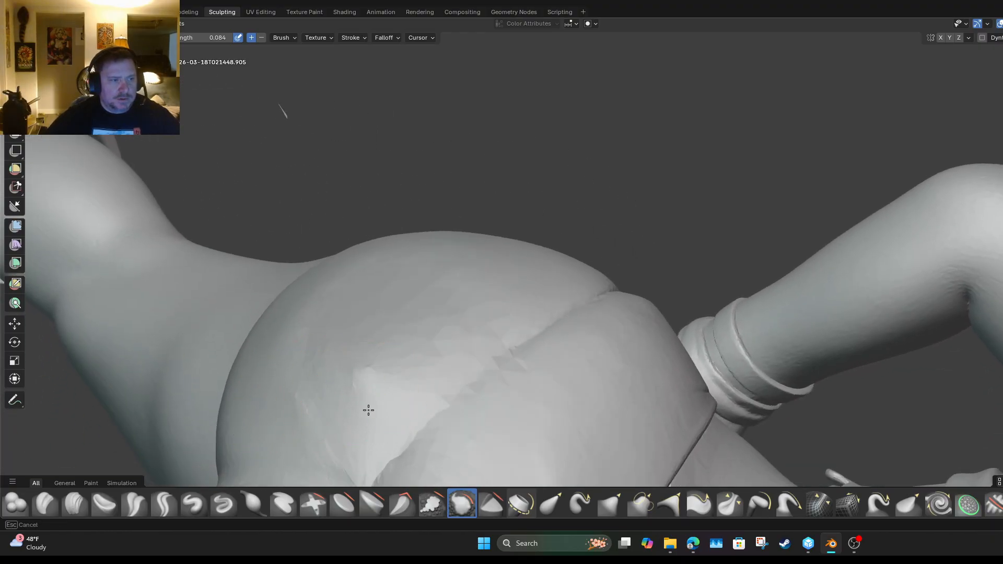
left_click_drag(396, 351, 370, 367)
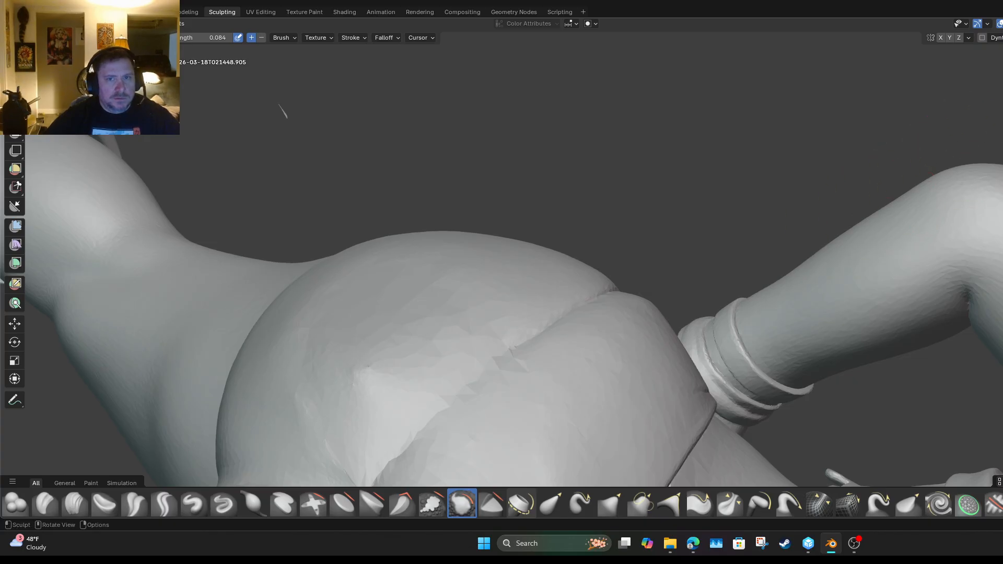
Remove the remaining dents on the left buttock, first at strength 0.084 and then with the 0.291-strength brush.
middle_click_drag(397, 345, 773, 240)
scroll(900, 195, "down", 4)
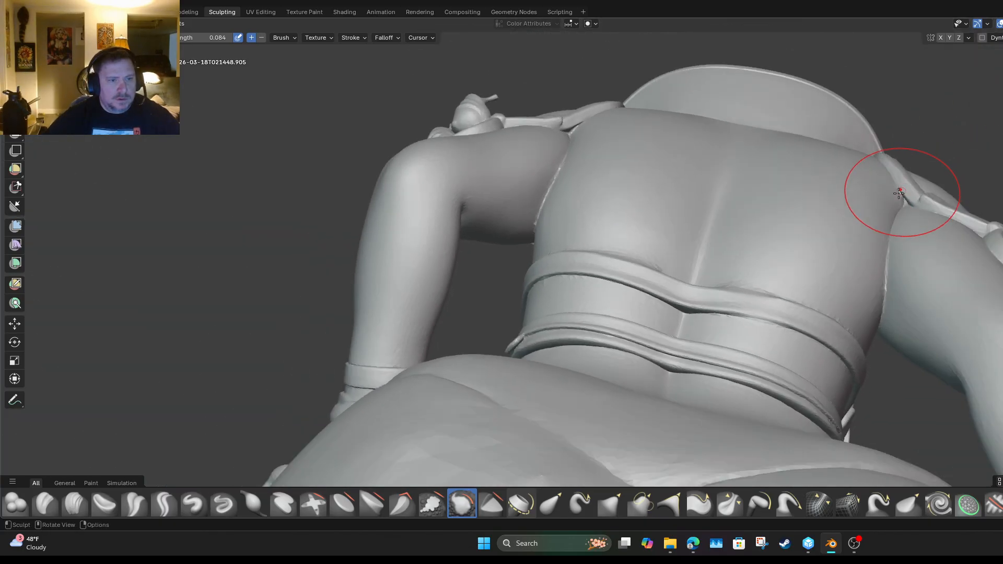
middle_click_drag(883, 207, 732, 298)
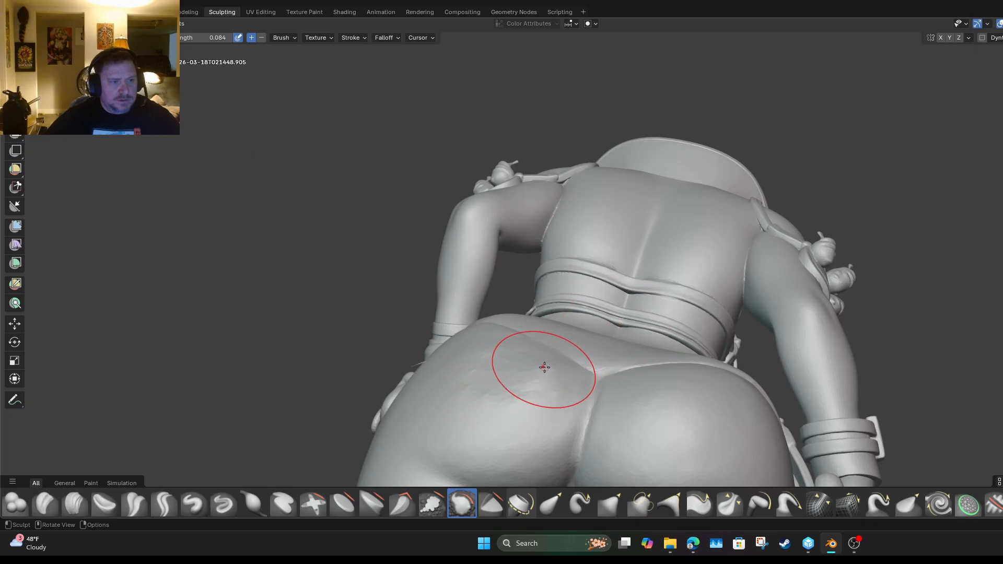
mouse_move(544, 369)
left_mouse_down()
mouse_move(535, 399)
mouse_move(505, 402)
left_mouse_up()
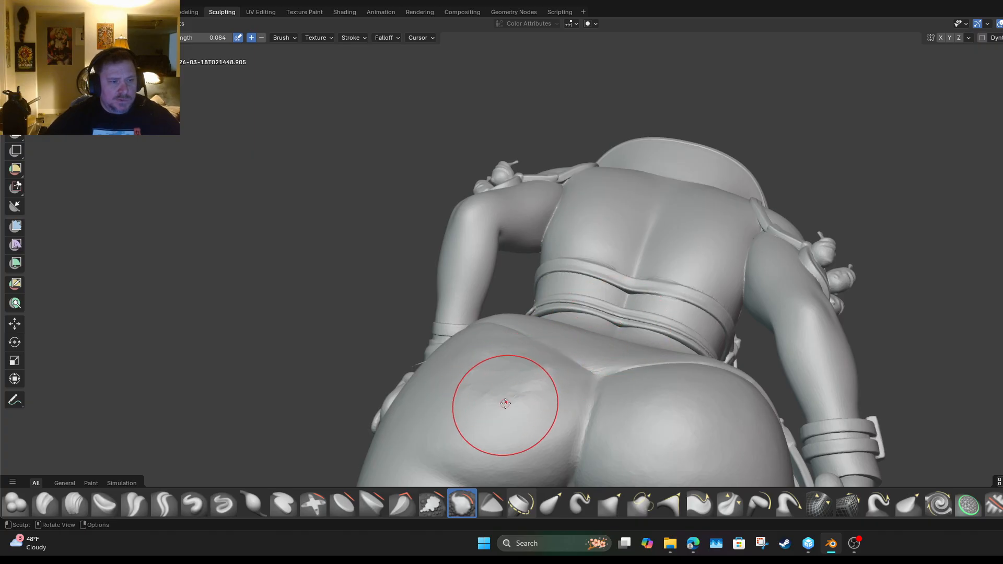
left_click(344, 504)
mouse_move(517, 444)
left_mouse_down()
mouse_move(540, 362)
mouse_move(510, 410)
mouse_move(484, 411)
left_mouse_up()
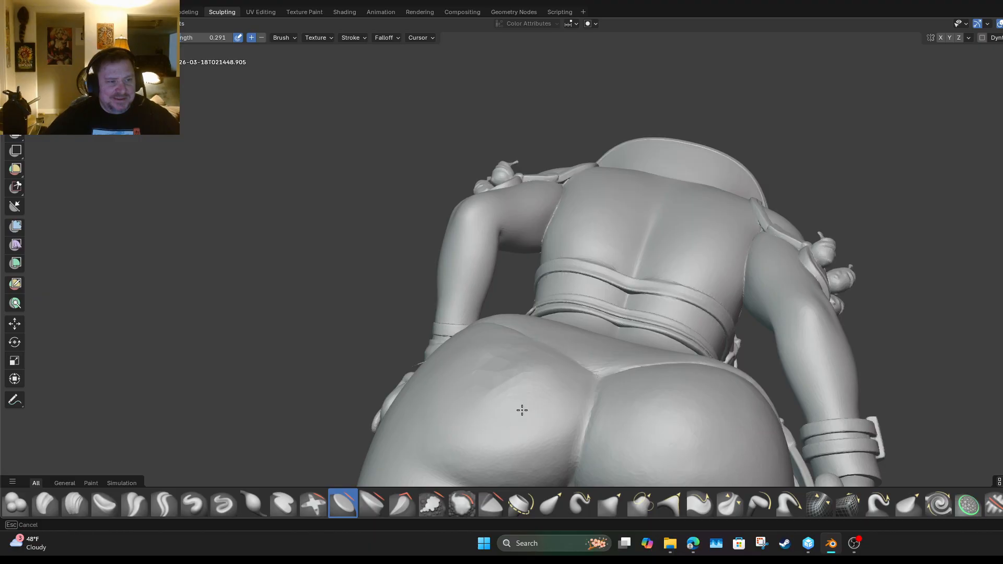
left_click_drag(510, 366, 526, 368)
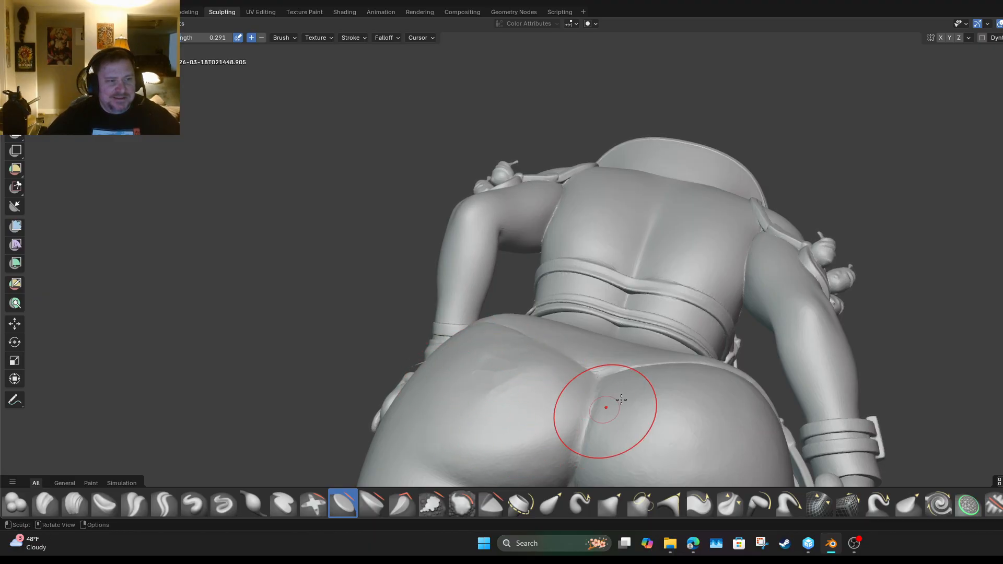
mouse_move(591, 334)
middle_mouse_down()
mouse_move(684, 308)
mouse_move(735, 275)
mouse_move(479, 234)
mouse_move(524, 376)
middle_mouse_up()
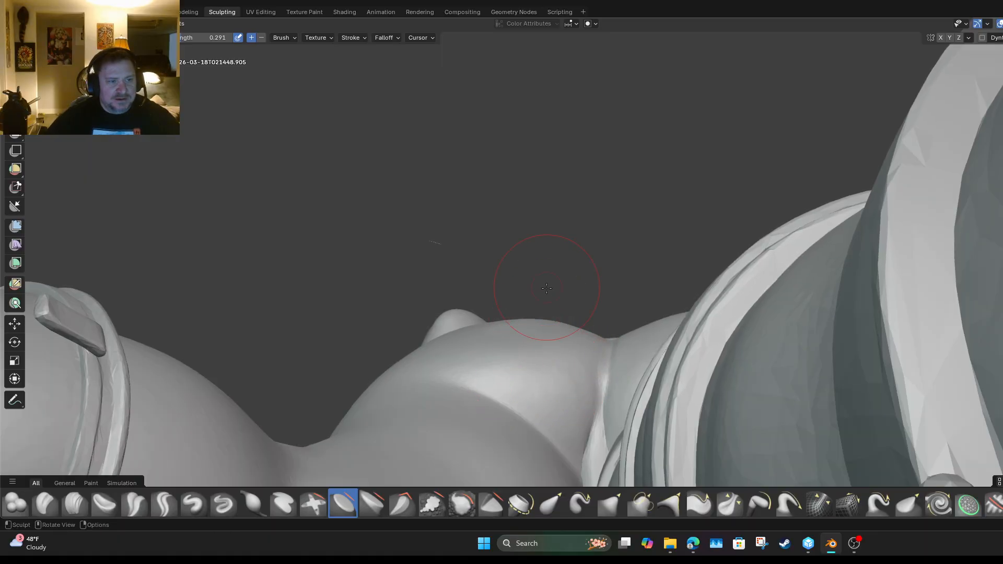
mouse_move(540, 334)
left_mouse_down()
mouse_move(514, 365)
mouse_move(479, 358)
mouse_move(490, 368)
left_mouse_up()
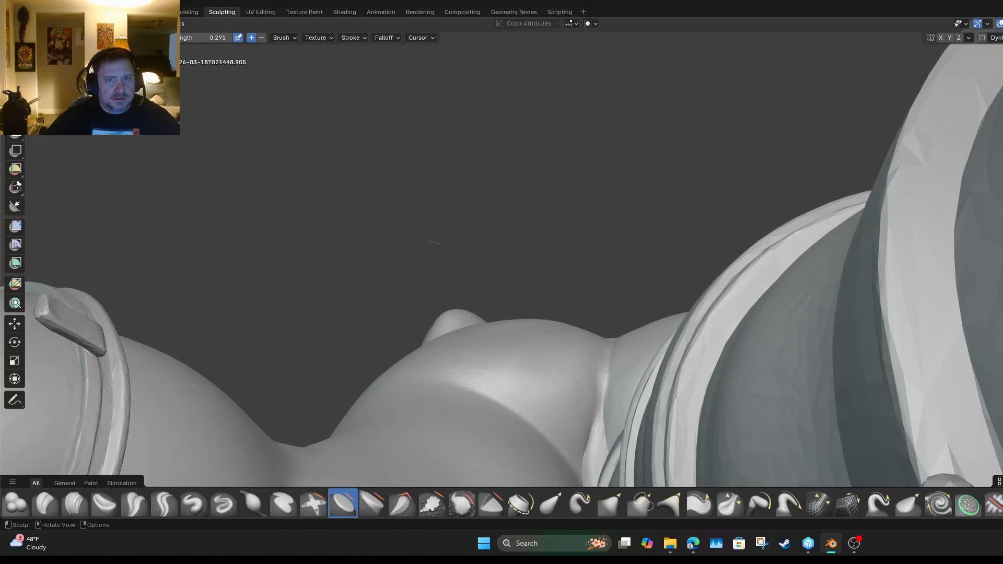
Even out the left buttock's surface beside the garment's lower edge near the cleft at strength 0.291.
middle_click_drag(435, 242, 324, 302)
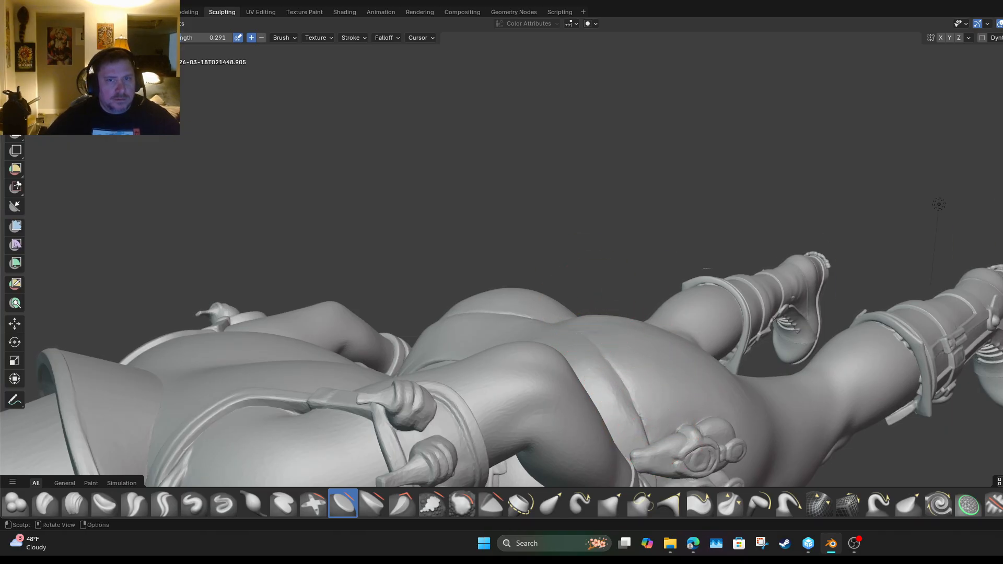
middle_click_drag(939, 204, 642, 282)
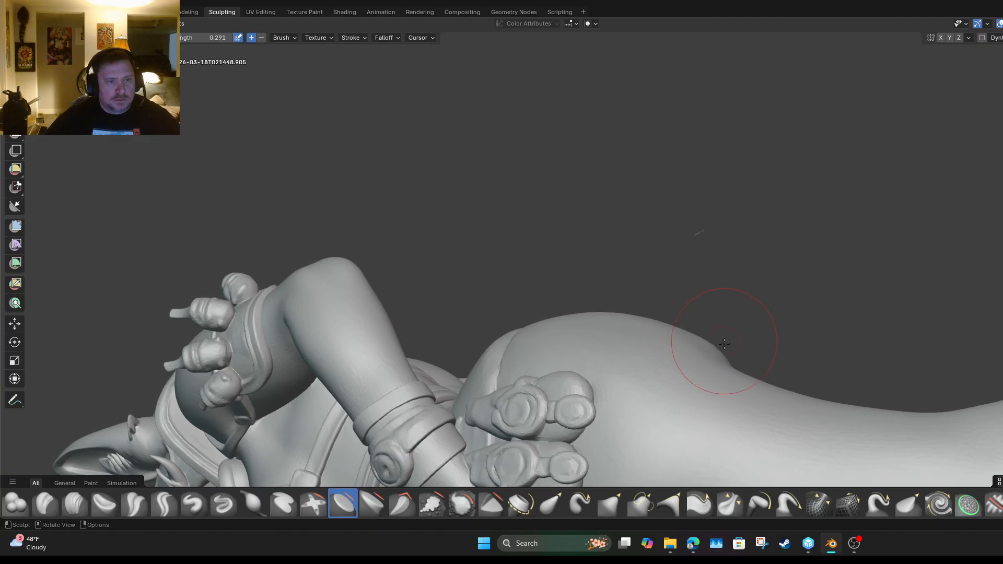
middle_click_drag(698, 233, 821, 204)
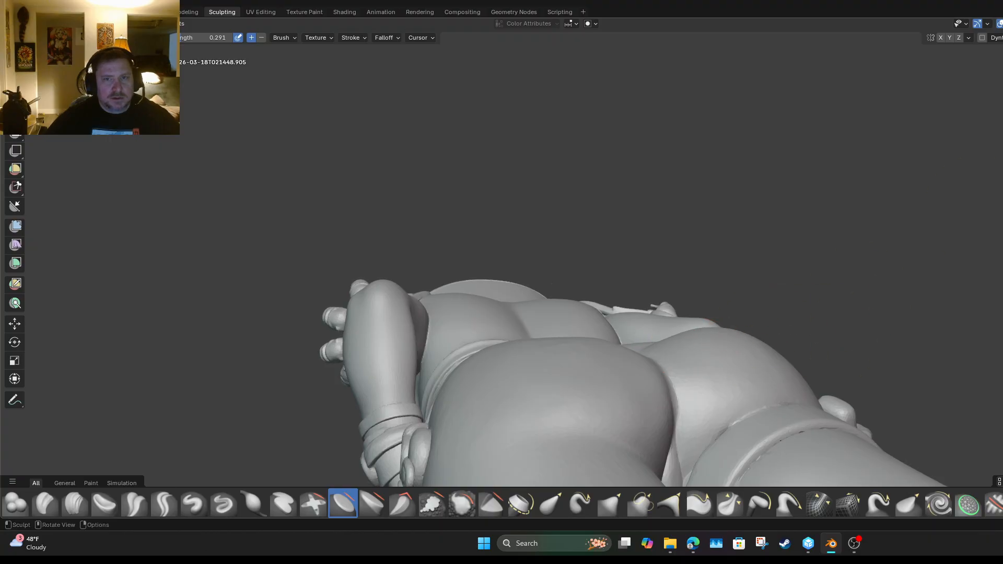
mouse_move(552, 285)
middle_mouse_down()
mouse_move(399, 331)
mouse_move(444, 197)
mouse_move(522, 157)
mouse_move(541, 117)
mouse_move(504, 285)
middle_mouse_up()
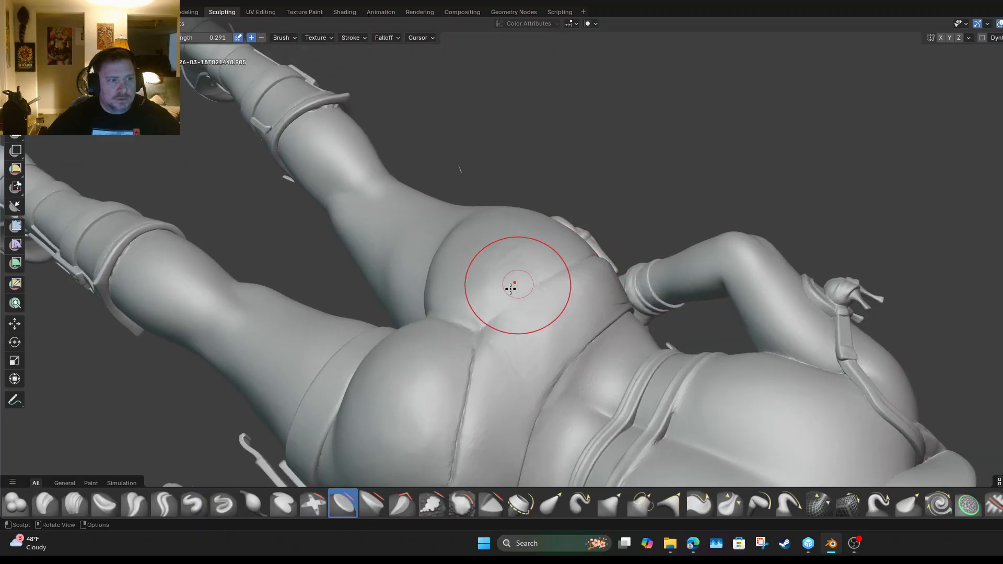
left_click_drag(478, 281, 550, 256)
left_click_drag(447, 309, 522, 285)
left_click_drag(466, 295, 504, 271)
mouse_move(490, 277)
left_mouse_down()
mouse_move(519, 246)
mouse_move(527, 263)
left_mouse_up()
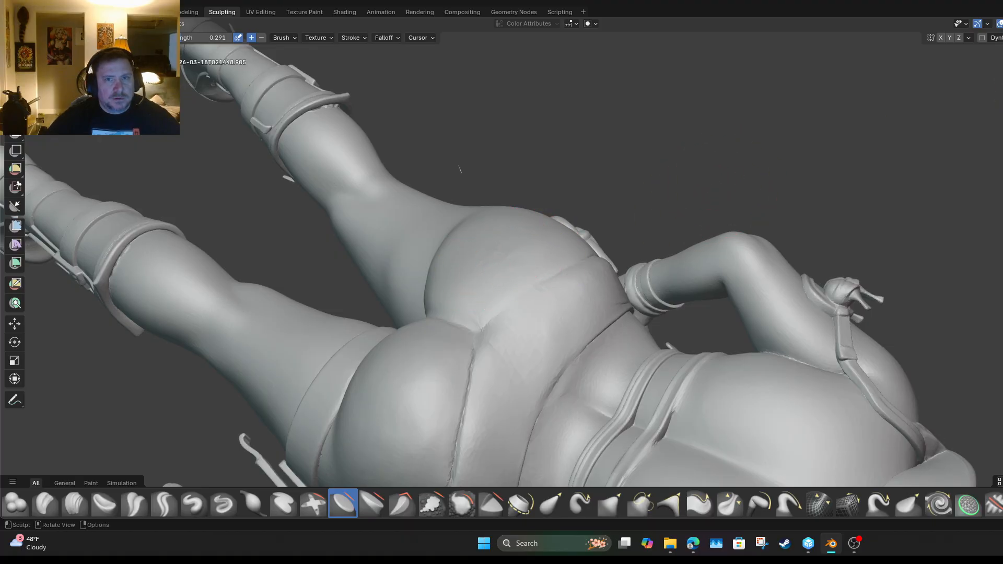
mouse_move(460, 169)
middle_mouse_down()
mouse_move(384, 282)
mouse_move(733, 278)
mouse_move(1002, 214)
middle_mouse_up()
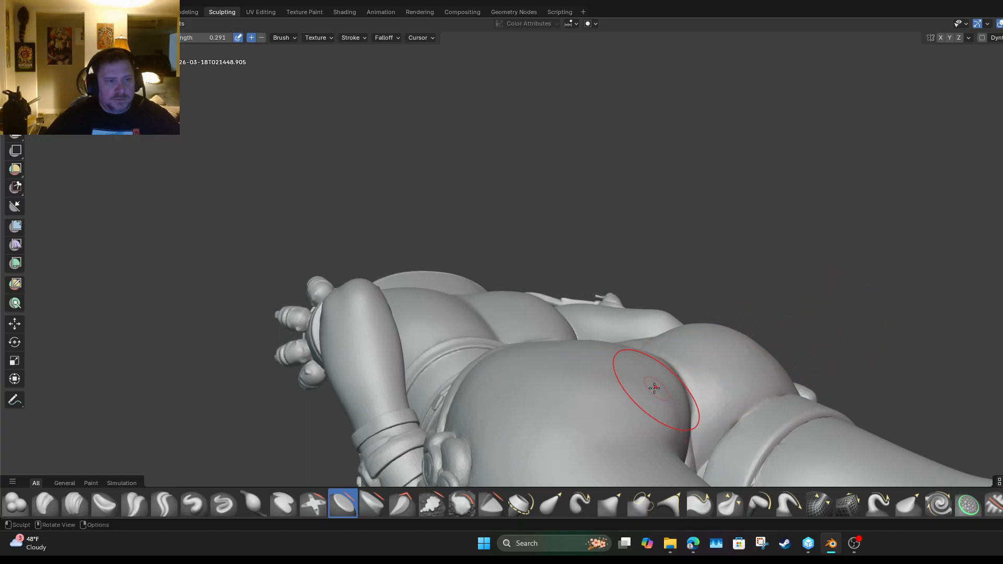
Smooth the rear of the left buttock from the cleft toward its outer side at strength 0.291.
mouse_move(654, 388)
left_mouse_down()
mouse_move(562, 389)
mouse_move(549, 373)
left_mouse_up()
left_click_drag(620, 385, 513, 361)
mouse_move(614, 356)
left_mouse_down()
mouse_move(547, 349)
mouse_move(509, 363)
mouse_move(473, 399)
left_mouse_up()
left_click_drag(578, 389, 477, 388)
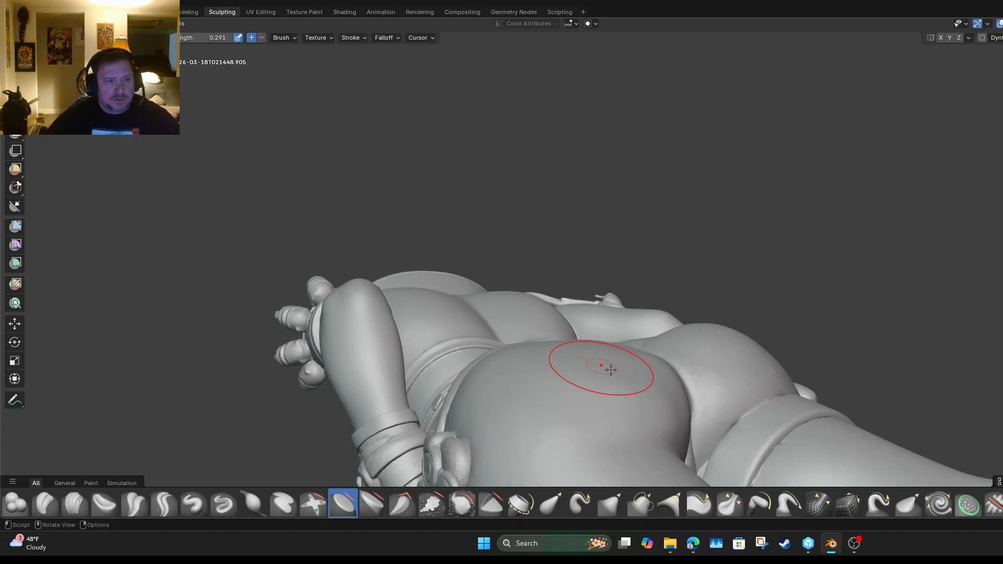
Even out the inner and lower surface of the left buttock from below at strength 0.291.
middle_click_drag(815, 396, 679, 361)
middle_click_drag(733, 278, 733, 272)
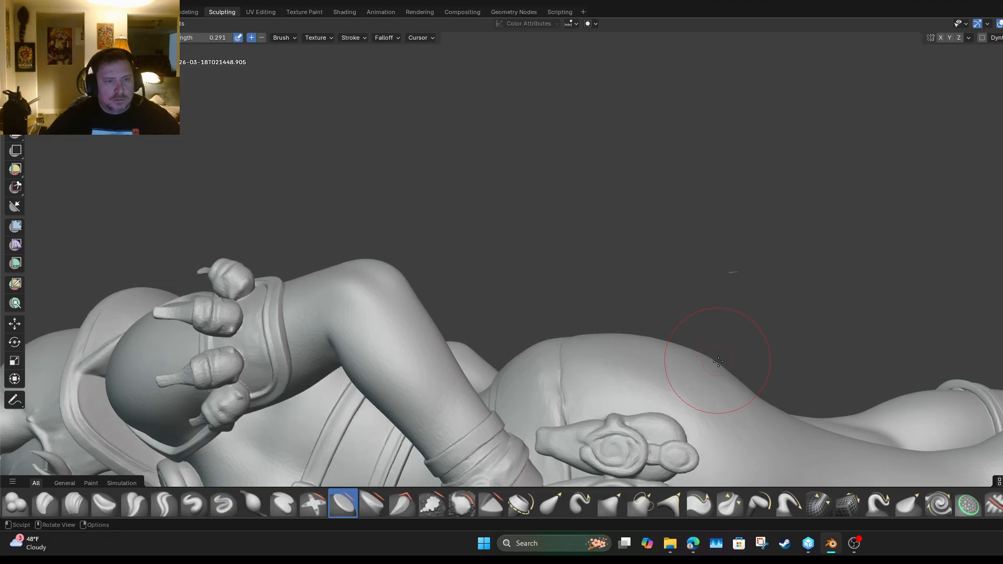
middle_click_drag(733, 272, 712, 270)
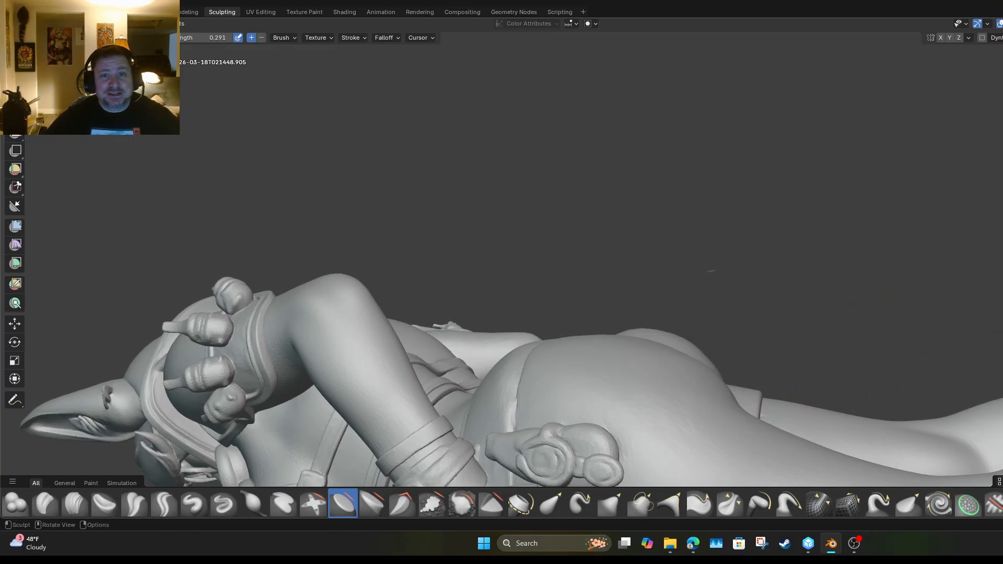
mouse_move(712, 270)
middle_mouse_down()
mouse_move(472, 232)
mouse_move(802, 269)
middle_mouse_up()
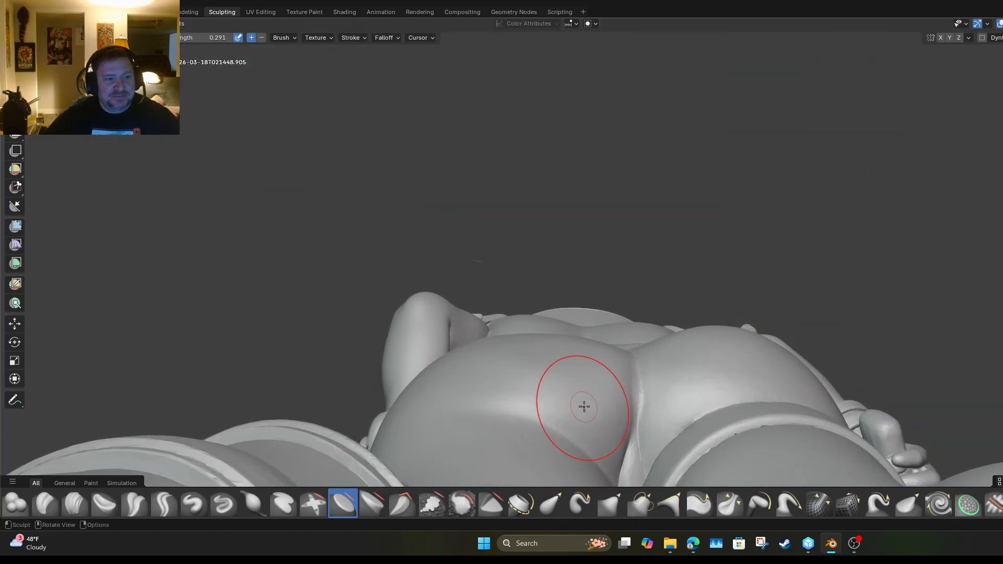
mouse_move(570, 380)
left_mouse_down()
mouse_move(573, 404)
mouse_move(561, 414)
left_mouse_up()
left_click_drag(552, 356, 596, 418)
mouse_move(610, 372)
left_mouse_down()
mouse_move(612, 407)
mouse_move(597, 425)
mouse_move(580, 420)
left_mouse_up()
mouse_move(552, 365)
left_mouse_down()
mouse_move(527, 374)
mouse_move(553, 400)
left_mouse_up()
left_click_drag(481, 354, 547, 402)
Smooth the right buttock between its outer side and the cleft, above the thigh band, at strength 0.291.
mouse_move(777, 362)
left_mouse_down()
mouse_move(781, 372)
mouse_move(698, 394)
left_mouse_up()
mouse_move(800, 363)
left_mouse_down()
mouse_move(805, 370)
mouse_move(699, 389)
left_mouse_up()
mouse_move(758, 360)
left_mouse_down()
mouse_move(679, 374)
mouse_move(698, 395)
left_mouse_up()
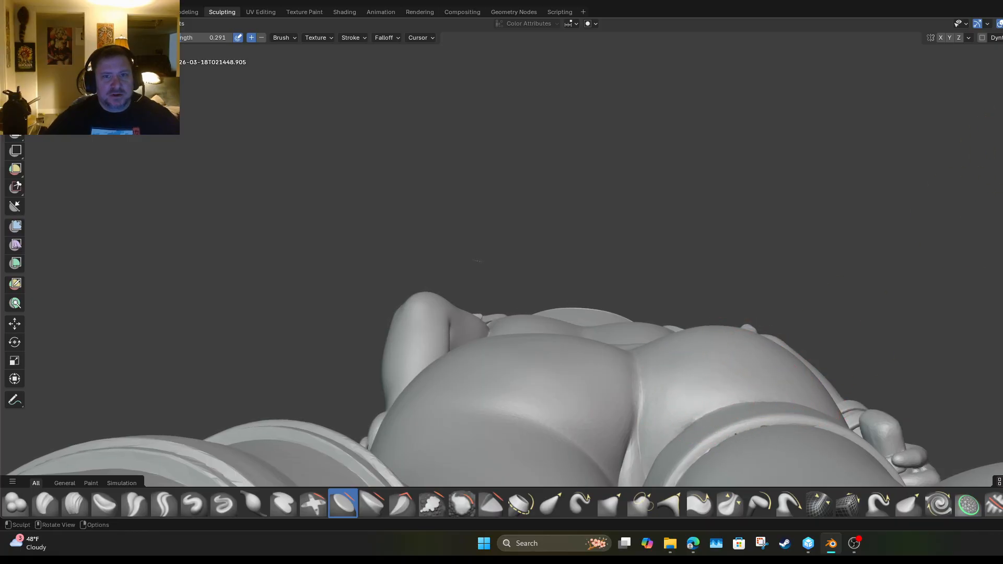
Even out the upper left buttock beside the garment's lower edge and the crown of the right buttock at strength 0.291.
middle_click_drag(477, 260, 719, 254)
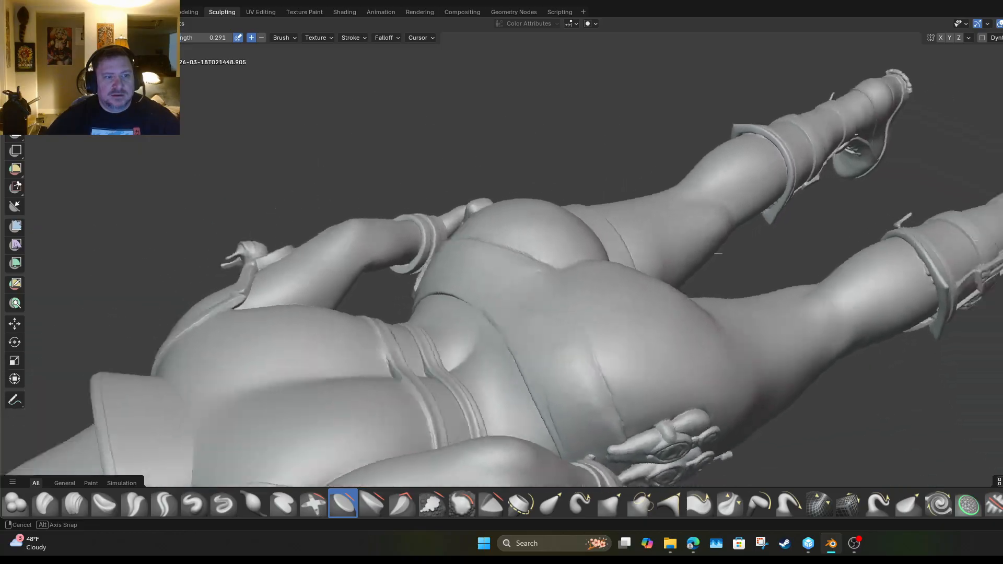
middle_click_drag(710, 209, 733, 203)
left_click_drag(604, 316, 580, 283)
left_click_drag(599, 310, 577, 281)
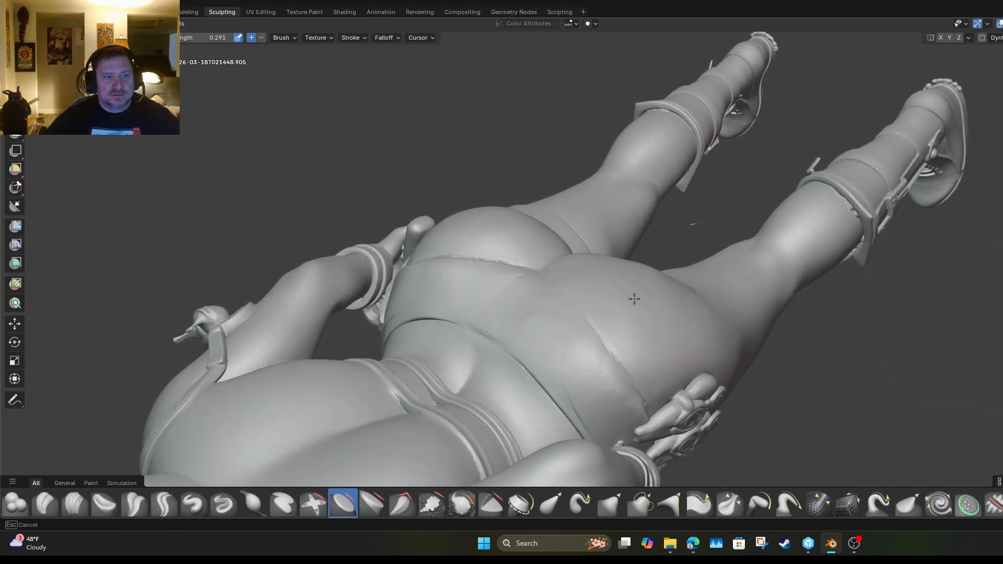
mouse_move(649, 285)
left_mouse_down()
mouse_move(649, 298)
mouse_move(617, 260)
left_mouse_up()
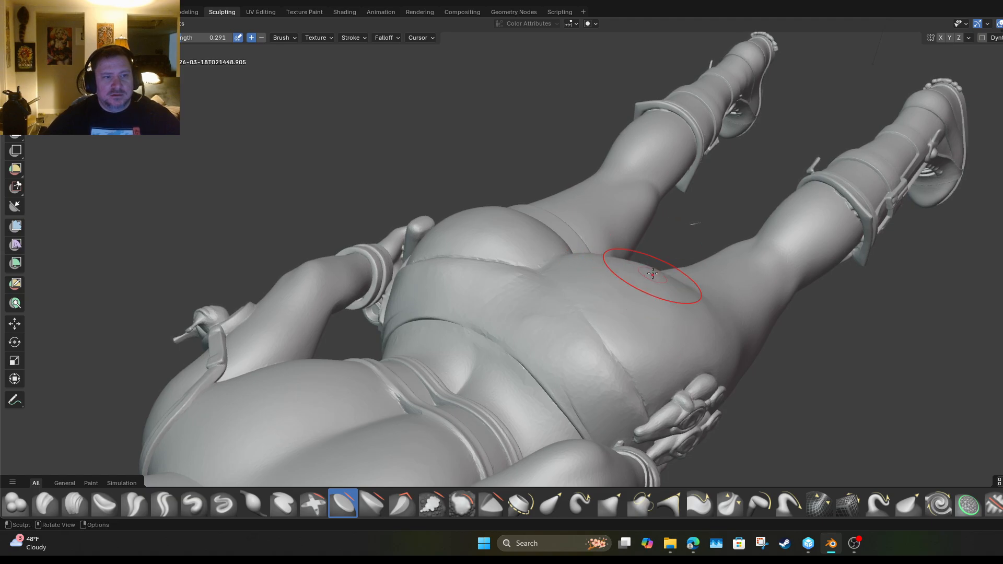
mouse_move(501, 233)
left_mouse_down()
mouse_move(445, 251)
mouse_move(479, 254)
left_mouse_up()
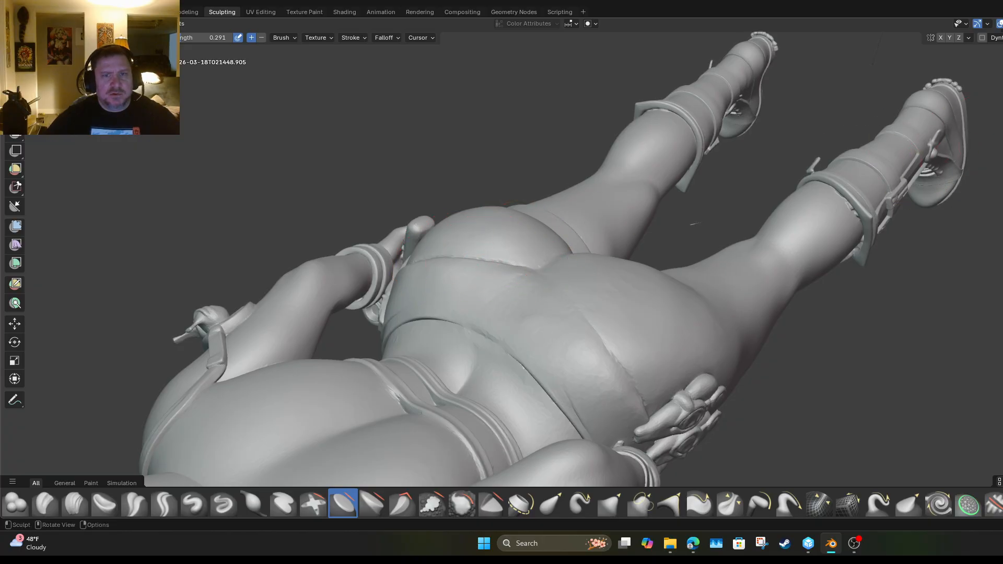
Soften the garment's lower edge on the right buttock near the cleft and smooth the surface below it at strength 0.291.
middle_click_drag(641, 272, 641, 309)
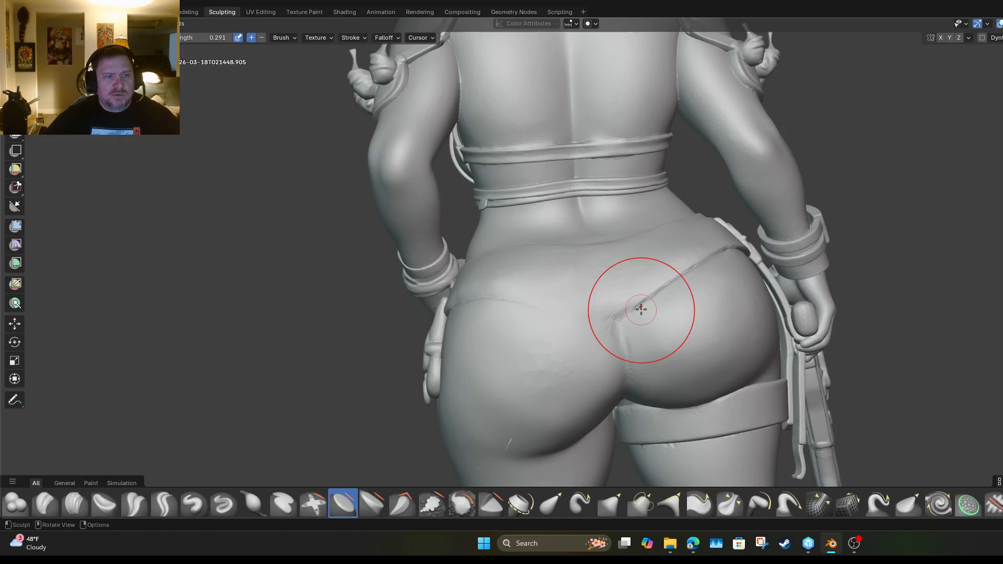
mouse_move(663, 293)
left_mouse_down()
mouse_move(688, 268)
mouse_move(683, 286)
mouse_move(661, 299)
mouse_move(571, 315)
mouse_move(626, 351)
mouse_move(634, 336)
mouse_move(630, 349)
mouse_move(593, 330)
mouse_move(579, 358)
mouse_move(533, 379)
mouse_move(663, 347)
left_mouse_up()
mouse_move(663, 346)
left_mouse_down()
mouse_move(716, 329)
mouse_move(712, 293)
mouse_move(767, 312)
left_mouse_up()
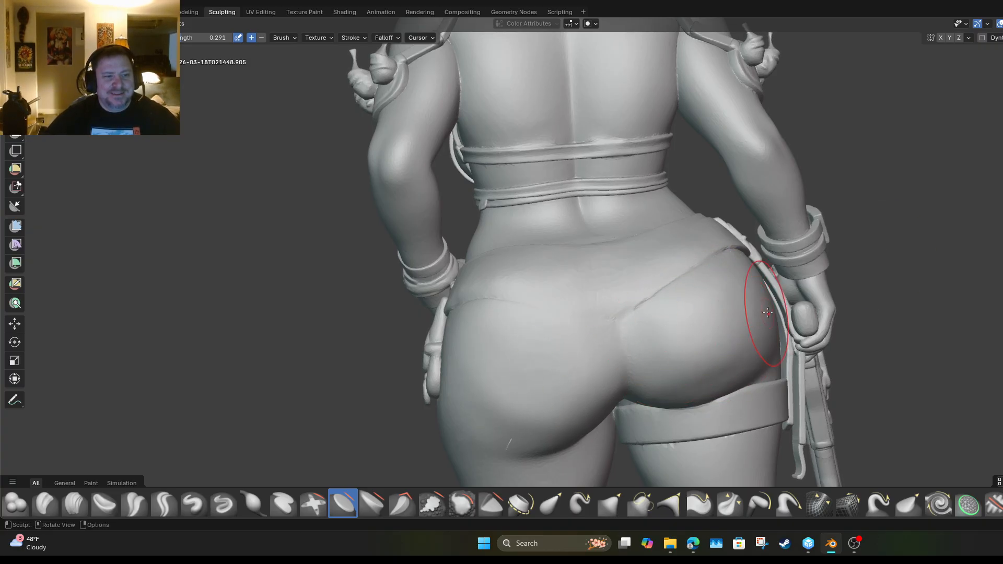
Refine the left buttock's curve beside the cleft from a low angle at strength 0.291.
mouse_move(509, 444)
middle_mouse_down()
mouse_move(700, 255)
mouse_move(987, 165)
middle_mouse_up()
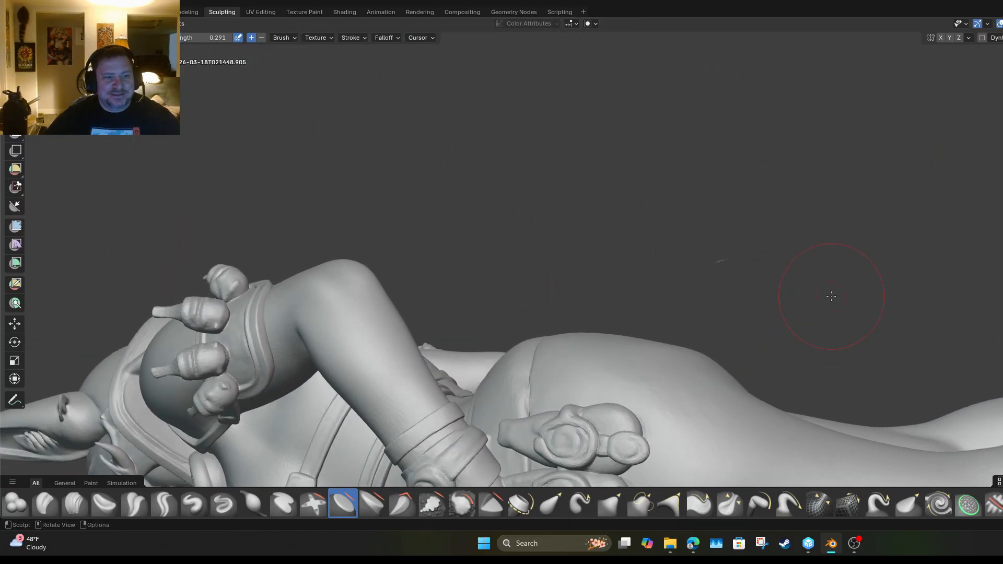
mouse_move(720, 260)
middle_mouse_down()
mouse_move(477, 233)
mouse_move(911, 179)
middle_mouse_up()
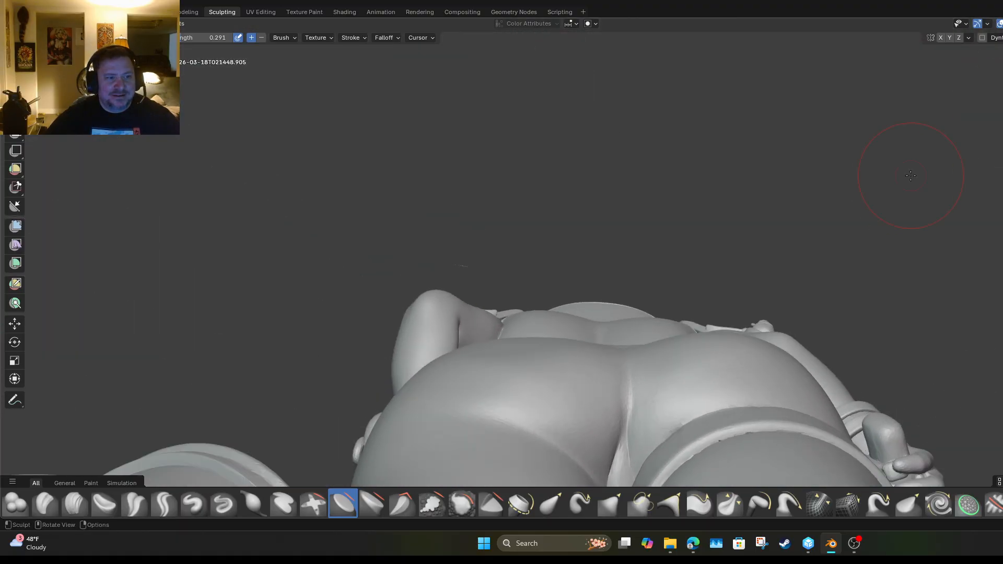
mouse_move(536, 387)
left_mouse_down()
mouse_move(580, 359)
mouse_move(569, 381)
left_mouse_up()
left_click_drag(587, 422, 578, 411)
mouse_move(578, 411)
left_mouse_down()
mouse_move(605, 432)
mouse_move(413, 362)
mouse_move(540, 402)
left_mouse_up()
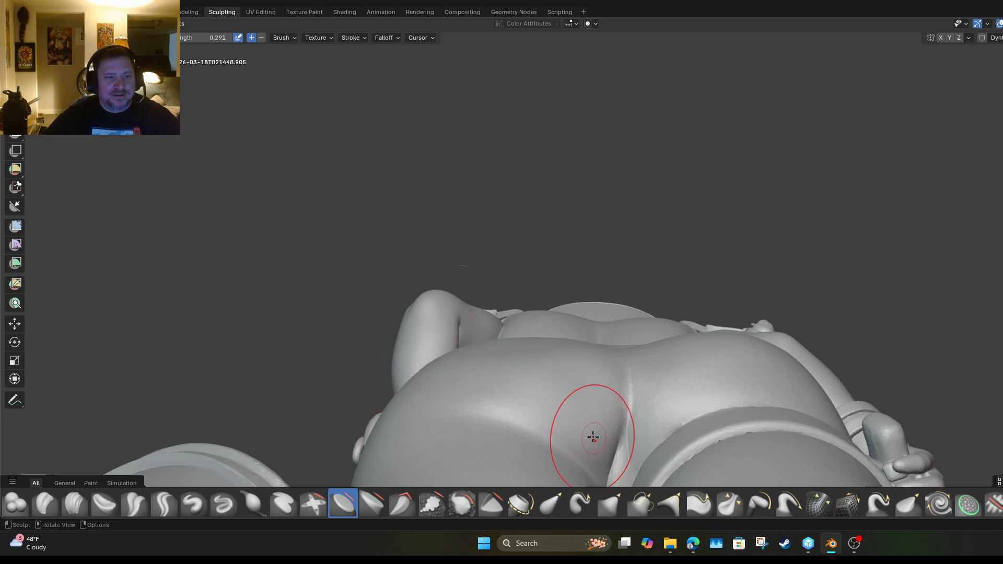
Even out the right buttock from its crown down to the thigh band at strength 0.291.
mouse_move(716, 342)
left_mouse_down()
mouse_move(807, 391)
mouse_move(681, 365)
left_mouse_up()
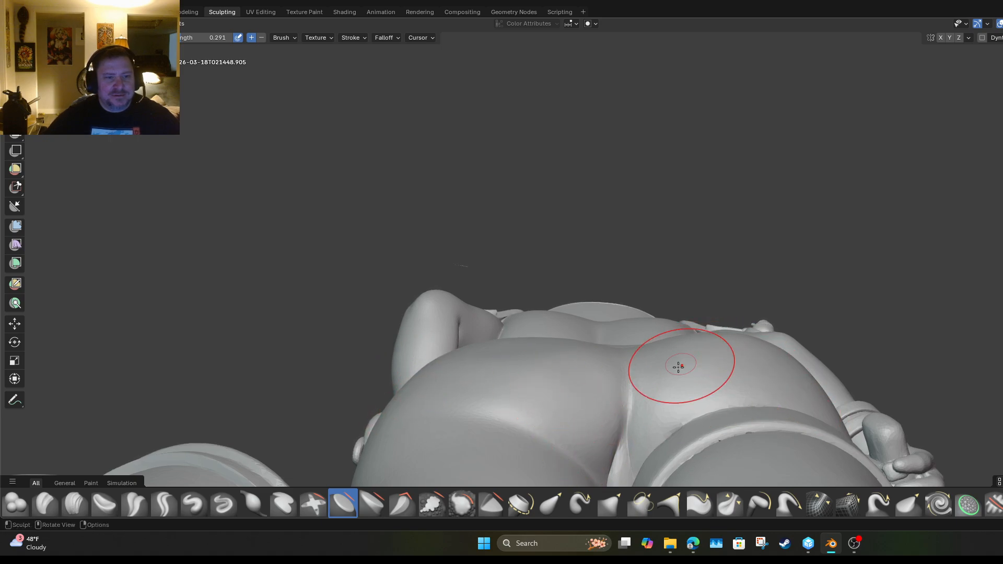
left_click_drag(813, 387, 692, 403)
mouse_move(692, 403)
left_mouse_down()
mouse_move(766, 394)
mouse_move(805, 407)
left_mouse_up()
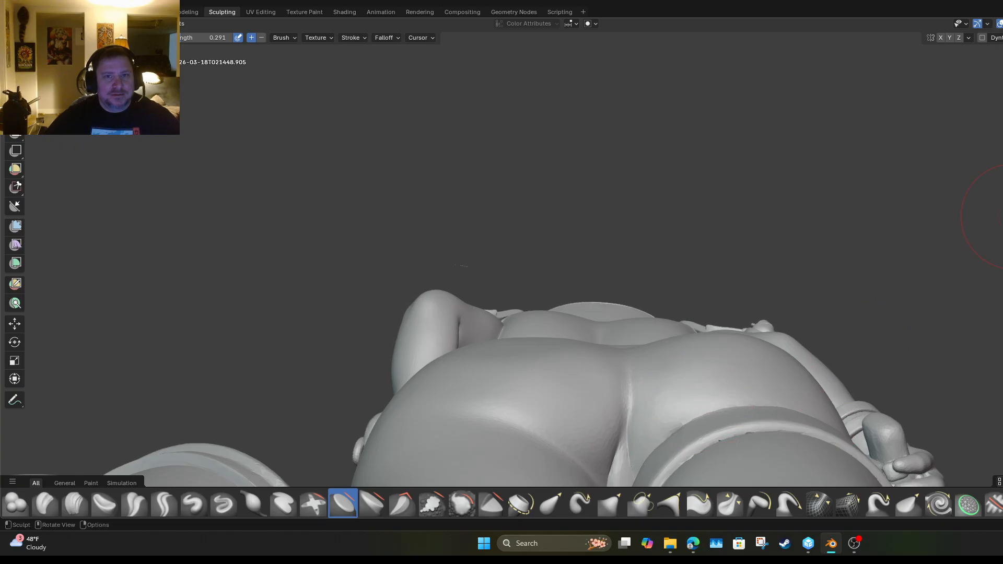
Smooth the outer side and crown of the right buttock from the side at strength 0.291.
mouse_move(460, 266)
middle_mouse_down()
mouse_move(381, 286)
mouse_move(366, 277)
mouse_move(404, 280)
middle_mouse_up()
left_click_drag(455, 420, 450, 398)
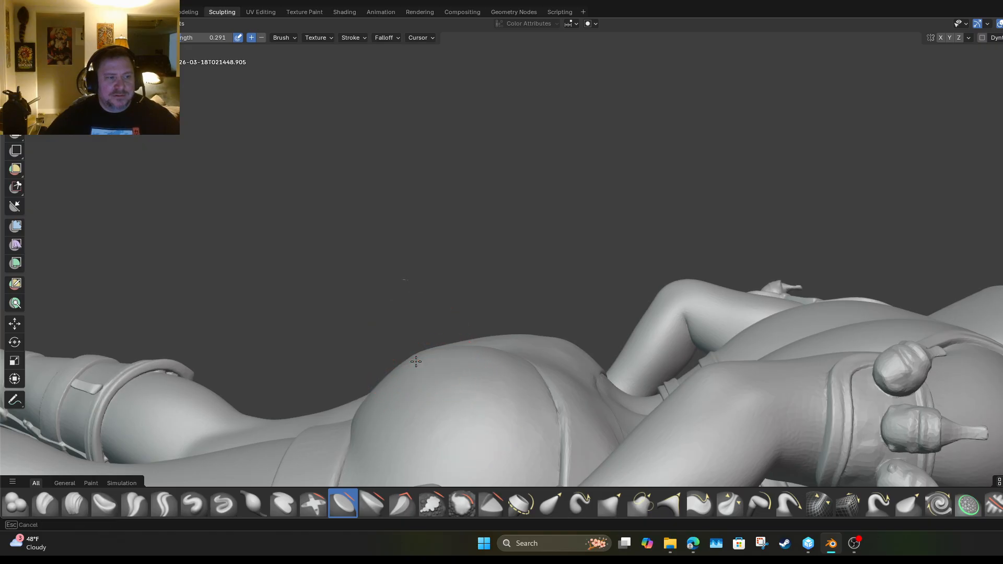
left_click_drag(409, 363, 440, 368)
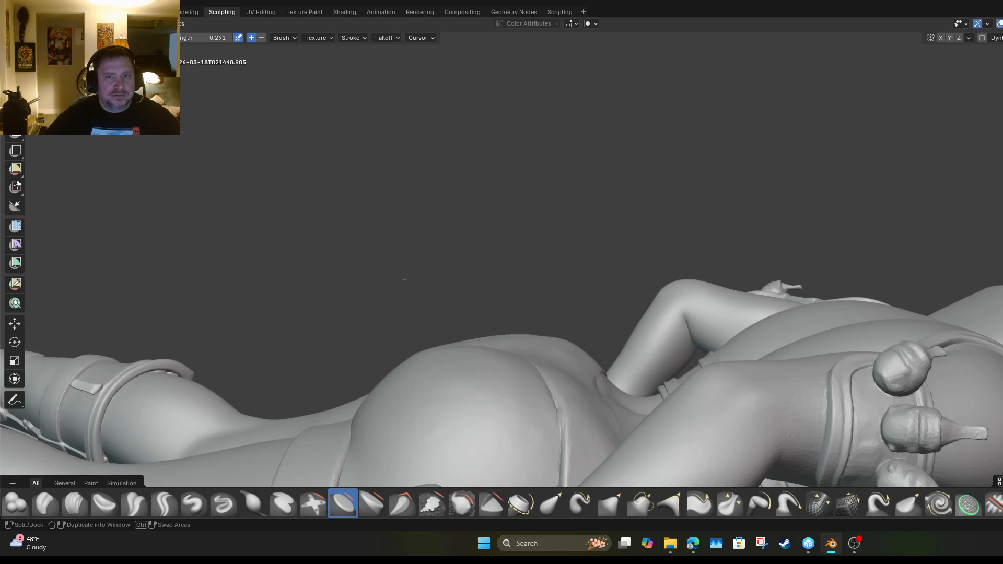
Flatten the middle of the garment's upper edge across the lower back at strength 0.291.
mouse_move(646, 290)
middle_mouse_down()
mouse_move(689, 347)
mouse_move(662, 323)
mouse_move(660, 299)
middle_mouse_up()
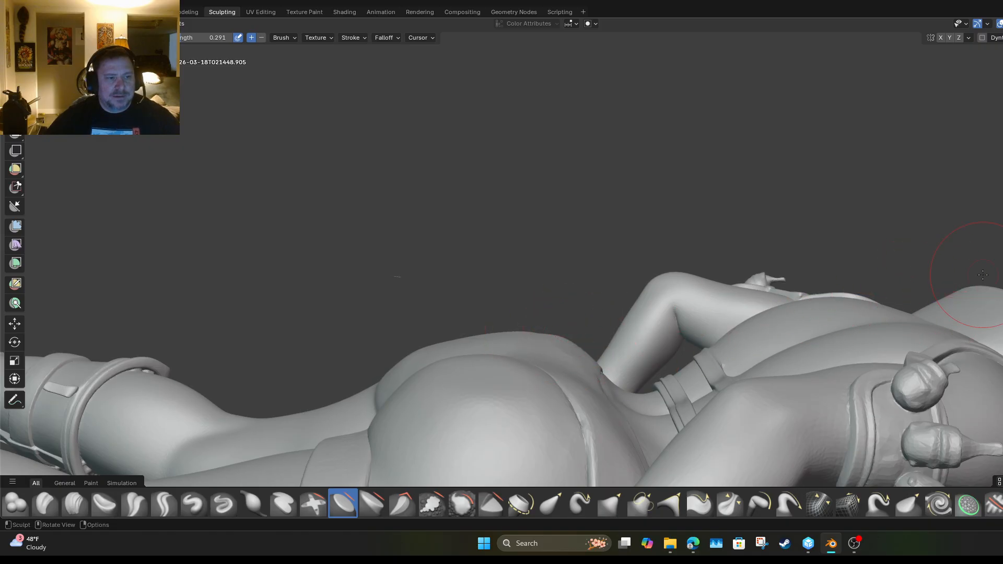
mouse_move(784, 320)
middle_mouse_down()
mouse_move(703, 342)
mouse_move(700, 333)
middle_mouse_up()
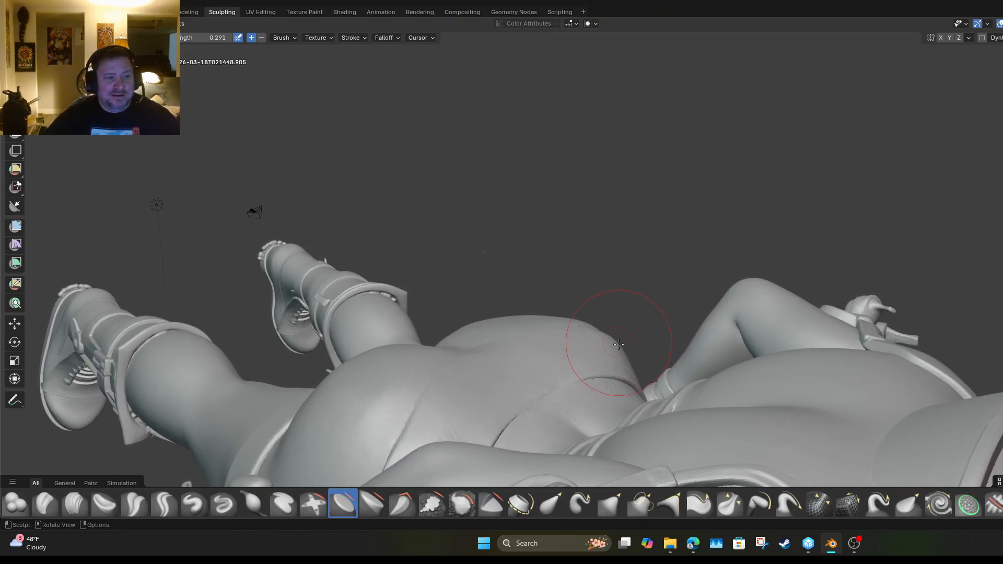
left_click_drag(566, 368, 583, 377)
left_click_drag(504, 416, 563, 377)
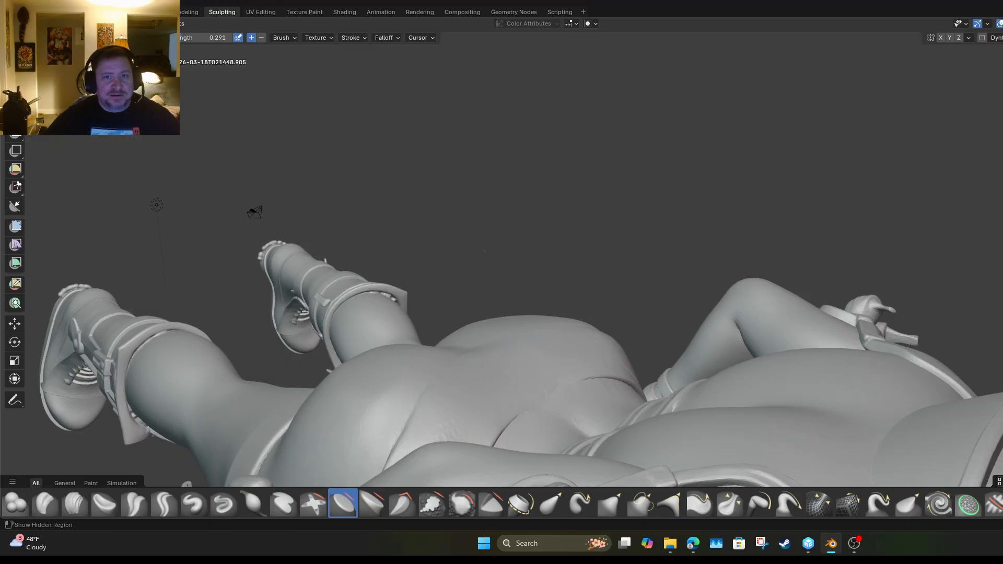
Smooth the inner left buttock upward along the cleft from below at strength 0.291.
mouse_move(484, 251)
middle_mouse_down()
mouse_move(591, 431)
mouse_move(709, 243)
mouse_move(638, 253)
mouse_move(471, 240)
middle_mouse_up()
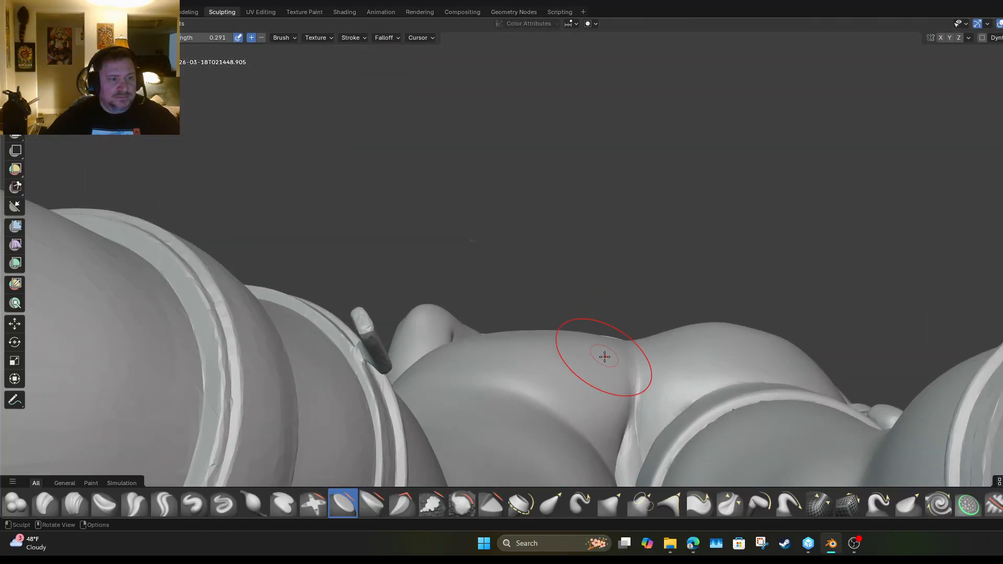
left_click_drag(582, 381, 561, 326)
left_click_drag(581, 382, 580, 342)
left_click_drag(608, 405, 602, 347)
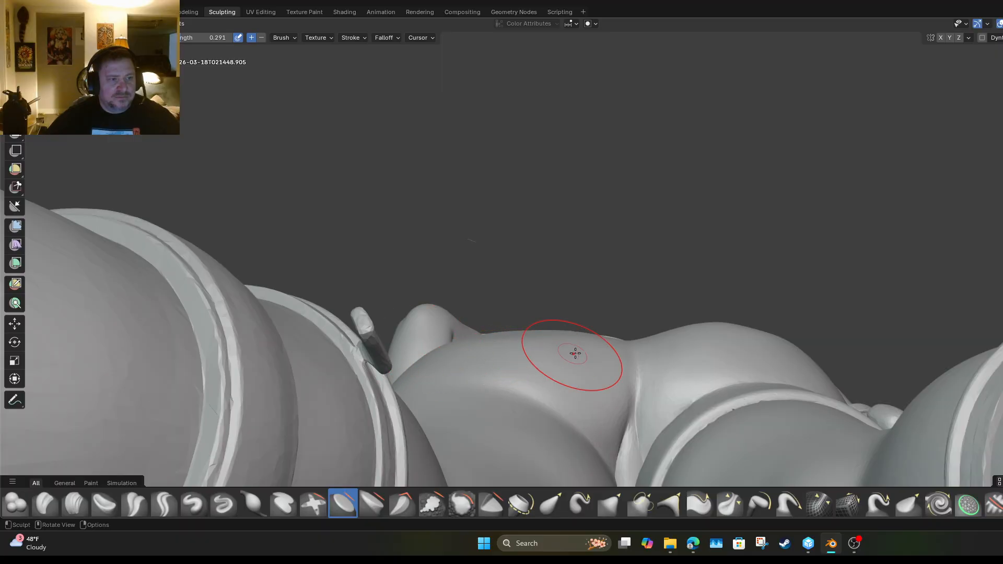
Build up the fullness of the left buttock with the rounded volume brush at strength 0.500.
middle_click_drag(471, 240, 553, 403)
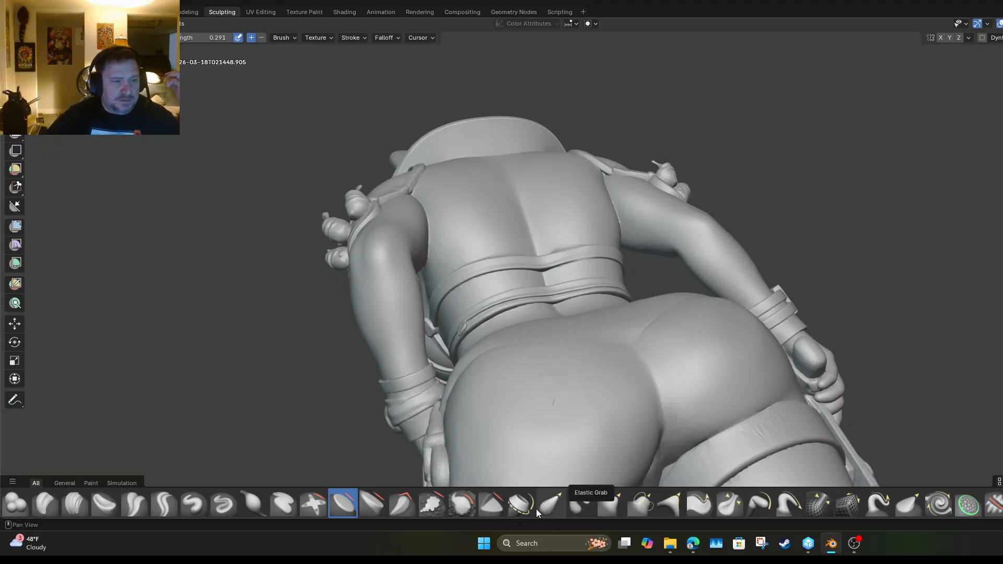
left_click(244, 499)
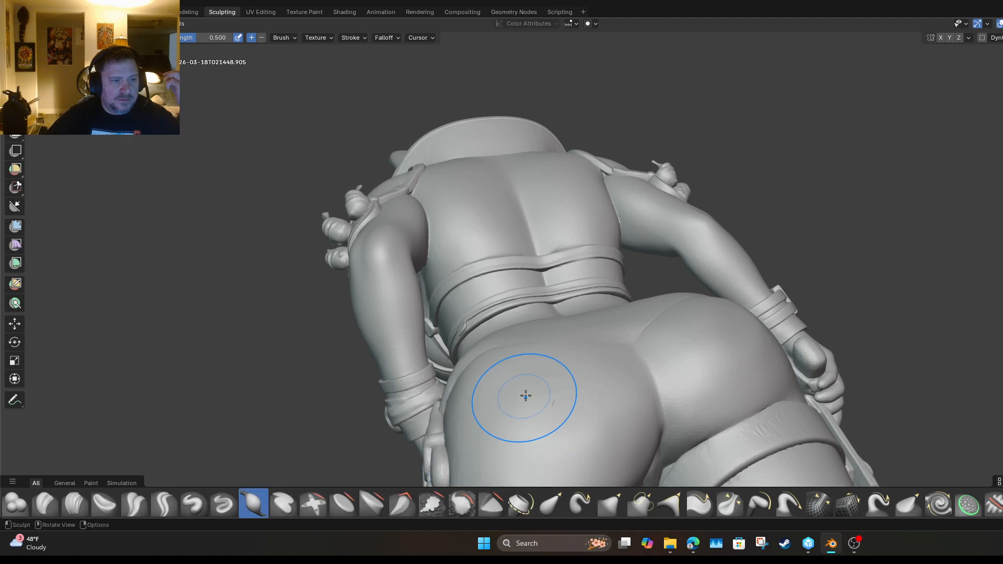
mouse_move(555, 415)
left_mouse_down()
mouse_move(543, 396)
mouse_move(563, 398)
left_mouse_up()
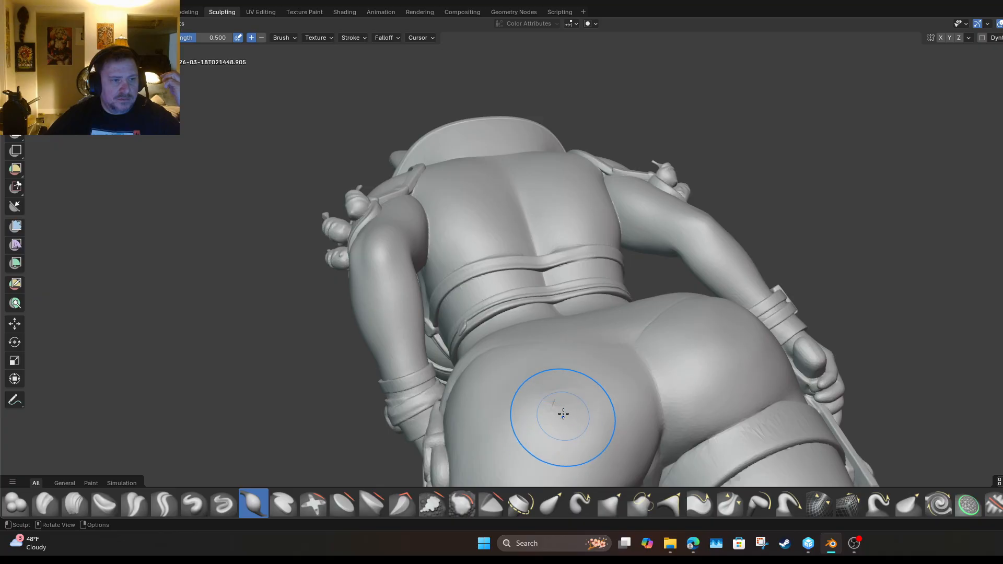
middle_click_drag(586, 408, 514, 361)
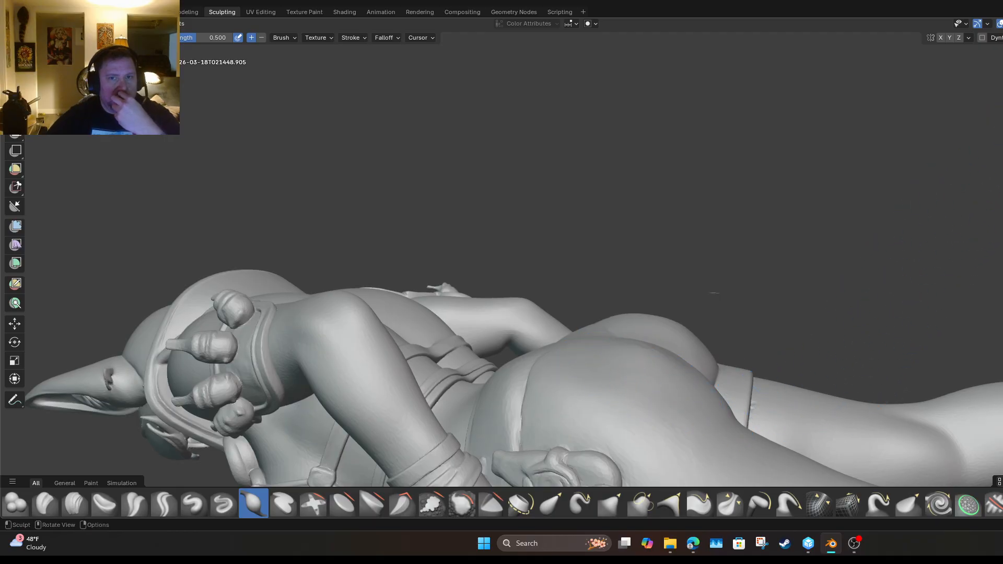
mouse_move(714, 293)
middle_mouse_down()
mouse_move(734, 279)
mouse_move(727, 187)
middle_mouse_up()
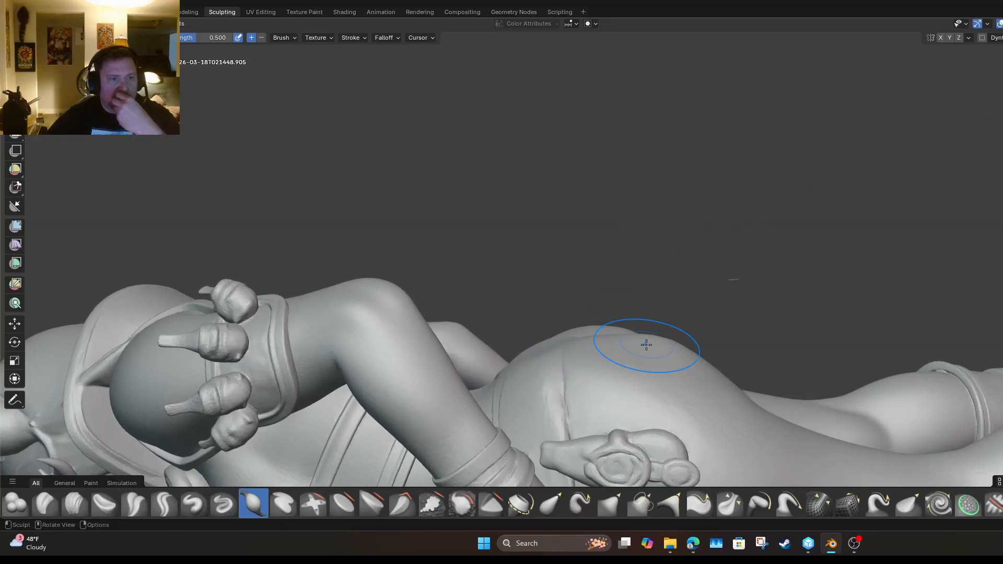
left_click_drag(648, 398, 648, 397)
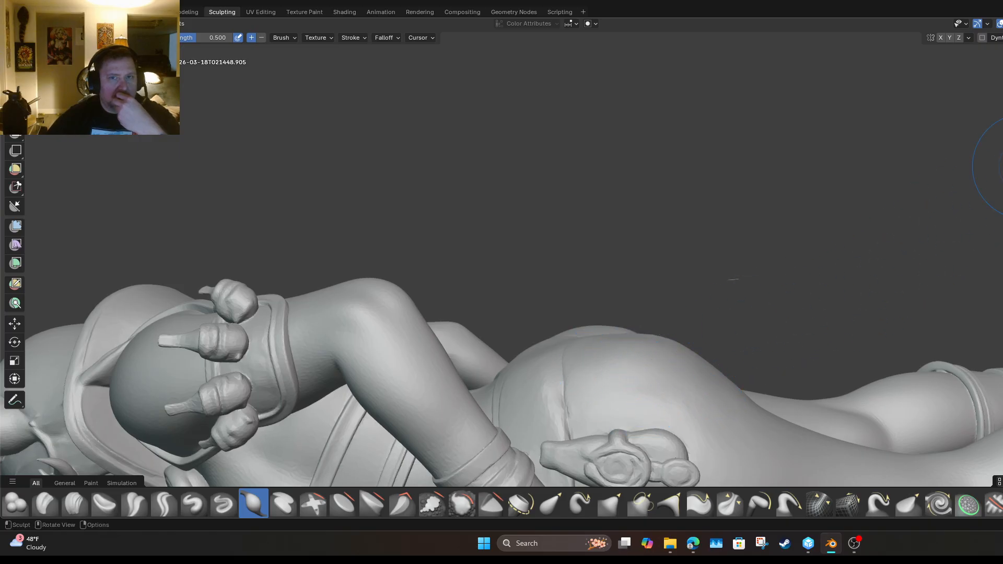
Round out the crowns of the left and right buttocks with the volume brush at strength 0.500.
middle_click_drag(653, 355, 519, 346)
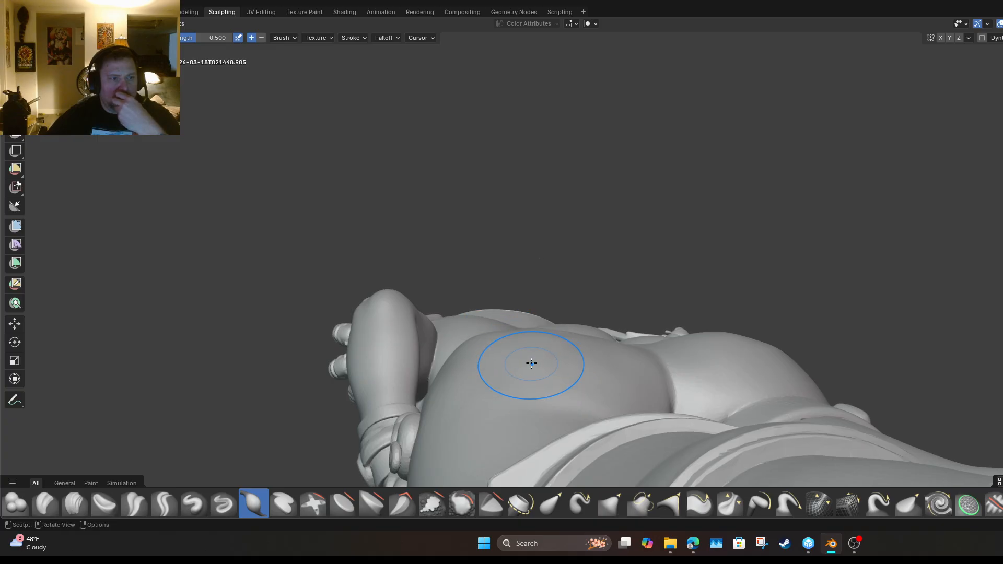
left_click_drag(531, 363, 527, 373)
mouse_move(496, 339)
middle_mouse_down()
mouse_move(371, 282)
mouse_move(867, 150)
middle_mouse_up()
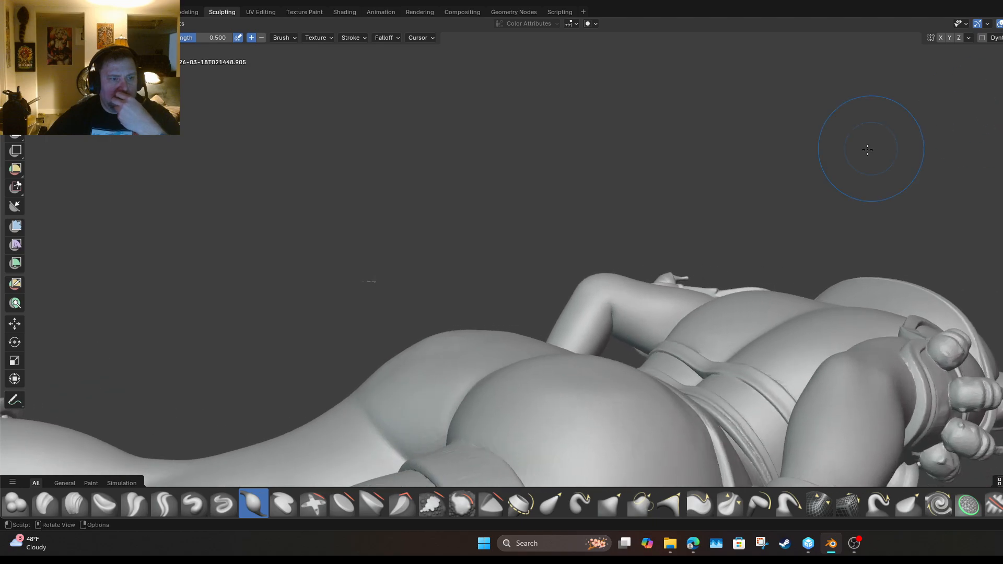
left_click_drag(569, 373, 589, 369)
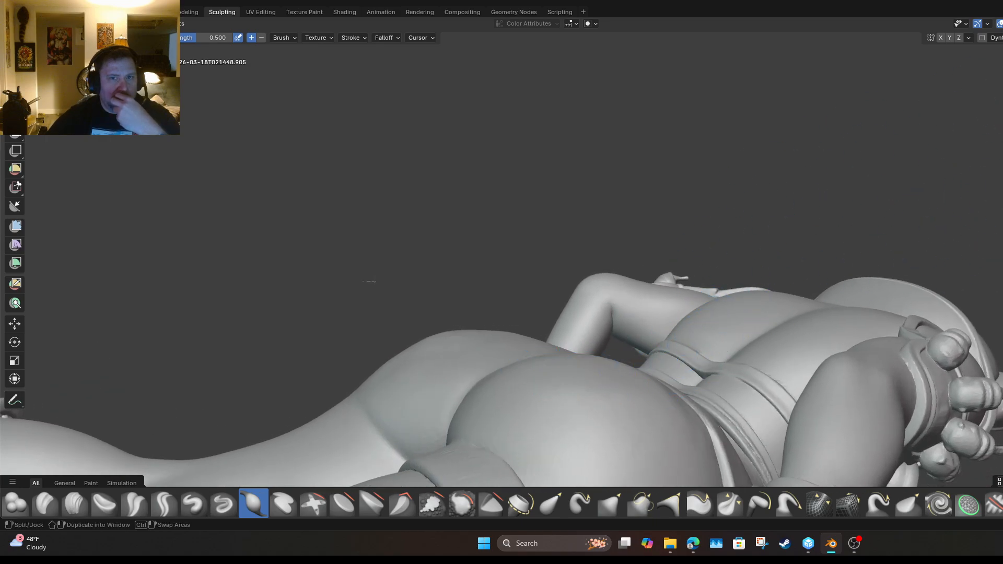
Smooth the faceted area on the crown of the left buttock near the cleft.
mouse_move(370, 281)
middle_mouse_down()
mouse_move(701, 372)
mouse_move(721, 336)
middle_mouse_up()
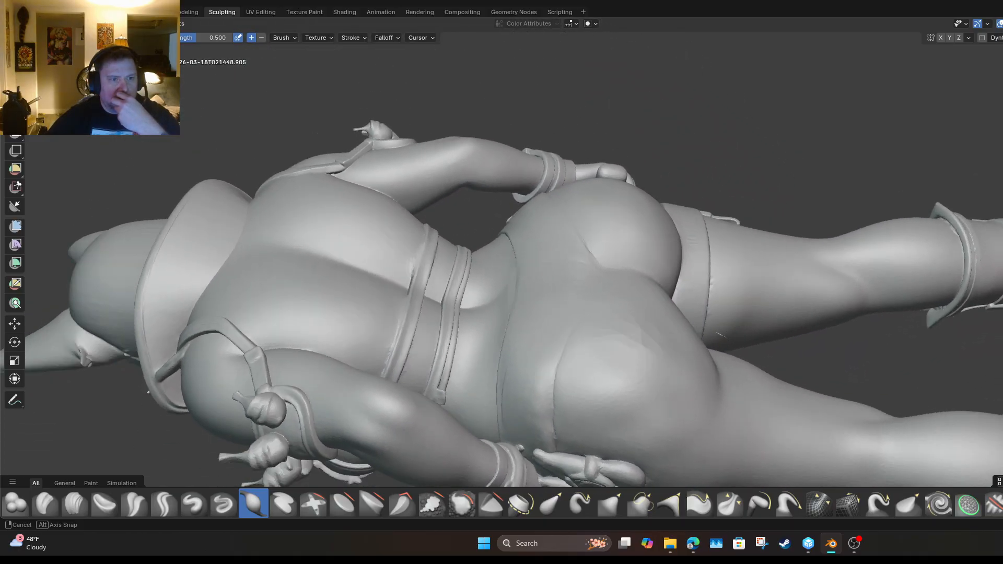
left_click_drag(683, 347, 681, 334)
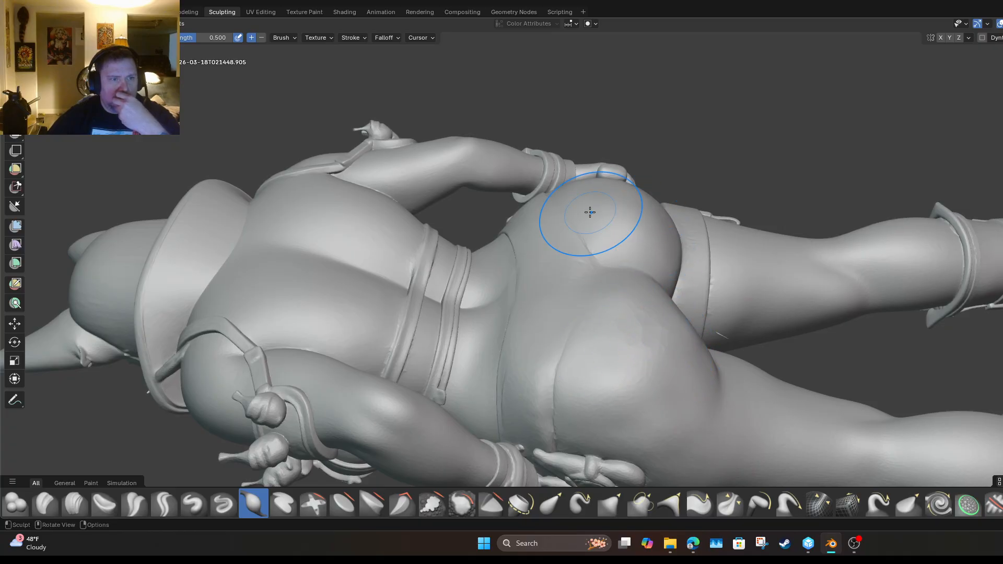
mouse_move(788, 270)
middle_mouse_down()
mouse_move(379, 275)
mouse_move(793, 235)
middle_mouse_up()
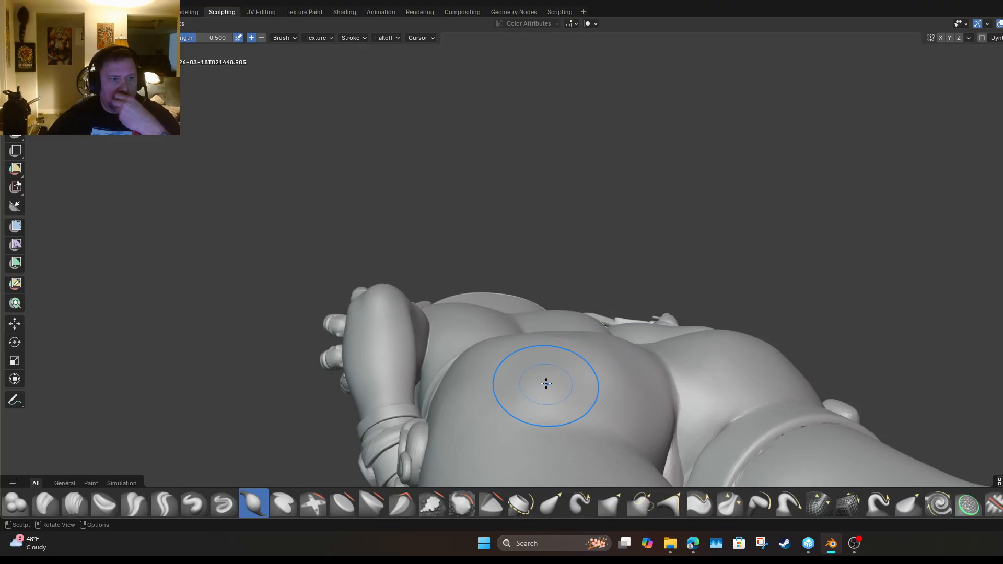
Inflate both sides of the chest and the straps across it with an enlarged brush at strength 0.500.
mouse_move(641, 345)
middle_mouse_down()
mouse_move(669, 413)
mouse_move(716, 413)
mouse_move(742, 350)
mouse_move(956, 209)
middle_mouse_up()
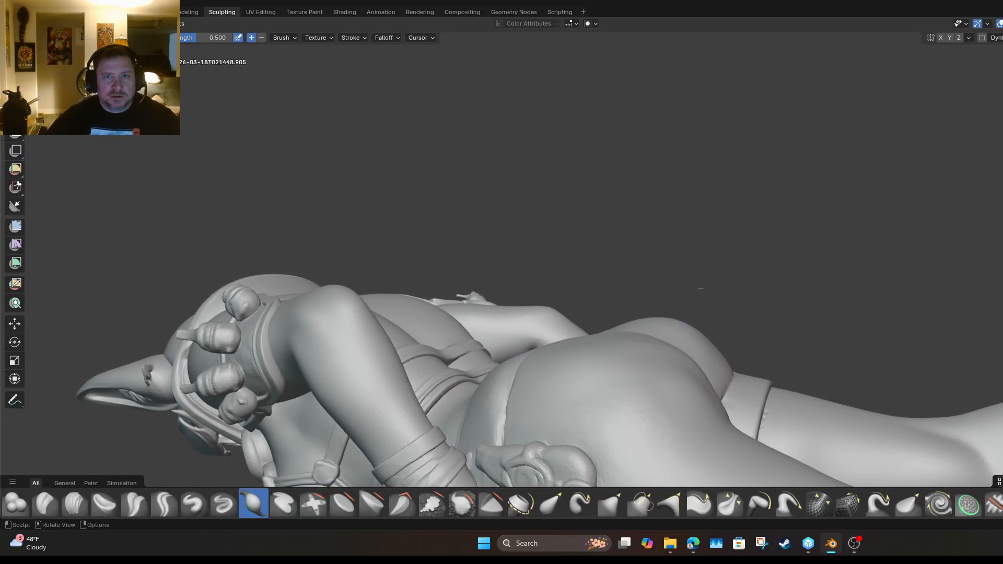
mouse_move(699, 288)
middle_mouse_down()
mouse_move(389, 269)
mouse_move(191, 238)
mouse_move(672, 331)
middle_mouse_up()
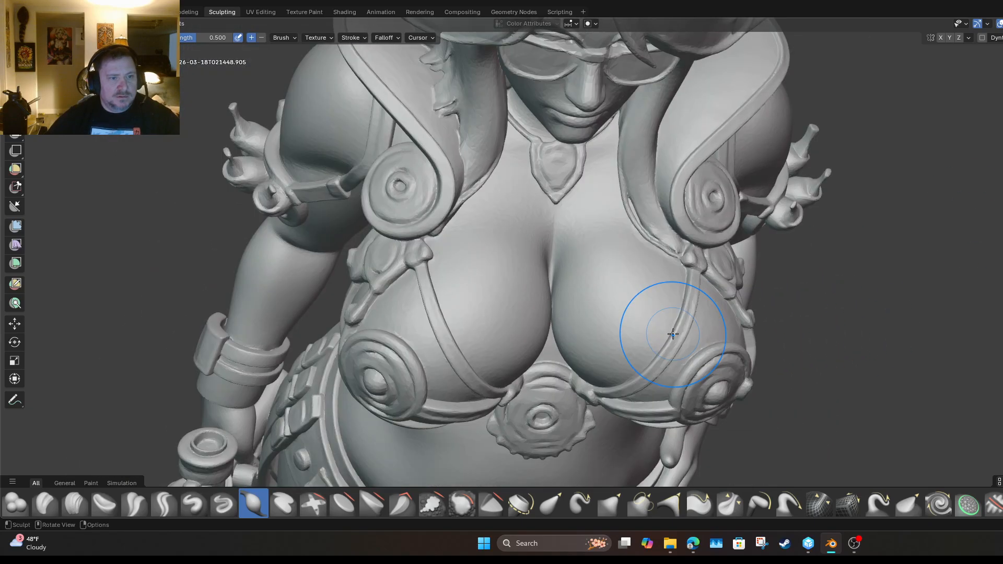
scroll(672, 333, "down", 2)
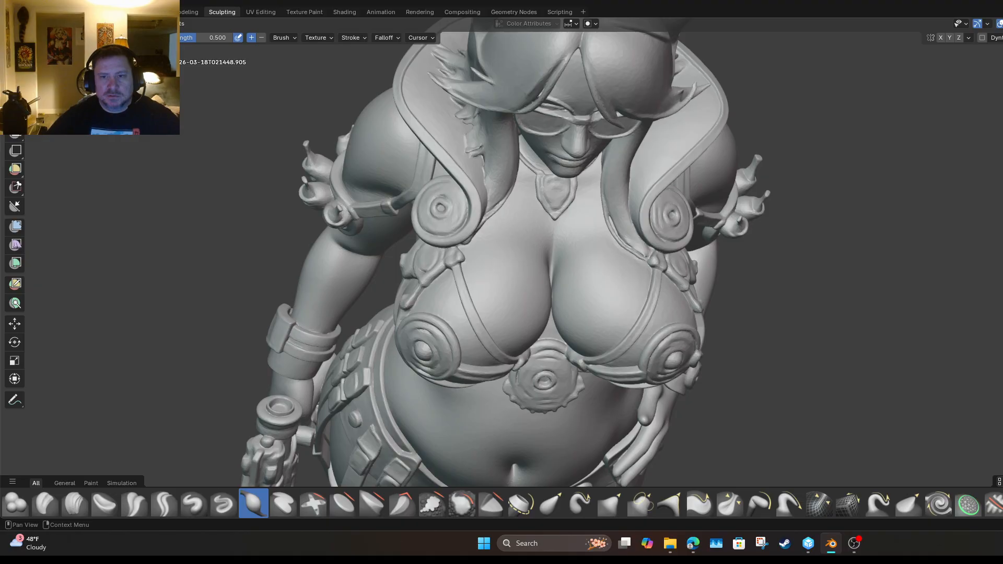
left_click_drag(99, 37, 110, 37)
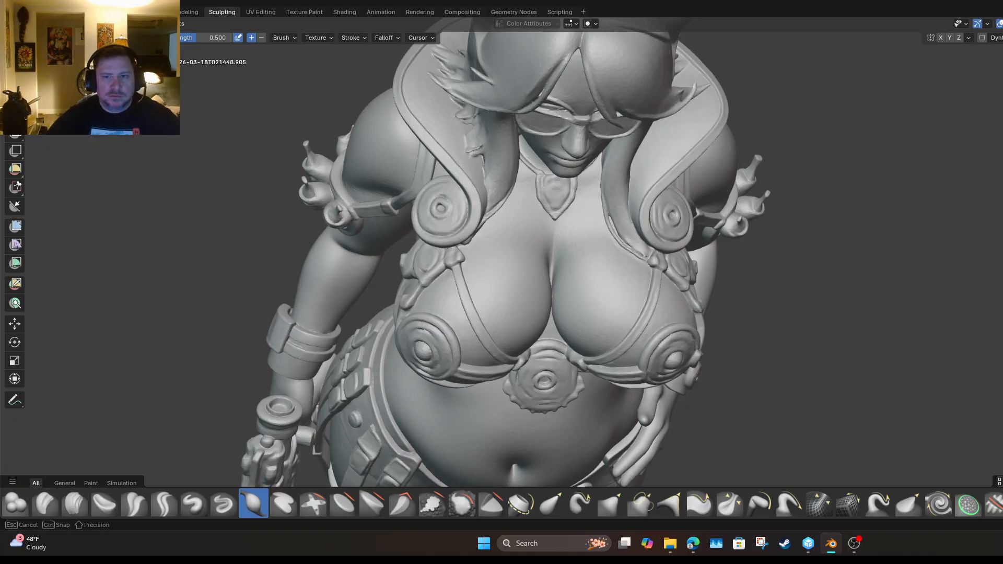
left_click_drag(488, 312, 495, 300)
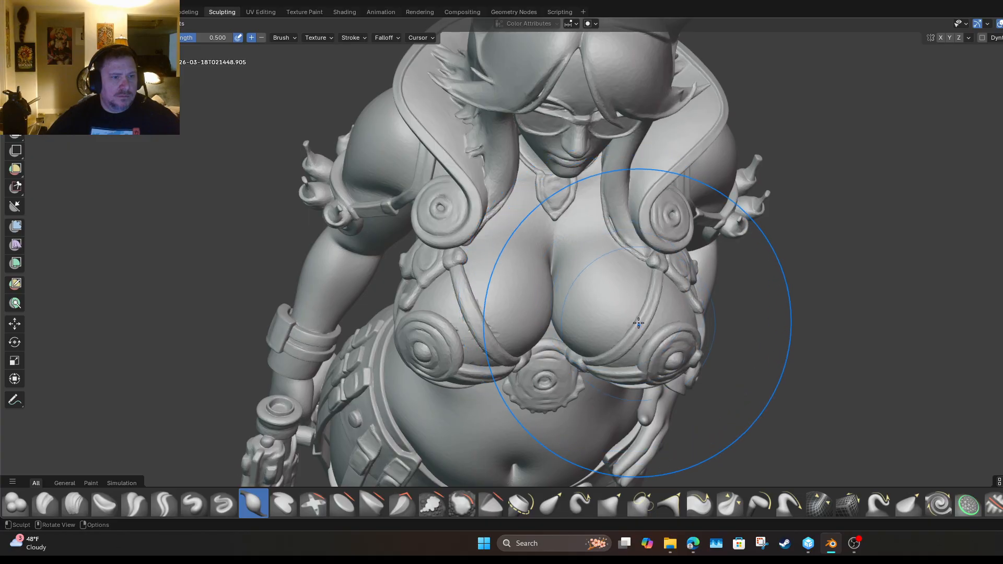
left_click_drag(461, 330, 470, 327)
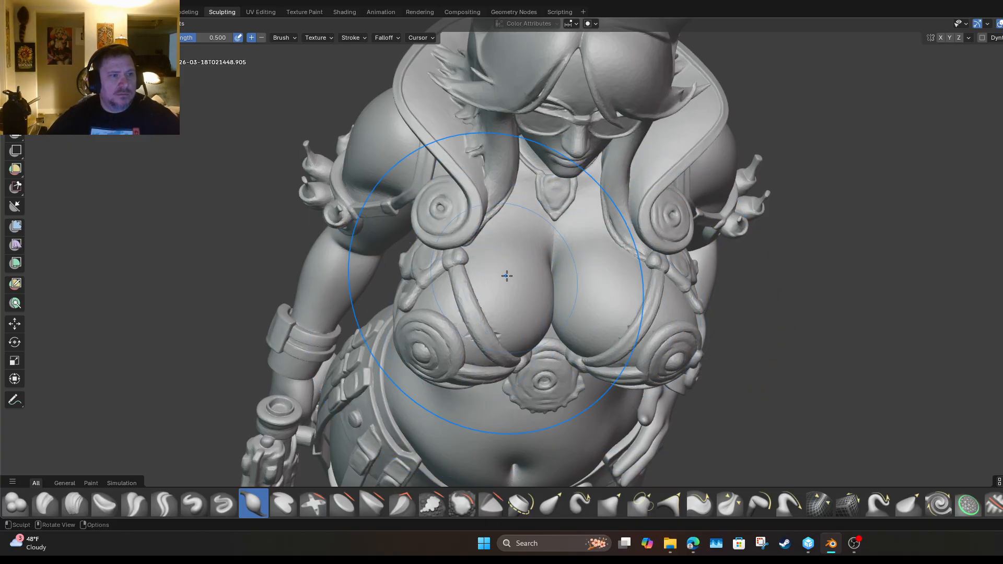
Set the inflate brush to a smaller size and strength 0.122, and build up the crown of the right buttock.
scroll(679, 264, "down", 5)
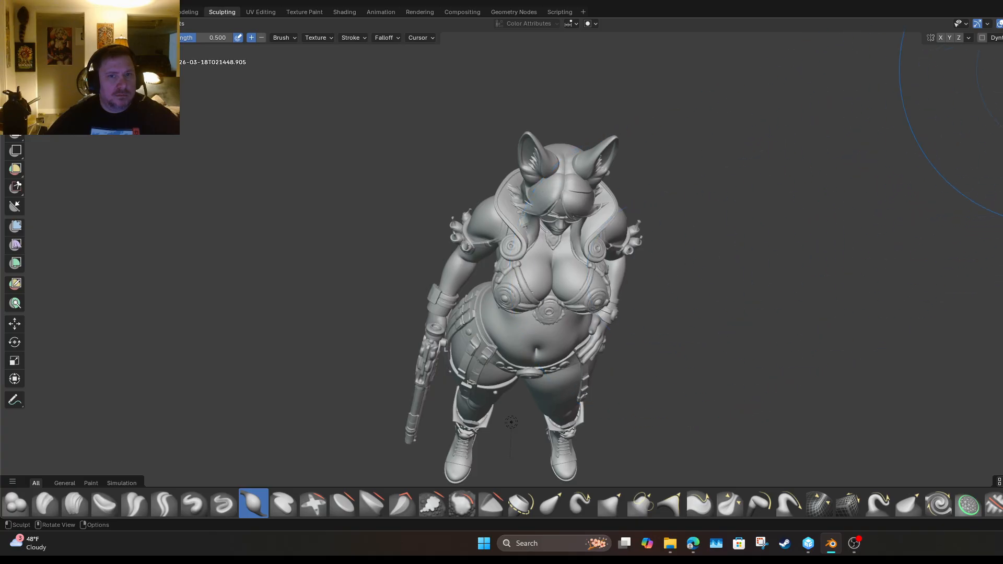
mouse_move(511, 422)
middle_mouse_down()
mouse_move(643, 480)
mouse_move(860, 320)
mouse_move(879, 268)
mouse_move(890, 314)
mouse_move(837, 441)
mouse_move(846, 366)
mouse_move(854, 396)
mouse_move(884, 347)
middle_mouse_up()
scroll(576, 383, "up", 5)
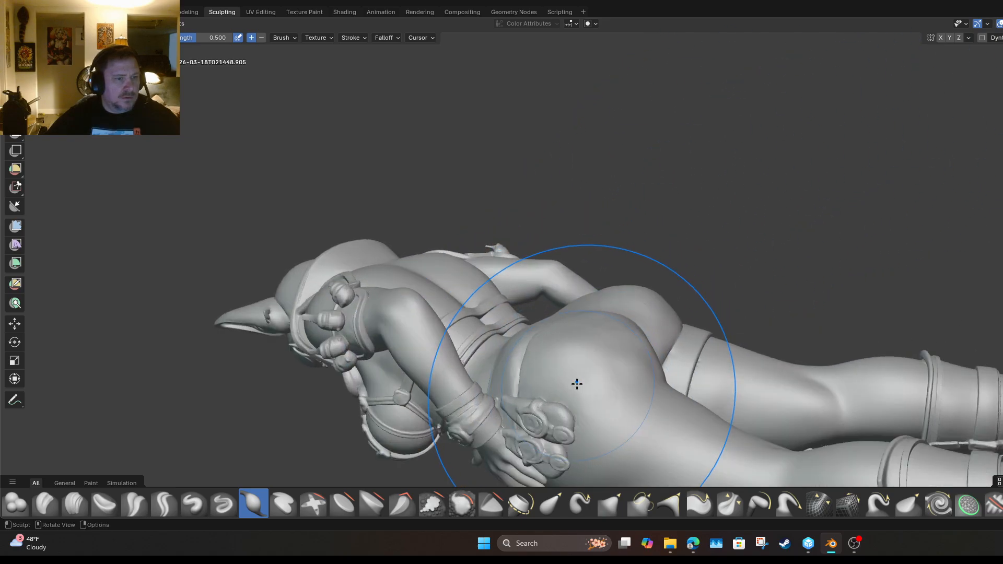
scroll(577, 384, "up", 1)
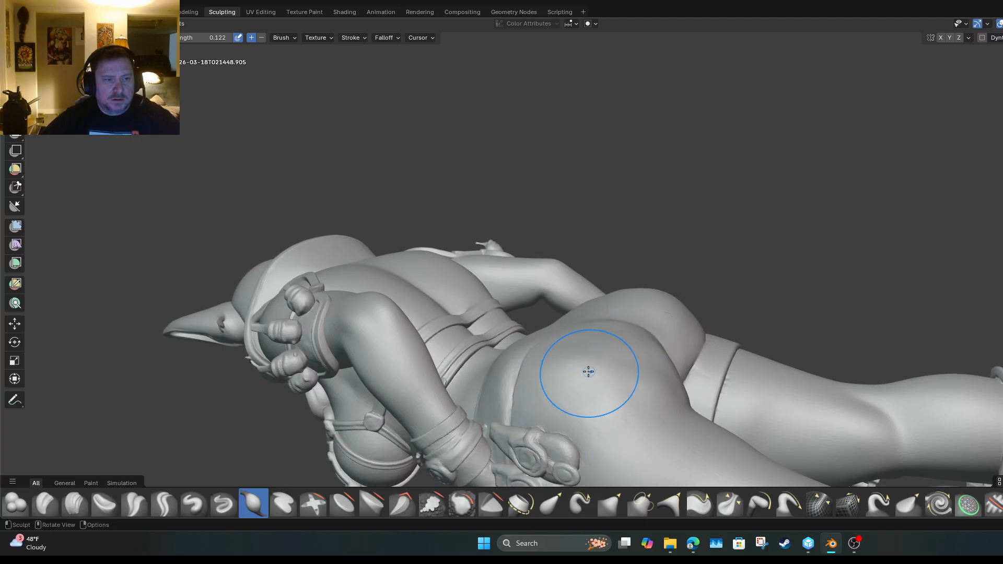
mouse_move(670, 340)
left_mouse_down()
mouse_move(687, 346)
mouse_move(666, 295)
mouse_move(682, 302)
left_mouse_up()
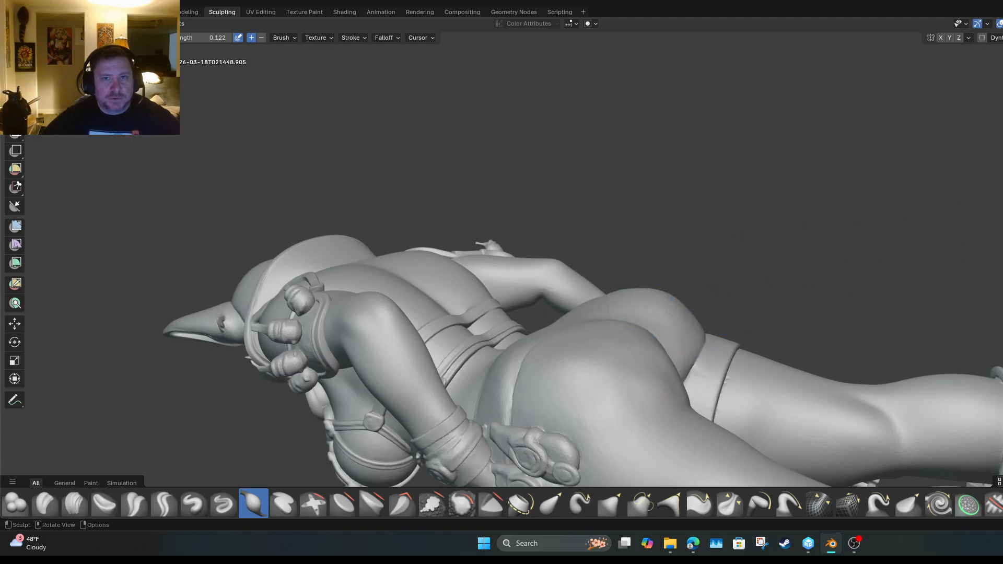
Round out the upper contours of both buttocks as seen in side profile with the inflate brush at strength 0.122.
mouse_move(674, 308)
middle_mouse_down()
mouse_move(410, 270)
mouse_move(415, 225)
mouse_move(428, 289)
middle_mouse_up()
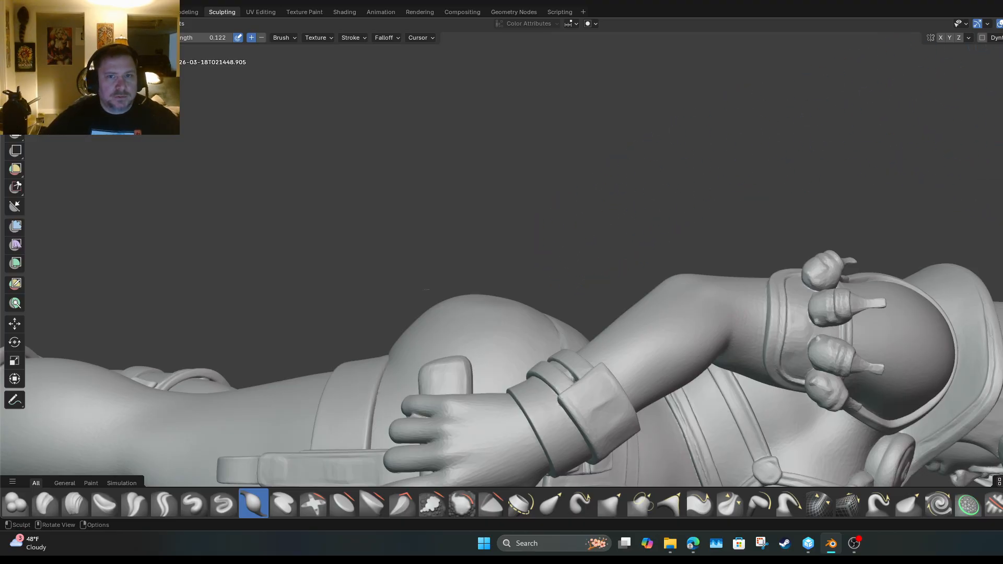
middle_click_drag(449, 294, 516, 313)
mouse_move(516, 360)
left_mouse_down()
mouse_move(534, 393)
mouse_move(567, 390)
left_mouse_up()
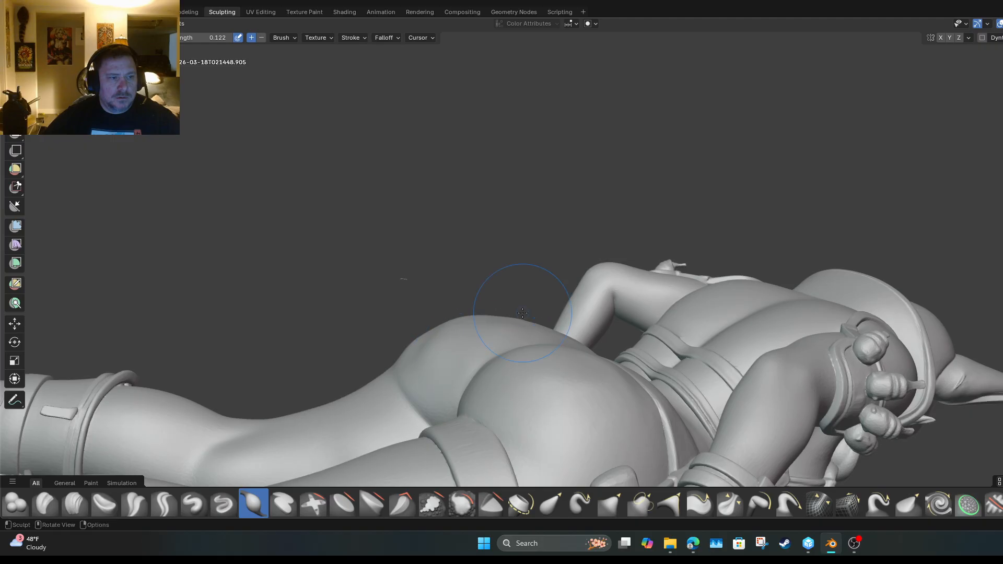
mouse_move(491, 318)
left_mouse_down()
mouse_move(447, 330)
mouse_move(485, 318)
mouse_move(420, 361)
left_mouse_up()
middle_click_drag(459, 328, 606, 314)
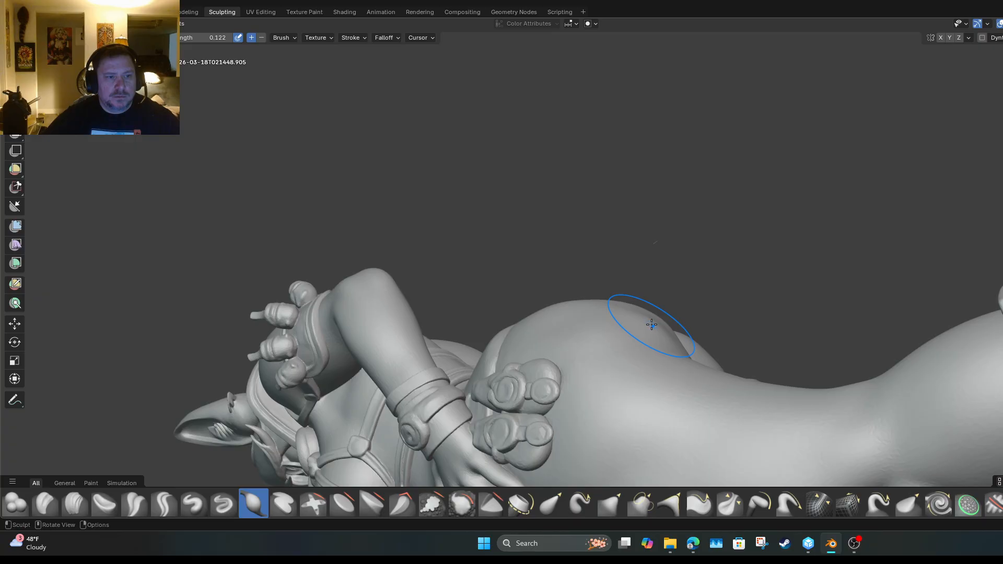
left_click_drag(644, 317, 598, 322)
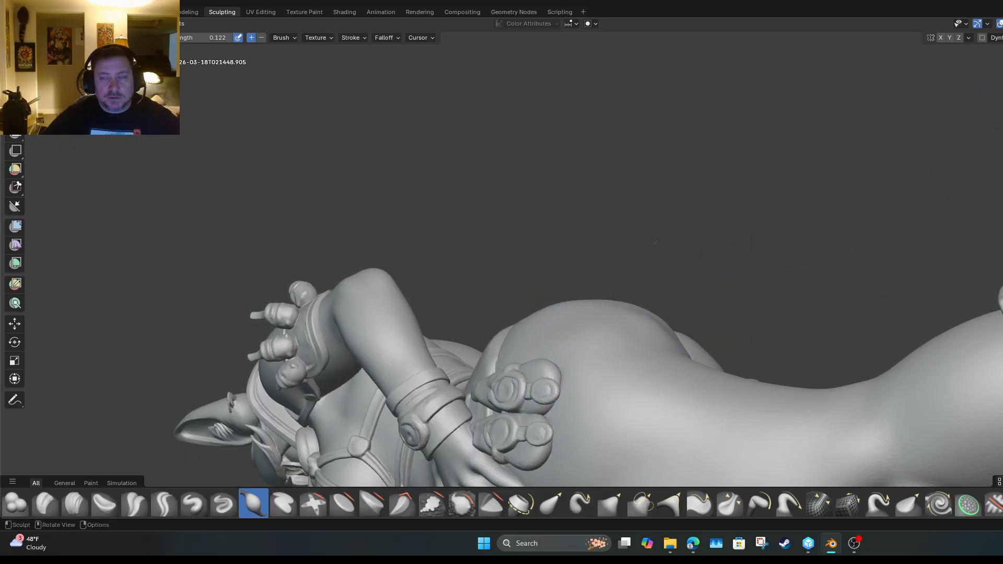
Add volume across the backs of both buttocks and the outer side of the left one at strength 0.122.
mouse_move(752, 238)
middle_mouse_down()
mouse_move(744, 314)
mouse_move(697, 341)
middle_mouse_up()
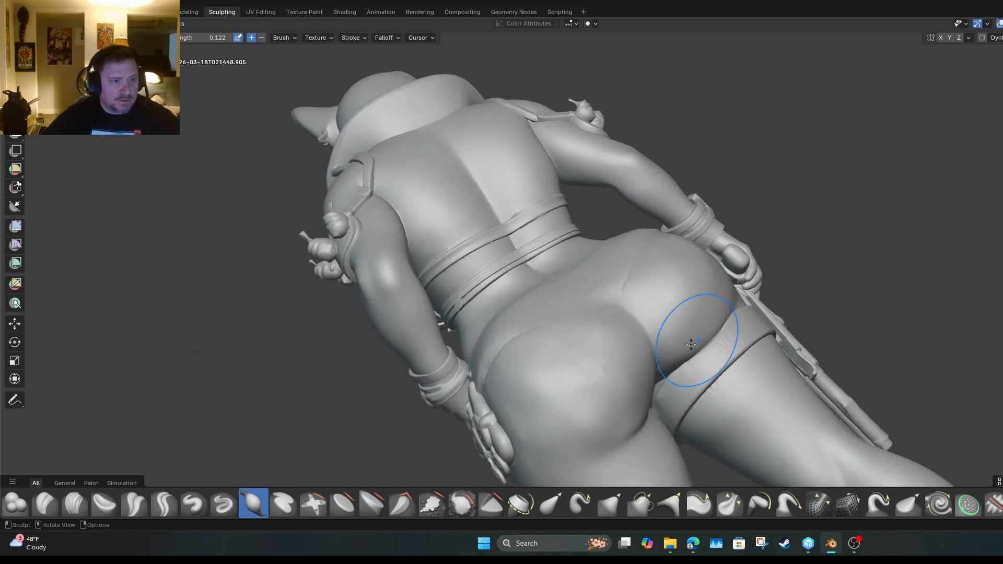
left_click_drag(608, 431, 600, 366)
left_click_drag(610, 415, 603, 350)
mouse_move(605, 399)
left_mouse_down()
mouse_move(601, 338)
mouse_move(601, 356)
mouse_move(653, 357)
left_mouse_up()
mouse_move(684, 317)
left_mouse_down()
mouse_move(674, 264)
mouse_move(669, 277)
left_mouse_up()
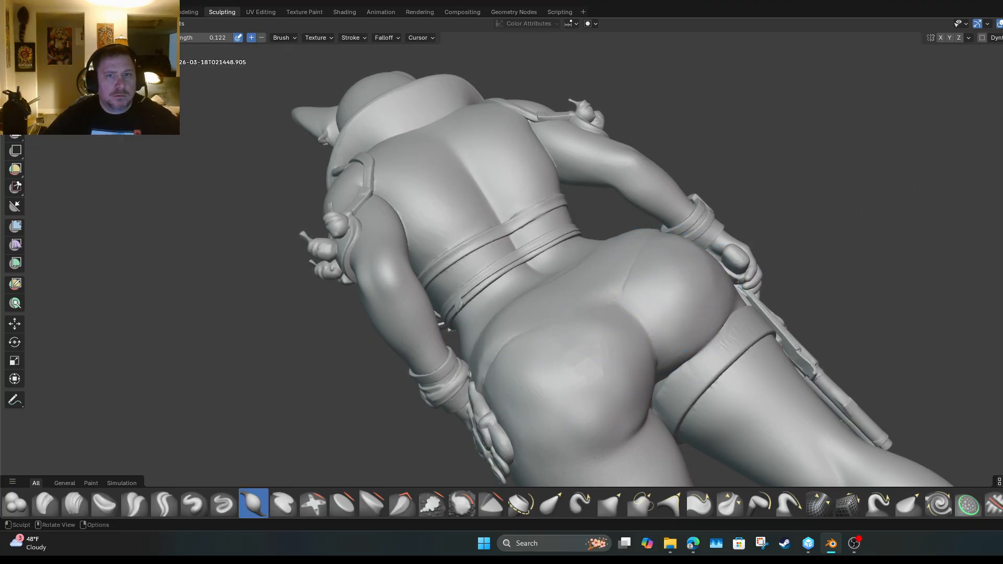
mouse_move(590, 313)
middle_mouse_down()
mouse_move(635, 298)
mouse_move(679, 313)
mouse_move(825, 220)
mouse_move(920, 177)
mouse_move(418, 418)
mouse_move(1, 559)
middle_mouse_up()
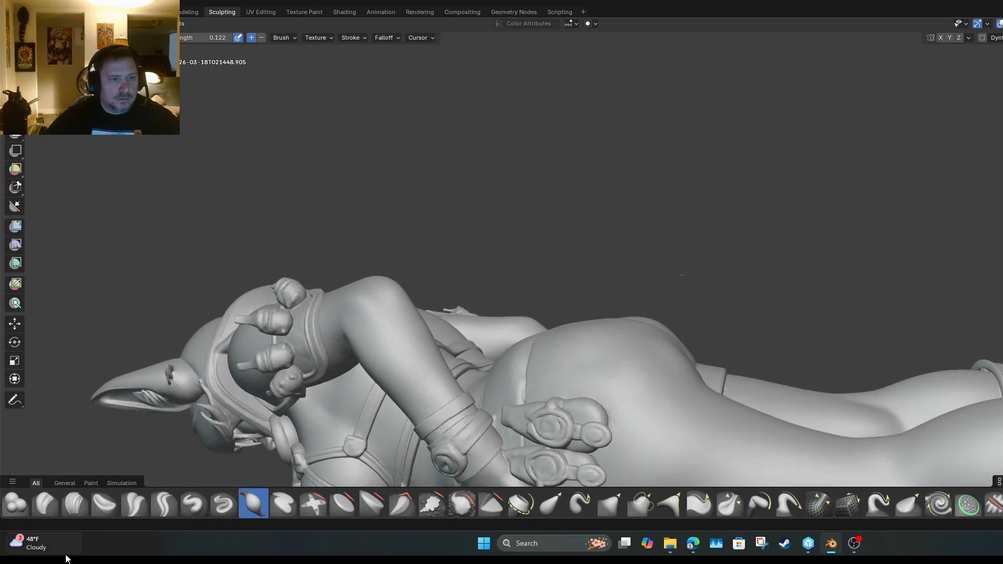
mouse_move(616, 384)
left_mouse_down()
mouse_move(617, 342)
mouse_move(635, 352)
left_mouse_up()
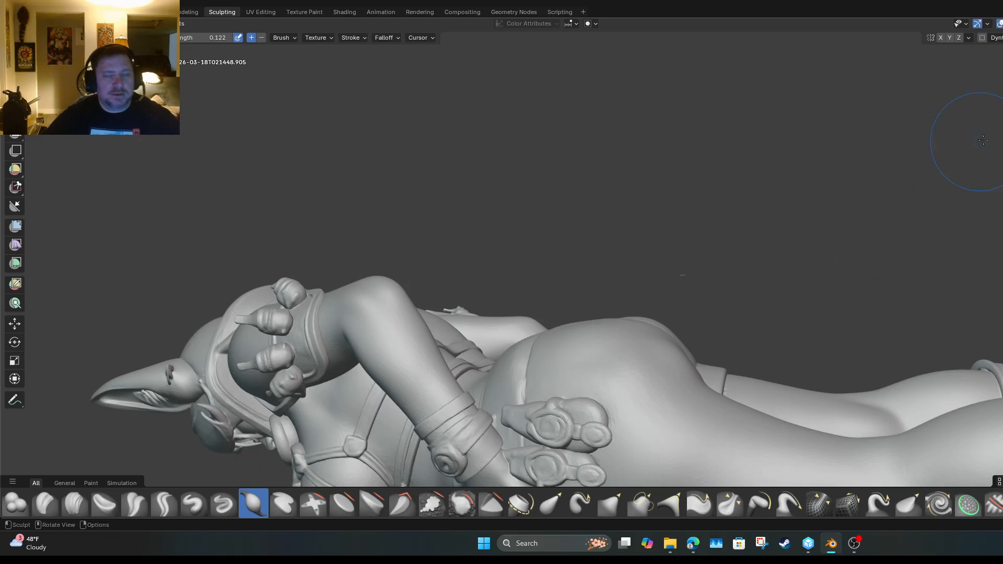
Smooth the inner edge, lower side and crown of the left buttock with the smoothing brush at strength 0.084.
mouse_move(905, 207)
middle_mouse_down()
mouse_move(569, 226)
mouse_move(966, 139)
middle_mouse_up()
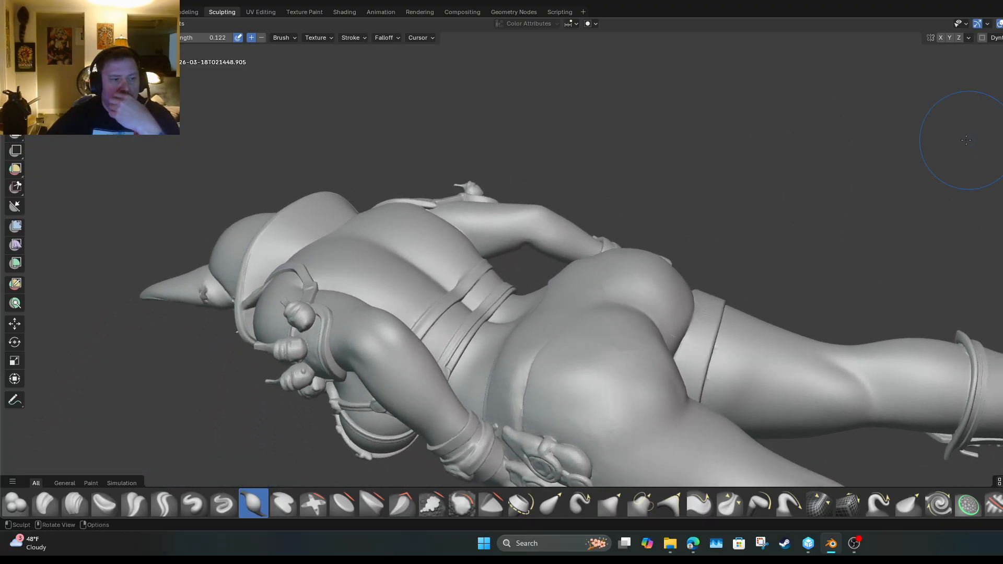
left_click(471, 509)
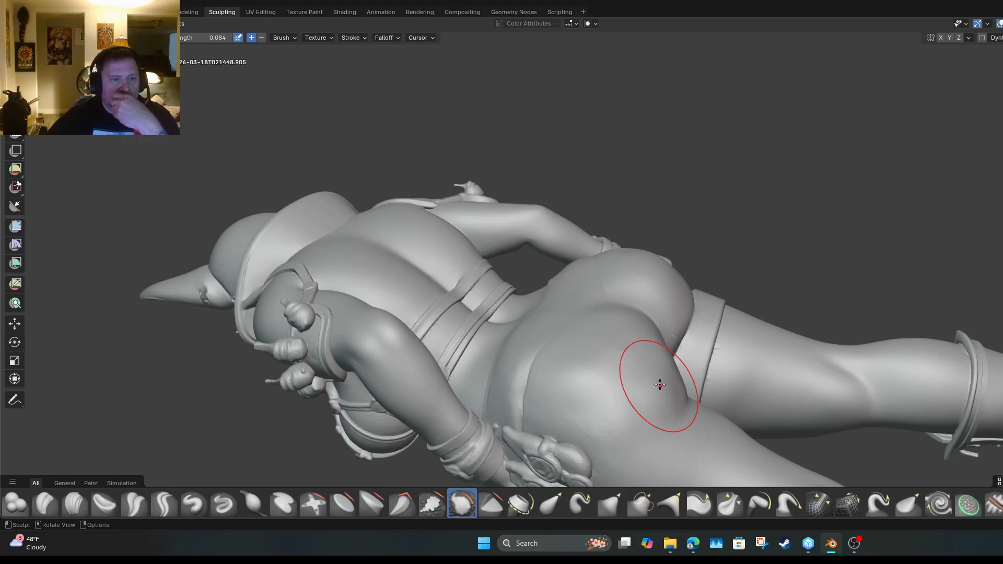
left_click_drag(676, 367, 674, 364)
mouse_move(584, 415)
left_mouse_down()
mouse_move(575, 402)
mouse_move(656, 402)
left_mouse_up()
left_click_drag(603, 425, 598, 429)
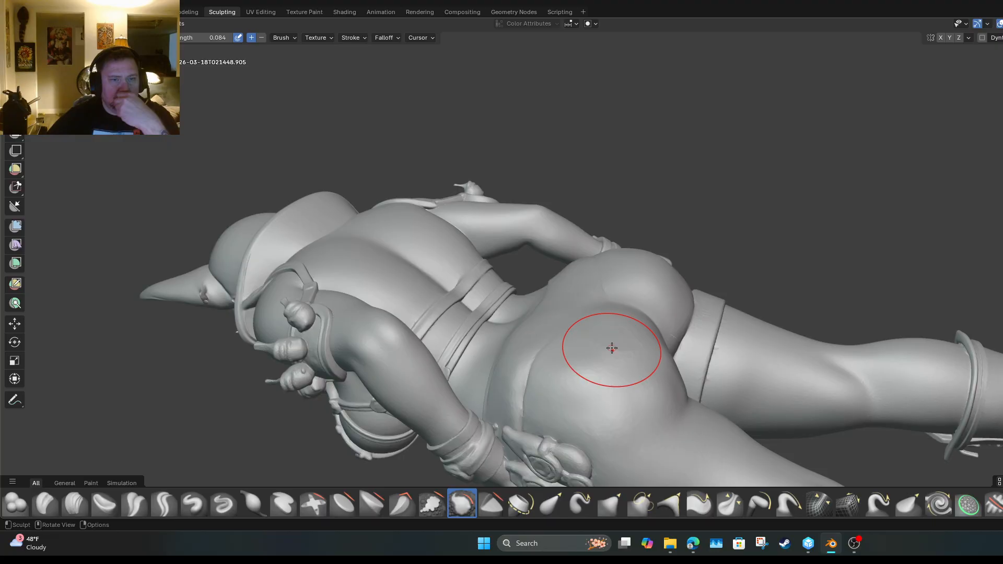
mouse_move(628, 342)
left_mouse_down()
mouse_move(600, 342)
mouse_move(640, 338)
mouse_move(616, 370)
mouse_move(605, 361)
mouse_move(631, 353)
left_mouse_up()
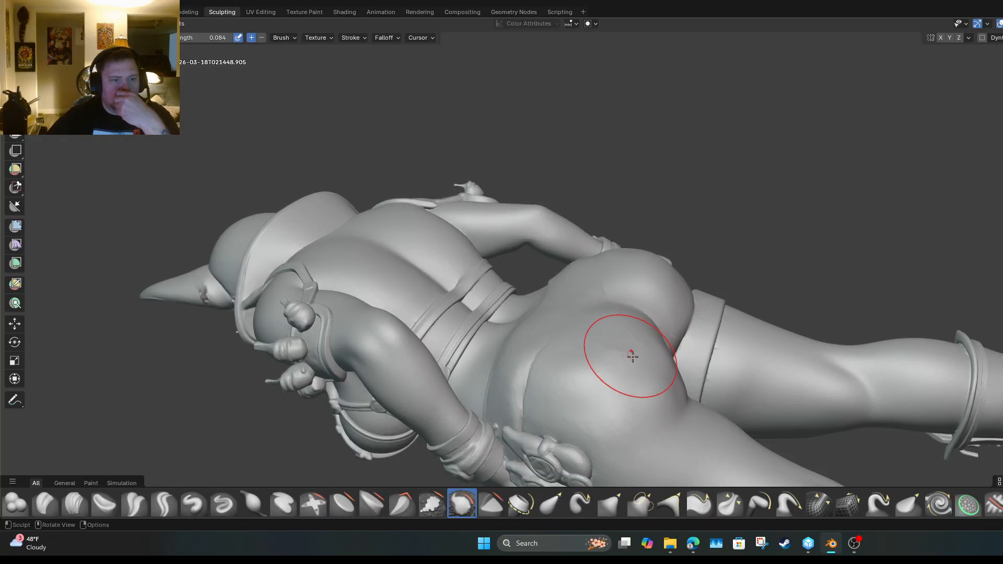
Even out the left buttock's crown along its side silhouette with the smoothing brush at strength 0.084.
mouse_move(674, 336)
middle_mouse_down()
mouse_move(656, 246)
mouse_move(629, 206)
mouse_move(617, 210)
middle_mouse_up()
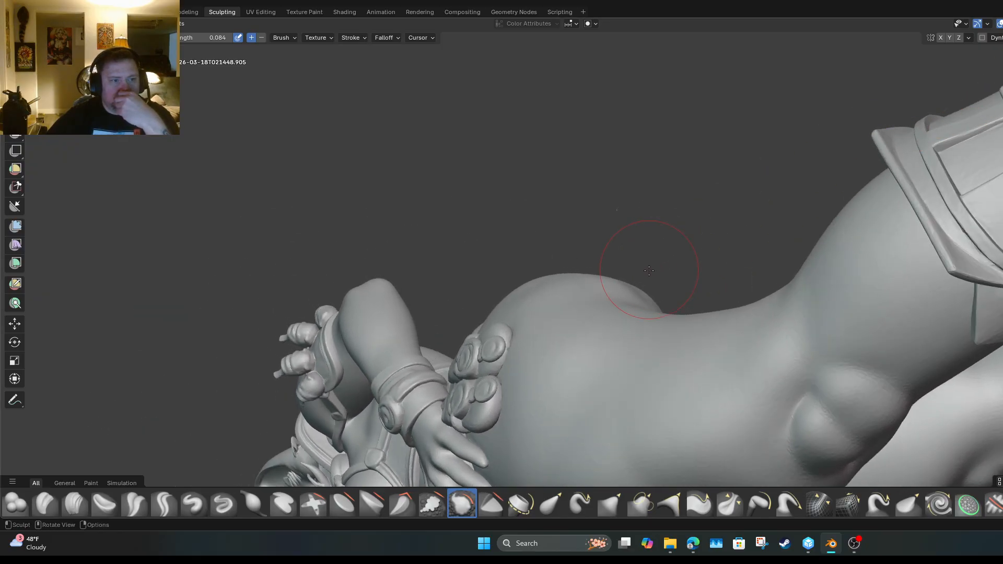
mouse_move(619, 287)
left_mouse_down()
mouse_move(640, 298)
mouse_move(625, 287)
left_mouse_up()
left_click_drag(528, 291, 543, 283)
left_click_drag(646, 293, 648, 295)
Smooth the backs of both buttocks across the cleft from below at strength 0.084.
mouse_move(653, 313)
middle_mouse_down()
mouse_move(549, 376)
mouse_move(531, 407)
middle_mouse_up()
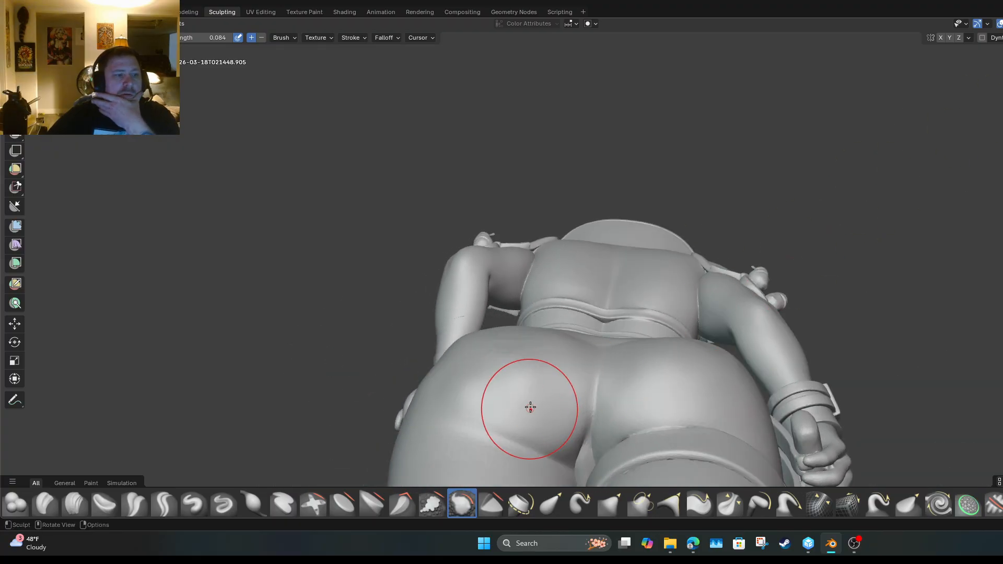
mouse_move(492, 365)
left_mouse_down()
mouse_move(514, 402)
mouse_move(564, 392)
left_mouse_up()
left_click_drag(705, 383, 617, 375)
mouse_move(566, 372)
left_mouse_down()
mouse_move(526, 361)
mouse_move(491, 366)
mouse_move(511, 358)
mouse_move(463, 383)
left_mouse_up()
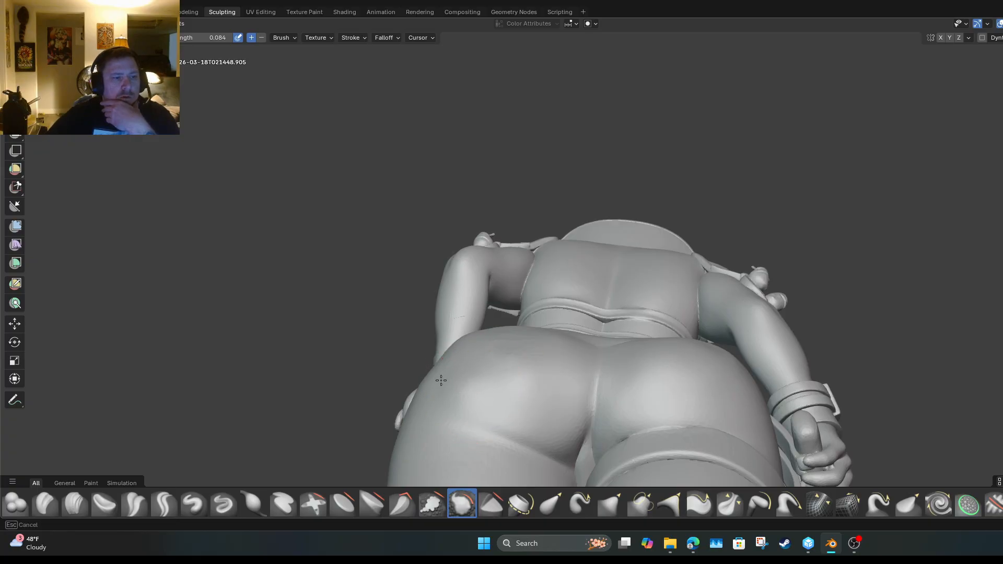
left_click_drag(479, 409, 486, 407)
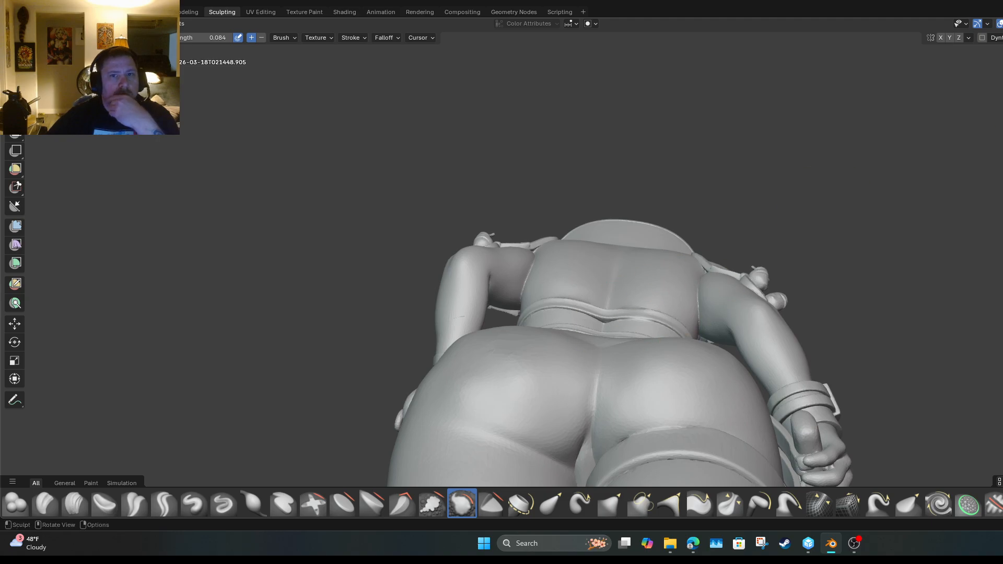
Smooth the left buttock's curve beside the garment edge from an upside-down side view at strength 0.084.
mouse_move(601, 365)
middle_mouse_down()
mouse_move(632, 359)
mouse_move(605, 358)
mouse_move(572, 205)
middle_mouse_up()
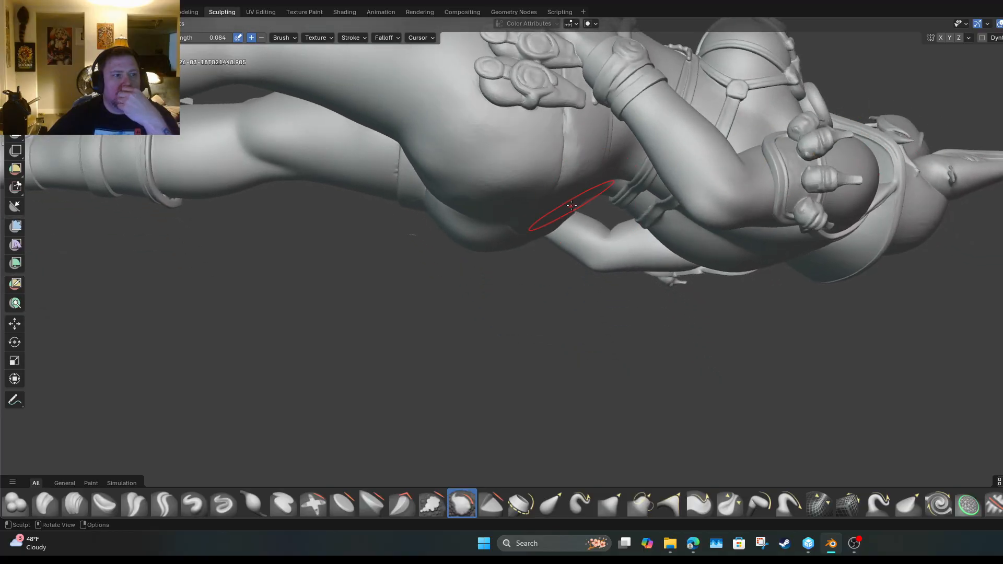
left_click_drag(483, 224, 483, 183)
mouse_move(494, 217)
left_mouse_down()
mouse_move(475, 157)
mouse_move(489, 191)
mouse_move(462, 152)
left_mouse_up()
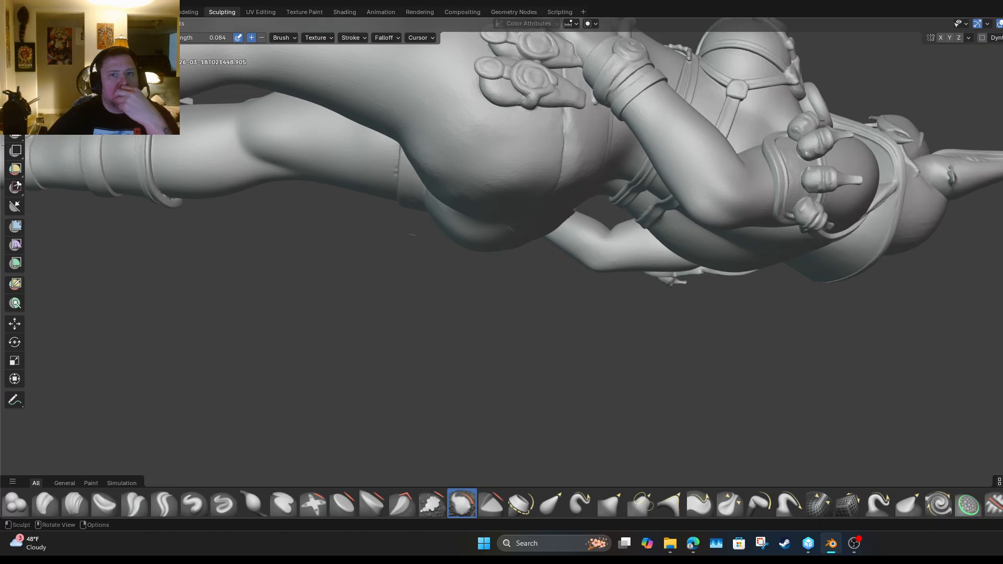
middle_click_drag(411, 235, 520, 373)
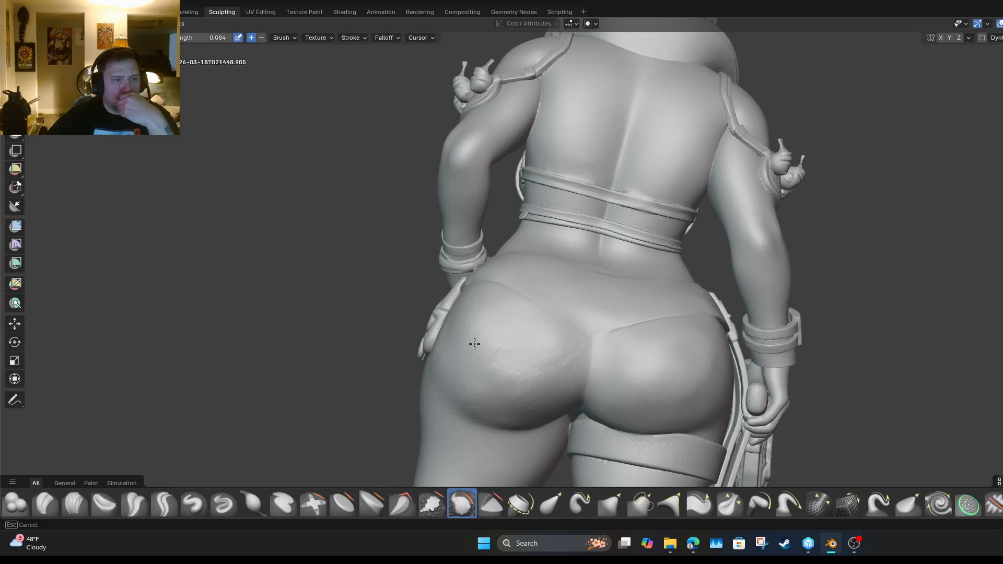
Smooth the uneven surface of the figure's left buttock, finishing with the flattening brush at strength 0.291.
left_click_drag(509, 362, 622, 340)
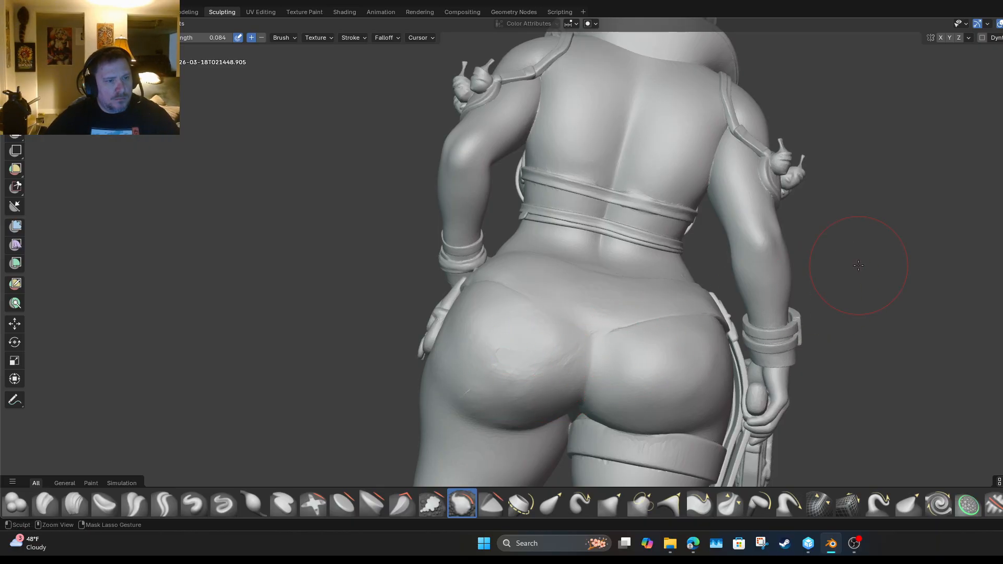
middle_click_drag(631, 358, 524, 403, "ctrl")
middle_click_drag(517, 340, 529, 444, "ctrl")
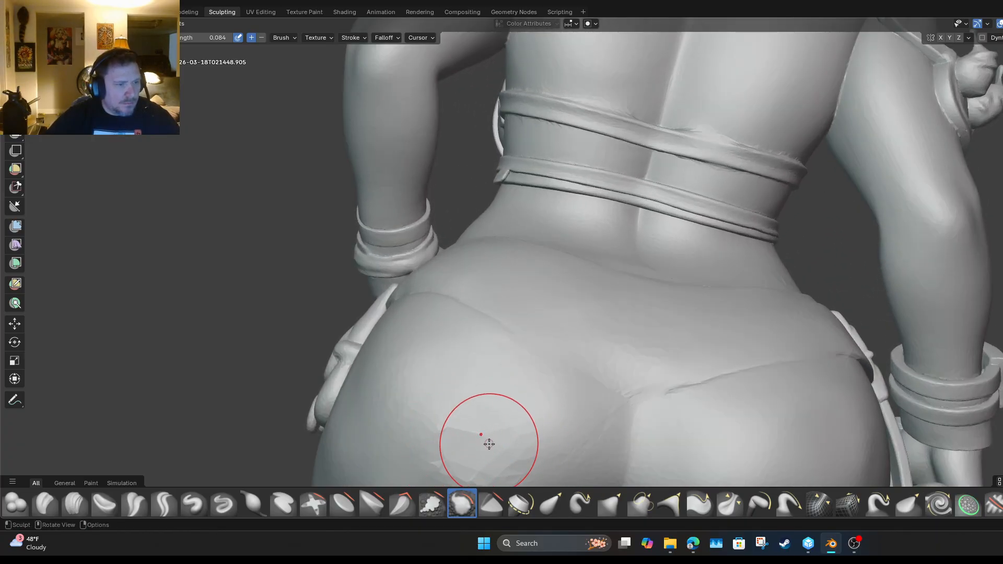
left_click(341, 502)
scroll(394, 459, "down", 2)
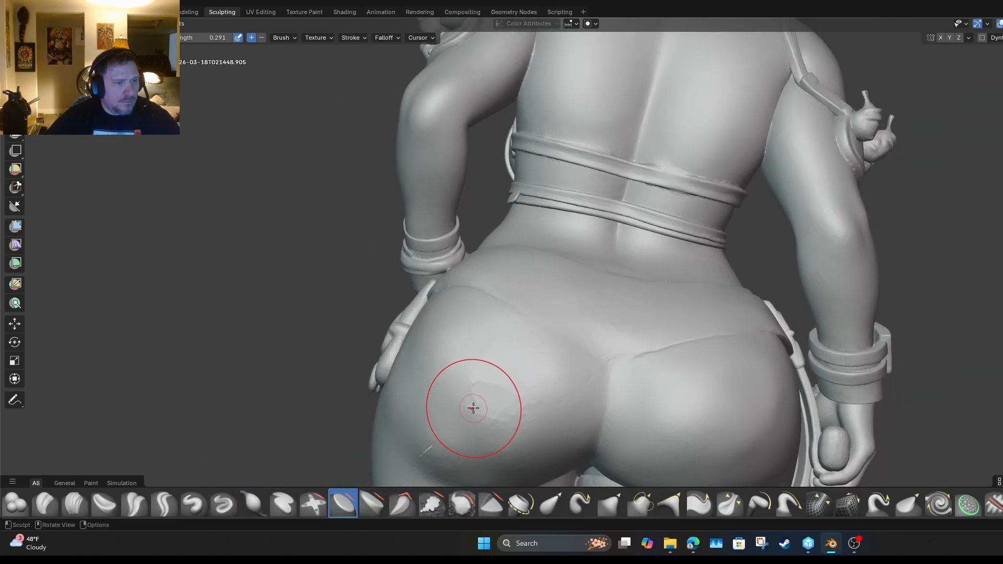
left_click_drag(460, 394, 469, 361)
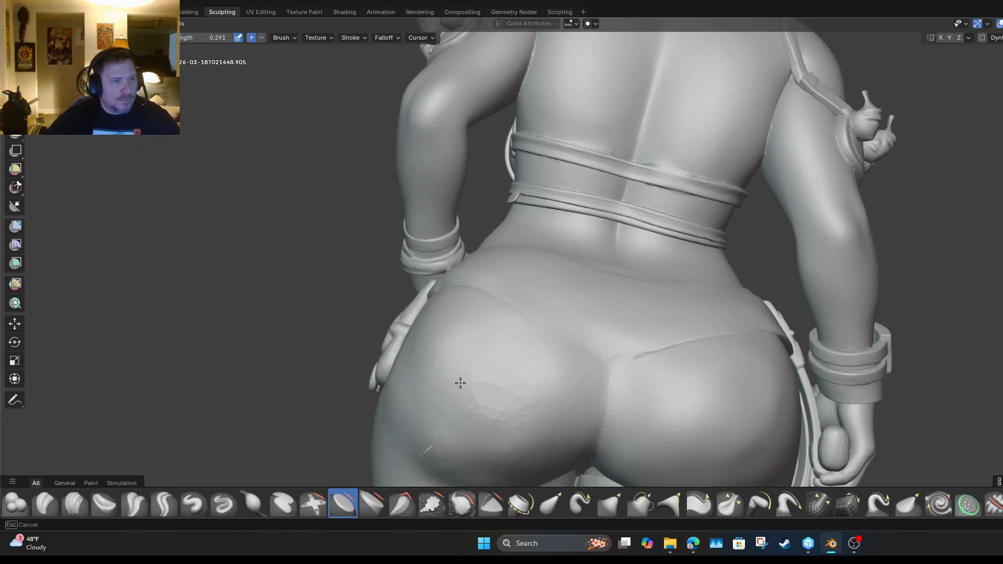
scroll(561, 411, "down", 4)
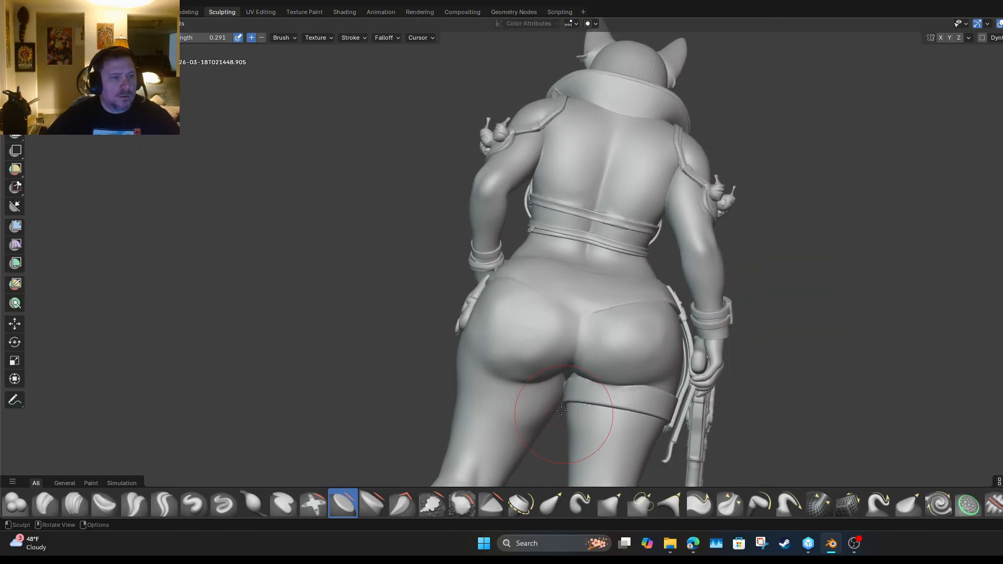
Even out the side profile of the left buttock with several flattening strokes around its upper curve.
mouse_move(494, 354)
middle_mouse_down()
mouse_move(543, 346)
mouse_move(649, 265)
mouse_move(621, 325)
middle_mouse_up()
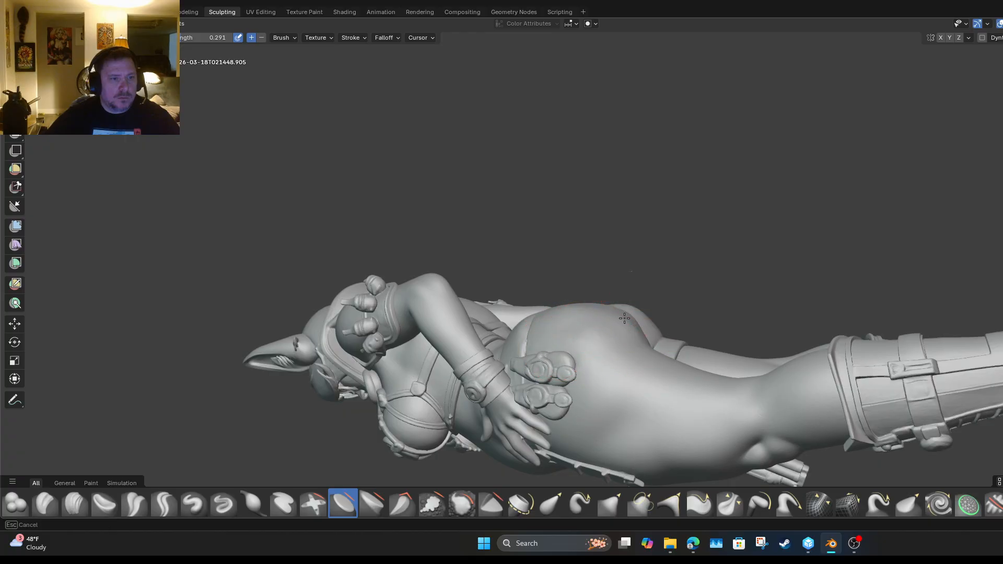
left_click_drag(620, 310, 642, 335)
mouse_move(624, 312)
left_mouse_down()
mouse_move(638, 334)
mouse_move(614, 342)
mouse_move(596, 318)
mouse_move(600, 351)
mouse_move(583, 326)
mouse_move(565, 333)
left_mouse_up()
left_click_drag(562, 330, 543, 342)
left_click_drag(608, 320, 577, 335)
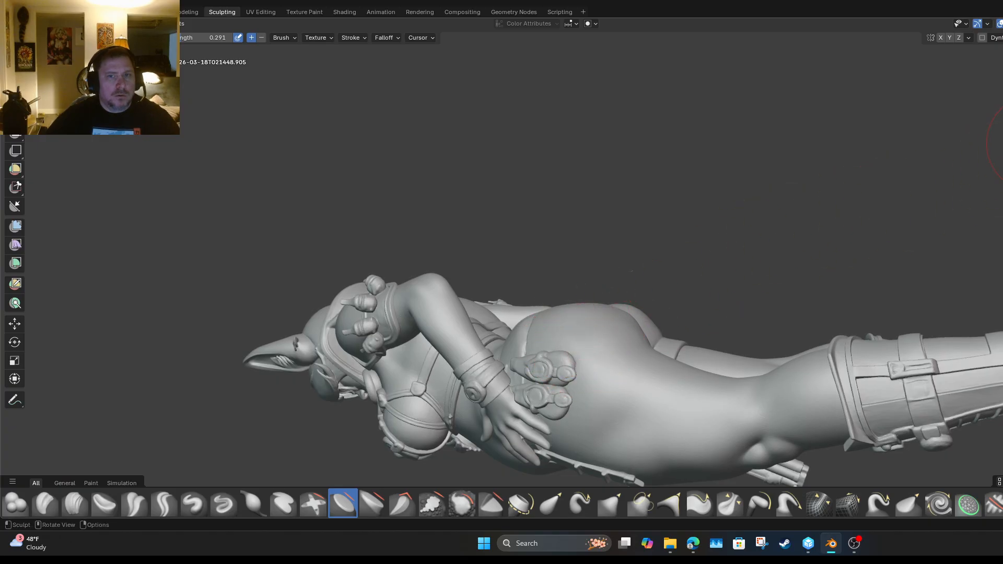
Flatten remaining bumps on the crest of the right buttock and across the broad side of the left one.
middle_click_drag(987, 166, 810, 161)
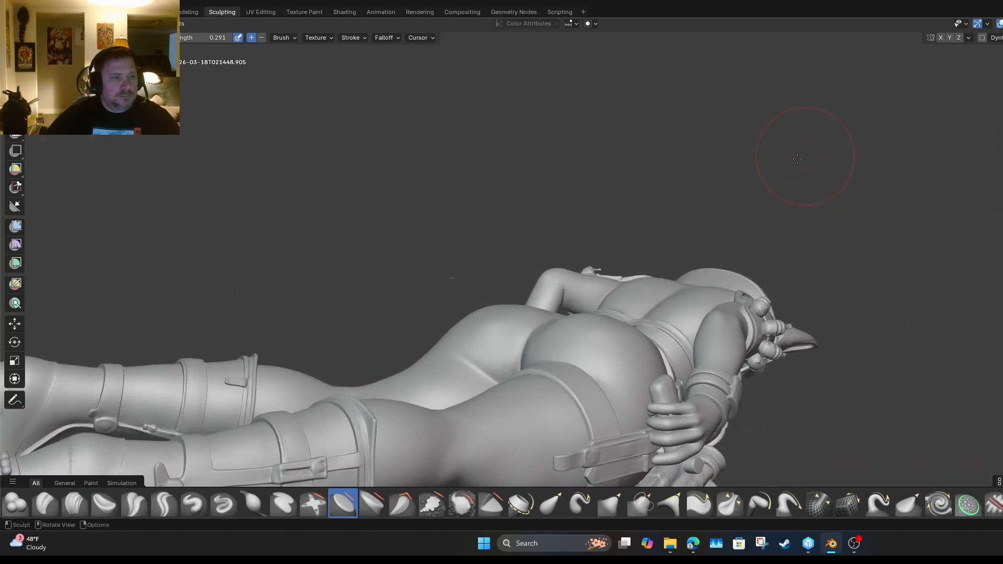
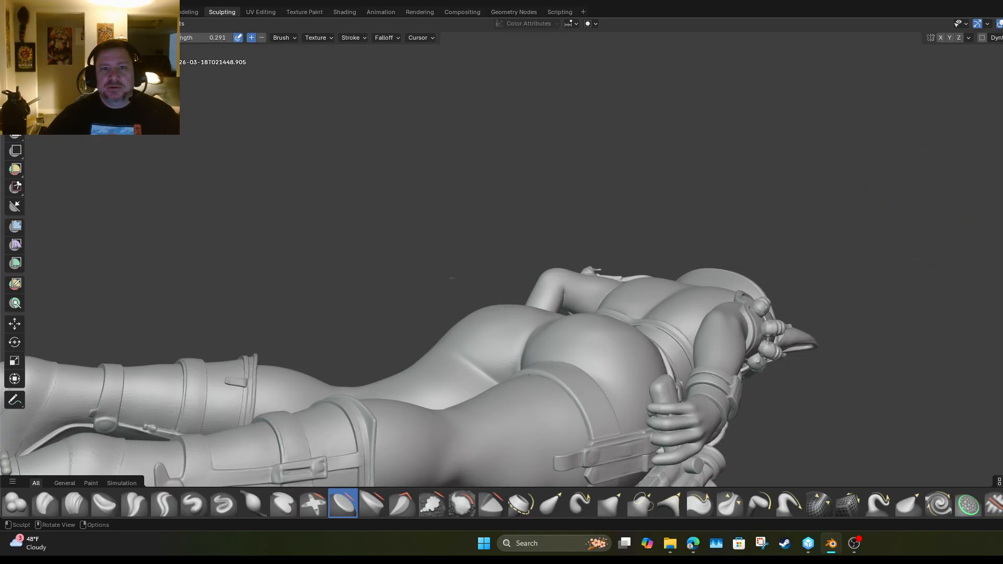
mouse_move(451, 278)
middle_mouse_down()
mouse_move(508, 338)
mouse_move(644, 301)
mouse_move(631, 301)
middle_mouse_up()
middle_click_drag(1000, 199, 991, 196)
scroll(965, 261, "up", 2)
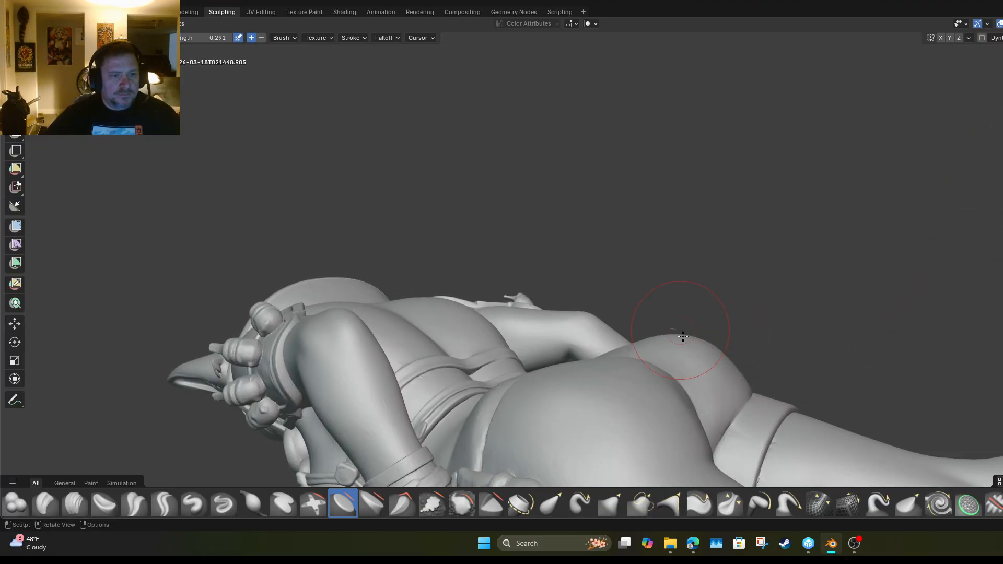
left_click_drag(683, 337, 697, 334)
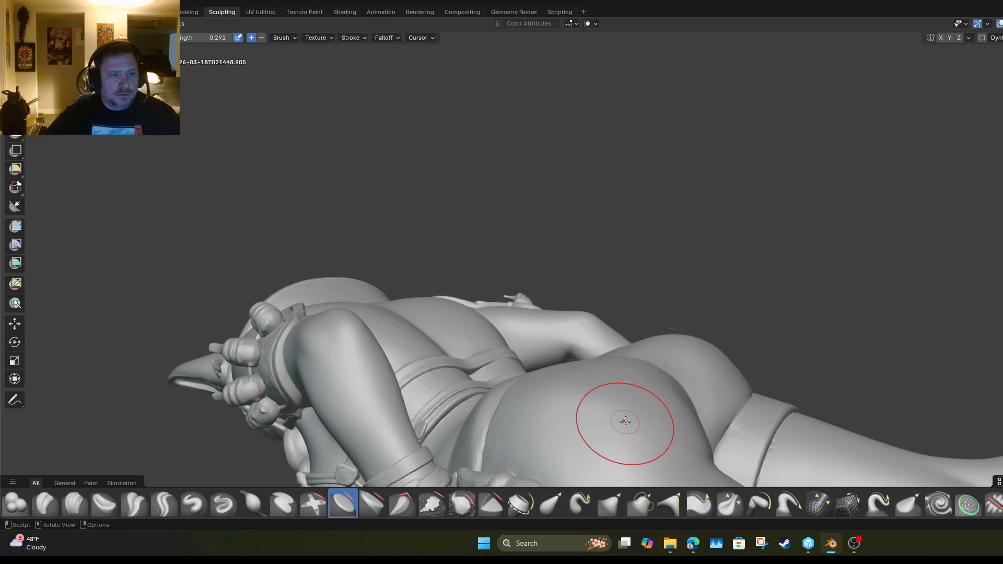
left_click_drag(625, 422, 586, 437)
mouse_move(680, 419)
left_mouse_down()
mouse_move(701, 445)
mouse_move(687, 411)
mouse_move(598, 402)
left_mouse_up()
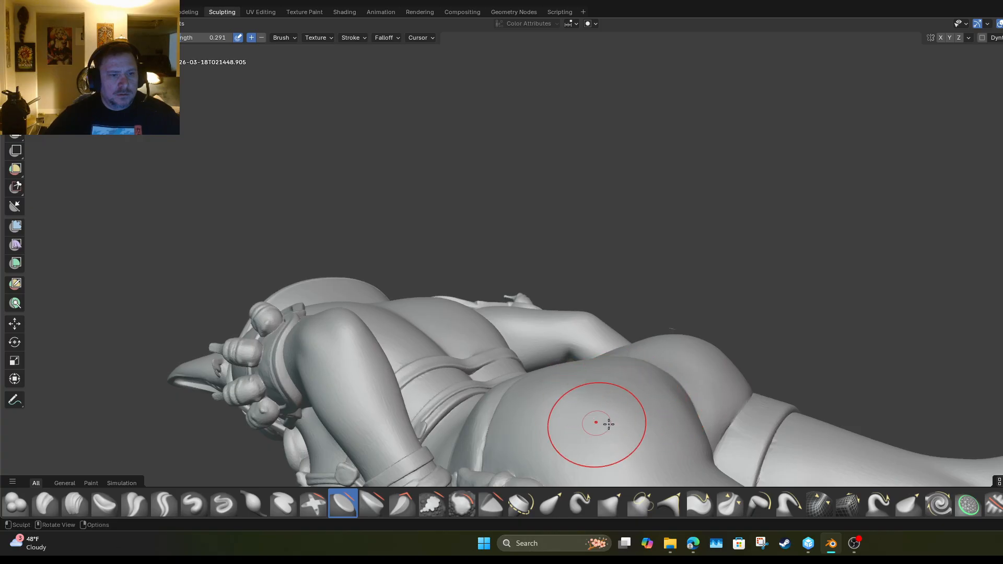
left_click_drag(645, 429, 708, 421)
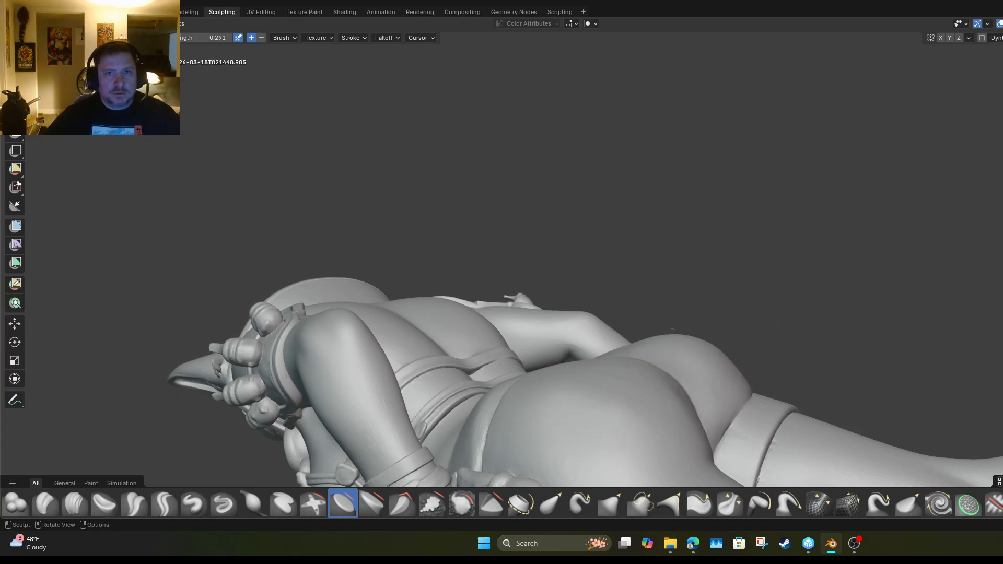
Refine the left buttock from above and behind with flattening strokes toward the outer hip and across its centre.
mouse_move(502, 261)
middle_mouse_down()
mouse_move(430, 85)
mouse_move(839, 208)
mouse_move(722, 303)
mouse_move(750, 347)
middle_mouse_up()
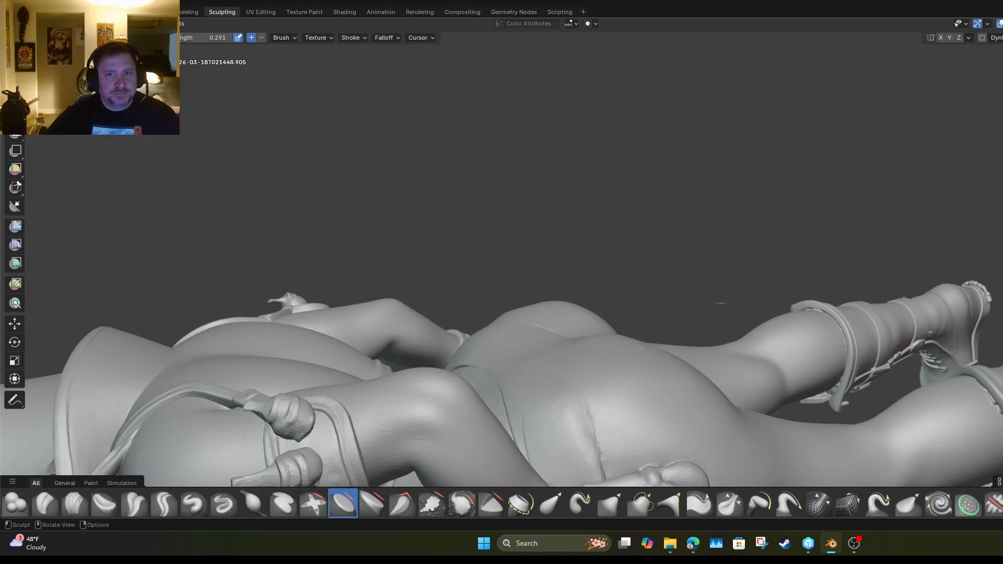
mouse_move(721, 303)
middle_mouse_down()
mouse_move(412, 282)
mouse_move(569, 385)
middle_mouse_up()
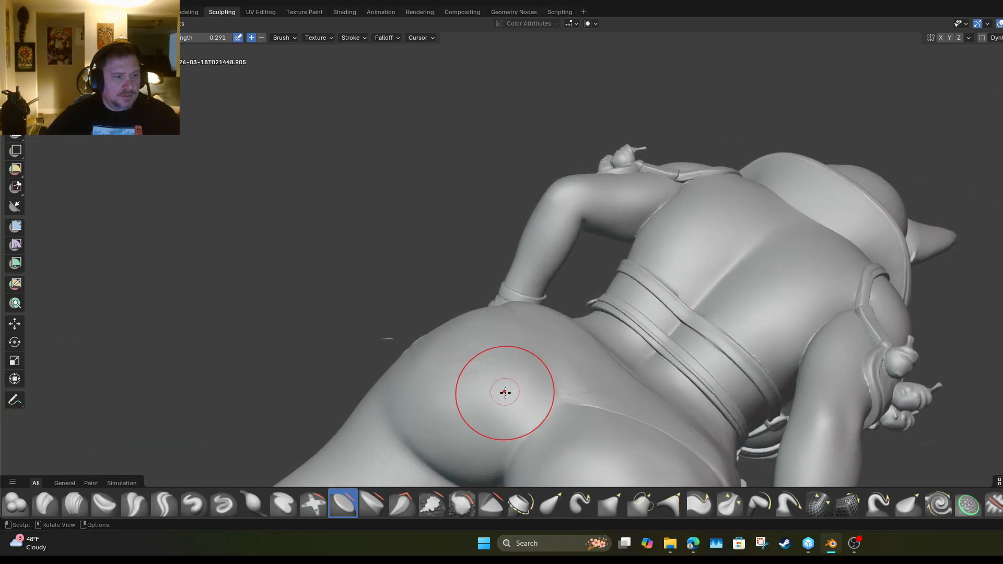
mouse_move(489, 395)
left_mouse_down()
mouse_move(425, 379)
mouse_move(450, 408)
left_mouse_up()
mouse_move(434, 410)
left_mouse_down()
mouse_move(407, 438)
mouse_move(361, 450)
left_mouse_up()
mouse_move(386, 339)
middle_mouse_down()
mouse_move(728, 298)
mouse_move(739, 230)
mouse_move(533, 334)
mouse_move(718, 306)
middle_mouse_up()
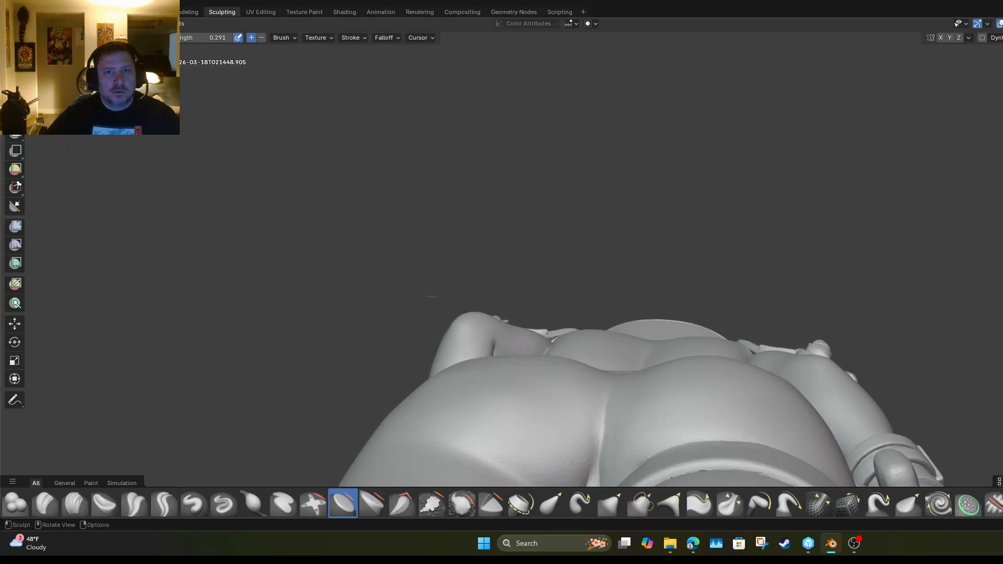
mouse_move(431, 297)
middle_mouse_down()
mouse_move(458, 362)
mouse_move(401, 332)
mouse_move(613, 92)
mouse_move(821, 246)
middle_mouse_up()
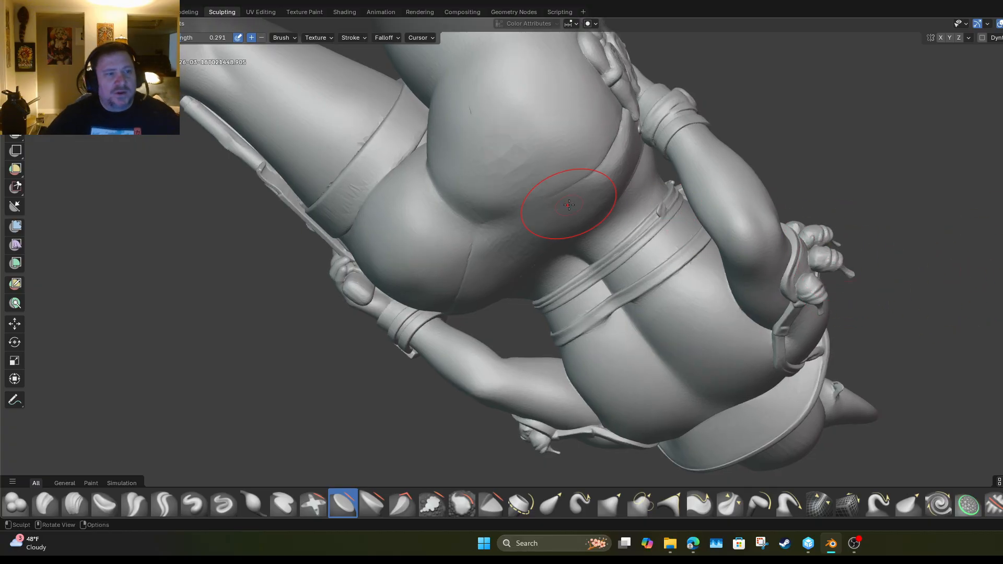
mouse_move(506, 154)
left_mouse_down()
mouse_move(524, 169)
mouse_move(516, 186)
left_mouse_up()
left_click_drag(524, 123, 474, 150)
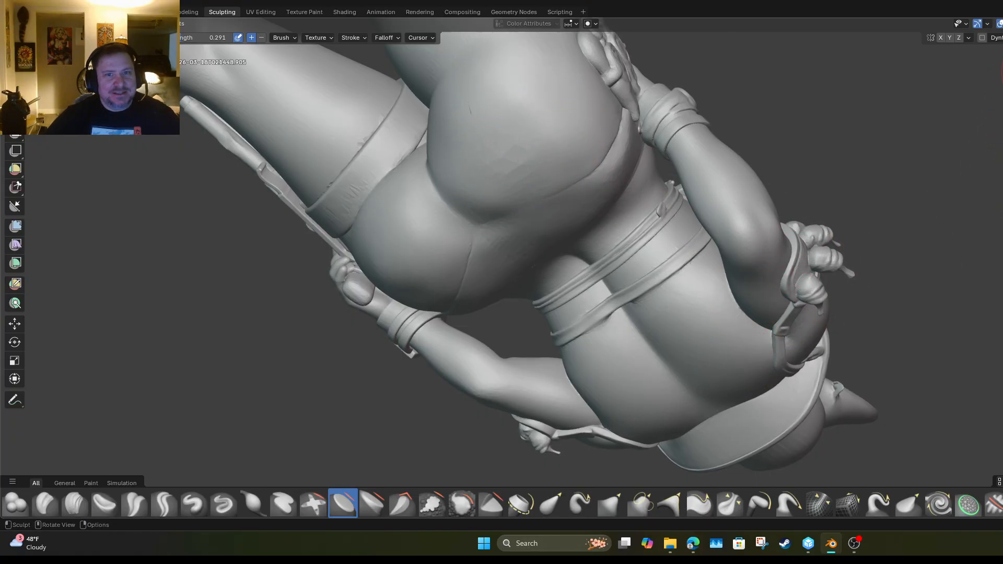
Switch to the Draw Sharp brush with the faded underwear edge on the left hip in close view.
mouse_move(534, 266)
middle_mouse_down()
mouse_move(433, 240)
mouse_move(99, 230)
mouse_move(208, 118)
mouse_move(314, 97)
mouse_move(355, 57)
mouse_move(376, 112)
middle_mouse_up()
middle_click_drag(473, 420, 778, 162)
scroll(784, 159, "up", 2)
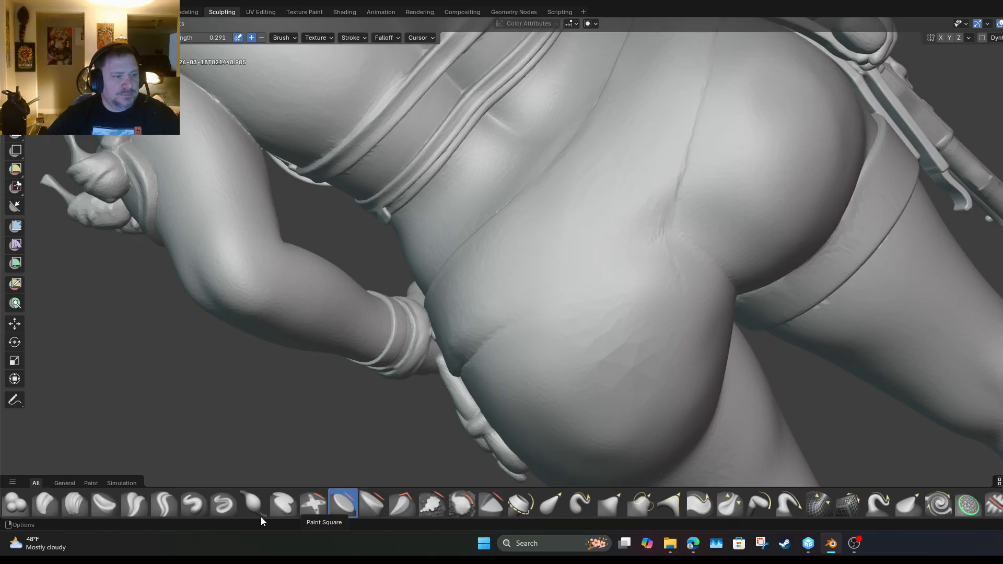
left_click(220, 507)
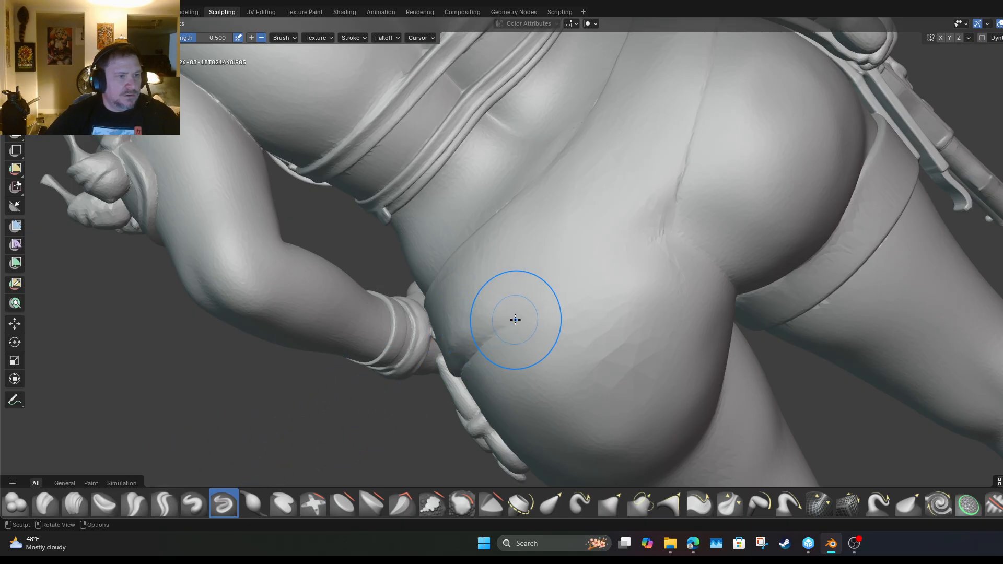
left_click_drag(514, 318, 522, 315)
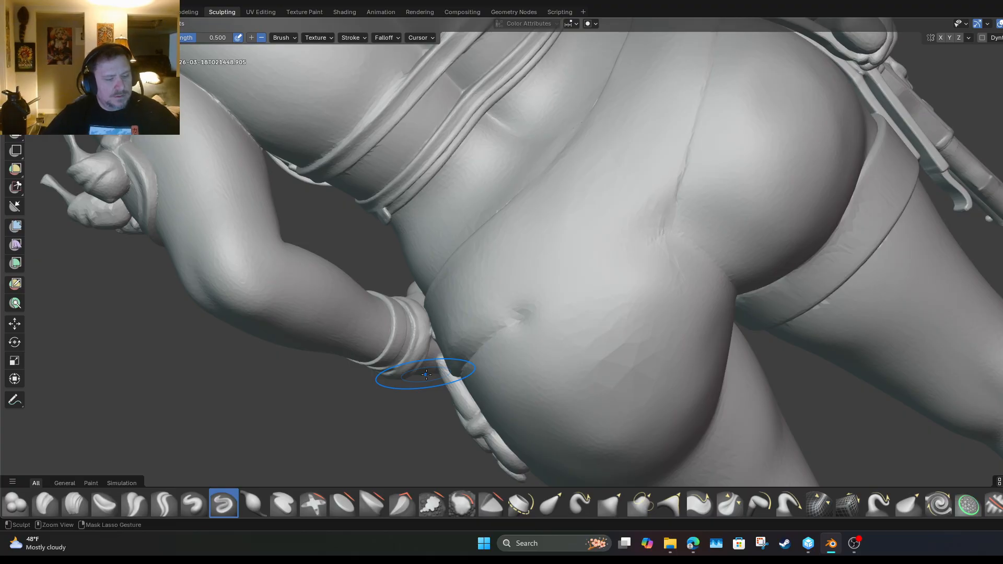
key("ctrl+z")
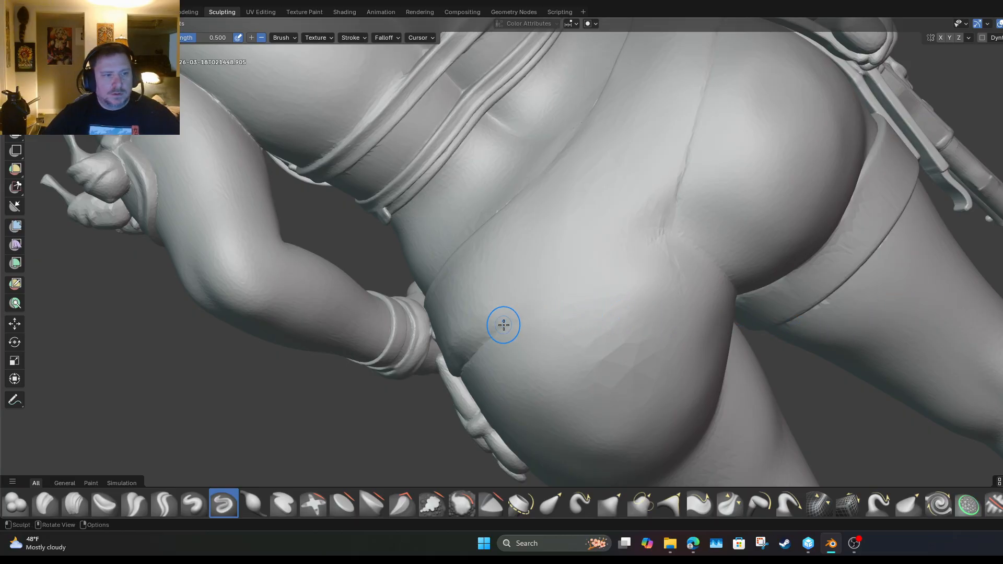
left_click_drag(503, 325, 515, 321)
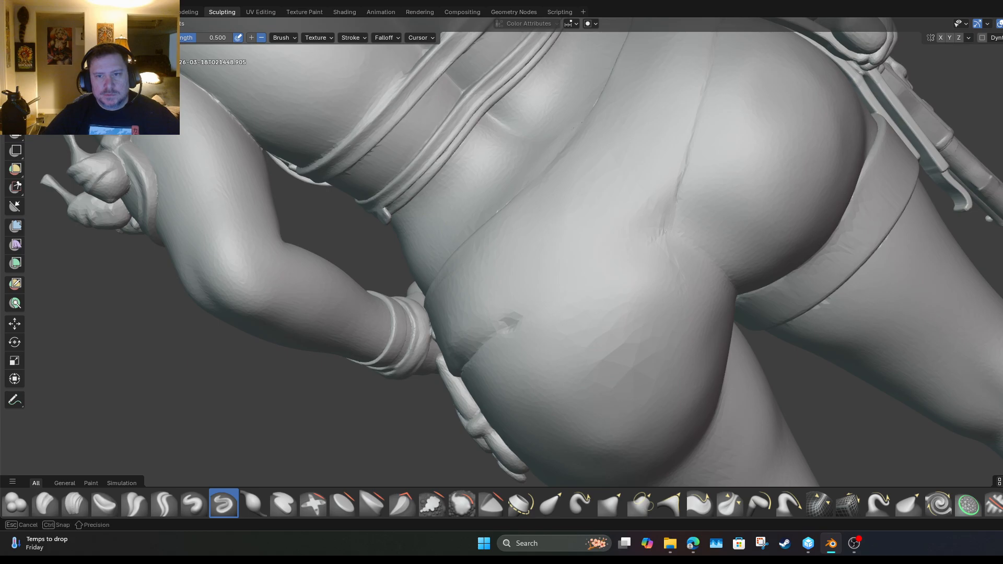
key("ctrl+z")
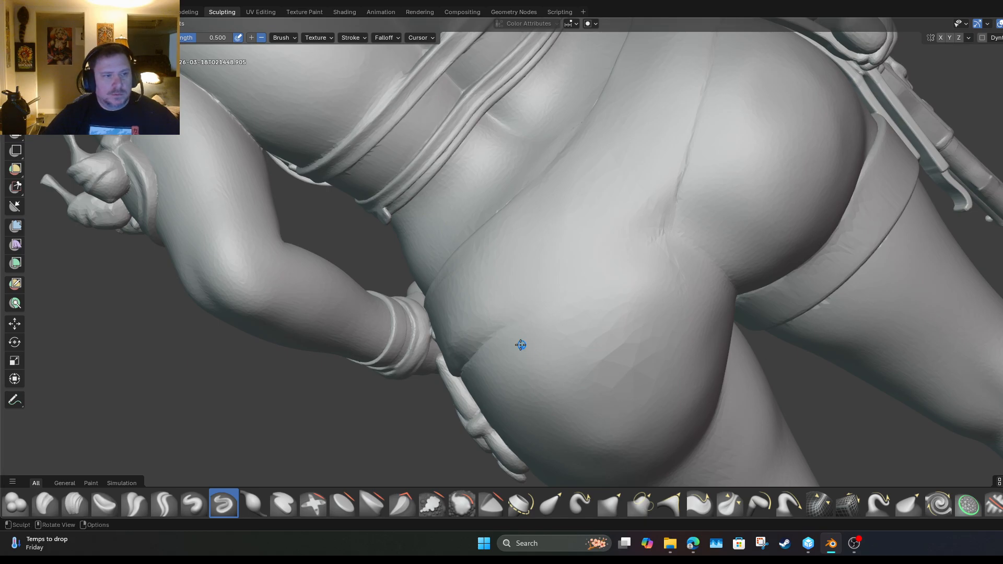
Carve the underwear's rear edge line from the left hip toward the centre and up along the right side.
left_click_drag(506, 329, 506, 328)
mouse_move(651, 235)
left_mouse_down()
mouse_move(660, 237)
mouse_move(647, 245)
left_mouse_up()
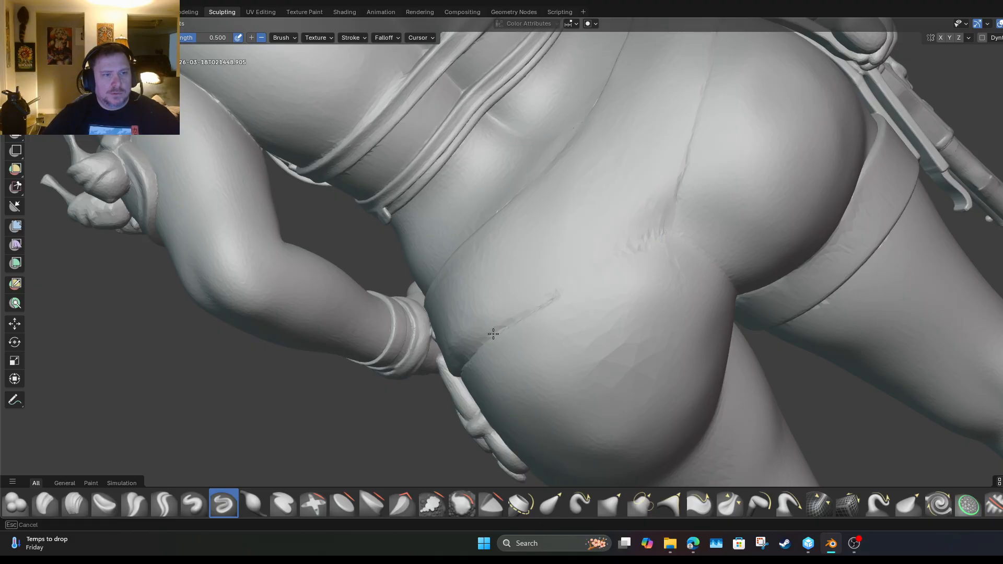
left_click_drag(493, 334, 494, 334)
mouse_move(602, 261)
left_mouse_down()
mouse_move(669, 222)
mouse_move(705, 91)
left_mouse_up()
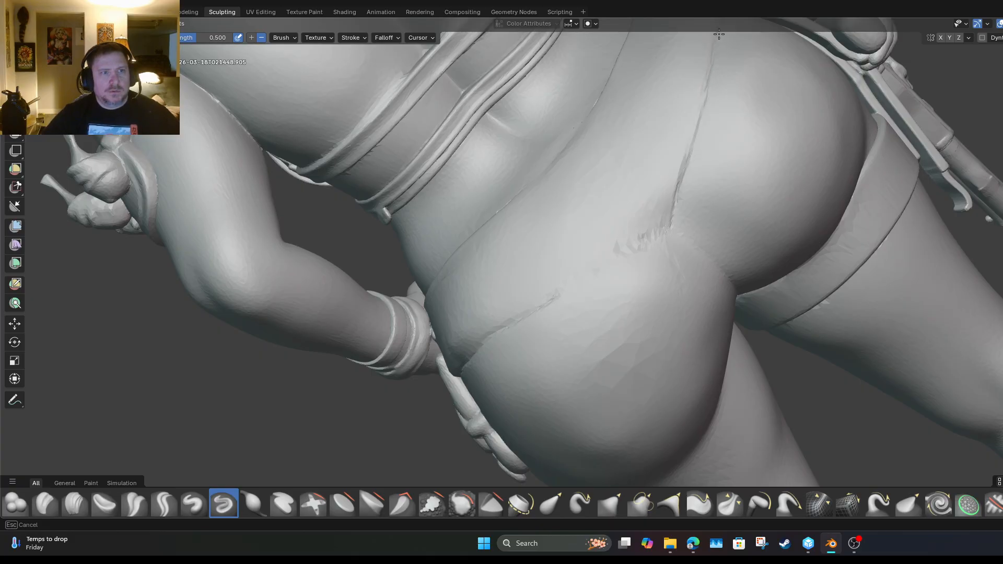
left_click_drag(719, 34, 723, 42)
Sharpen the underwear edge line where it meets at the centre and along the missing stretch on the left.
mouse_move(679, 292)
middle_mouse_down()
mouse_move(648, 235)
mouse_move(663, 125)
mouse_move(627, 94)
mouse_move(668, 73)
mouse_move(624, 366)
middle_mouse_up()
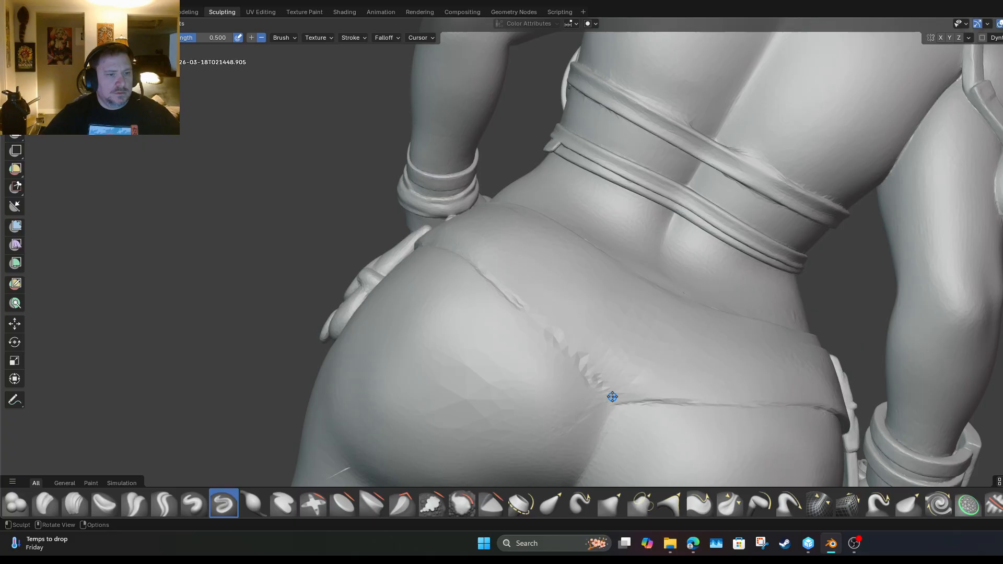
left_click_drag(613, 404, 615, 396)
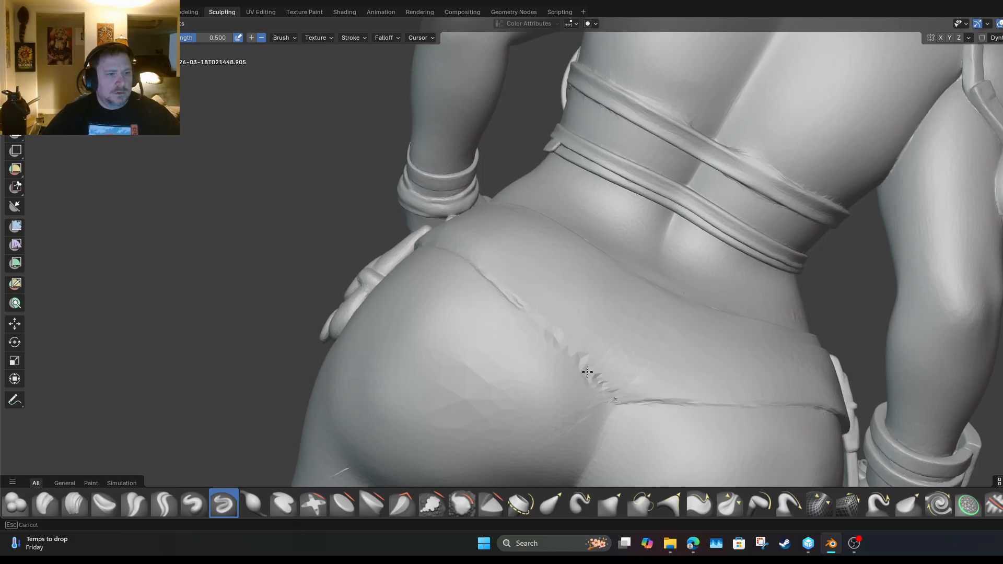
mouse_move(540, 328)
left_mouse_down()
mouse_move(521, 310)
mouse_move(569, 352)
left_mouse_up()
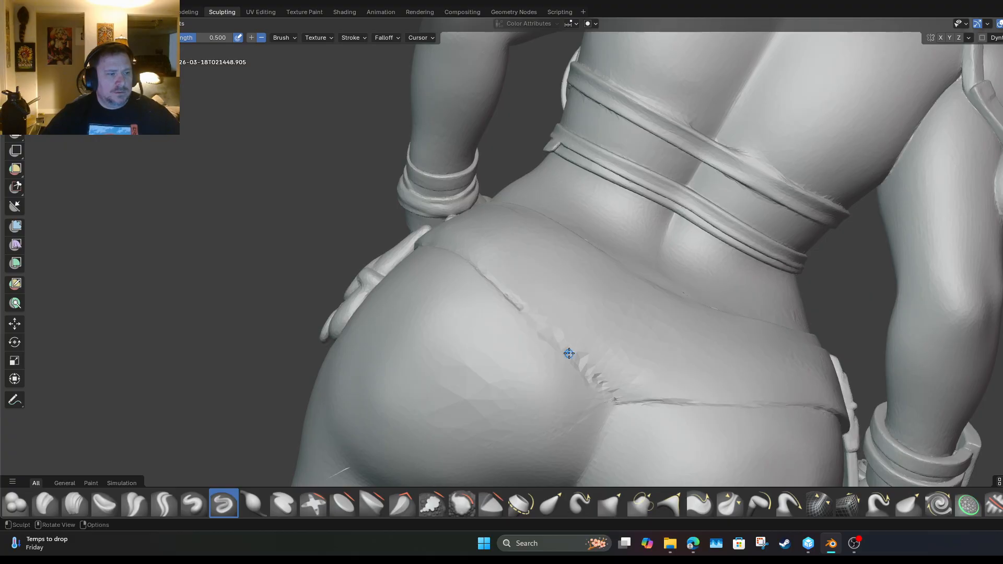
Deepen the left part of the underwear edge down to the centre point with the Crease Sharp brush at strength 0.600.
left_click(168, 509)
left_click_drag(612, 403, 573, 365)
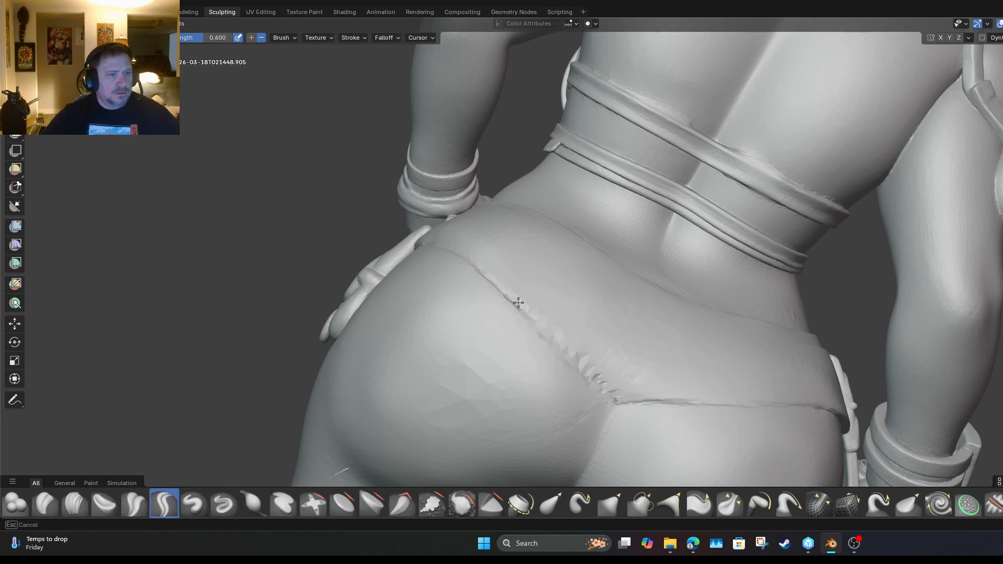
left_click_drag(518, 303, 534, 327)
left_click_drag(596, 379, 609, 394)
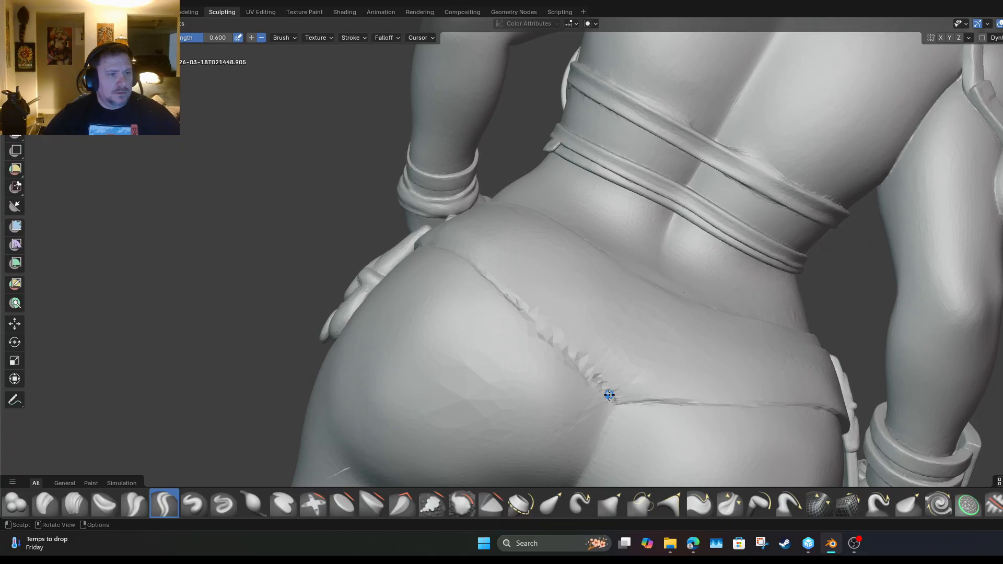
Soften the jagged left underwear edge with the smoothing brush at strength 0.084 after adjusting the brush size.
left_click(465, 507)
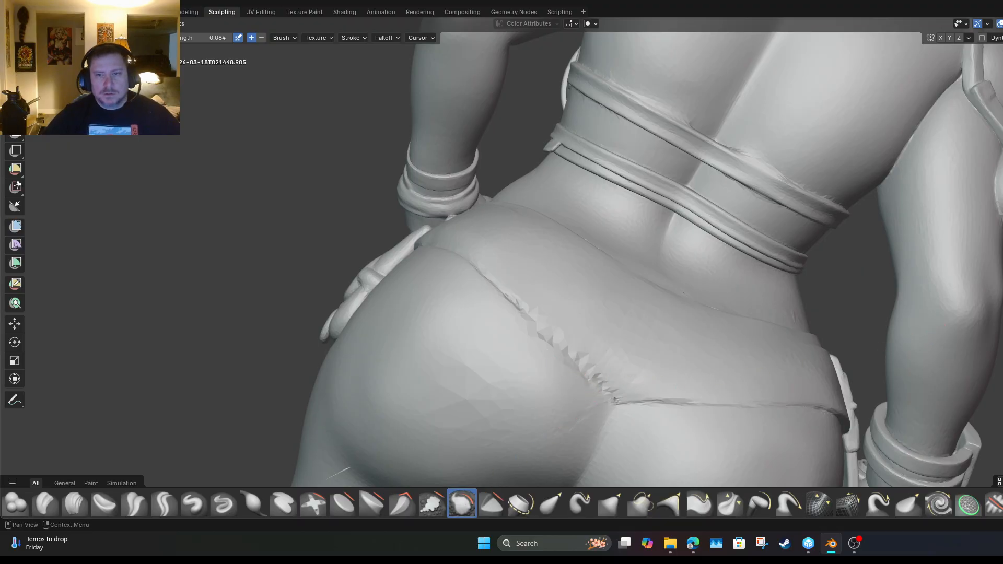
left_click(113, 37)
key("Return")
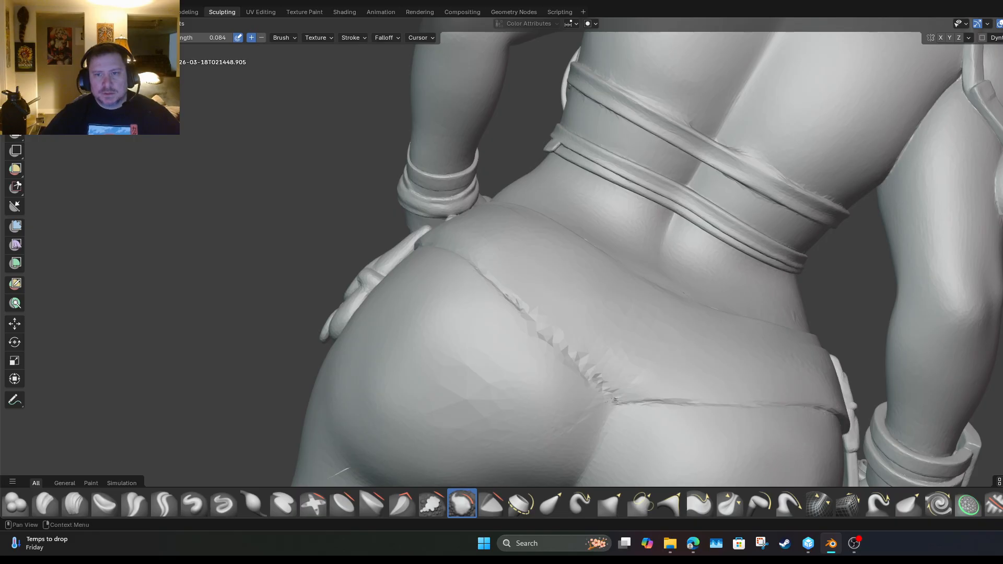
left_click_drag(112, 37, 125, 37)
left_click_drag(113, 38, 122, 38)
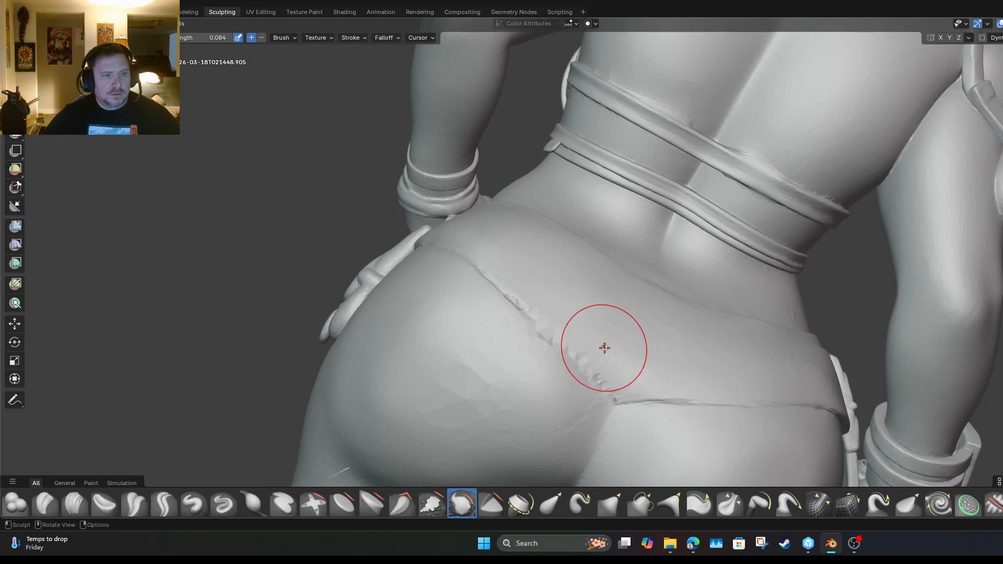
mouse_move(575, 347)
left_mouse_down()
mouse_move(532, 341)
mouse_move(514, 298)
mouse_move(568, 360)
left_mouse_up()
scroll(565, 373, "down", 4)
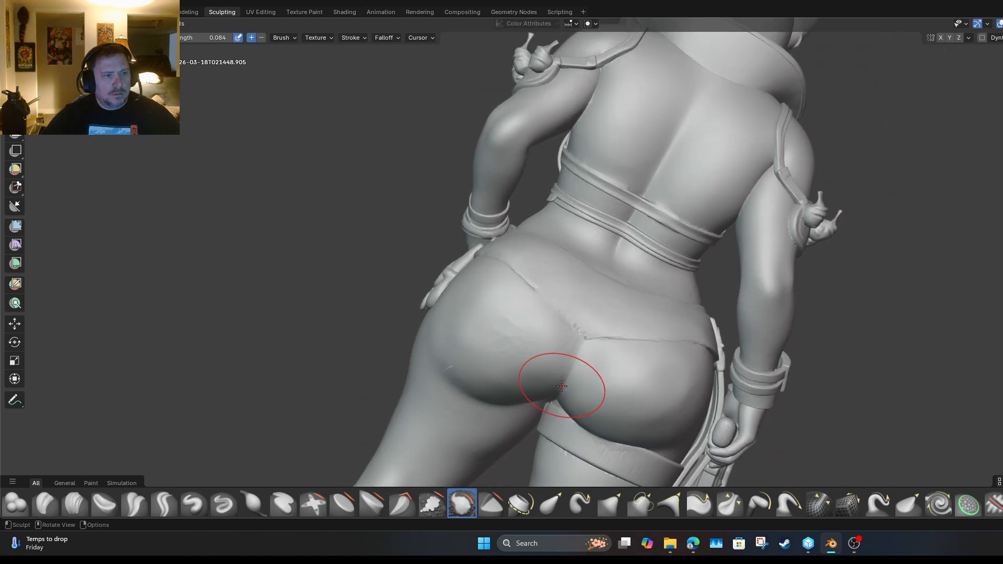
Smooth the jagged underwear edge from the centre point up along its left stretch with the smoothing brush at strength 0.084.
scroll(580, 381, "up", 3)
left_click_drag(610, 400, 590, 365)
left_click_drag(610, 383, 596, 369)
mouse_move(626, 384)
left_mouse_down()
mouse_move(605, 382)
mouse_move(549, 332)
left_mouse_up()
left_click_drag(526, 314, 510, 292)
scroll(542, 332, "down", 3)
scroll(561, 415, "down", 4)
scroll(561, 415, "up", 3)
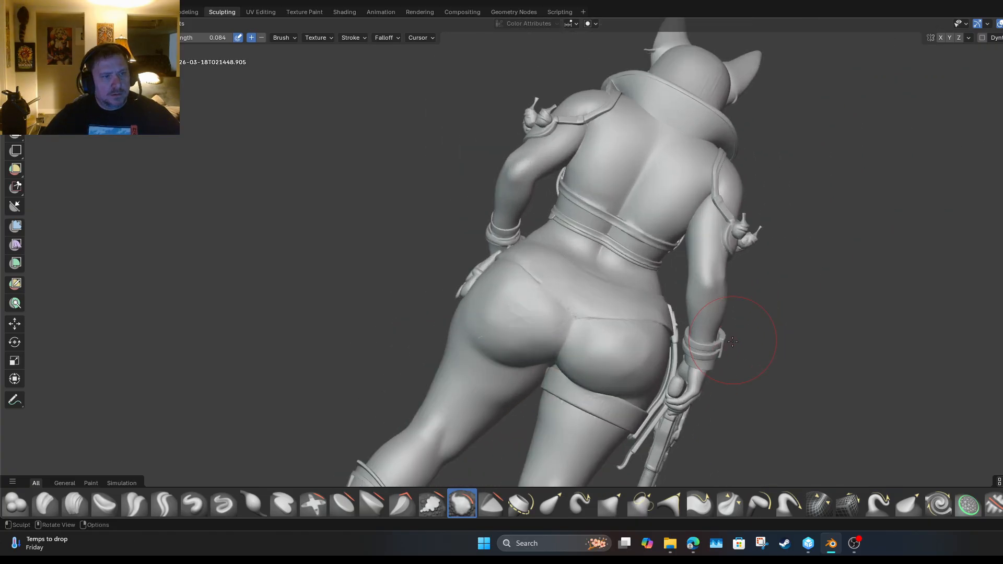
Try to extend the left underwear edge line toward the centre with the Crease Sharp brush at strength 0.600.
middle_click_drag(647, 131, 717, 197)
scroll(705, 205, "up", 1)
scroll(700, 216, "up", 5)
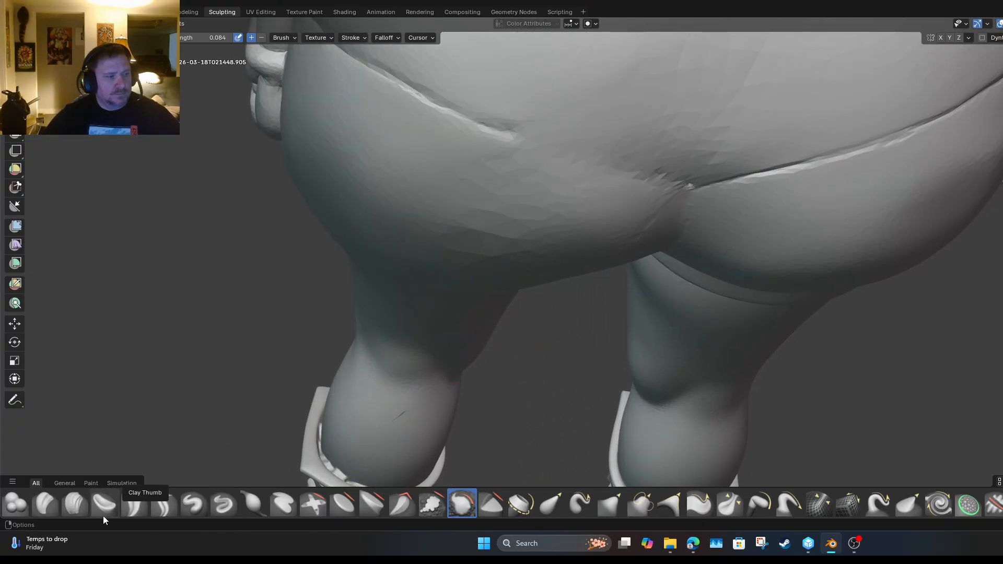
left_click(165, 506)
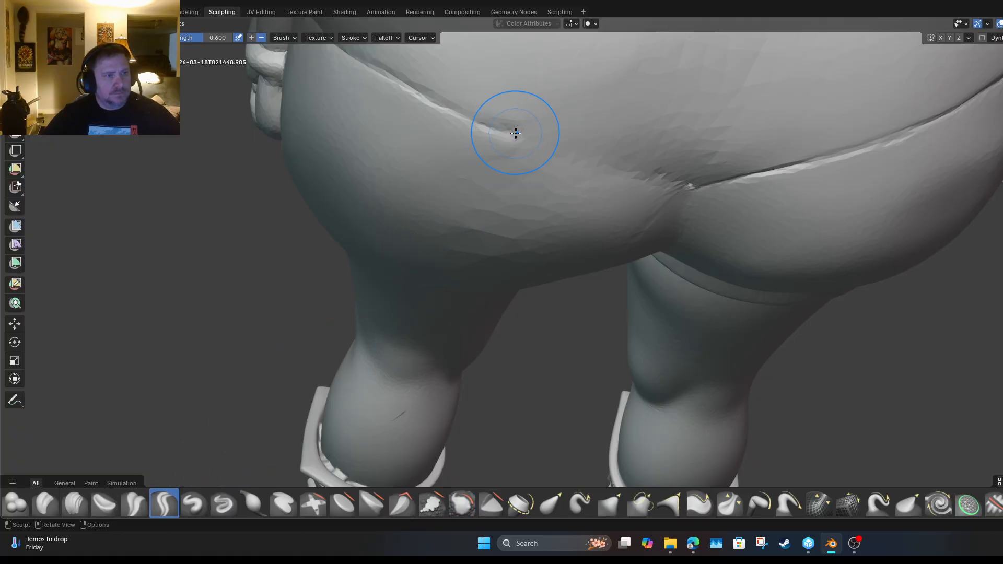
left_click_drag(517, 139, 528, 146)
key("ctrl+z")
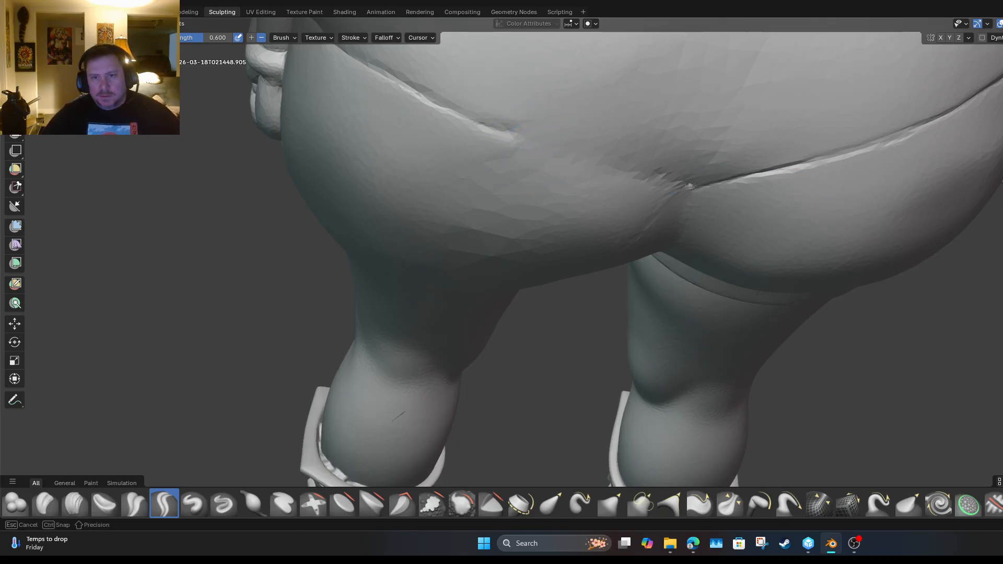
left_click_drag(507, 134, 555, 148)
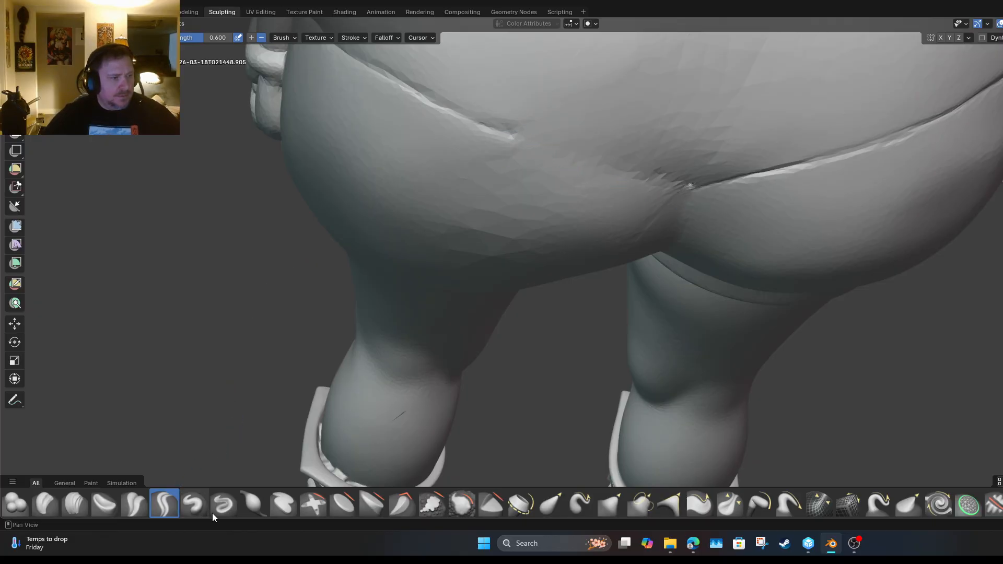
Crease the gap between the left underwear edge and the centre point with the Crease Polish brush at strength 0.250.
left_click(134, 504)
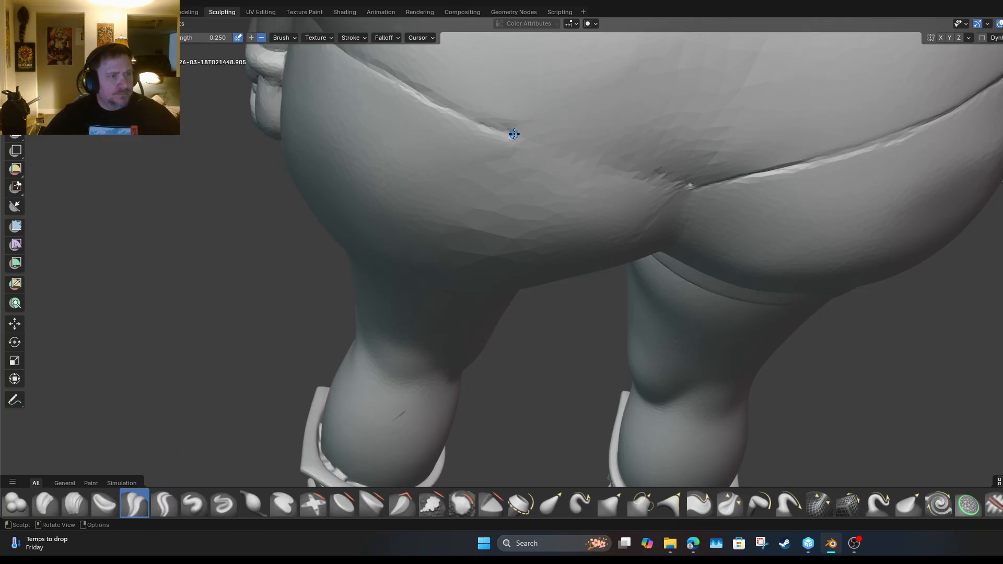
left_click_drag(514, 134, 593, 158)
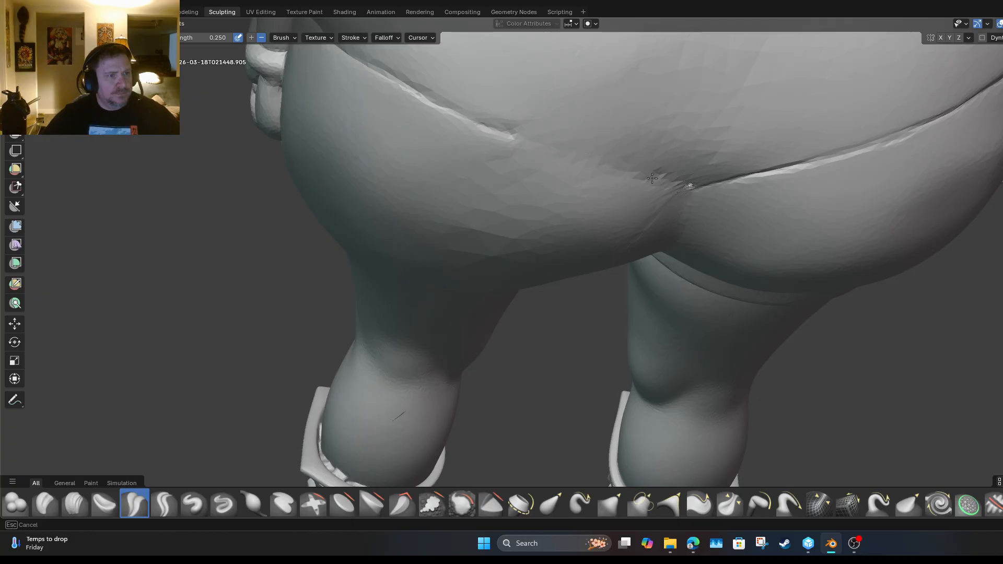
mouse_move(699, 185)
left_mouse_down()
mouse_move(682, 218)
mouse_move(693, 186)
left_mouse_up()
Carve the missing stretch of underwear edge left of the centre point with the Draw Sharp brush at strength 0.500.
left_click(223, 504)
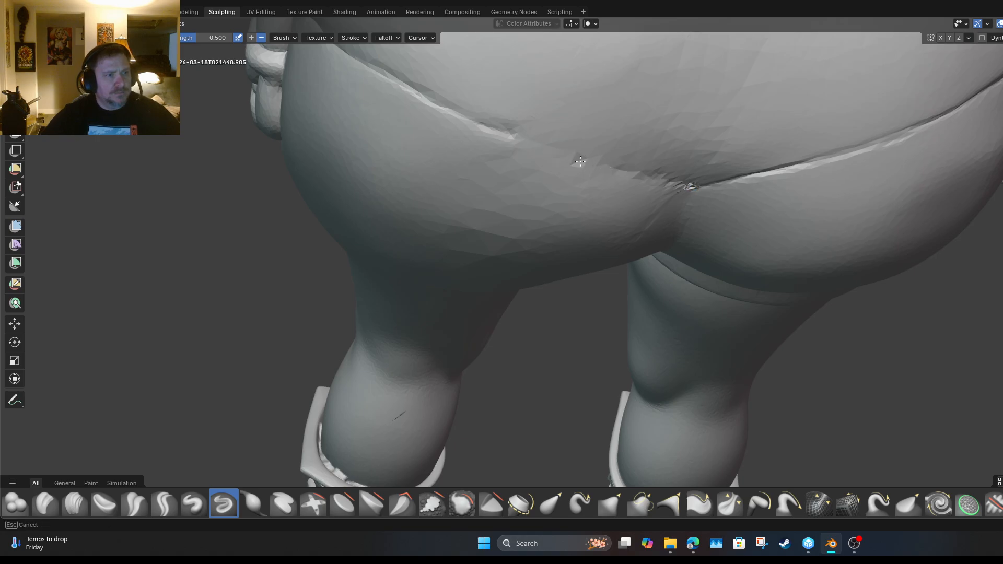
mouse_move(580, 161)
left_mouse_down()
mouse_move(500, 132)
mouse_move(583, 160)
mouse_move(543, 159)
left_mouse_up()
scroll(549, 173, "down", 5)
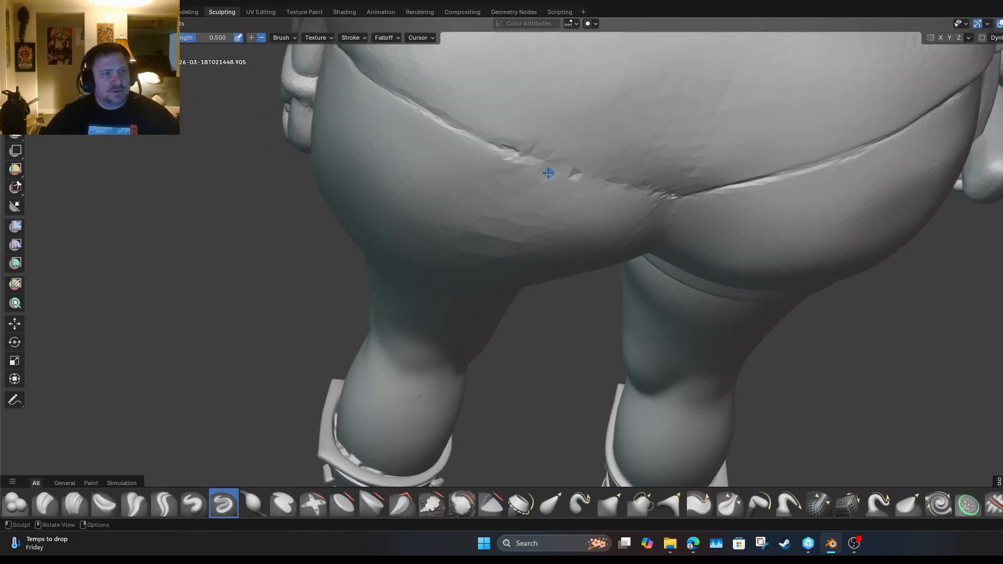
scroll(518, 181, "up", 2)
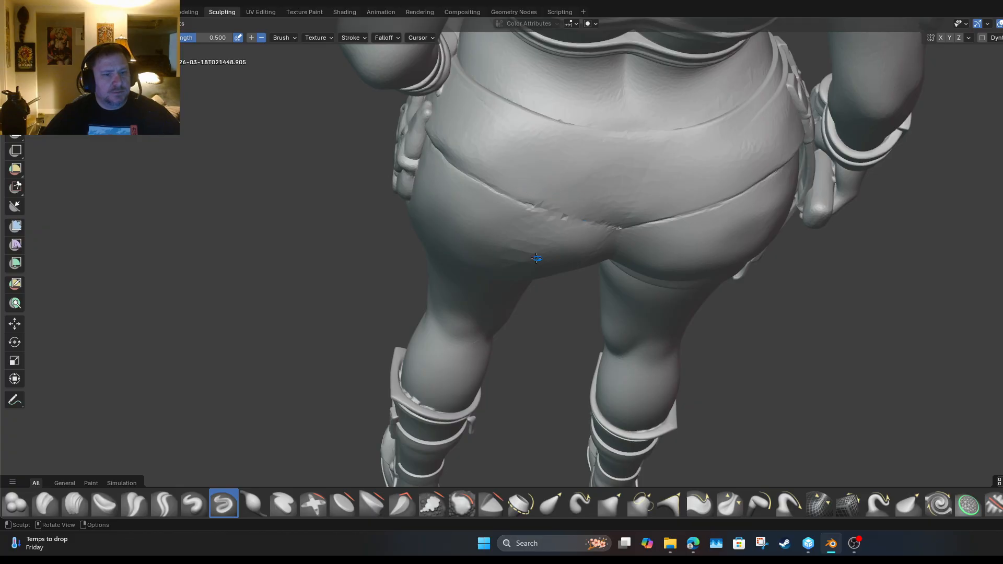
scroll(527, 253, "up", 2)
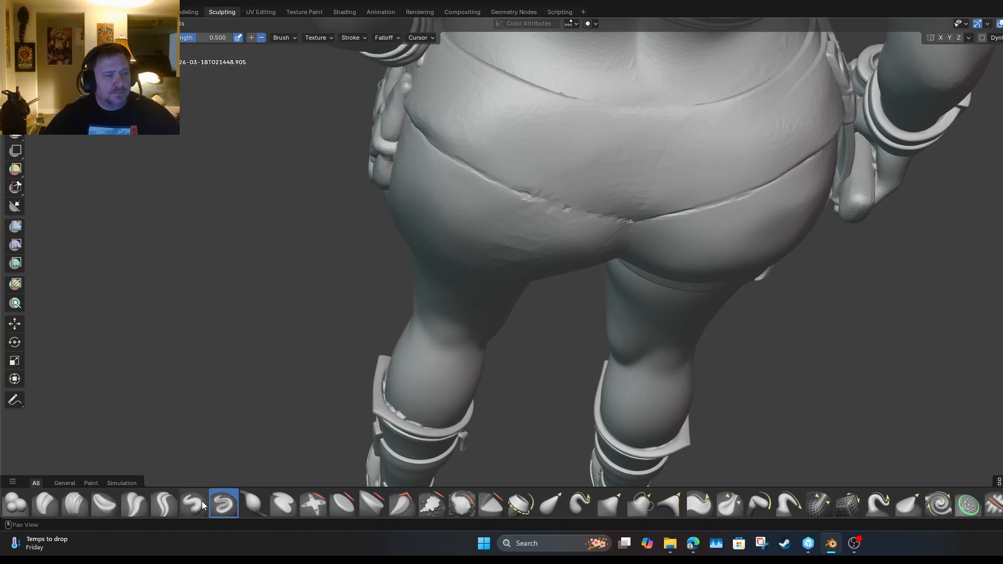
left_click_drag(624, 220, 537, 192)
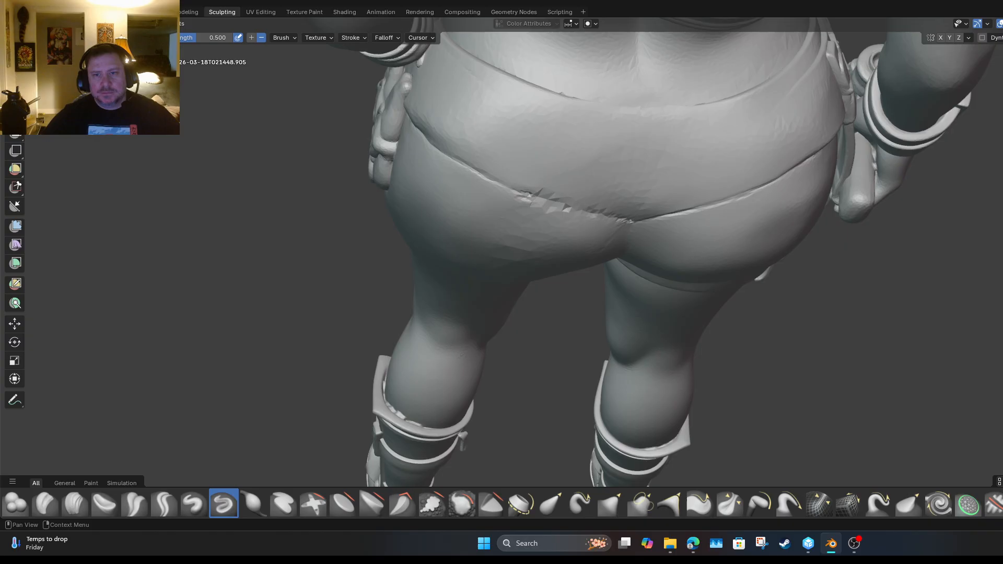
Reduce the Draw Sharp brush size and deepen the underwear edge from the centre point up along the left side.
left_click_drag(107, 38, 99, 37)
left_click_drag(521, 192, 522, 191)
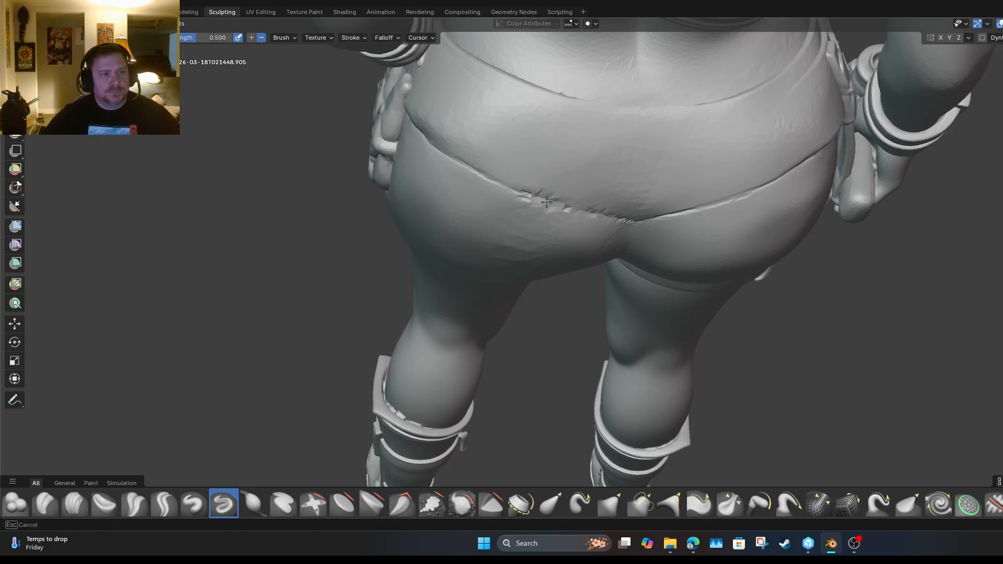
left_click_drag(585, 209, 536, 195)
left_click_drag(617, 221, 523, 195)
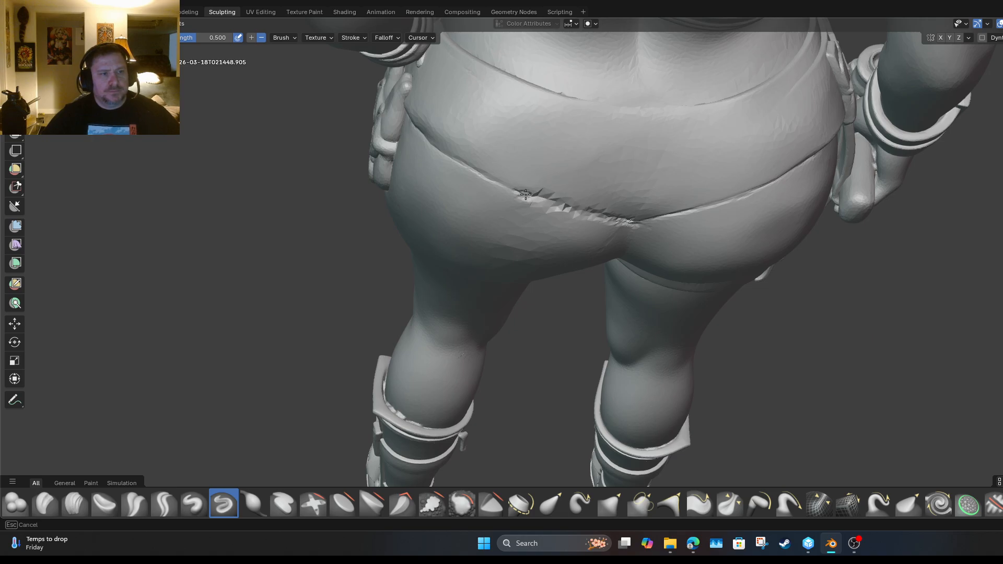
left_click_drag(525, 195, 465, 173)
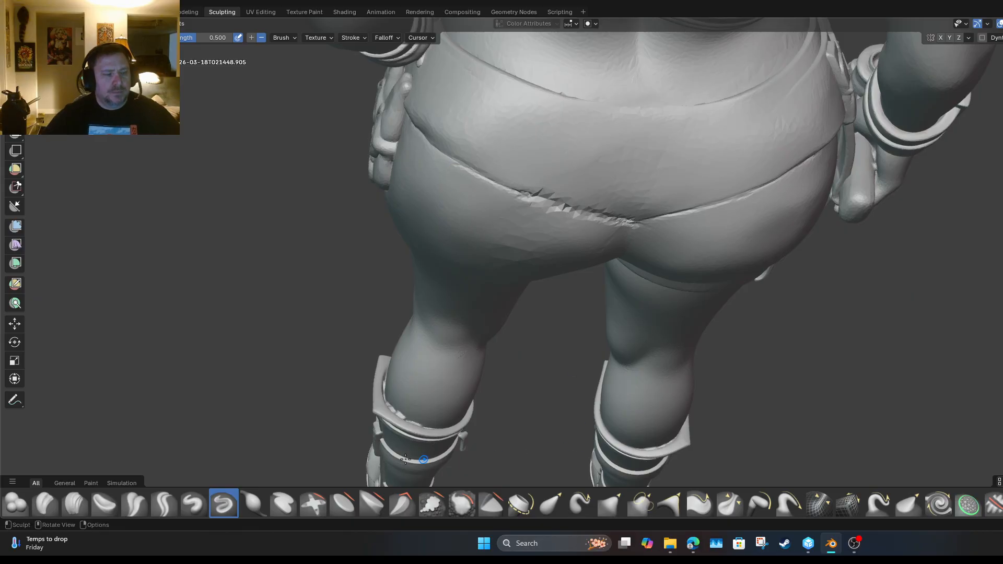
Switch to the flattening brush, set its strength to 0.156, reduce its size and stroke along the jagged edge left of the centre.
left_click(350, 504)
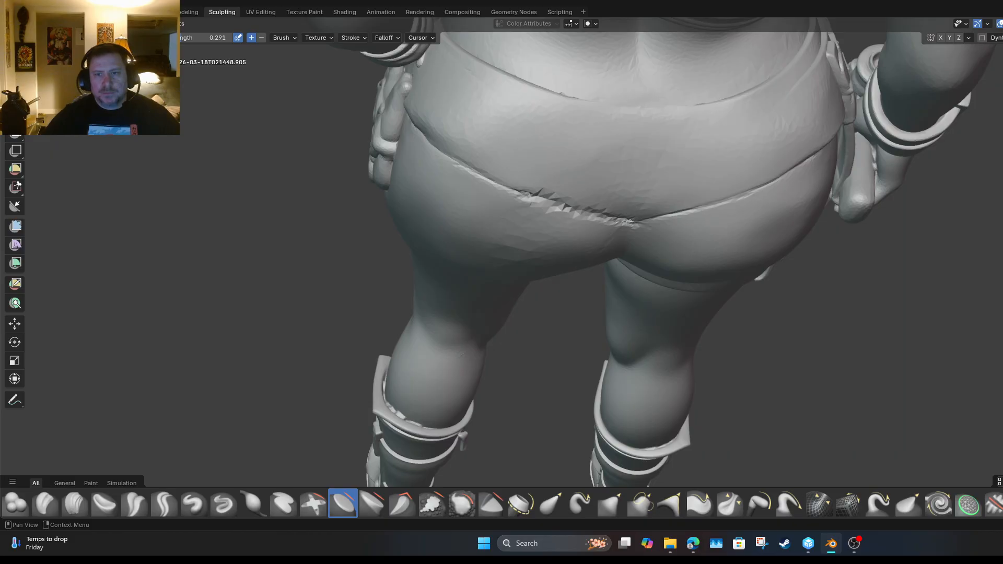
left_click_drag(210, 37, 201, 38)
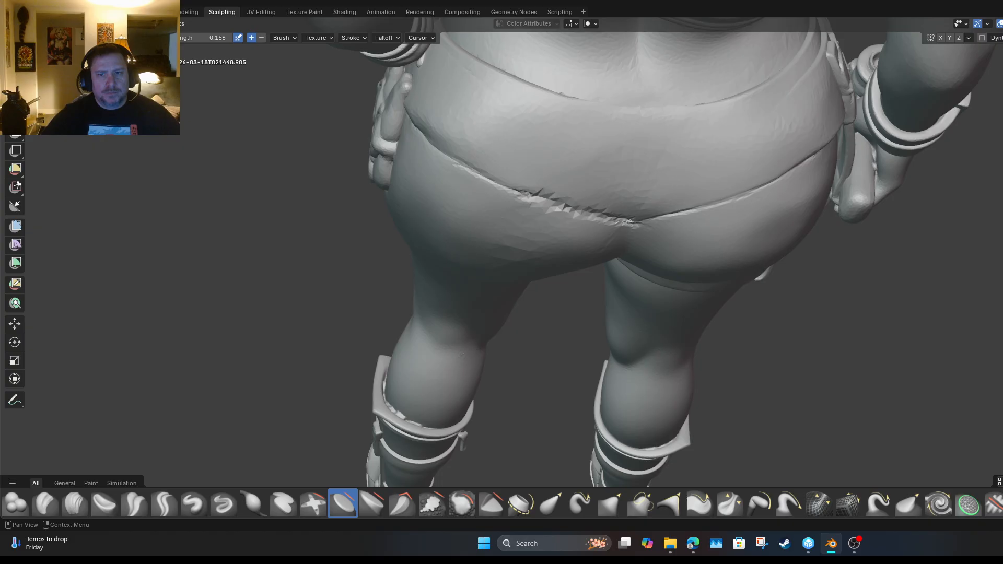
left_click_drag(118, 38, 106, 38)
left_click_drag(638, 224, 606, 220)
left_click_drag(625, 224, 590, 217)
left_click_drag(621, 223, 556, 203)
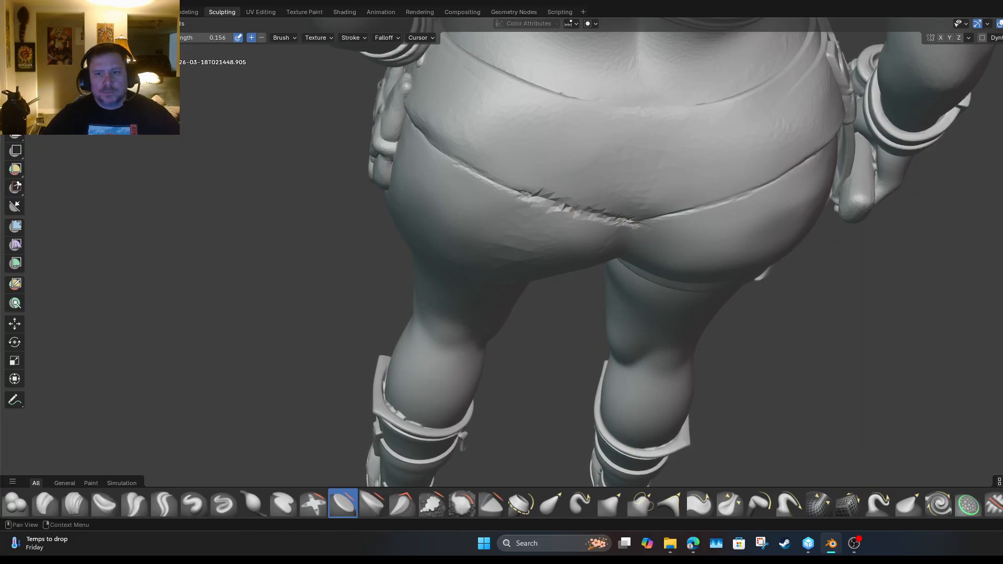
Enlarge the flattening brush and level the jagged left underwear edge from the centre point toward the left hip.
left_click_drag(118, 38, 125, 37)
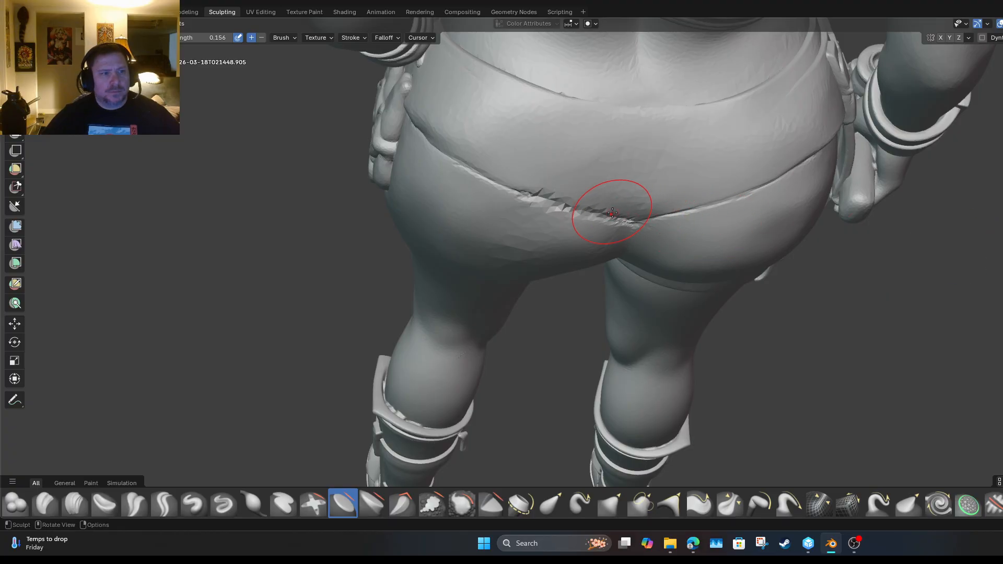
mouse_move(611, 218)
left_mouse_down()
mouse_move(562, 201)
mouse_move(561, 210)
left_mouse_up()
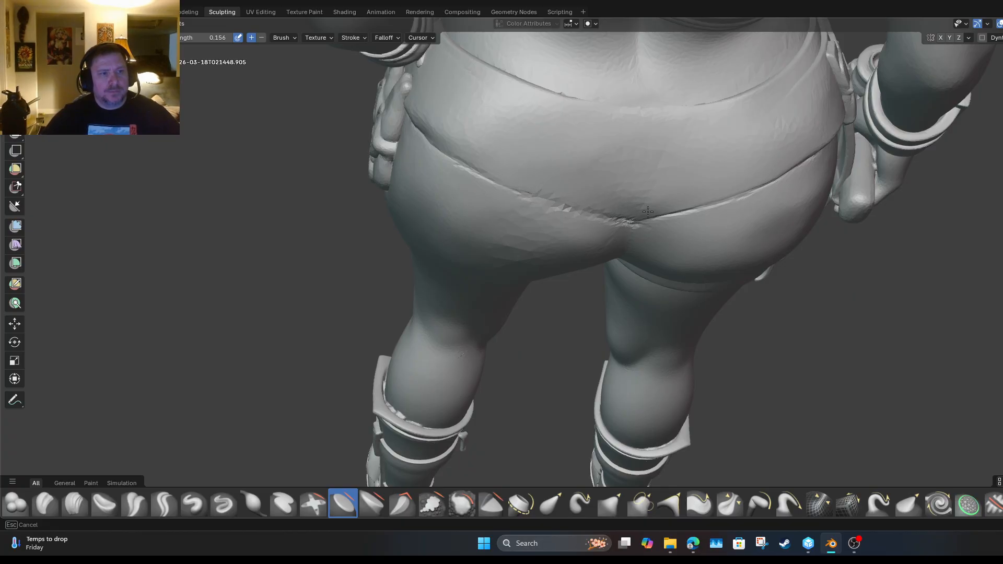
left_click_drag(565, 208, 500, 186)
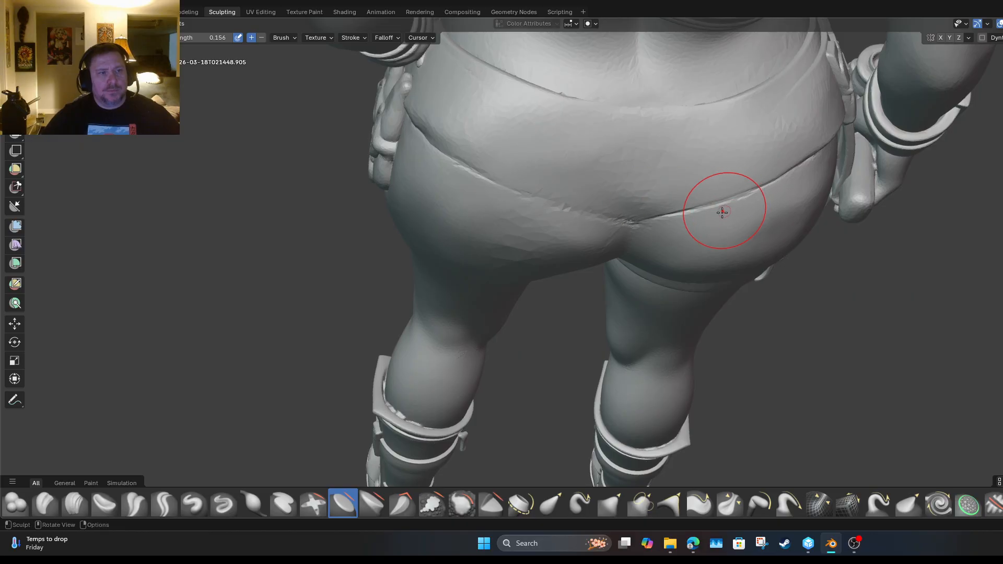
scroll(683, 246, "down", 3)
scroll(687, 233, "up", 5)
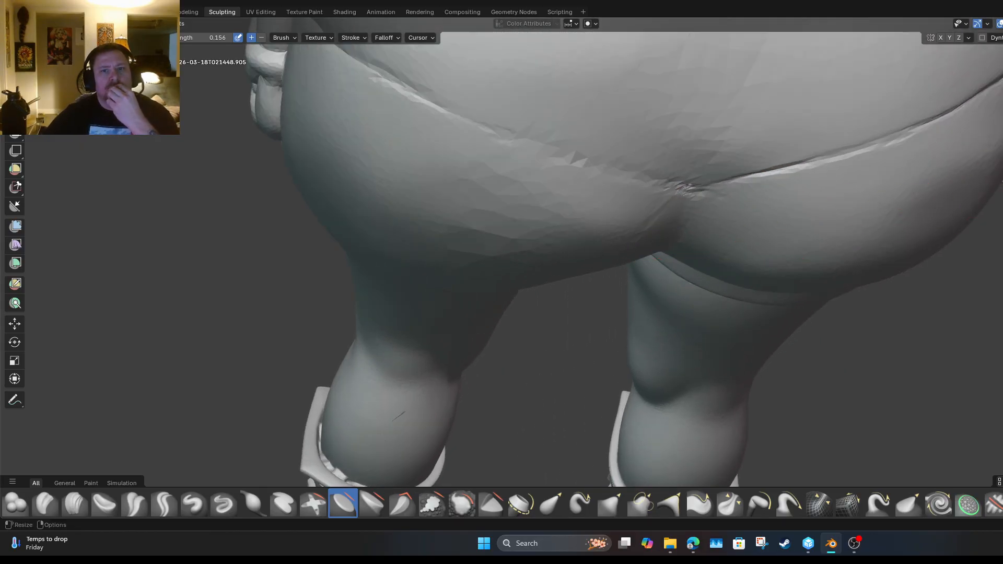
middle_click_drag(731, 219, 772, 350)
mouse_move(742, 350)
left_mouse_down()
mouse_move(725, 334)
mouse_move(730, 346)
mouse_move(721, 343)
left_mouse_up()
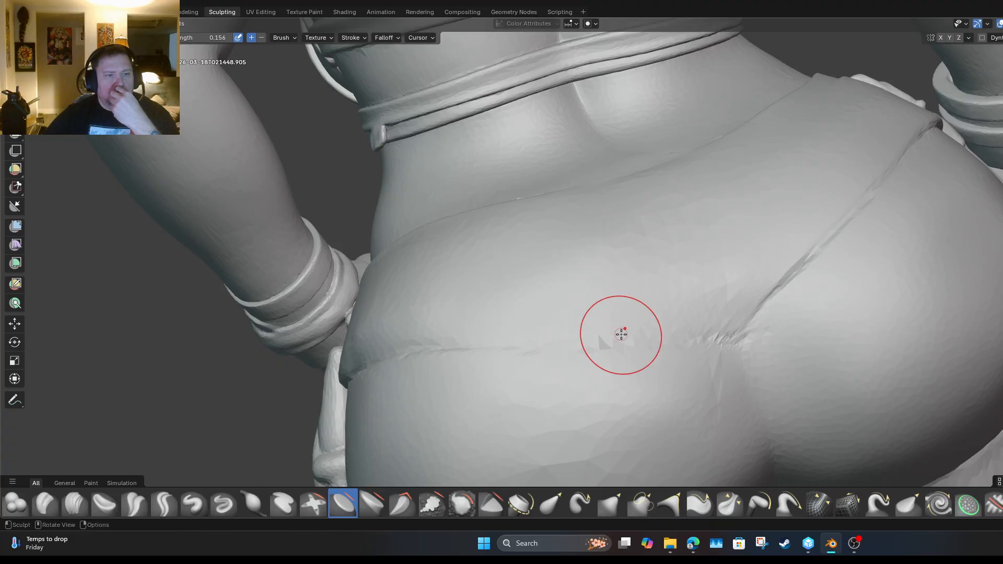
mouse_move(620, 334)
left_mouse_down()
mouse_move(544, 335)
mouse_move(551, 343)
left_mouse_up()
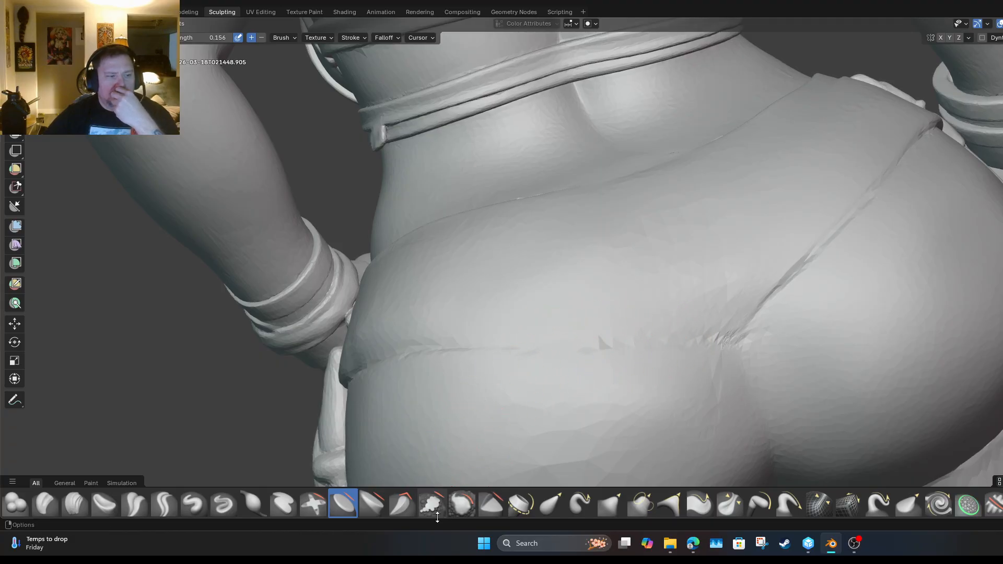
Try to level the left underwear edge with the neighbouring flattening brush at strength 0.600, and undo the stroke.
left_click(366, 498)
left_click_drag(490, 347, 489, 346)
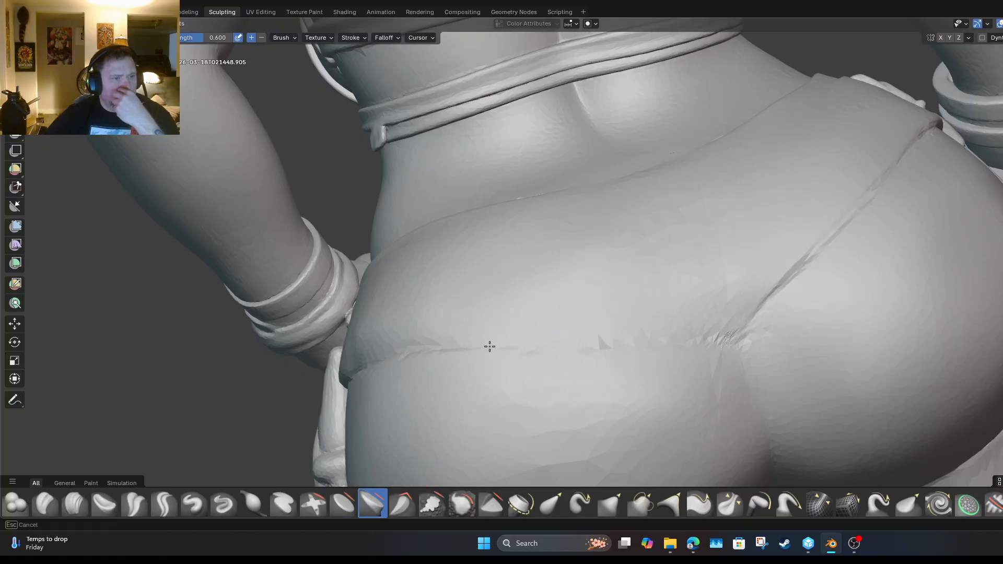
left_click_drag(583, 346, 598, 347)
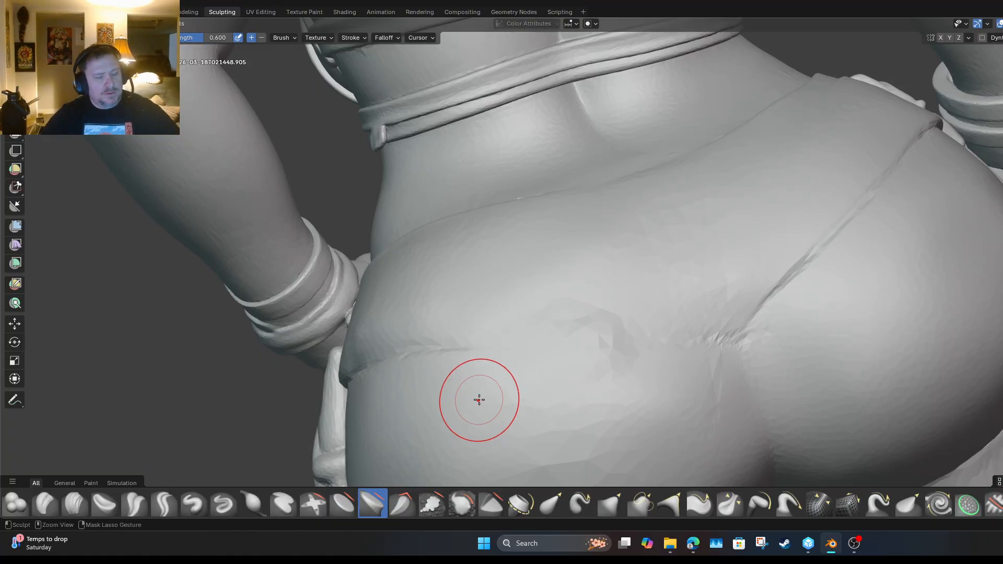
key("ctrl+z")
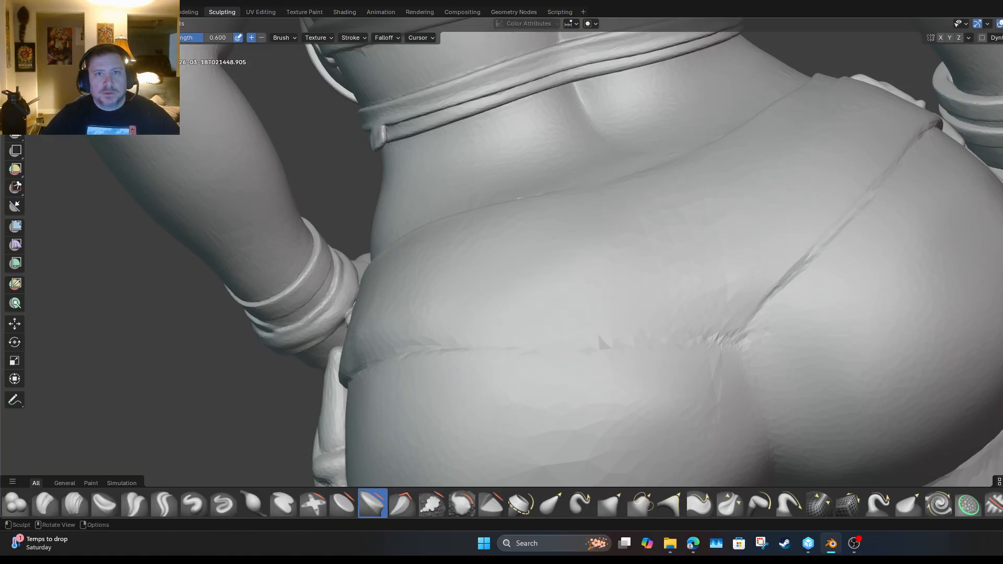
Enable Dyntopo and carve the underwear edge from the left across the centre and up the right with Crease Sharp at strength 0.600.
left_click(987, 39)
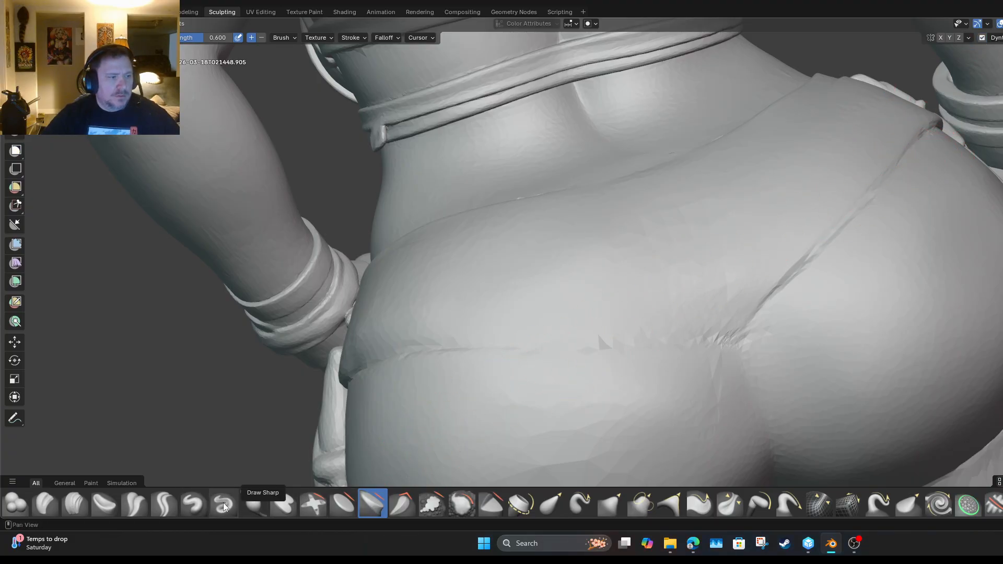
left_click(164, 503)
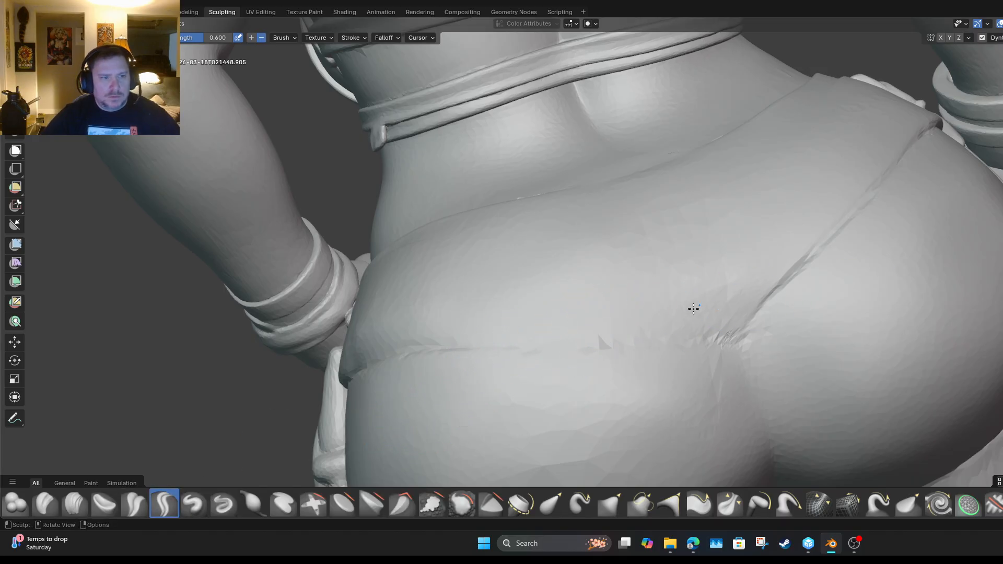
mouse_move(493, 346)
left_mouse_down()
mouse_move(747, 327)
mouse_move(735, 334)
mouse_move(815, 248)
left_mouse_up()
scroll(692, 355, "down", 4)
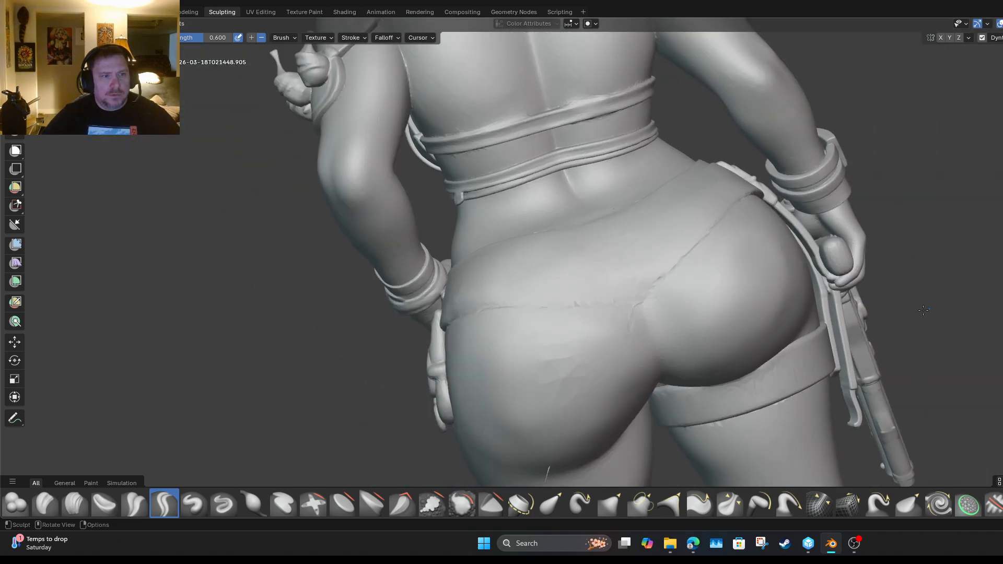
Retrace the left underwear edge close up and continue the crease along the right-hand stretch with Crease Sharp.
scroll(732, 335, "up", 5)
left_click_drag(714, 358, 594, 366)
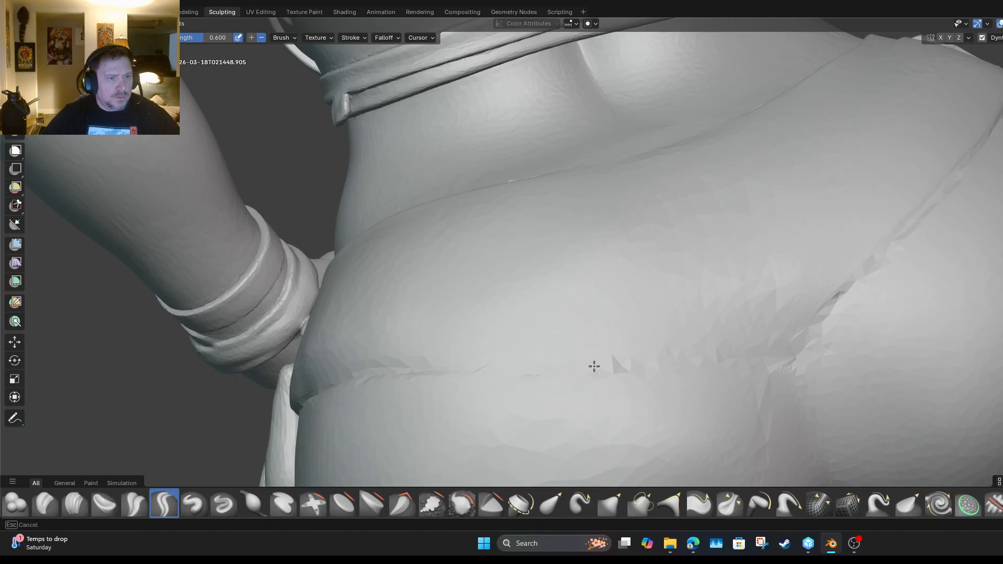
left_click_drag(416, 370, 421, 370)
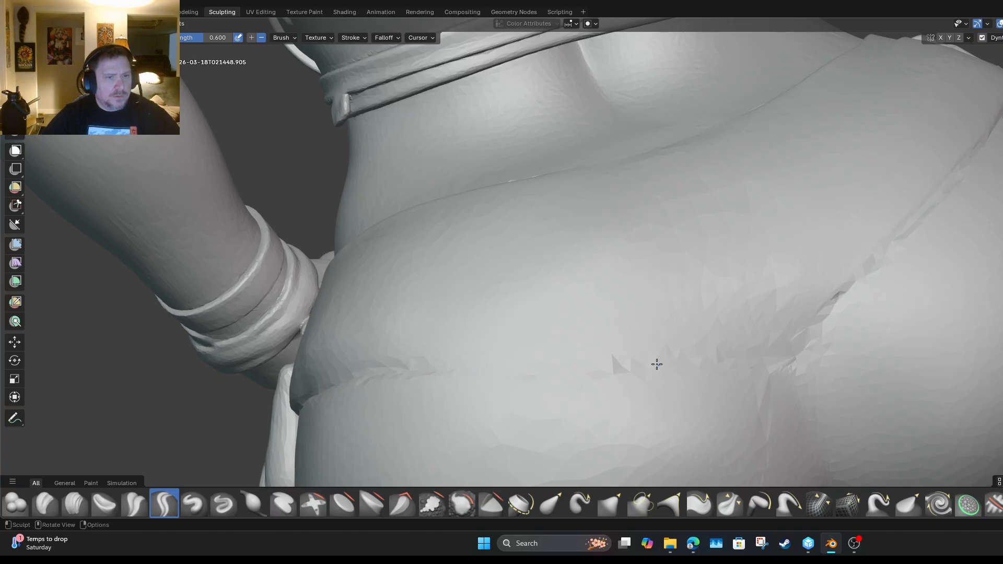
left_click_drag(656, 363, 649, 366)
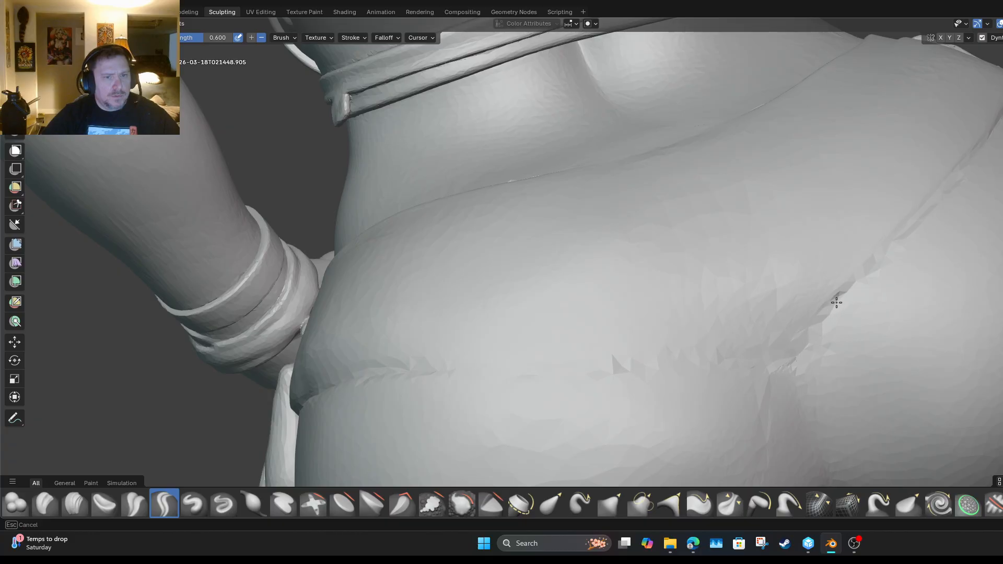
left_click_drag(836, 302, 945, 189)
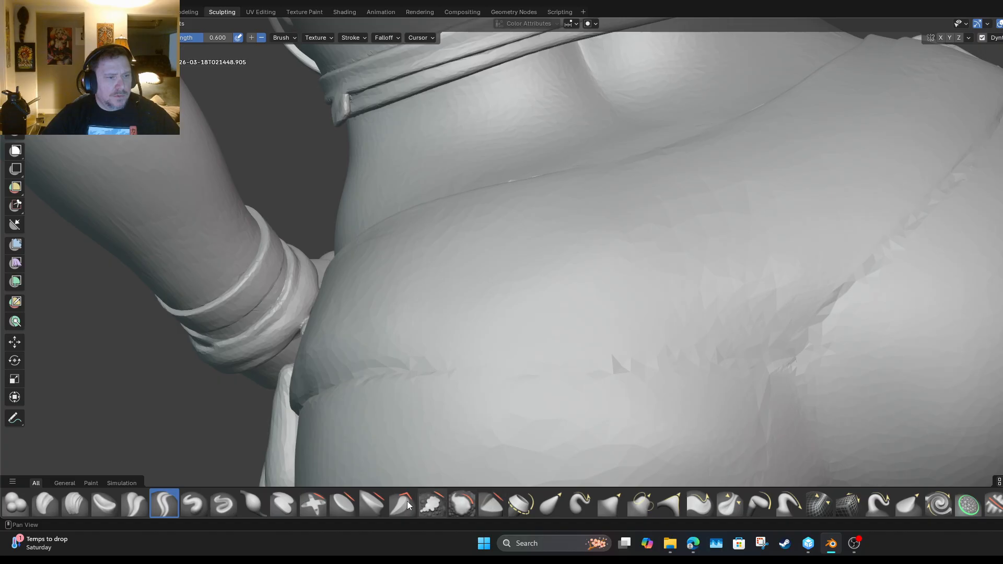
Build up the underwear surface above the left edge, the centre and the right edge with Inflate/Deflate at strength 0.122.
left_click(254, 503)
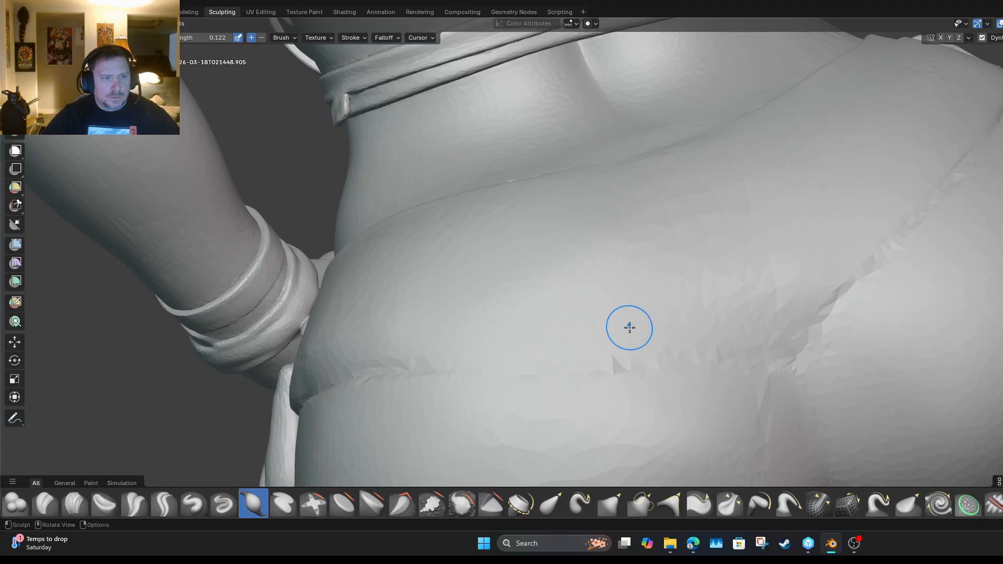
left_click_drag(619, 330, 429, 333)
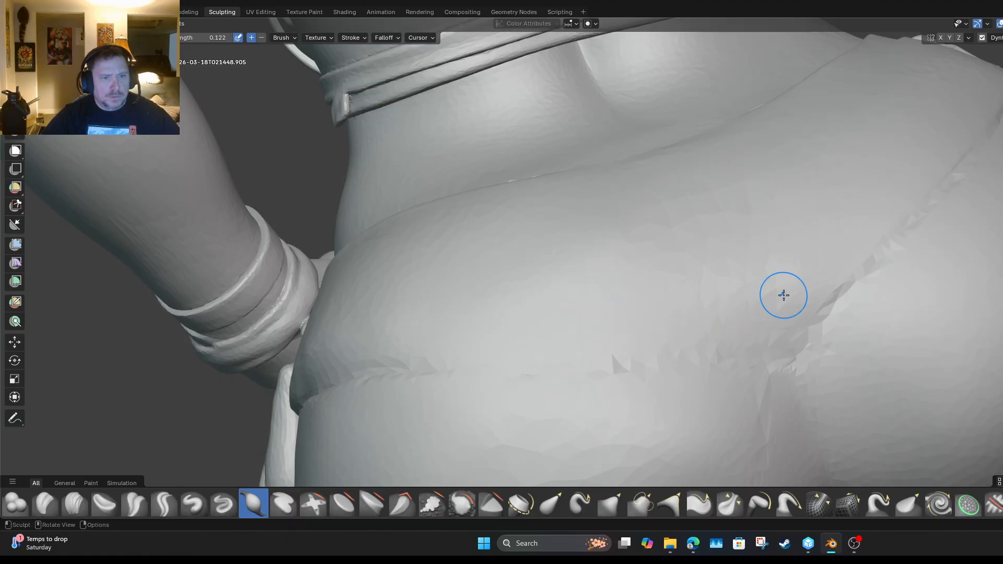
left_click_drag(783, 293, 815, 264)
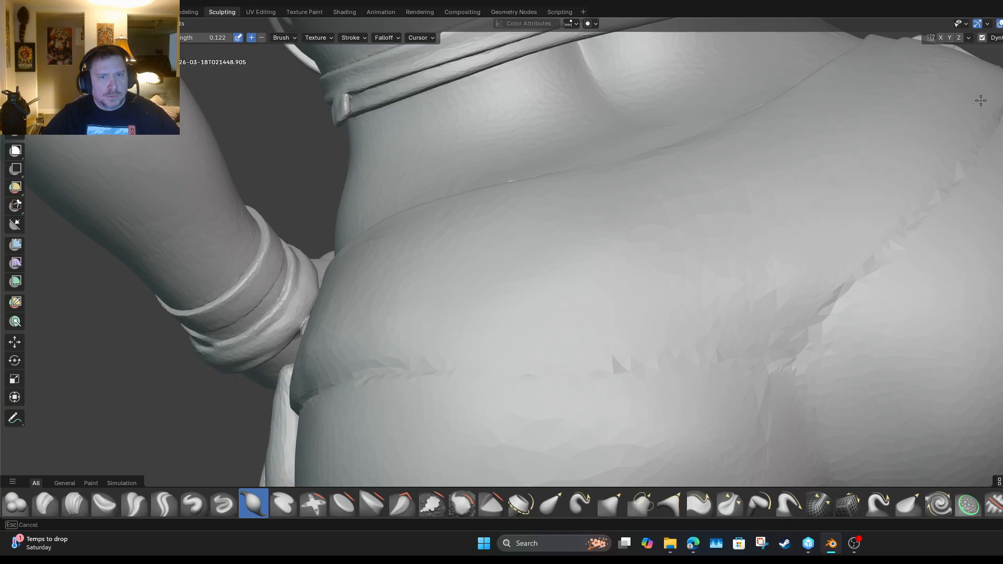
mouse_move(838, 239)
left_mouse_down()
mouse_move(730, 307)
mouse_move(613, 340)
mouse_move(498, 340)
mouse_move(672, 329)
left_mouse_up()
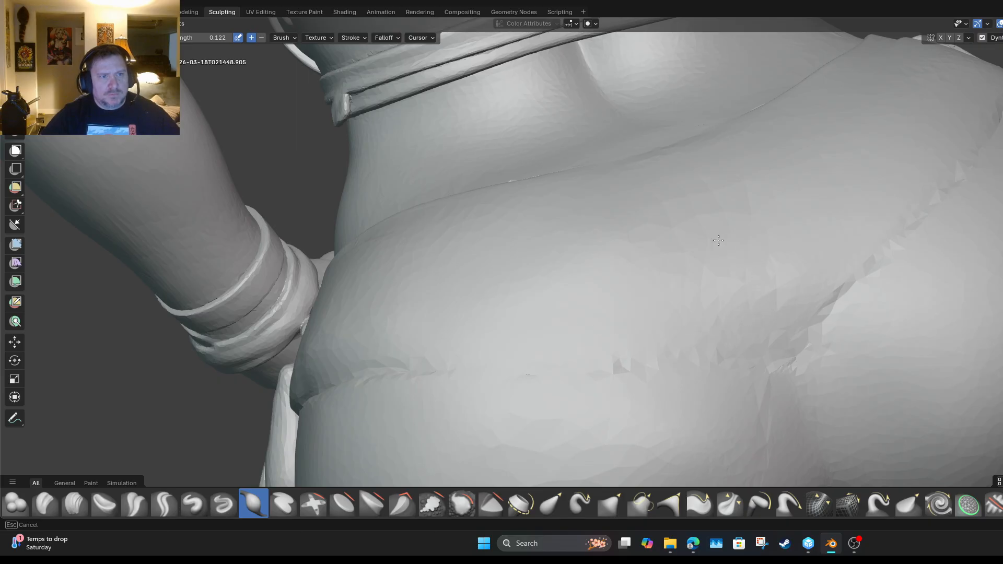
mouse_move(719, 240)
left_mouse_down()
mouse_move(690, 170)
mouse_move(784, 329)
left_mouse_up()
middle_click_drag(779, 320, 773, 317)
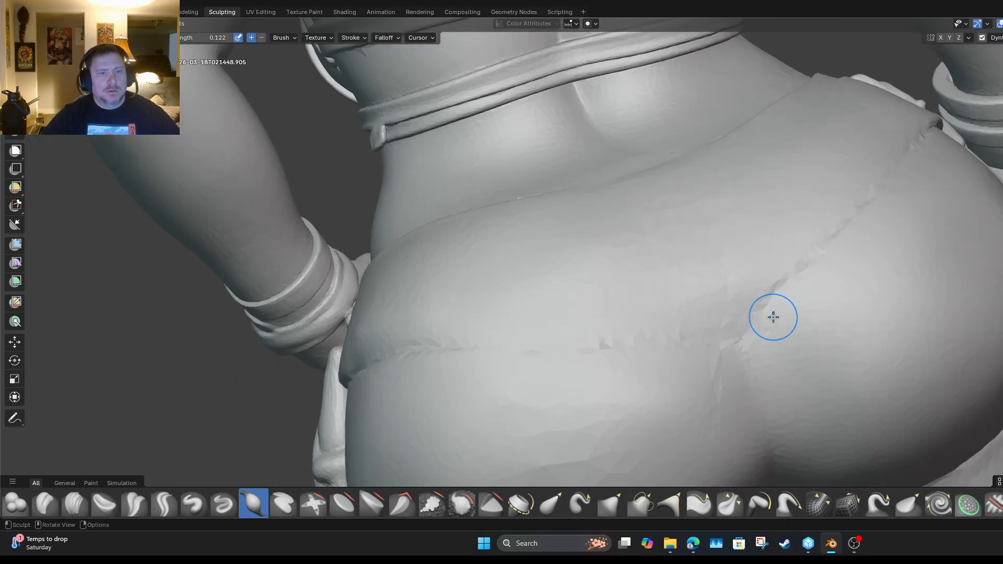
scroll(773, 318, "down", 4)
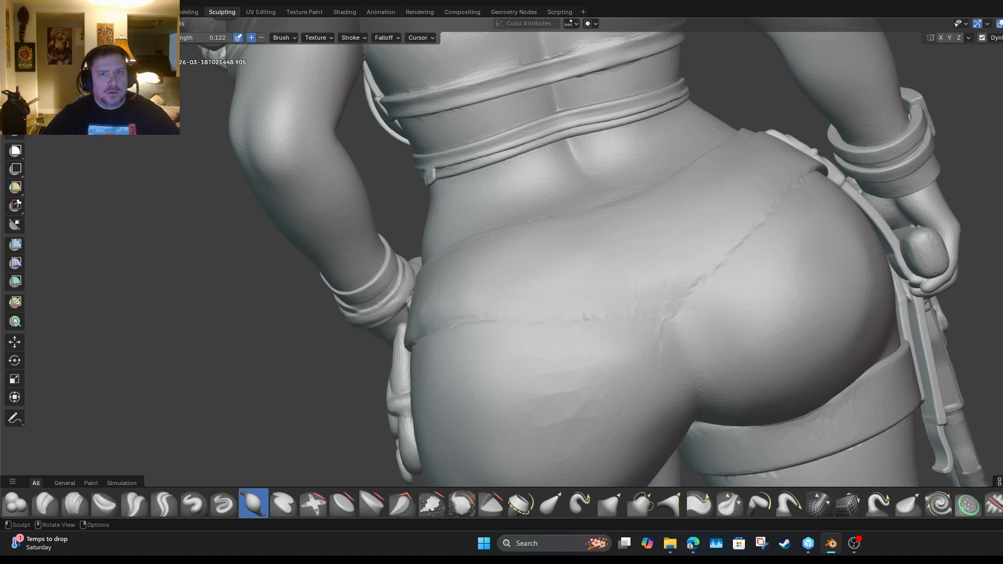
middle_click_drag(585, 292, 546, 296)
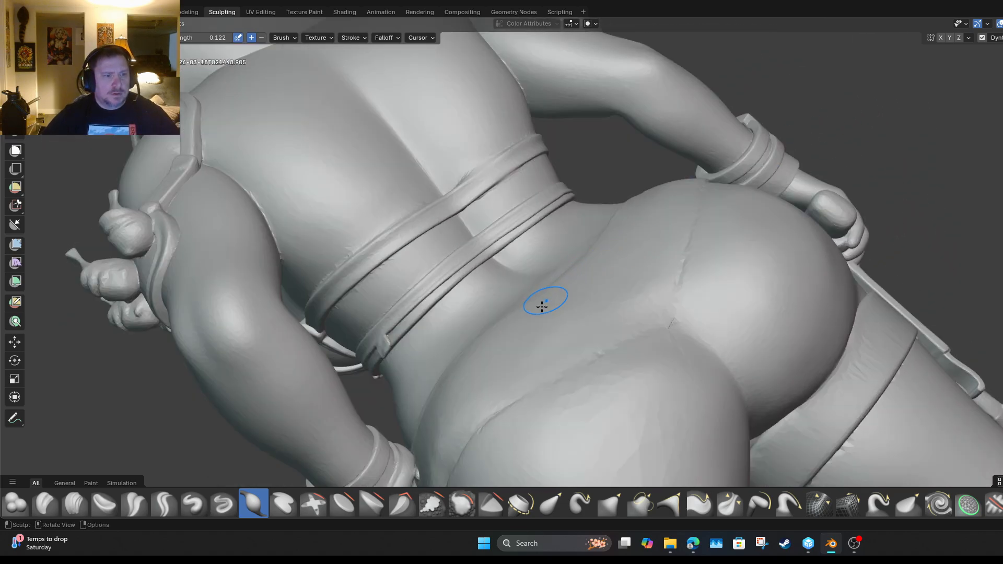
middle_click_drag(527, 370, 527, 369)
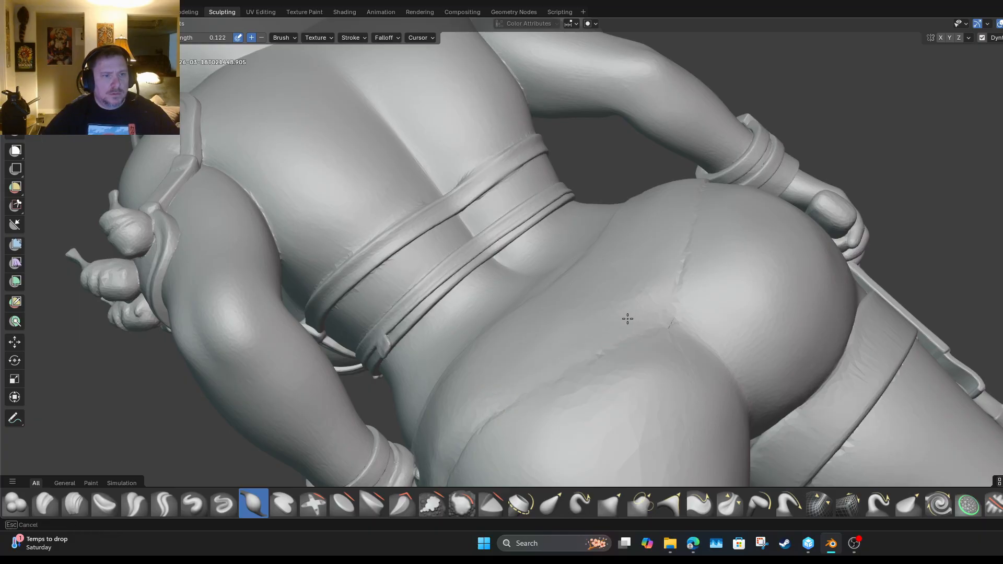
left_click_drag(633, 312, 623, 313)
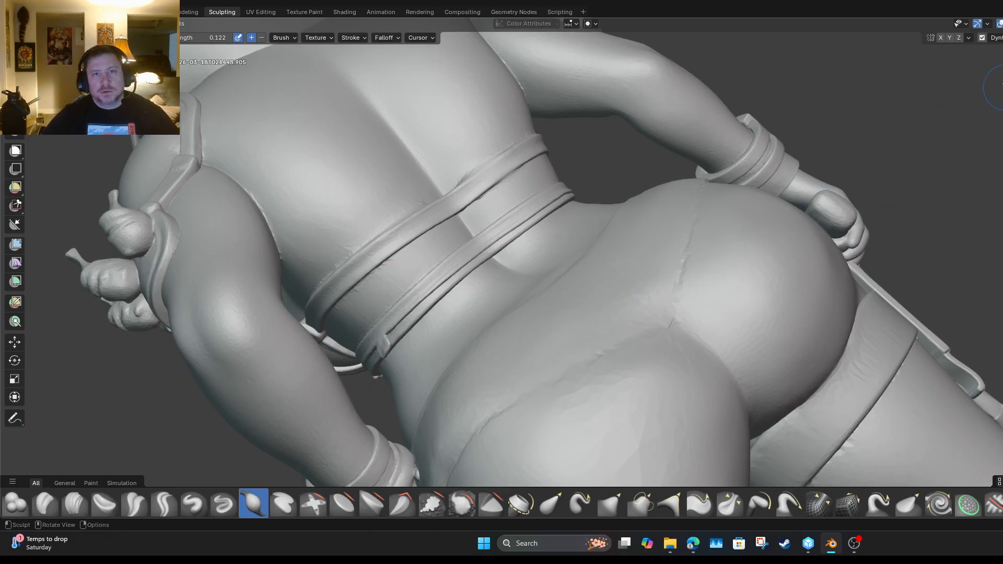
Disable Dyntopo and inflate the underwear fabric just above the left edge line up to the centre.
left_click(982, 38)
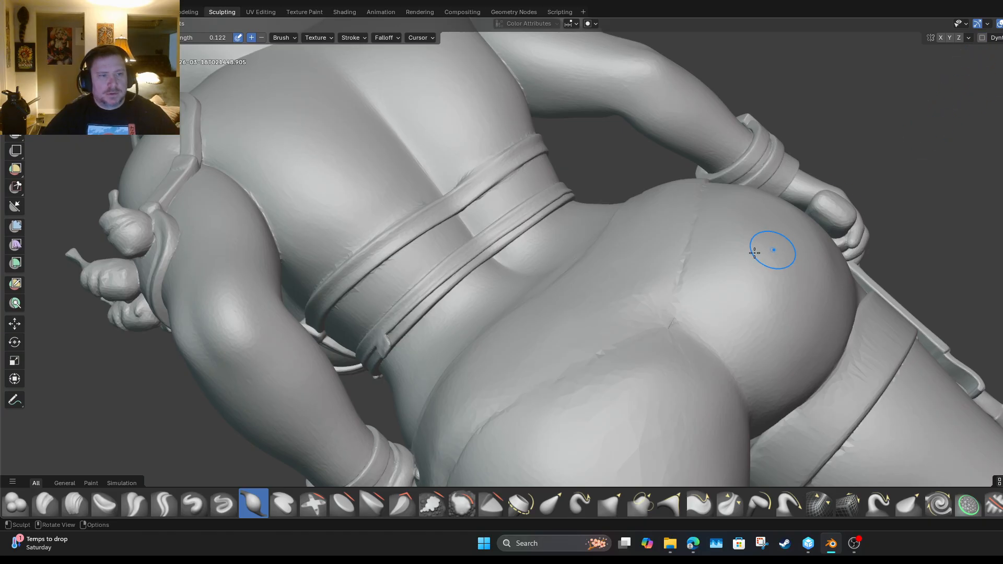
middle_click_drag(487, 389, 487, 389)
left_click_drag(533, 366, 603, 332)
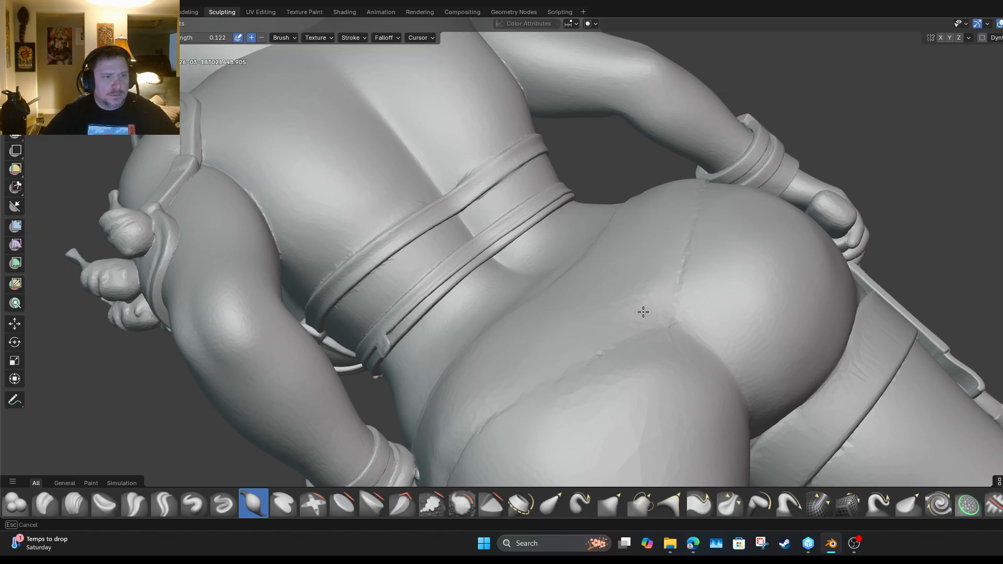
mouse_move(496, 390)
left_mouse_down()
mouse_move(642, 312)
mouse_move(608, 329)
left_mouse_up()
left_click_drag(524, 377, 663, 304)
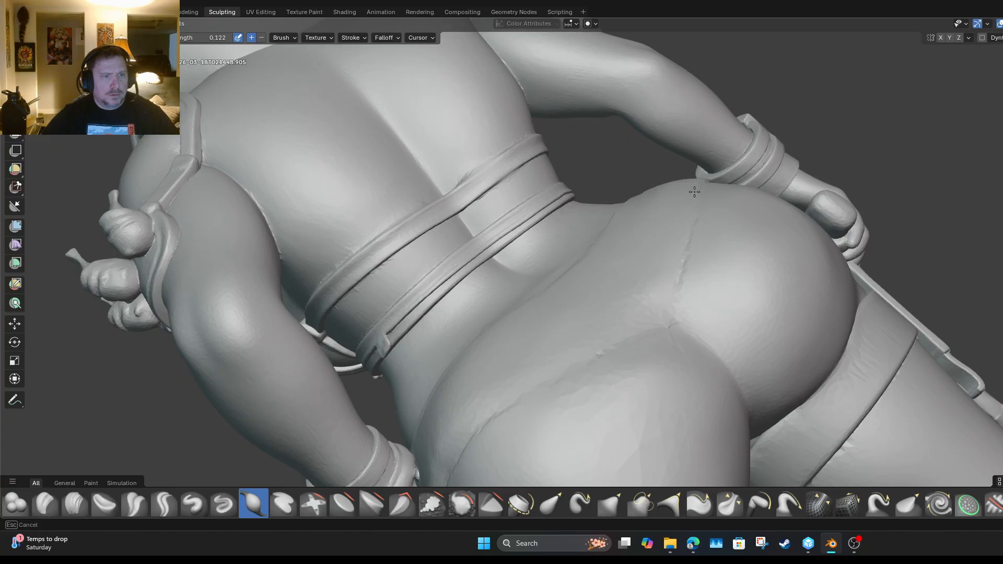
mouse_move(661, 290)
left_mouse_down()
mouse_move(662, 255)
mouse_move(624, 283)
mouse_move(682, 196)
mouse_move(571, 331)
mouse_move(577, 314)
left_mouse_up()
mouse_move(498, 382)
left_mouse_down()
mouse_move(611, 336)
mouse_move(547, 359)
mouse_move(565, 360)
left_mouse_up()
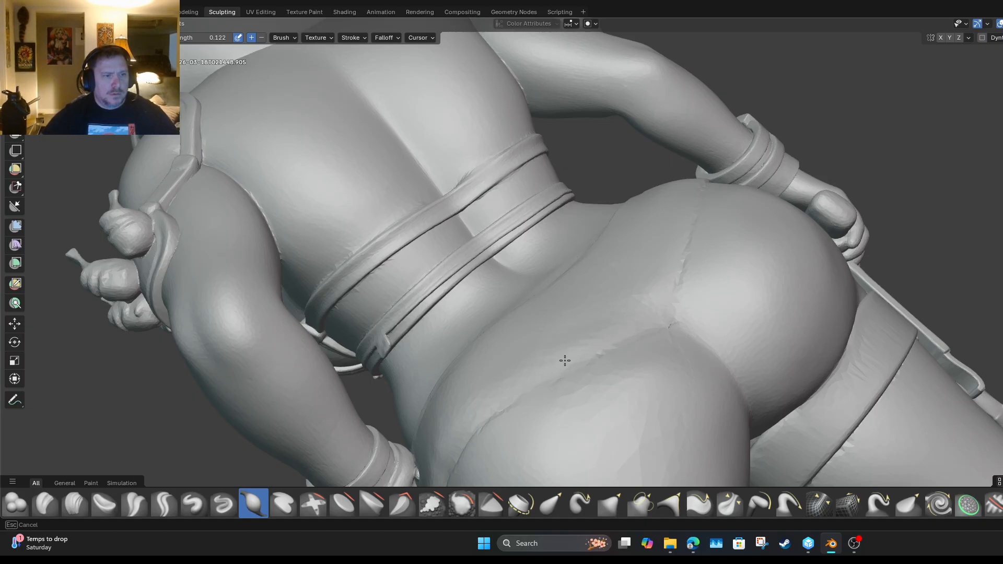
left_click_drag(486, 403, 497, 395)
From the opposite side, inflate the fabric band along the left underwear edge from the hip down to the centre.
mouse_move(649, 305)
middle_mouse_down()
mouse_move(684, 277)
mouse_move(753, 173)
middle_mouse_up()
mouse_move(865, 378)
middle_mouse_down()
mouse_move(868, 329)
mouse_move(832, 336)
mouse_move(815, 313)
mouse_move(506, 374)
middle_mouse_up()
left_click_drag(505, 373, 520, 368)
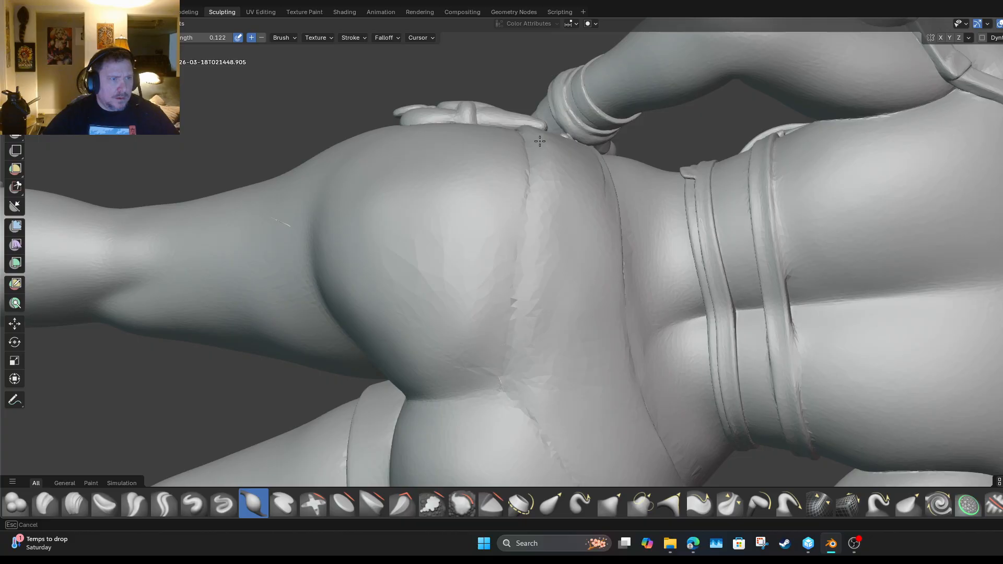
left_click_drag(546, 214, 534, 291)
mouse_move(540, 173)
left_mouse_down()
mouse_move(530, 306)
mouse_move(513, 378)
left_mouse_up()
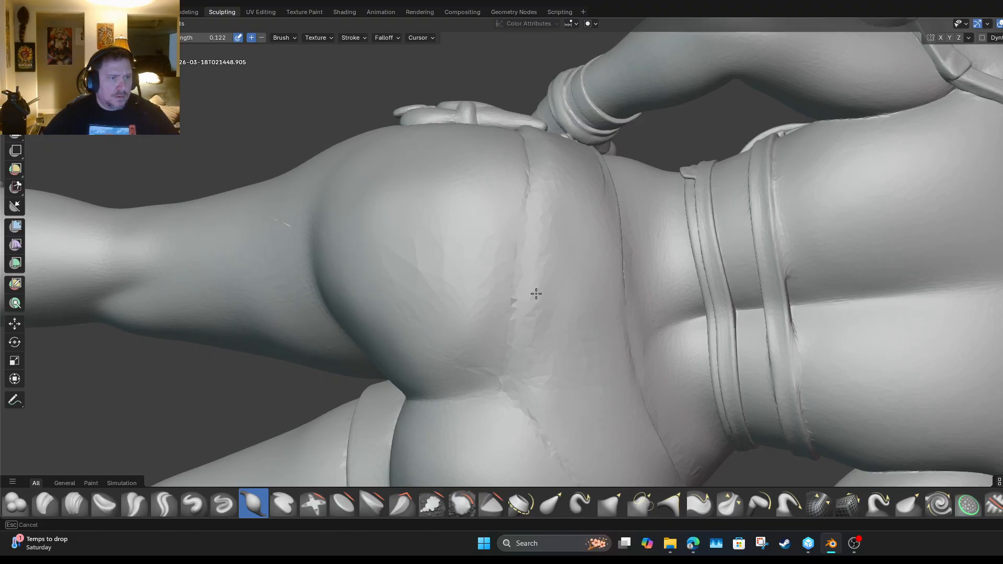
left_click_drag(536, 293, 513, 377)
left_click_drag(563, 418, 567, 426)
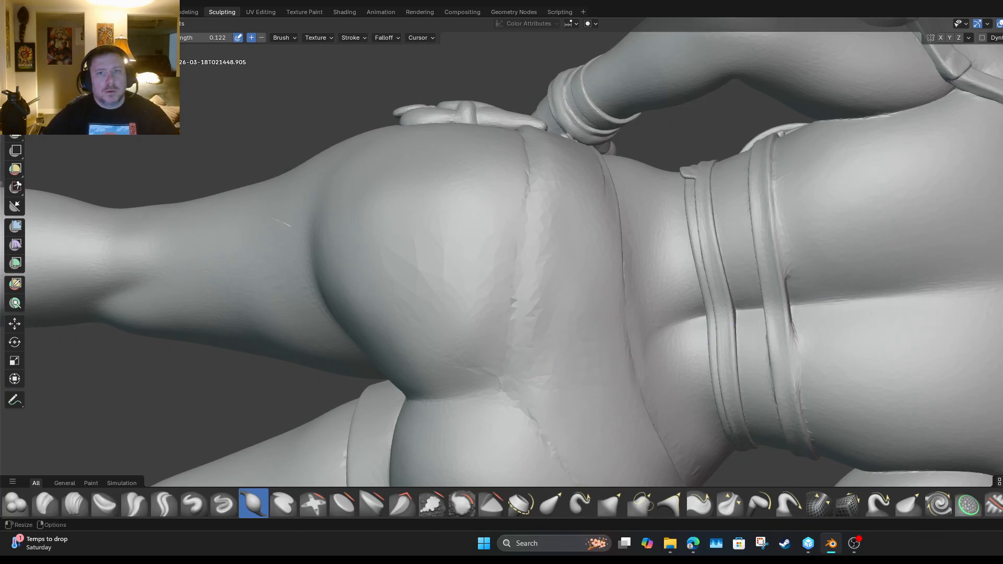
Raise the fabric further along both underwear edges with the inflate brush, blending the build-up toward the waist.
mouse_move(502, 293)
middle_mouse_down()
mouse_move(611, 318)
mouse_move(716, 277)
mouse_move(752, 246)
mouse_move(836, 309)
mouse_move(597, 339)
middle_mouse_up()
mouse_move(597, 339)
left_mouse_down()
mouse_move(493, 457)
mouse_move(486, 443)
left_mouse_up()
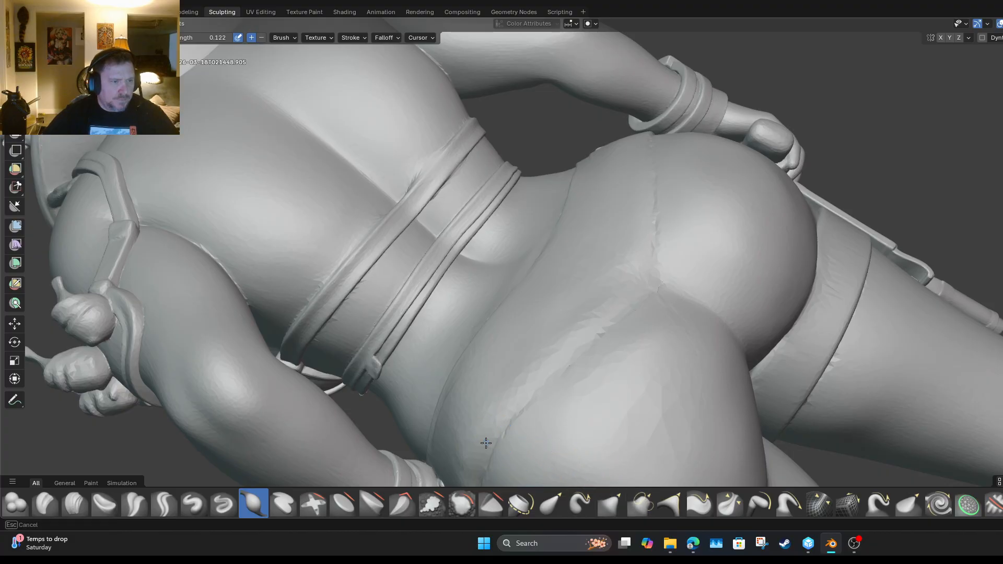
mouse_move(530, 377)
left_mouse_down()
mouse_move(633, 292)
mouse_move(648, 237)
left_mouse_up()
left_click_drag(646, 186, 643, 142)
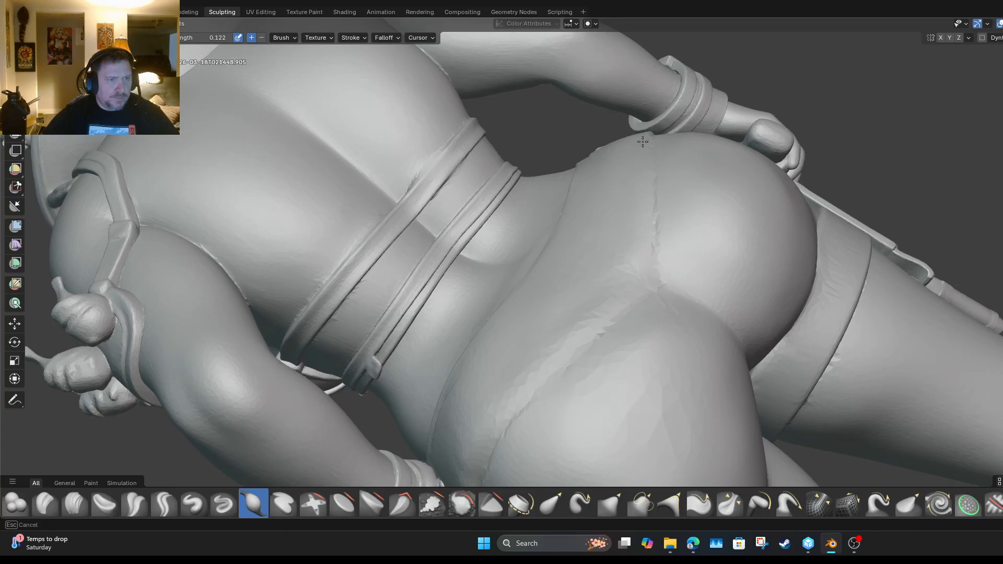
mouse_move(633, 199)
left_mouse_down()
mouse_move(638, 284)
mouse_move(667, 287)
mouse_move(598, 294)
left_mouse_up()
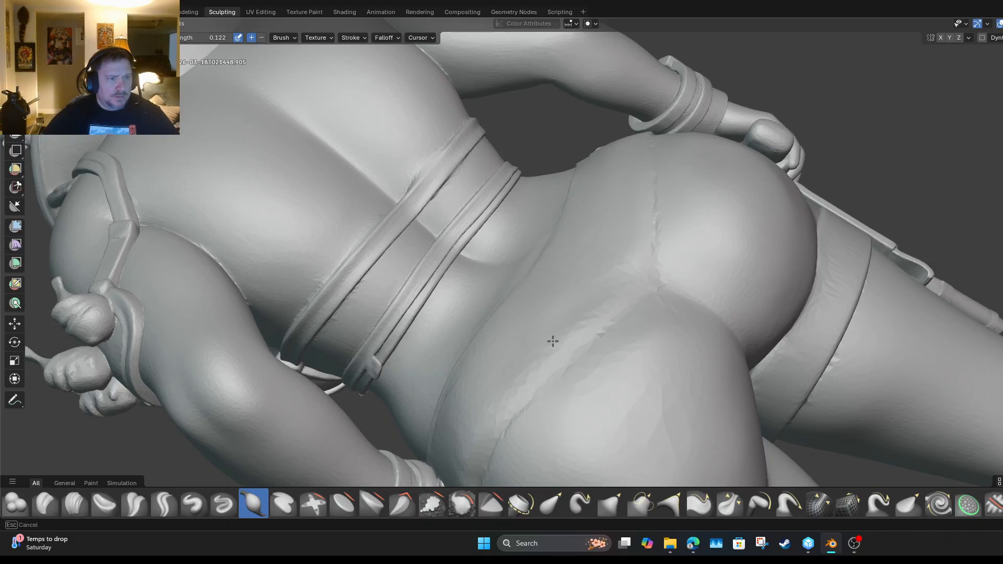
left_click_drag(552, 341, 584, 301)
mouse_move(504, 355)
left_mouse_down()
mouse_move(593, 312)
mouse_move(578, 313)
left_mouse_up()
mouse_move(620, 248)
left_mouse_down()
mouse_move(635, 169)
mouse_move(628, 232)
mouse_move(638, 183)
mouse_move(555, 340)
left_mouse_up()
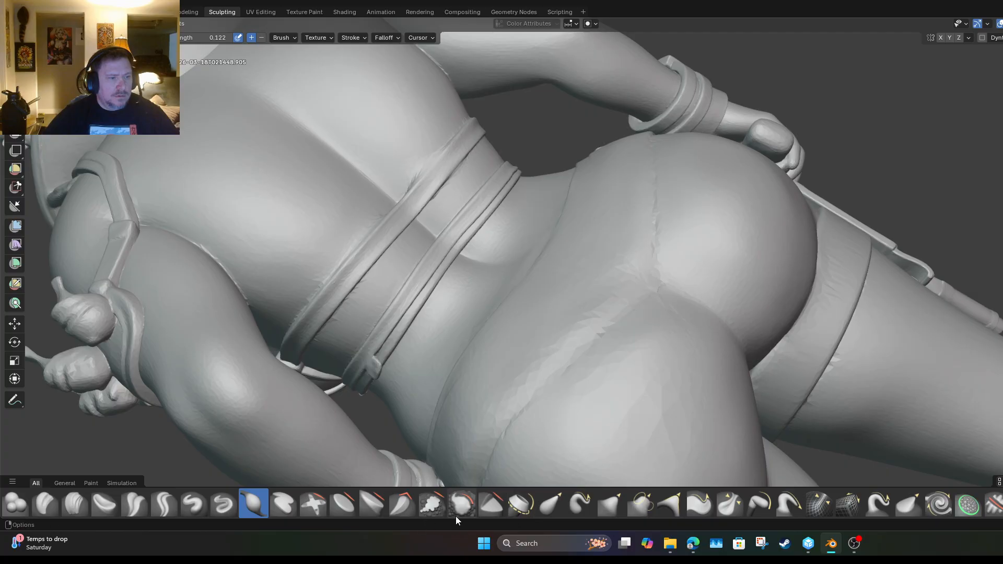
Soften the upper left buttock and the centre of the underwear line with the smoothing brush at strength 0.084.
left_click(462, 504)
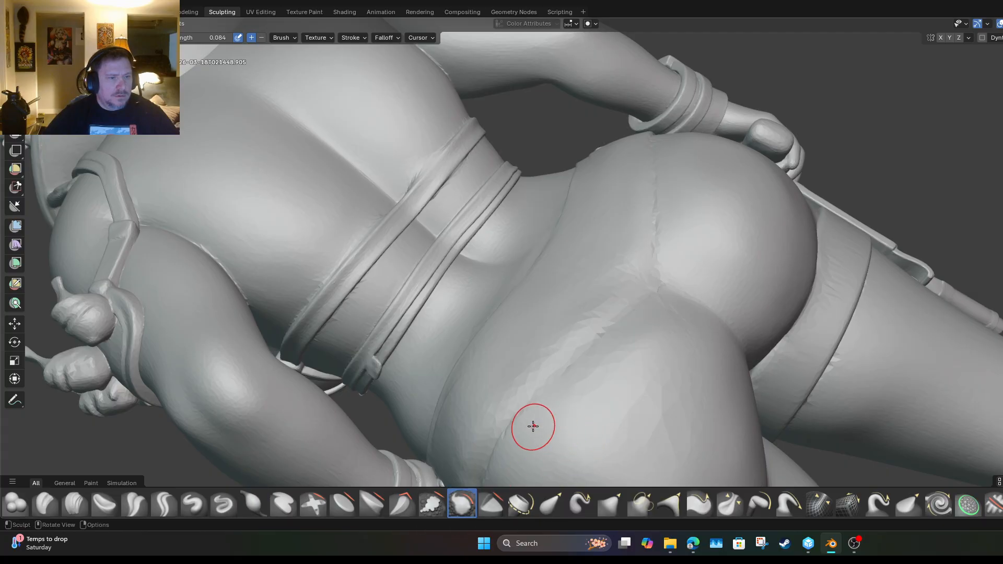
left_click_drag(539, 427, 609, 389)
mouse_move(612, 392)
left_mouse_down()
mouse_move(589, 385)
mouse_move(629, 392)
left_mouse_up()
mouse_move(635, 393)
left_mouse_down()
mouse_move(596, 379)
mouse_move(656, 340)
left_mouse_up()
mouse_move(664, 332)
left_mouse_down()
mouse_move(667, 284)
mouse_move(651, 291)
mouse_move(667, 238)
mouse_move(653, 232)
mouse_move(651, 157)
mouse_move(658, 235)
left_mouse_up()
Smooth the jagged right underwear edge with repeated strokes from the hip down to the centre.
left_click_drag(645, 164, 651, 244)
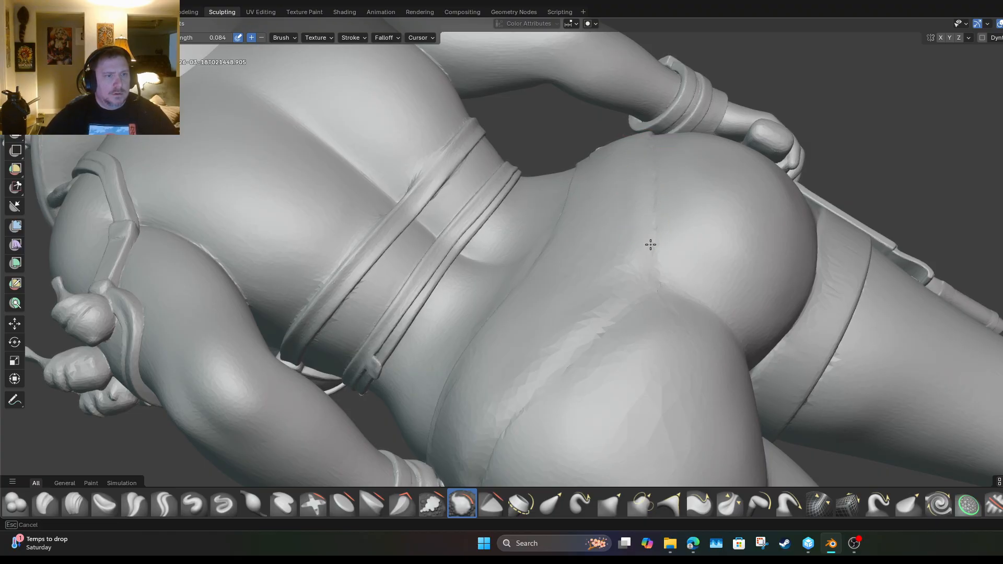
left_click_drag(654, 201, 656, 251)
left_click_drag(667, 171, 653, 245)
left_click_drag(653, 165, 663, 225)
left_click_drag(656, 161, 621, 312)
Smooth the raised fabric at the centre and along the left underwear edge.
left_click_drag(645, 264, 612, 318)
left_click_drag(629, 282, 523, 361)
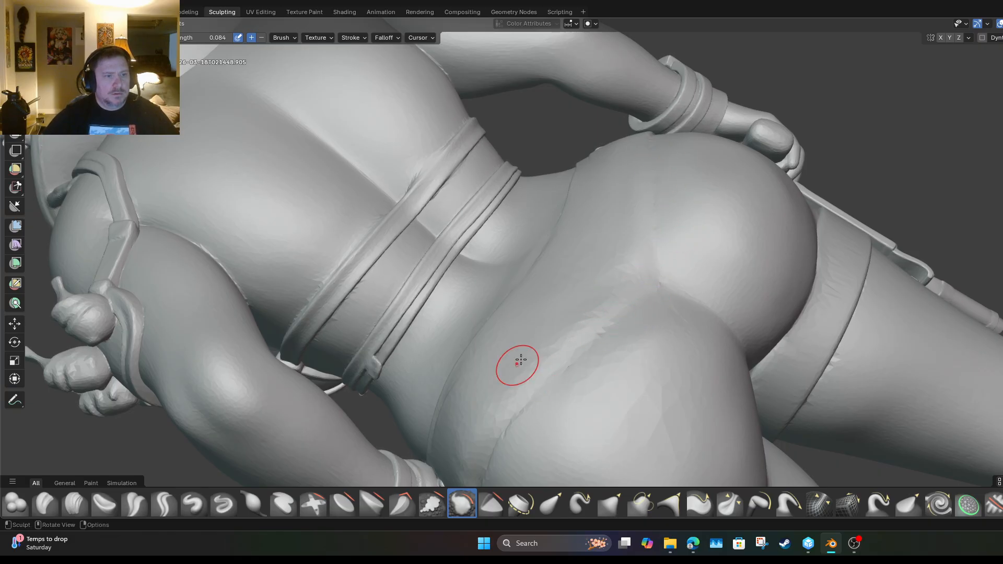
left_click_drag(625, 264, 611, 278)
left_click_drag(507, 389, 504, 376)
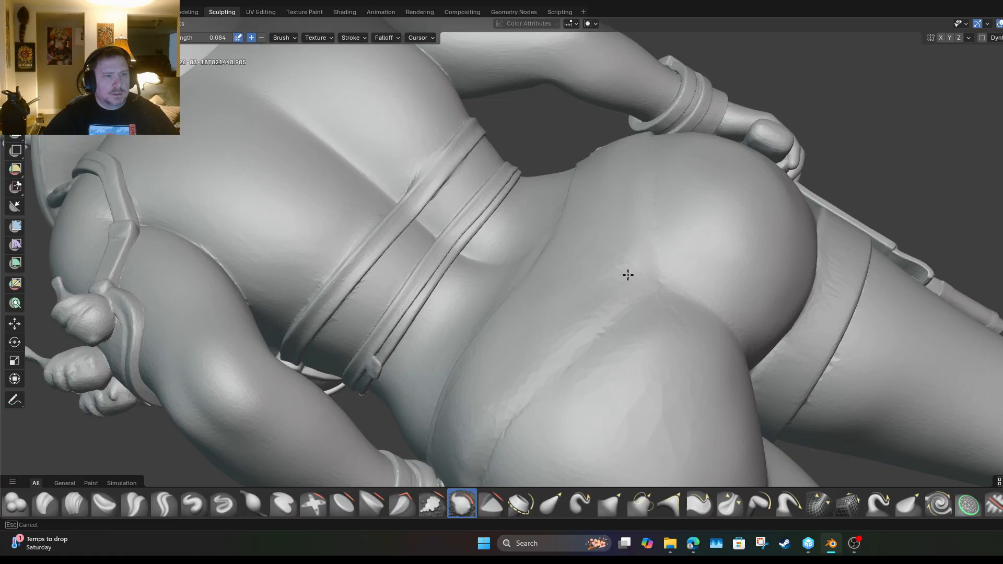
mouse_move(628, 274)
left_mouse_down()
mouse_move(611, 275)
mouse_move(628, 254)
mouse_move(603, 275)
mouse_move(585, 265)
left_mouse_up()
Check the whole figure, and even out the fabric around the centre and the right underwear edge with the smoothing brush.
scroll(585, 264, "down", 6)
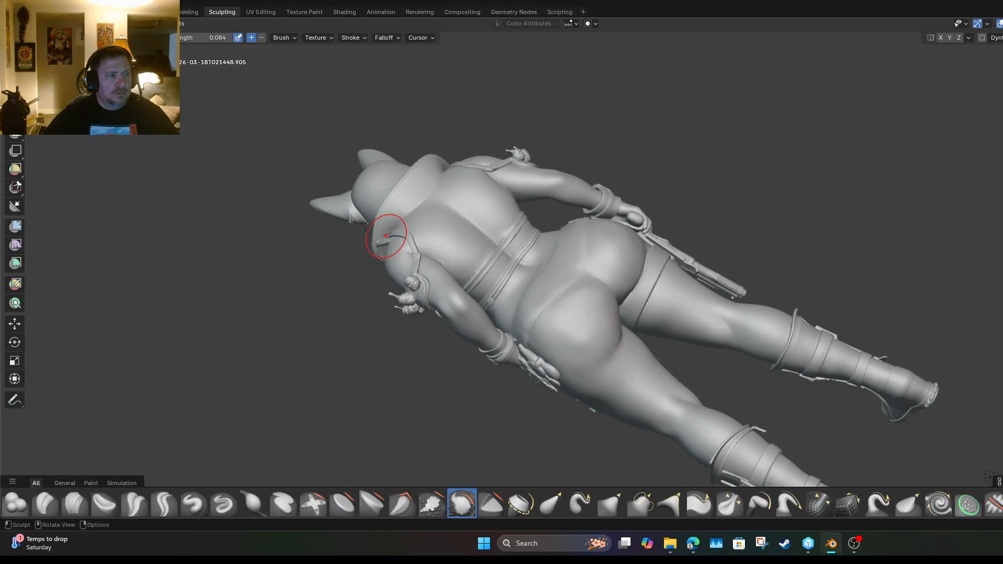
scroll(497, 262, "up", 5)
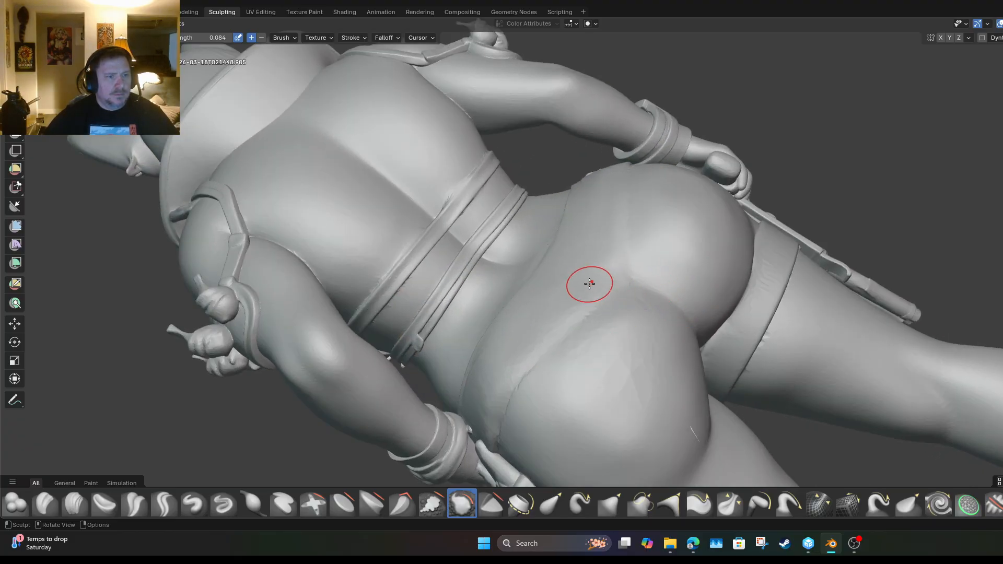
mouse_move(589, 284)
left_mouse_down()
mouse_move(596, 242)
mouse_move(609, 265)
mouse_move(618, 257)
left_mouse_up()
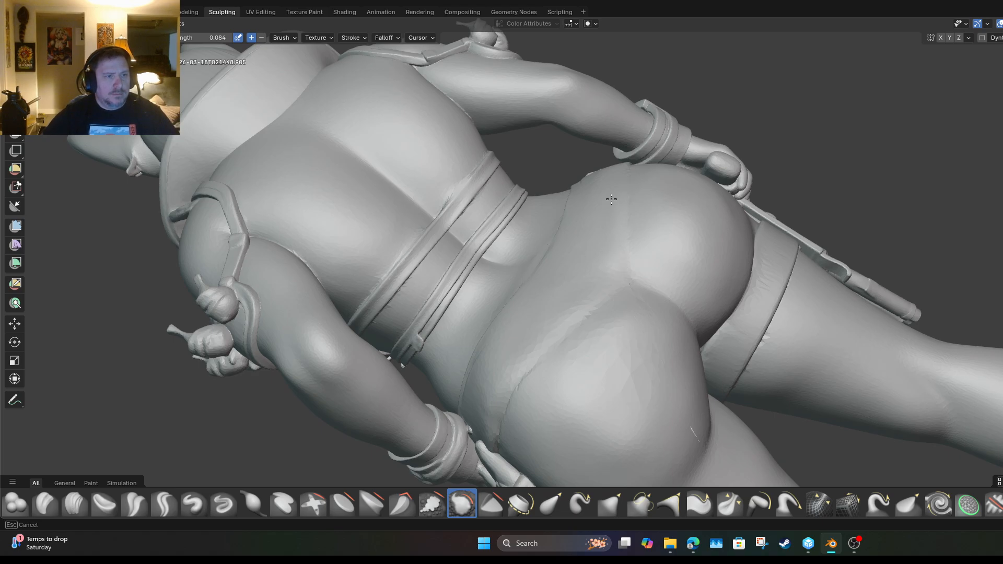
mouse_move(611, 199)
left_mouse_down()
mouse_move(606, 256)
mouse_move(578, 273)
mouse_move(551, 320)
mouse_move(537, 399)
mouse_move(625, 338)
mouse_move(615, 337)
left_mouse_up()
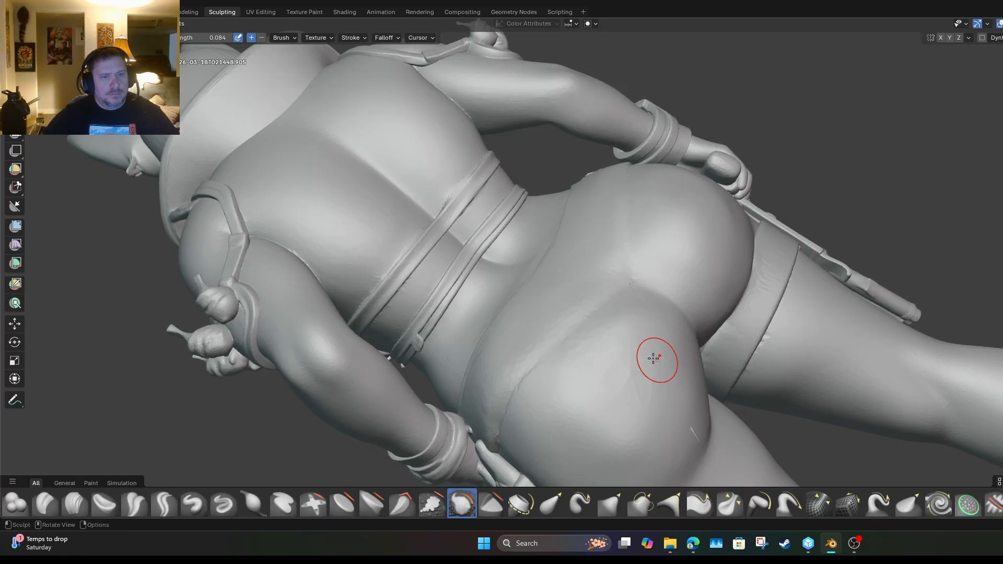
Review the rear from a distance and smooth the rough patches on and beside the right thigh strap.
scroll(653, 359, "down", 3)
scroll(667, 331, "down", 3)
scroll(742, 298, "up", 4)
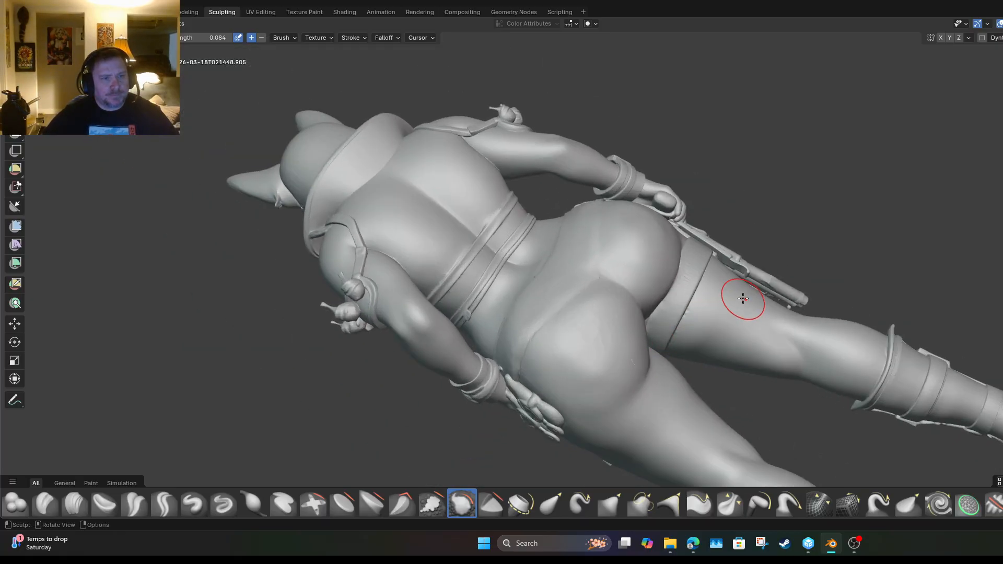
scroll(742, 299, "up", 3)
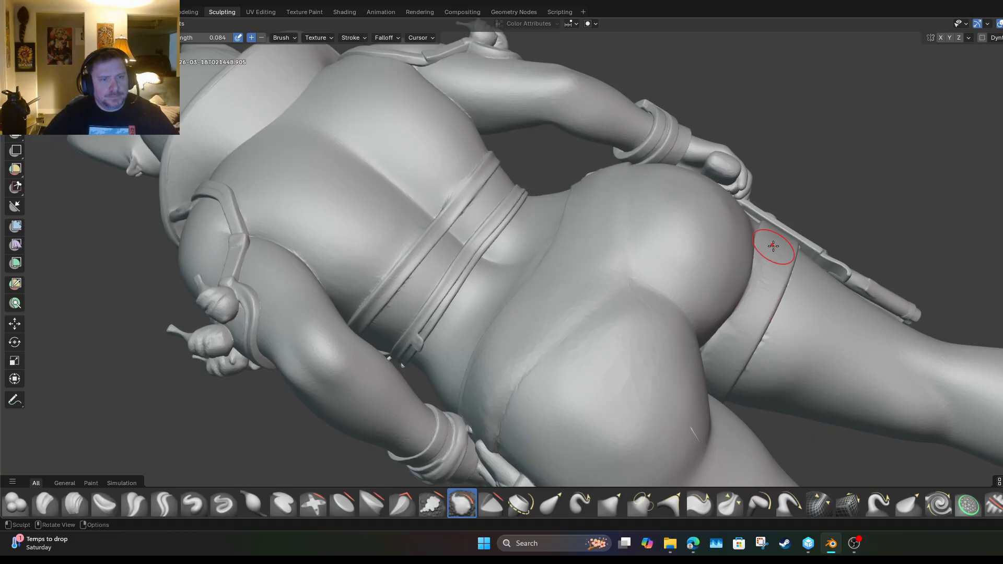
left_click(773, 245)
left_click_drag(759, 351, 763, 354)
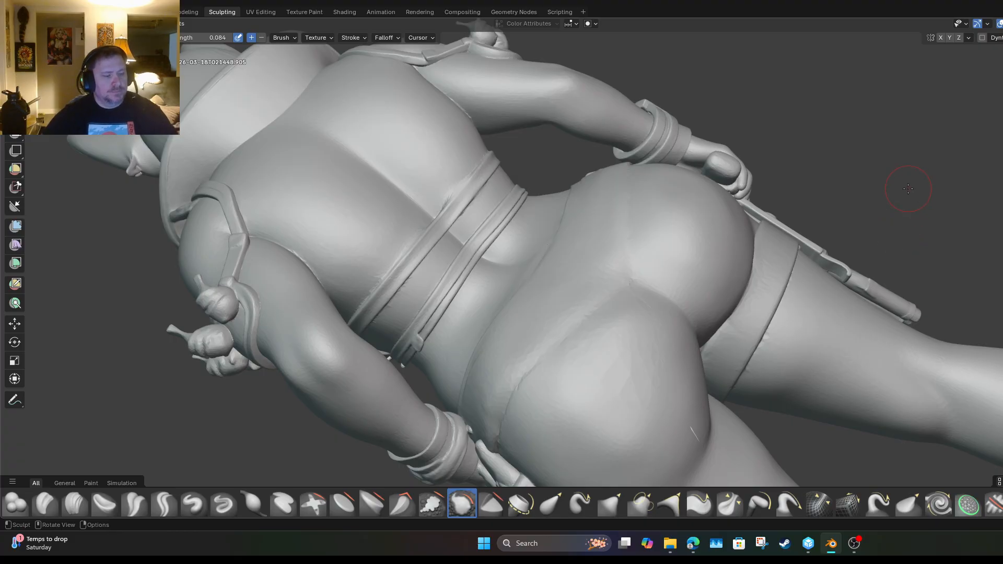
Frame the whole figure, switch to Edit Mode and separate the mesh by loose parts.
key("Home")
key("Tab")
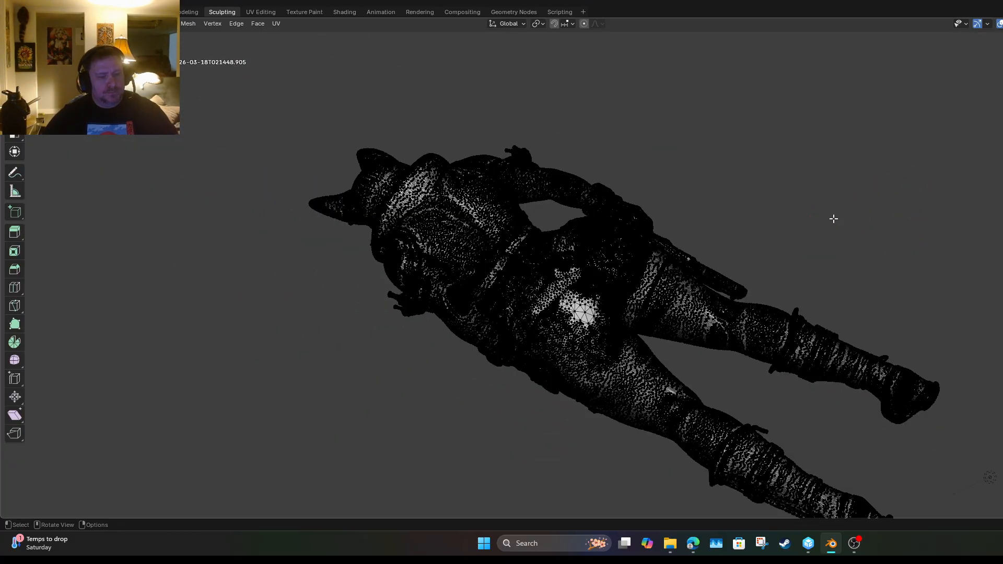
key("p")
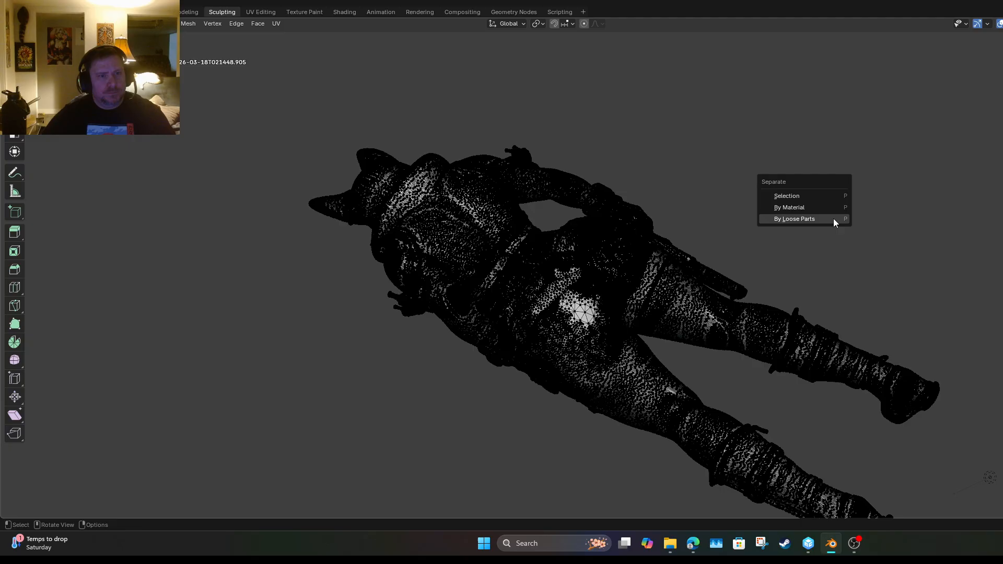
left_click(799, 219)
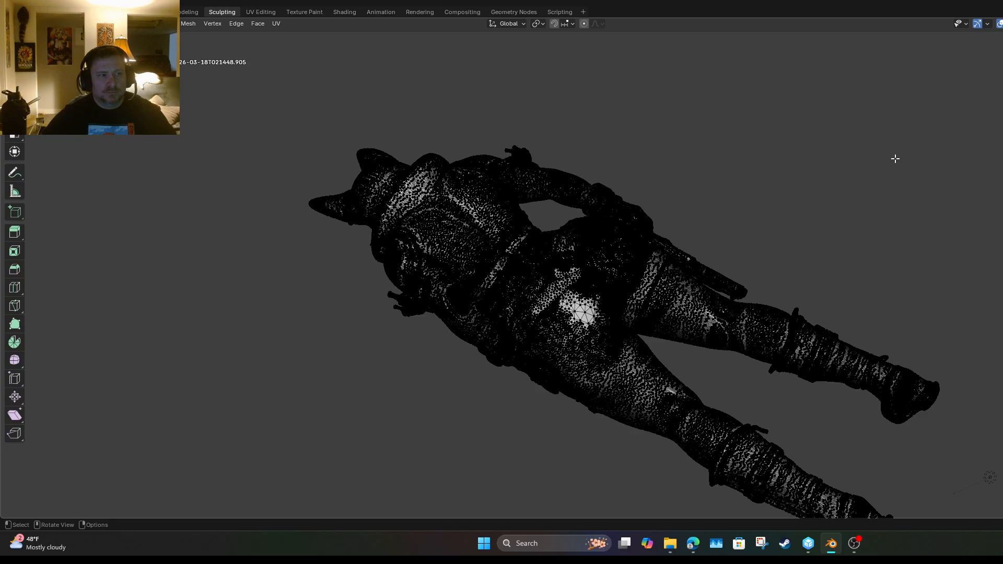
scroll(533, 157, "up", 8)
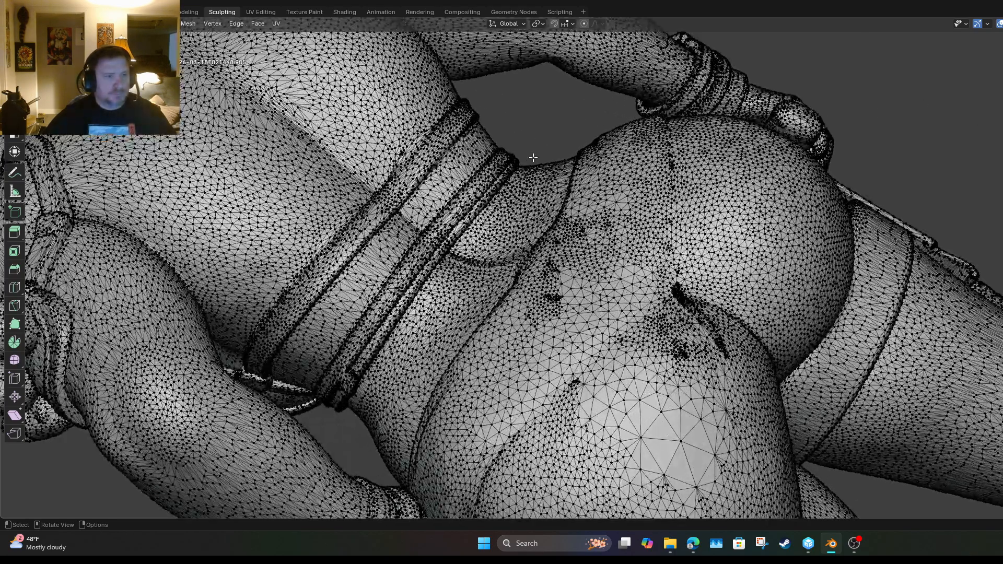
Dissolve the selected mesh elements and return to Object Mode.
scroll(533, 157, "down", 1)
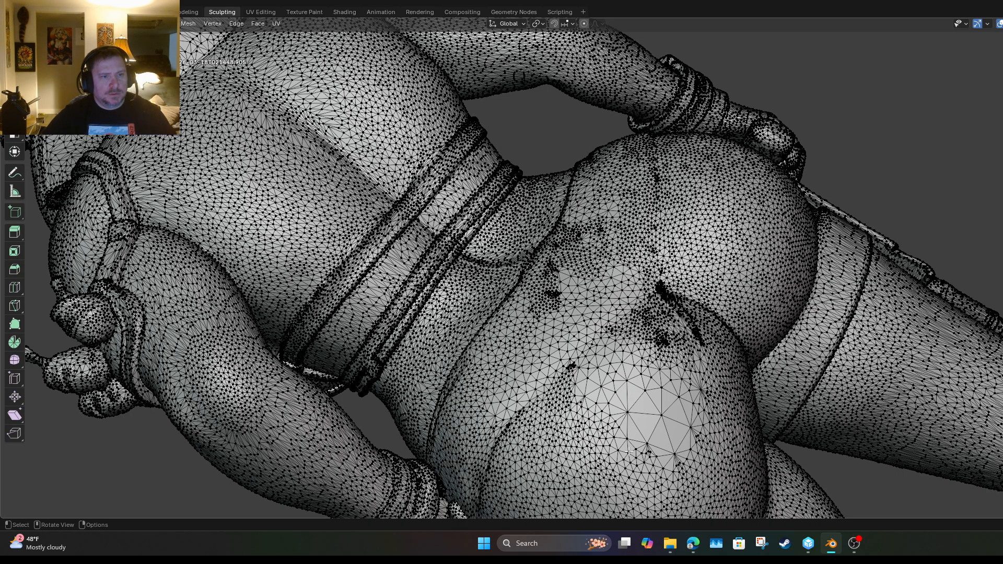
key("ctrl+x")
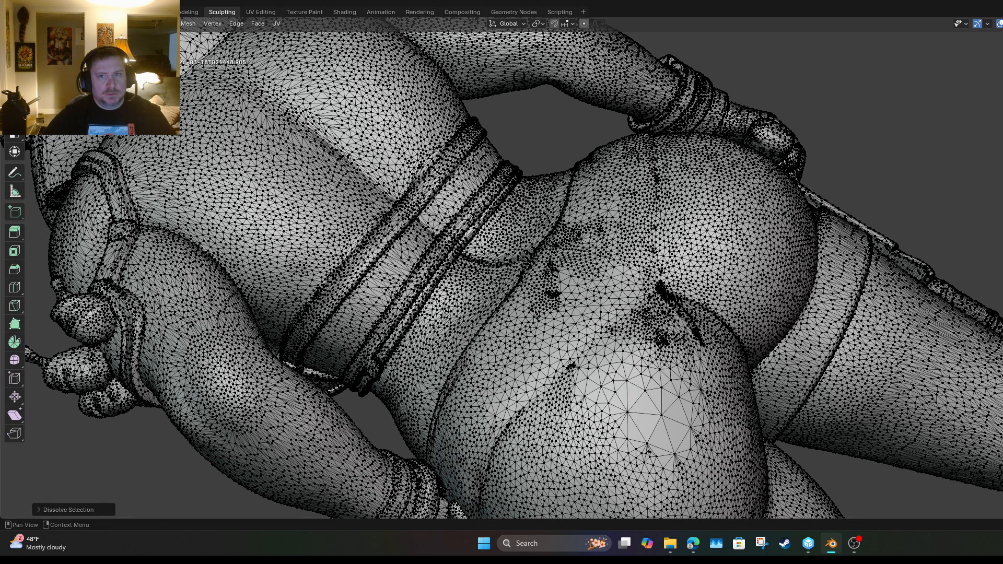
key("Tab")
scroll(673, 302, "down", 5)
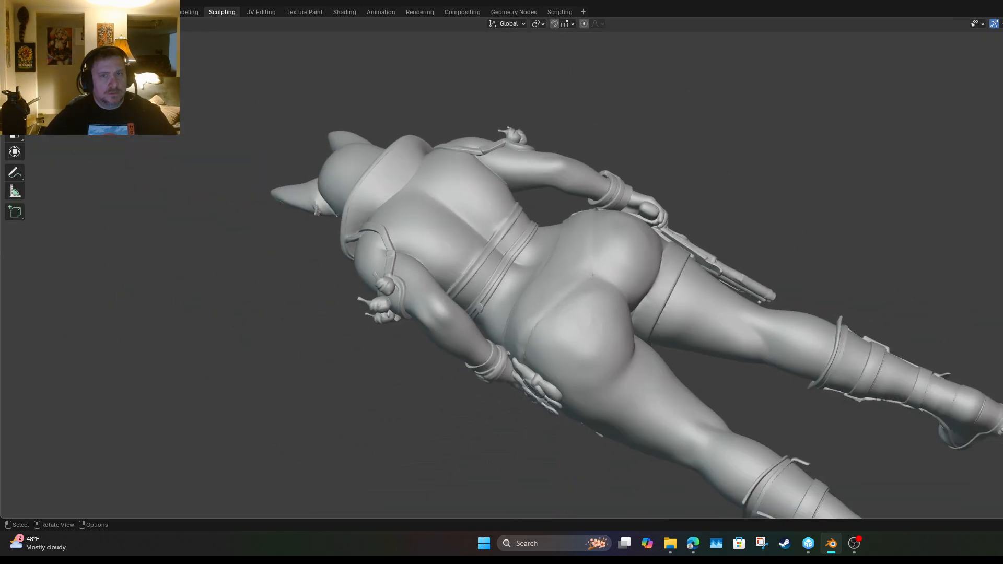
Inspect the figure's hip from the side and reactivate the sculpting workspace in Sculpt Mode.
middle_click_drag(673, 302, 266, 381)
middle_click_drag(976, 83, 917, 103)
scroll(899, 112, "up", 3)
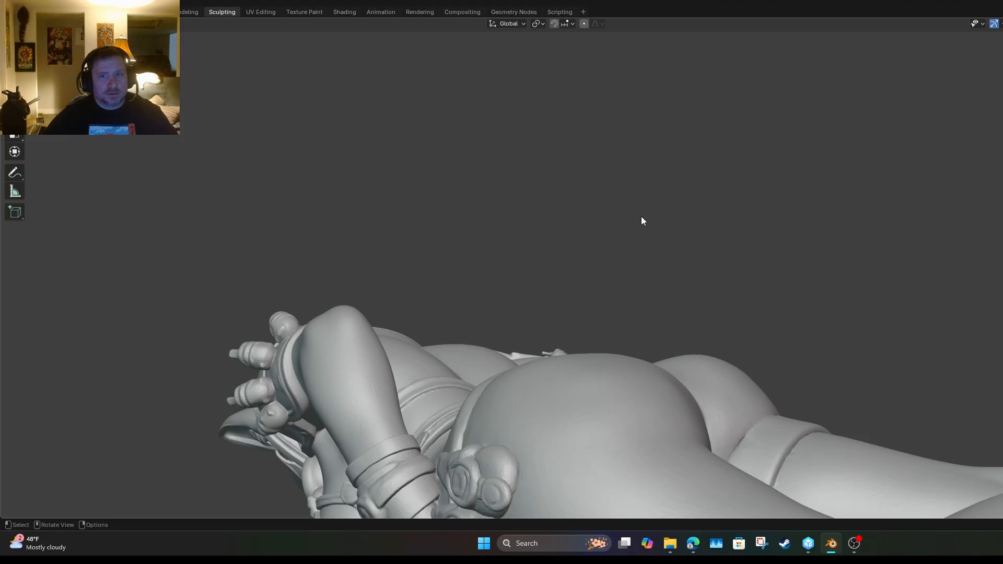
scroll(635, 224, "down", 3)
scroll(629, 231, "up", 4)
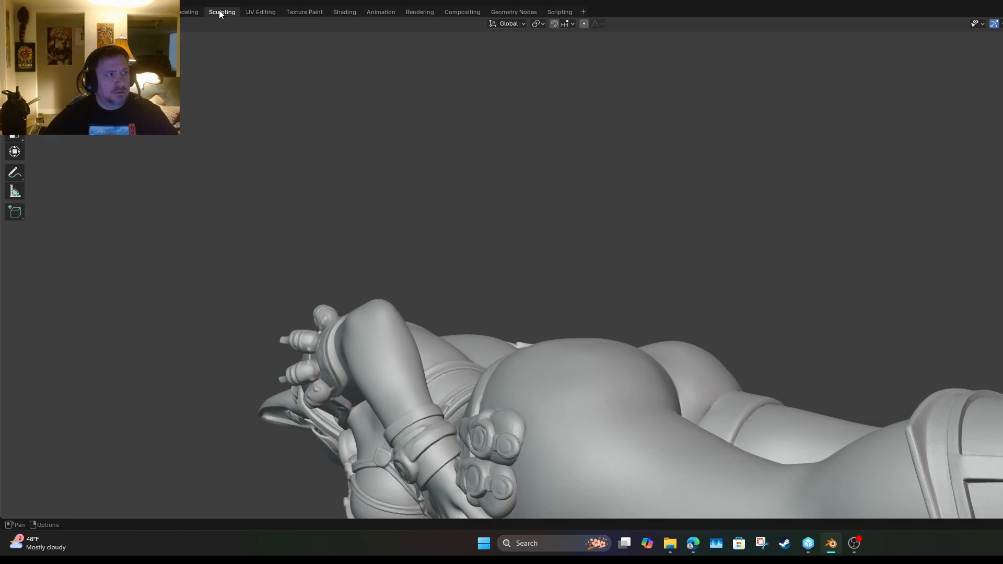
left_click(181, 10)
left_click(216, 14)
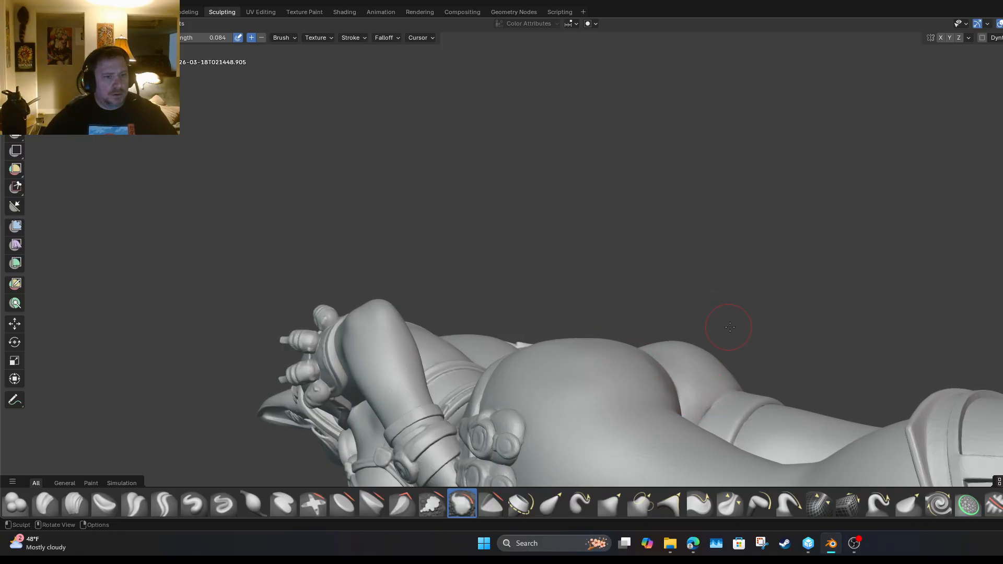
Smooth the buttock and the crease beside the thigh from a low side view at strength 0.084.
mouse_move(883, 230)
middle_mouse_down()
mouse_move(767, 246)
mouse_move(491, 176)
mouse_move(481, 186)
middle_mouse_up()
mouse_move(550, 128)
left_mouse_down()
mouse_move(532, 158)
mouse_move(558, 156)
mouse_move(543, 139)
left_mouse_up()
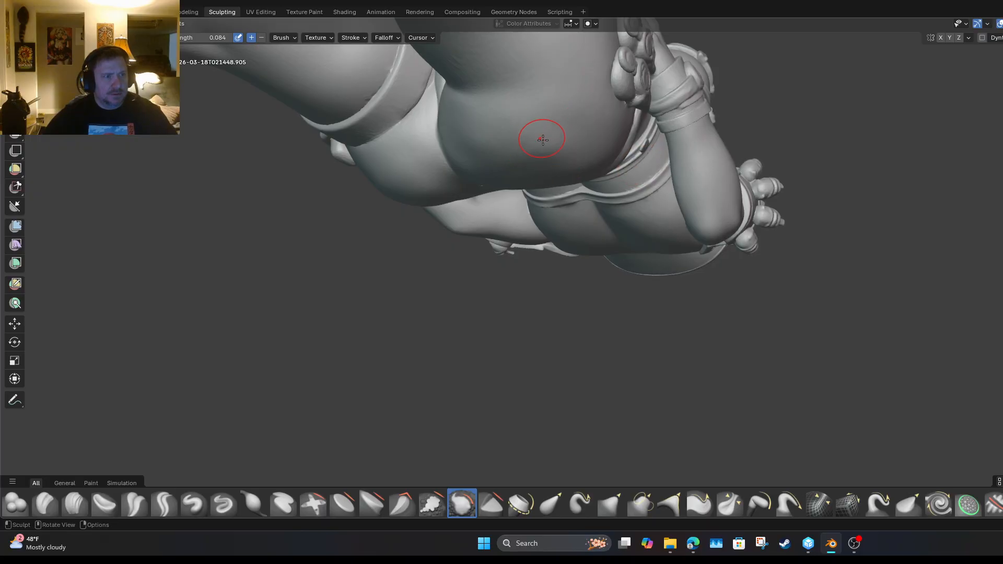
mouse_move(606, 146)
left_mouse_down()
mouse_move(502, 179)
mouse_move(471, 127)
mouse_move(513, 119)
left_mouse_up()
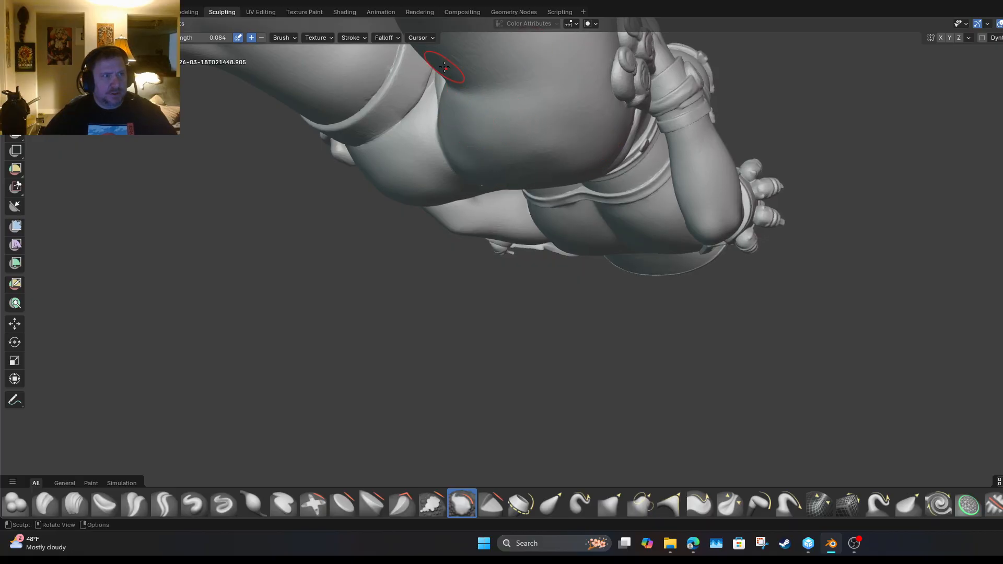
left_click_drag(444, 66, 468, 62)
Smooth the right buttock, the adjoining thigh, the thigh strap and the waist edge from the rear.
mouse_move(501, 219)
middle_mouse_down()
mouse_move(527, 172)
mouse_move(585, 198)
mouse_move(731, 323)
mouse_move(804, 356)
middle_mouse_up()
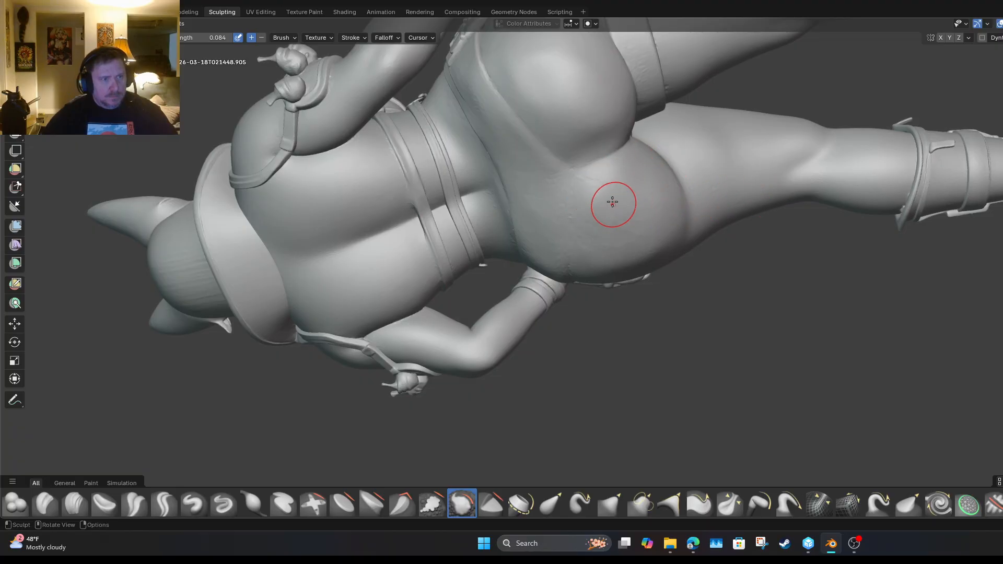
mouse_move(653, 174)
left_mouse_down()
mouse_move(659, 229)
mouse_move(642, 243)
left_mouse_up()
left_click_drag(642, 243, 631, 203)
mouse_move(627, 194)
left_mouse_down()
mouse_move(636, 237)
mouse_move(626, 250)
left_mouse_up()
left_click_drag(625, 251, 696, 169)
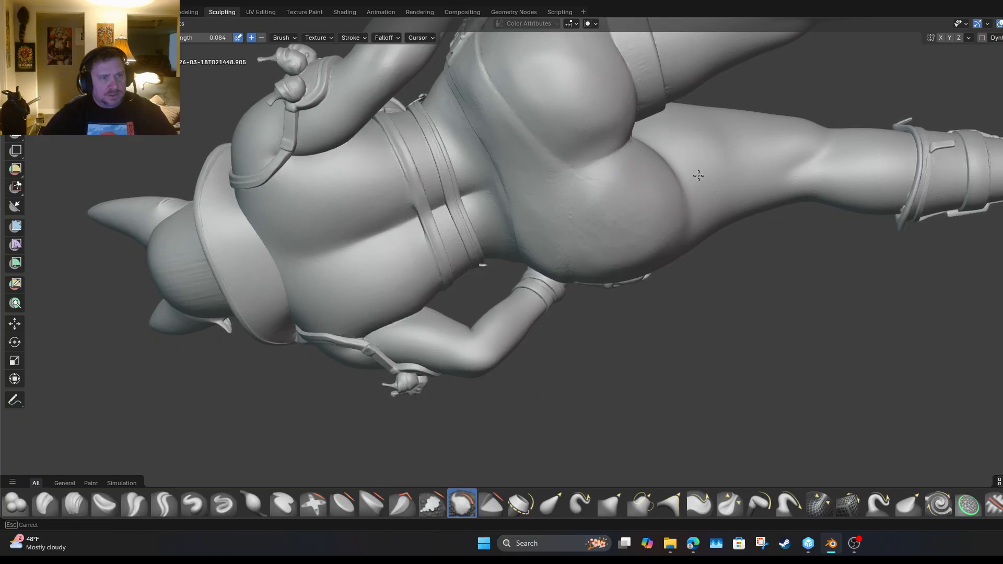
left_click_drag(727, 208, 710, 166)
left_click_drag(681, 112, 663, 71)
mouse_move(495, 208)
left_mouse_down()
mouse_move(468, 209)
mouse_move(447, 111)
left_mouse_up()
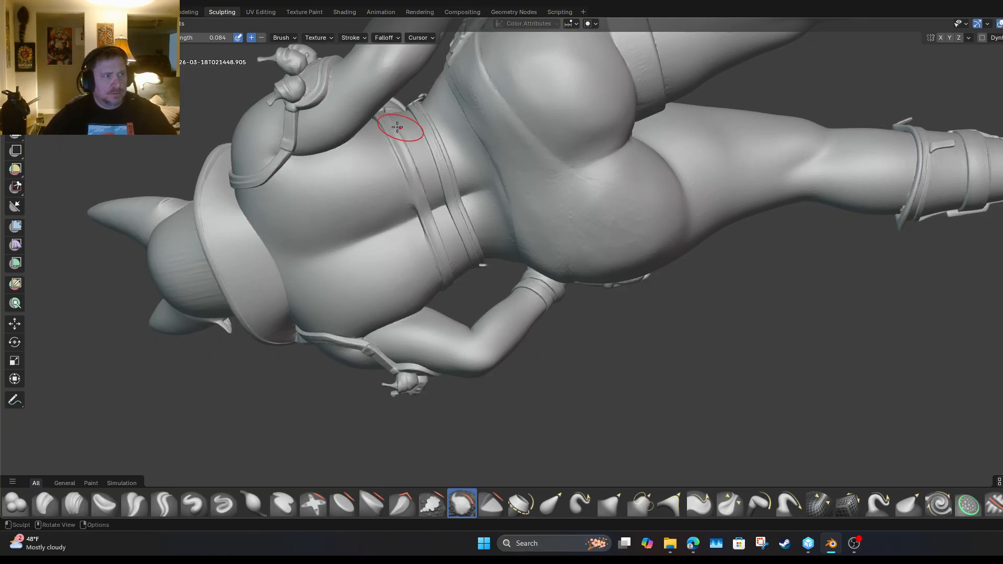
Smooth the surface of the back beside the waist bands.
scroll(387, 130, "down", 2)
scroll(343, 155, "up", 4)
scroll(331, 179, "up", 3)
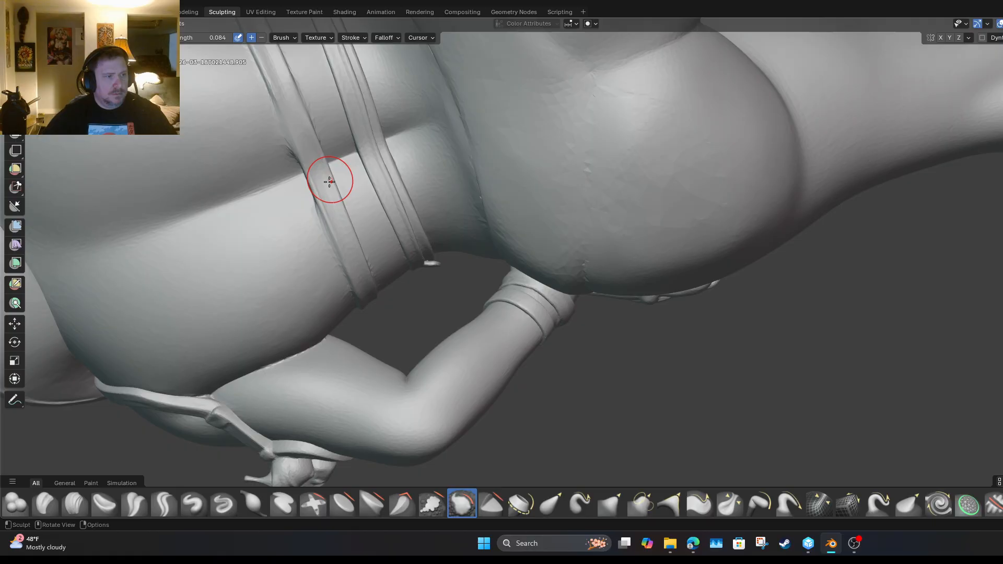
left_click_drag(276, 321, 228, 180)
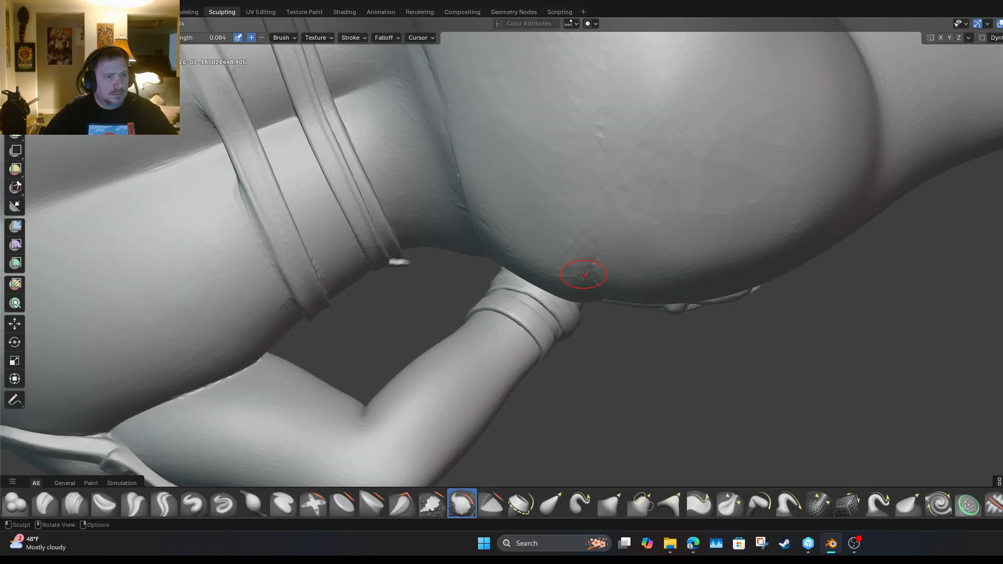
scroll(575, 210, "down", 10)
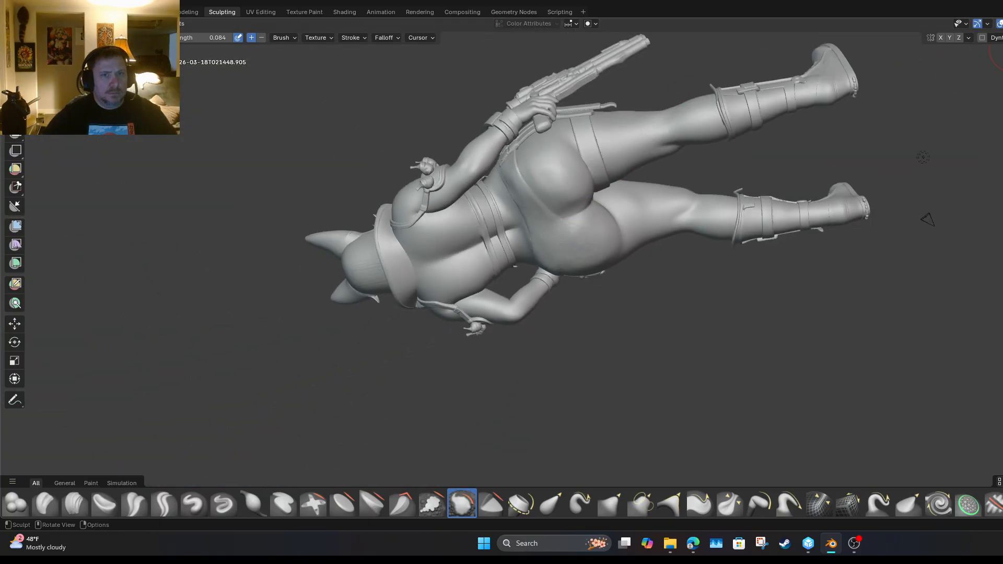
Smooth the underwear fabric between its two edge lines on the left hip.
middle_click_drag(923, 156, 857, 334)
mouse_move(424, 482)
middle_mouse_down()
mouse_move(369, 412)
mouse_move(241, 332)
mouse_move(172, 239)
mouse_move(188, 235)
middle_mouse_up()
scroll(575, 157, "up", 6)
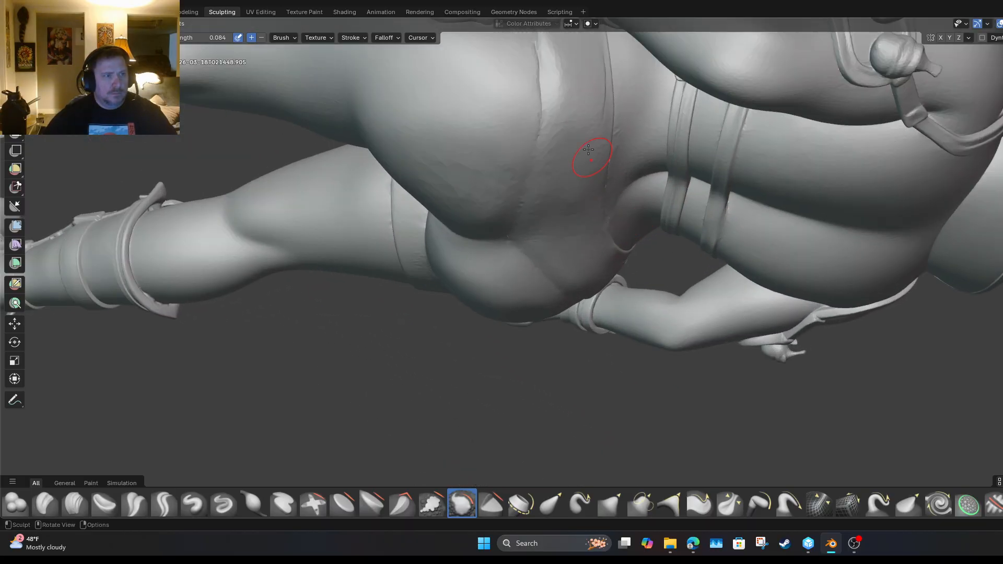
mouse_move(569, 110)
left_mouse_down()
mouse_move(559, 58)
mouse_move(567, 58)
left_mouse_up()
left_click_drag(569, 107, 566, 61)
Raise the underwear fabric along both edge lines on the left hip with the Inflate brush at strength 0.122.
left_click(250, 502)
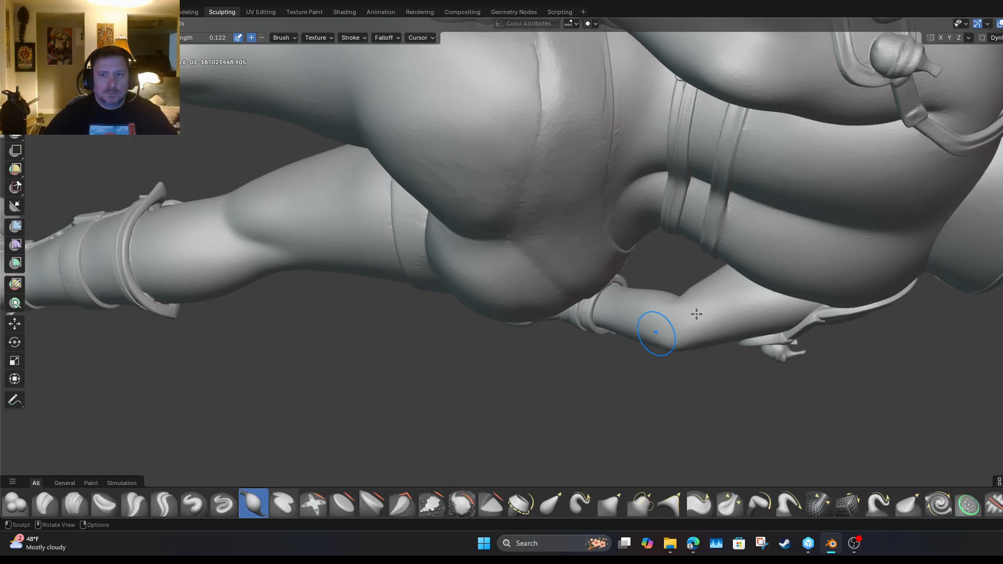
left_click_drag(529, 229, 529, 218)
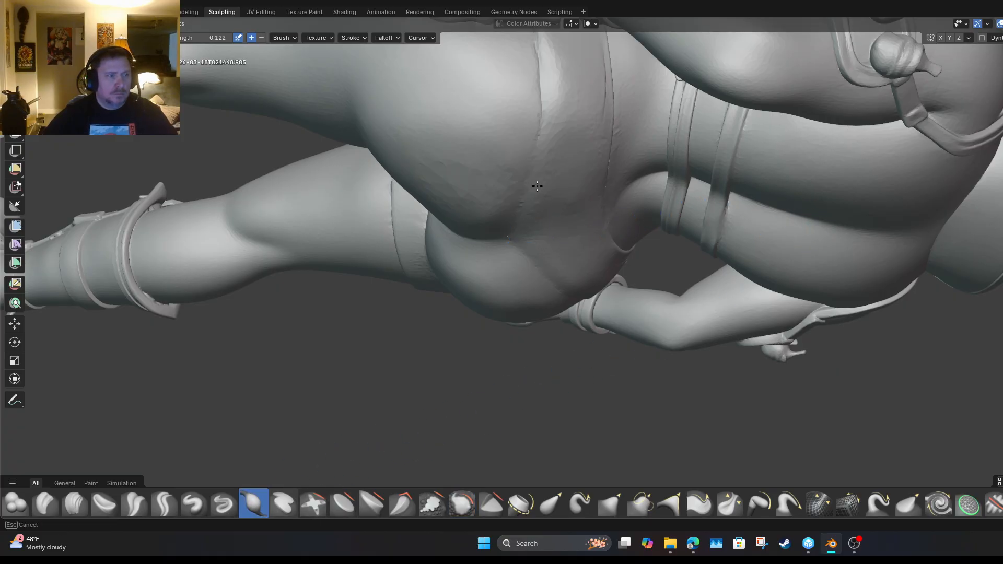
left_click_drag(557, 71, 556, 61)
left_click_drag(530, 241, 530, 236)
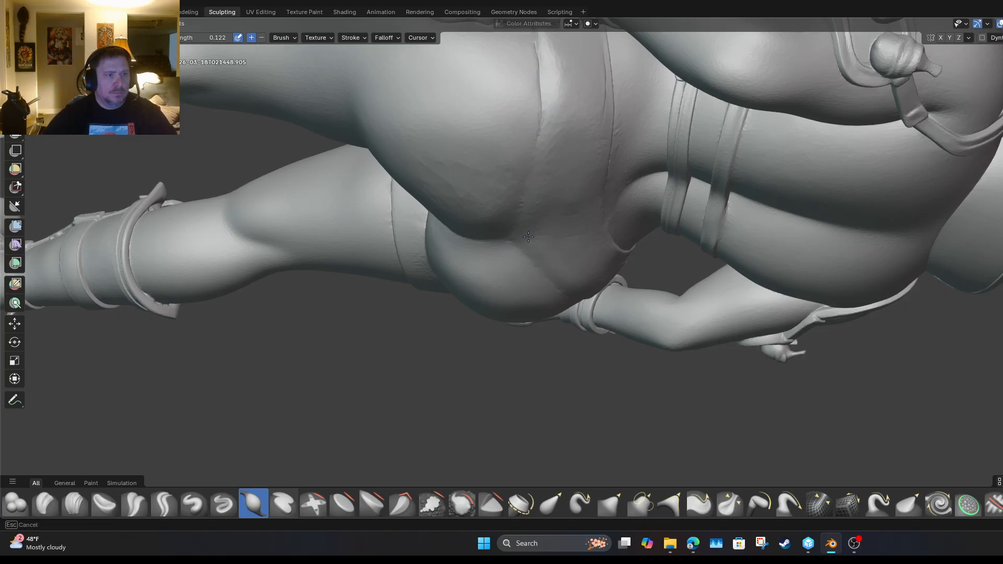
left_click_drag(550, 53, 552, 48)
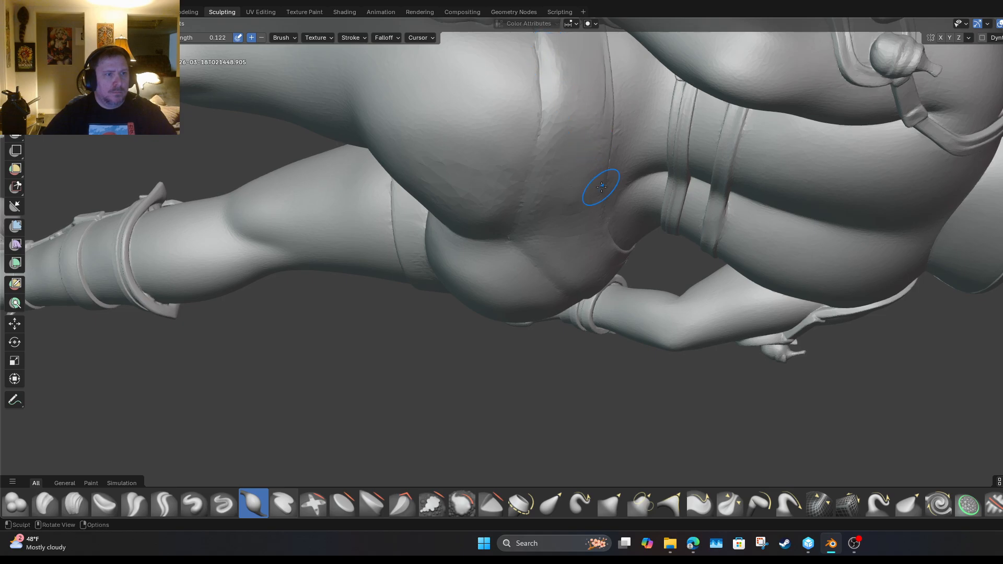
left_click_drag(603, 83, 603, 95)
left_click_drag(613, 257, 614, 255)
Inflate the underwear fabric across the rear, just below the waist edge on both sides.
scroll(137, 283, "down", 4)
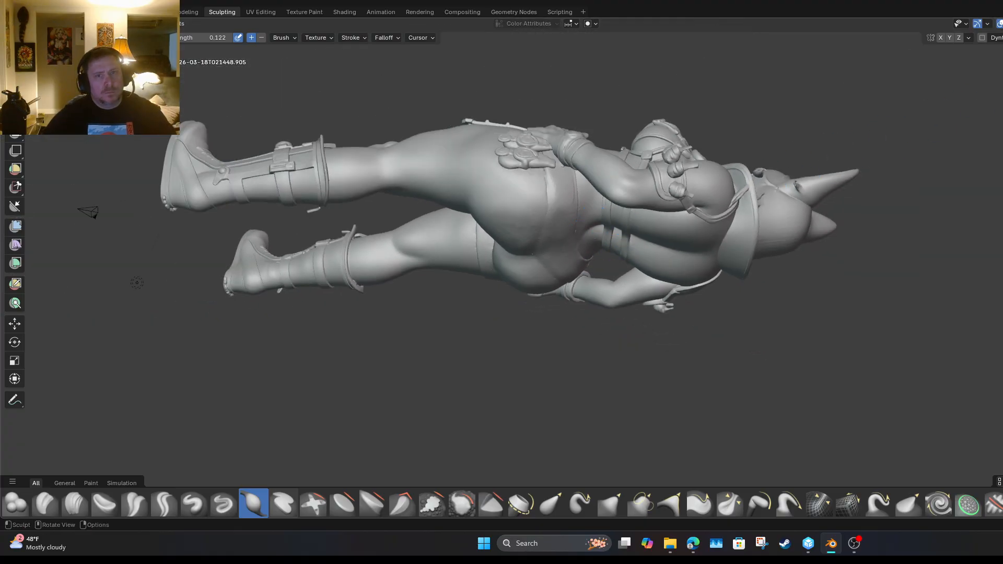
mouse_move(137, 283)
middle_mouse_down()
mouse_move(110, 246)
mouse_move(575, 256)
middle_mouse_up()
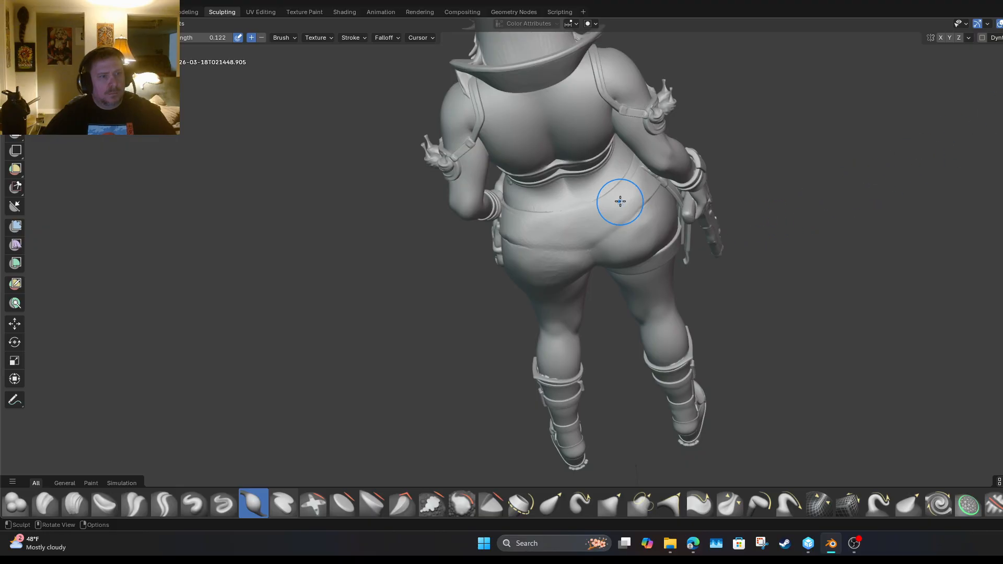
mouse_move(609, 199)
left_mouse_down()
mouse_move(553, 231)
mouse_move(645, 189)
mouse_move(613, 208)
left_mouse_up()
left_click_drag(538, 225, 553, 233)
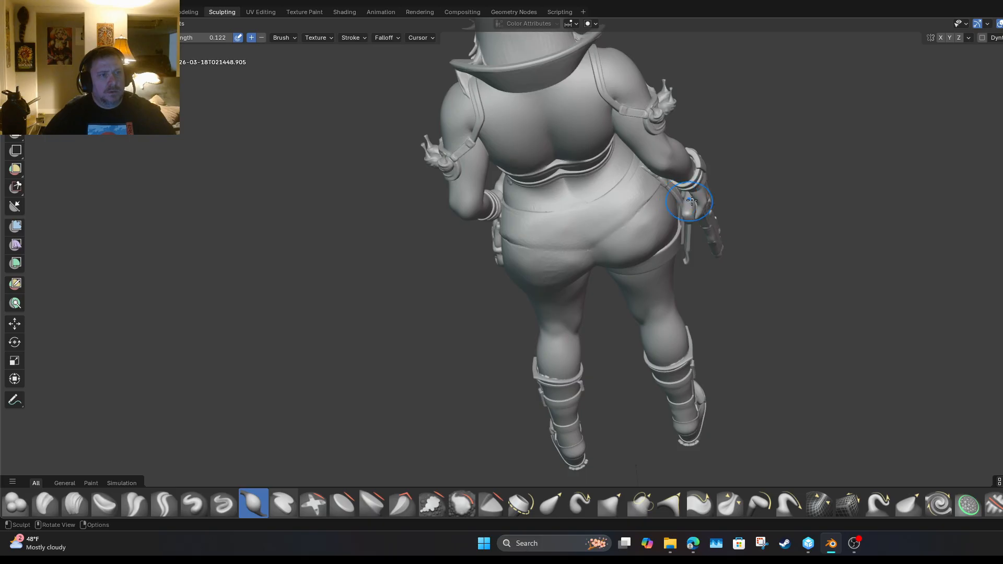
Carve the underwear's upper edge at the centre of the lower back with the subtractive crease brush at strength 0.600.
middle_click_drag(636, 467, 712, 104)
scroll(565, 177, "up", 4)
scroll(565, 177, "up", 1)
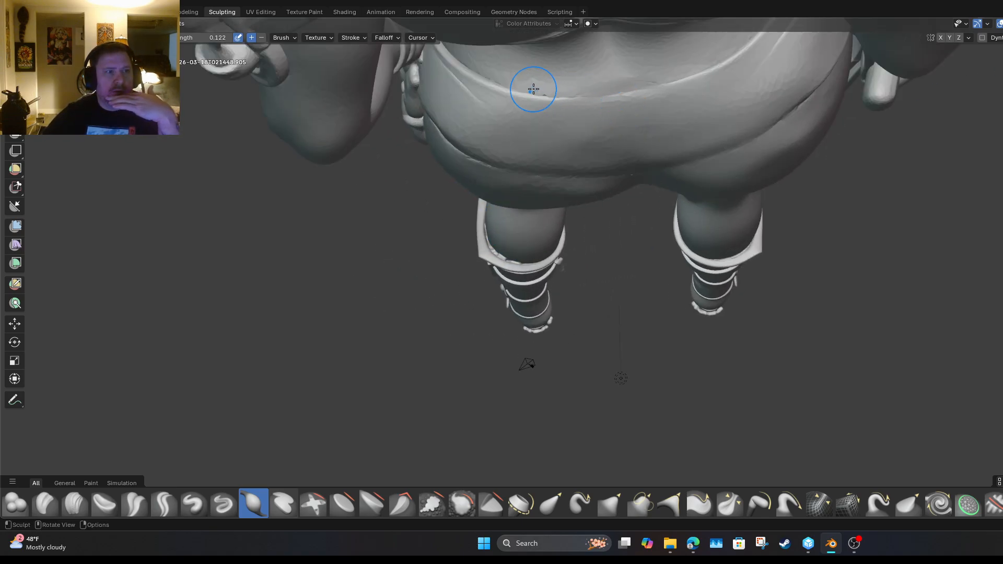
middle_click_drag(672, 63, 757, 84)
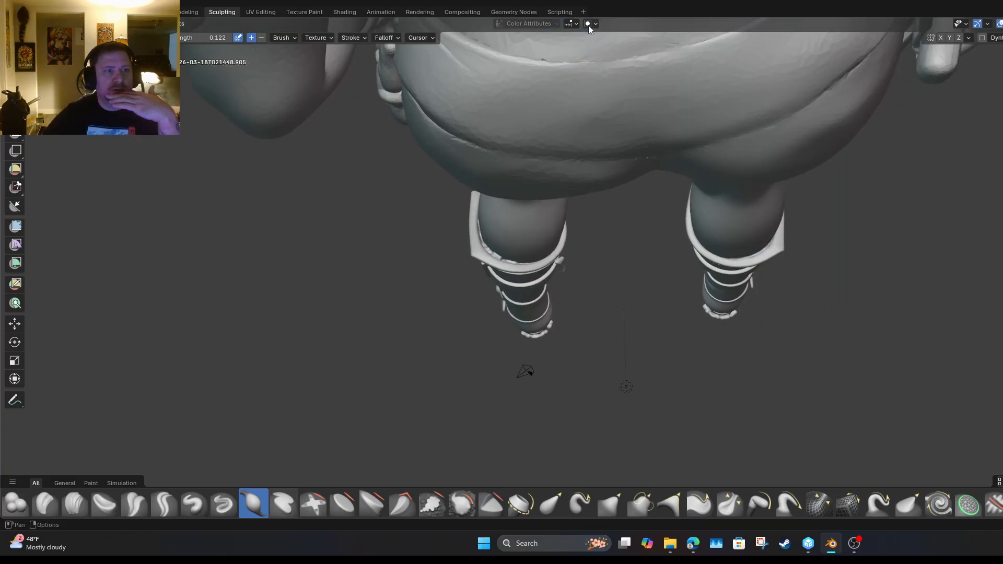
middle_click_drag(679, 156, 637, 136)
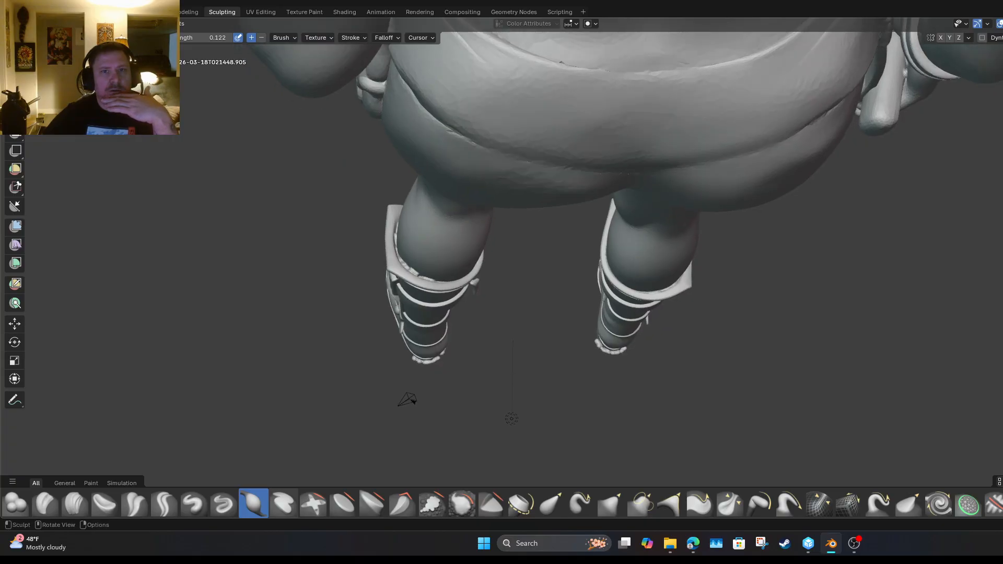
middle_click_drag(861, 65, 778, 218, "shift")
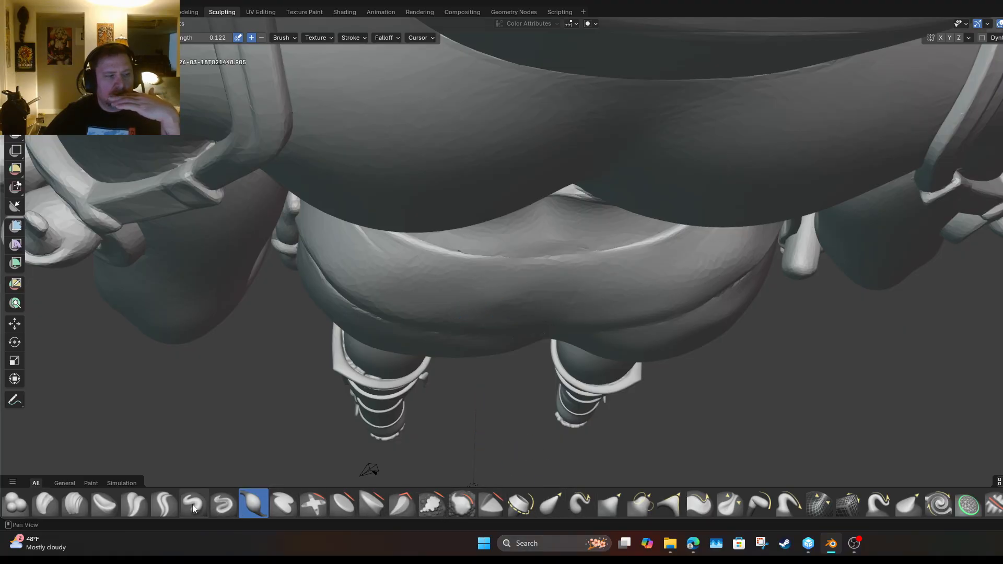
left_click(158, 503)
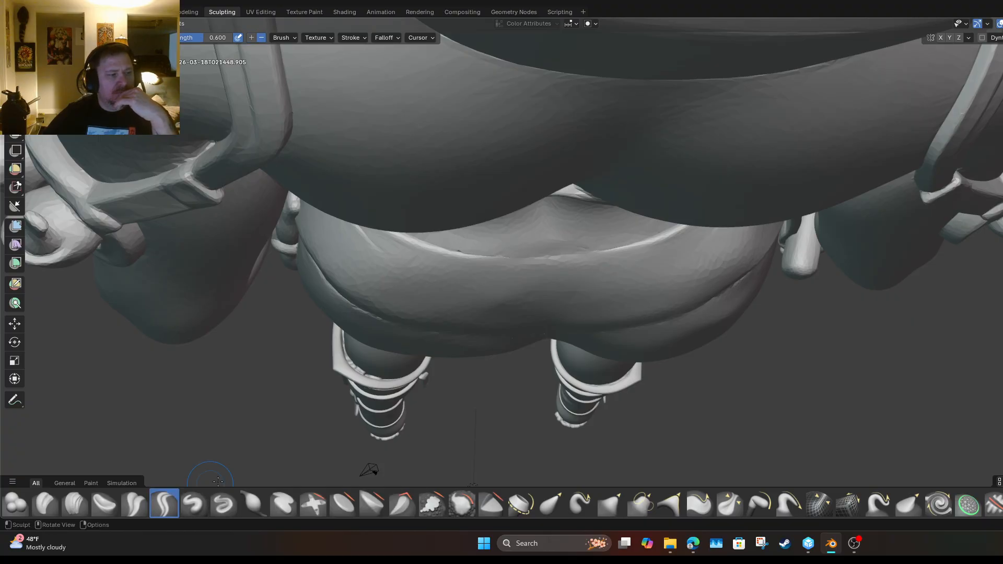
mouse_move(462, 254)
left_mouse_down()
mouse_move(645, 242)
mouse_move(481, 253)
left_mouse_up()
Build up the underwear's upper edge across the gap in the lower back with an inverted crease stroke.
scroll(560, 299, "down", 3)
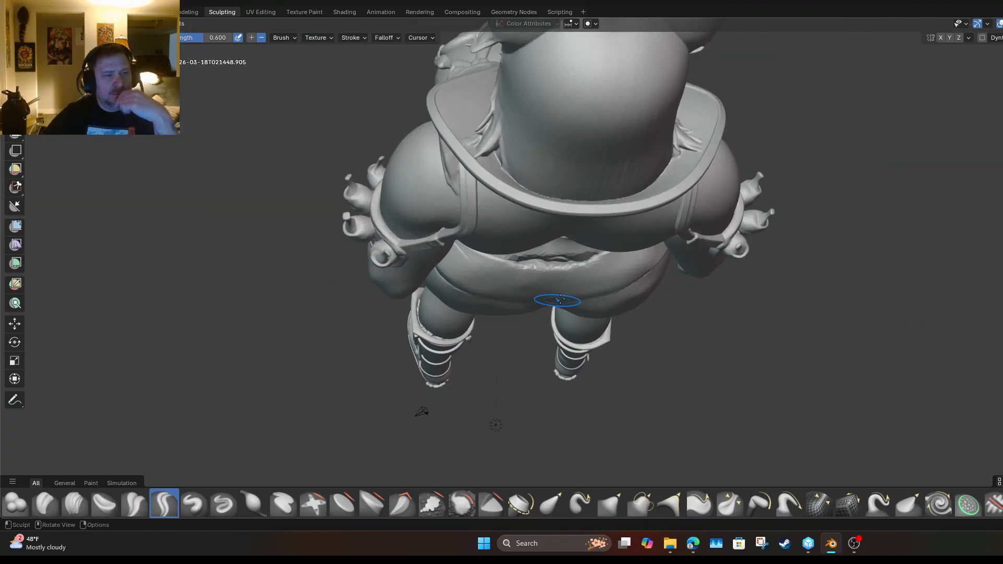
middle_click_drag(575, 319, 578, 229)
scroll(659, 272, "up", 2)
scroll(641, 345, "up", 3)
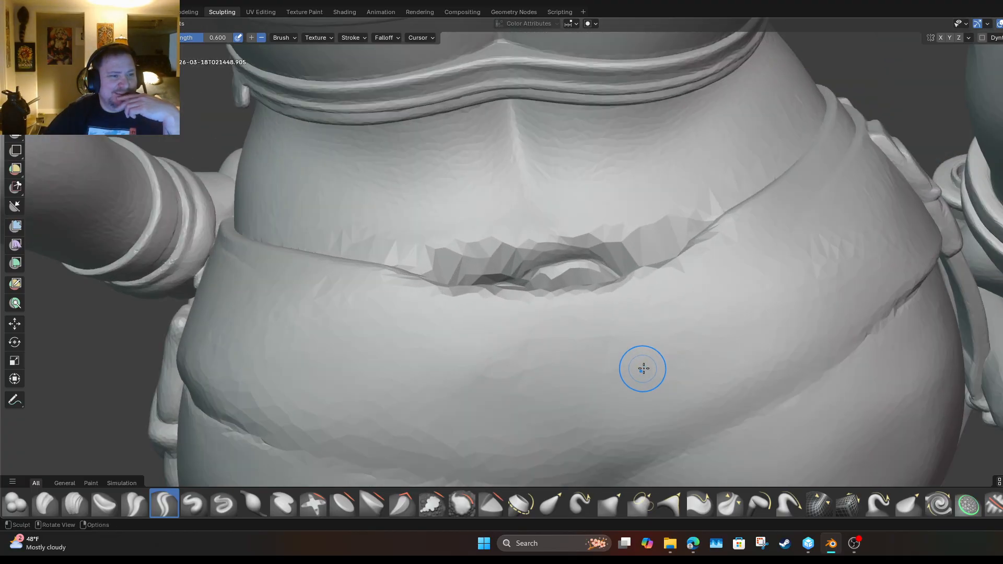
scroll(642, 360, "down", 1)
middle_click_drag(642, 361, 641, 311)
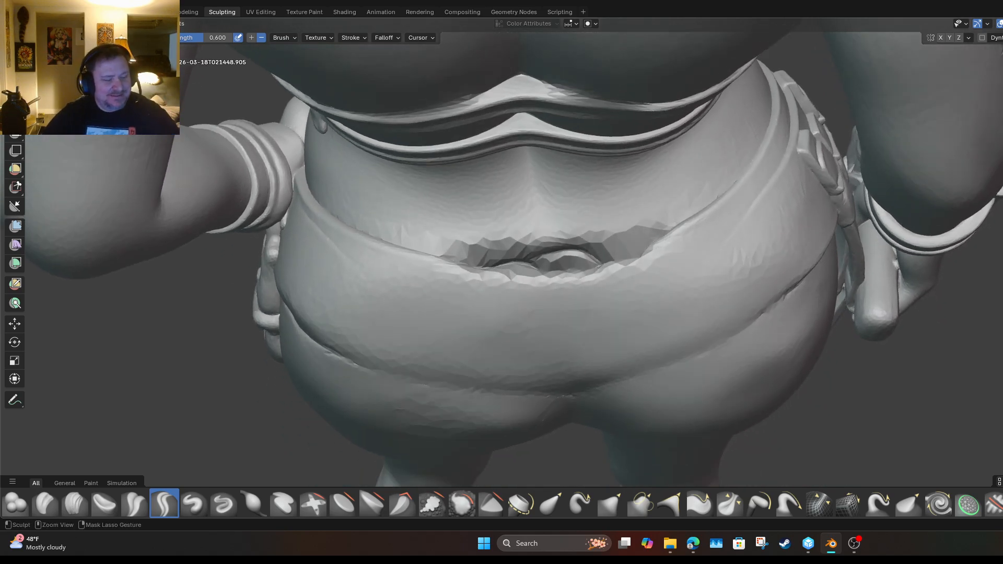
left_click_drag(466, 267, 643, 255, "ctrl")
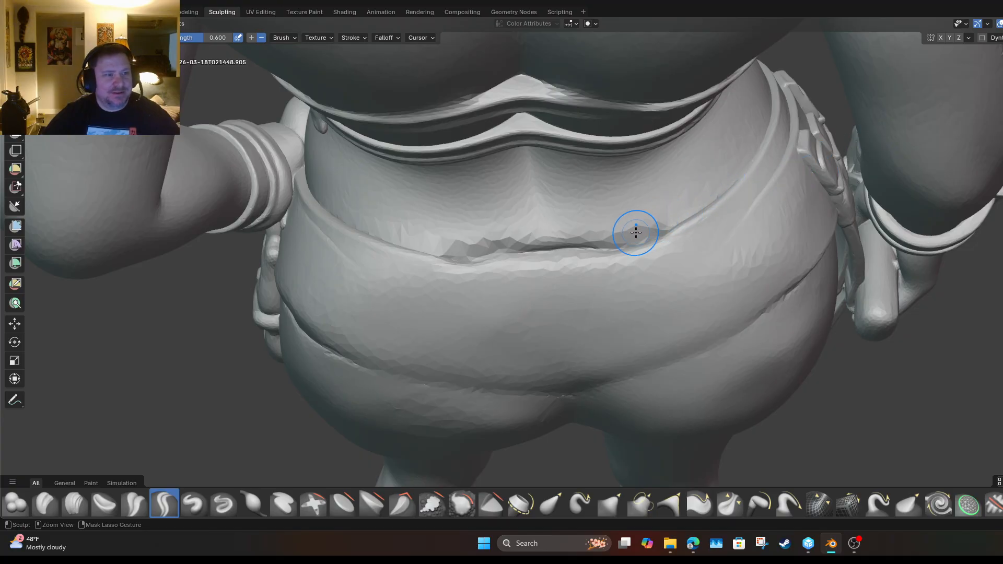
Switch the viewport shading to Material Preview.
key("shift+z")
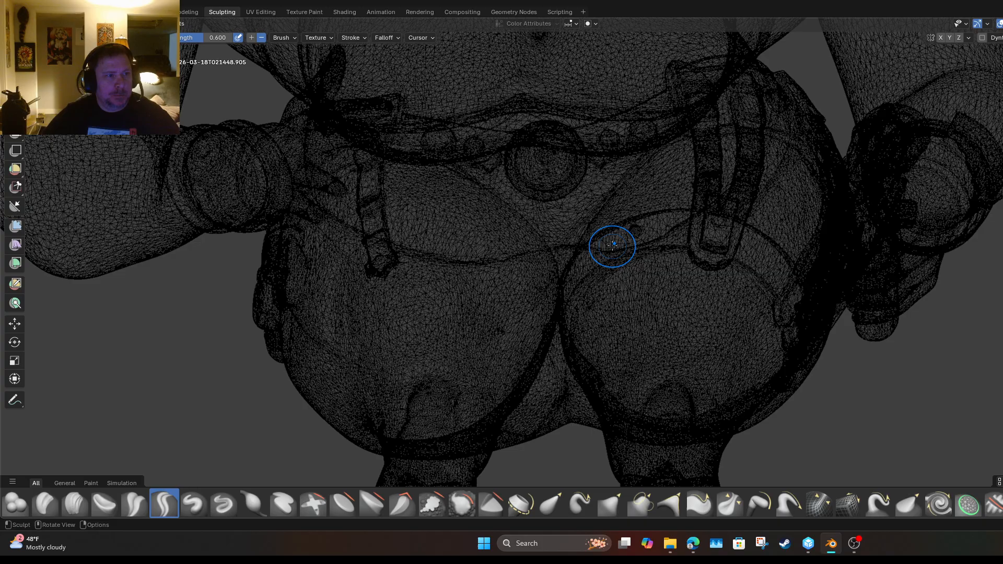
key("z")
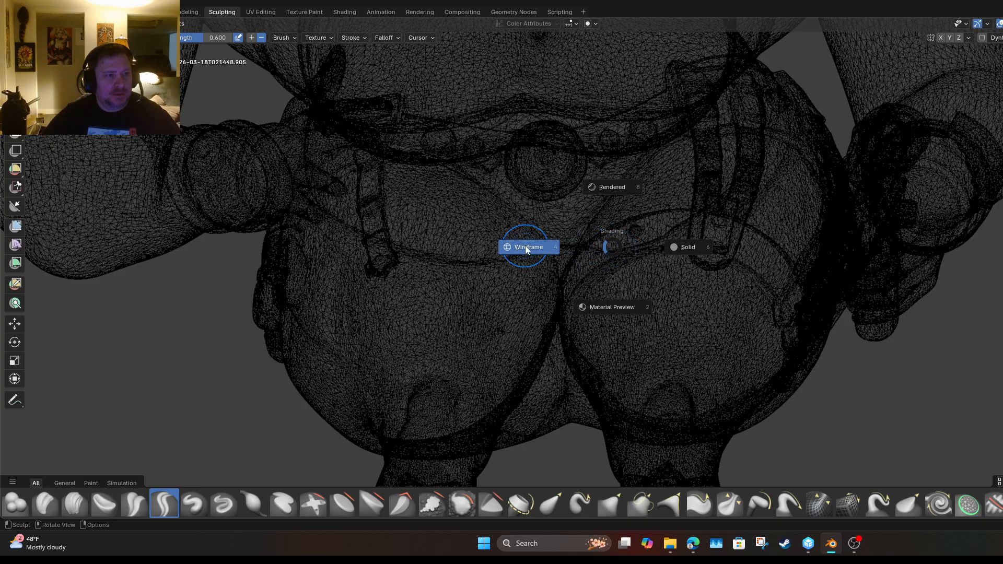
left_click(612, 186)
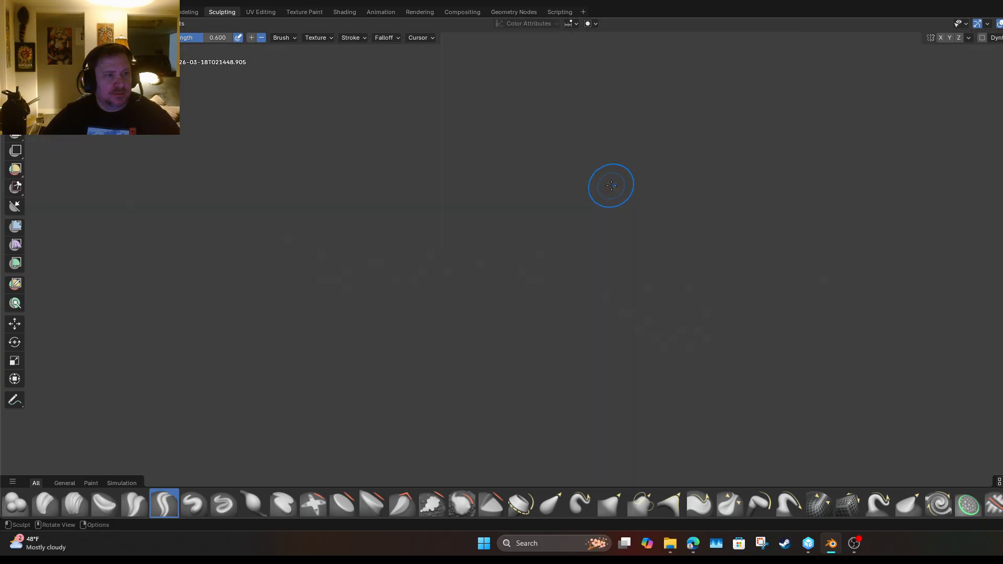
key("z")
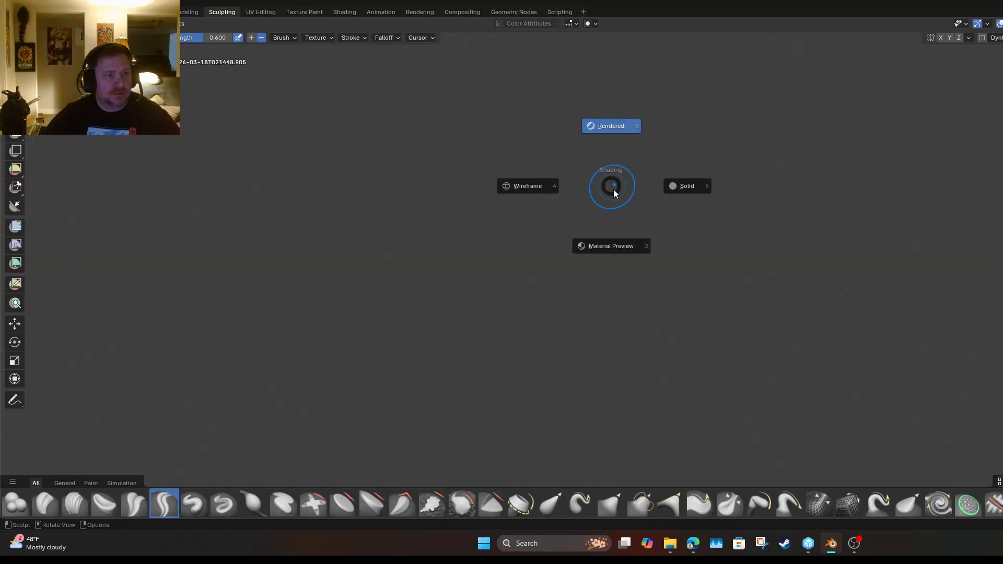
left_click(618, 245)
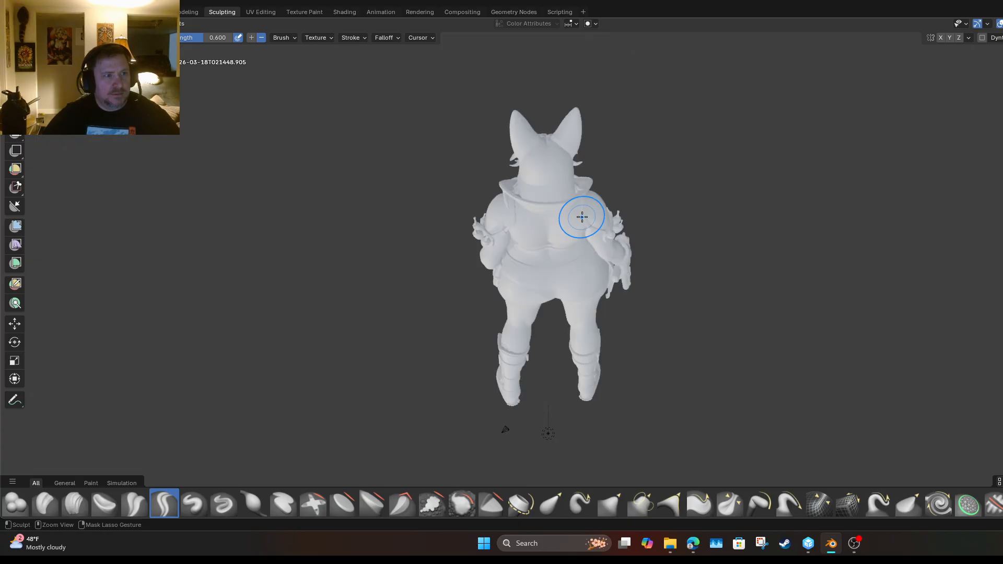
left_click_drag(671, 186, 679, 184)
right_click(716, 170)
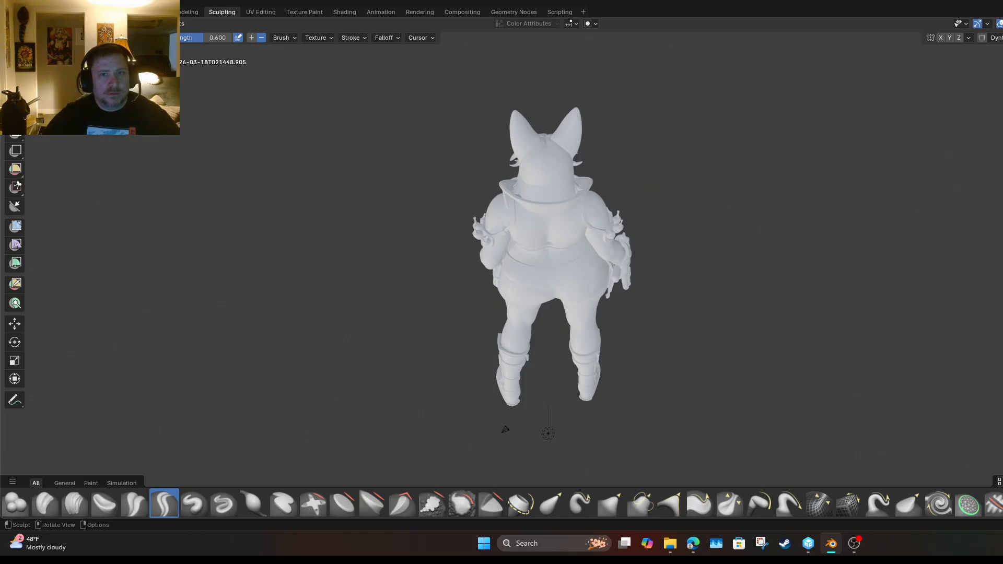
Examine the whole figure in Material Preview from behind and from the front.
mouse_move(731, 209)
middle_mouse_down()
mouse_move(664, 151)
mouse_move(577, 197)
middle_mouse_up()
scroll(615, 201, "up", 8)
scroll(646, 199, "down", 6)
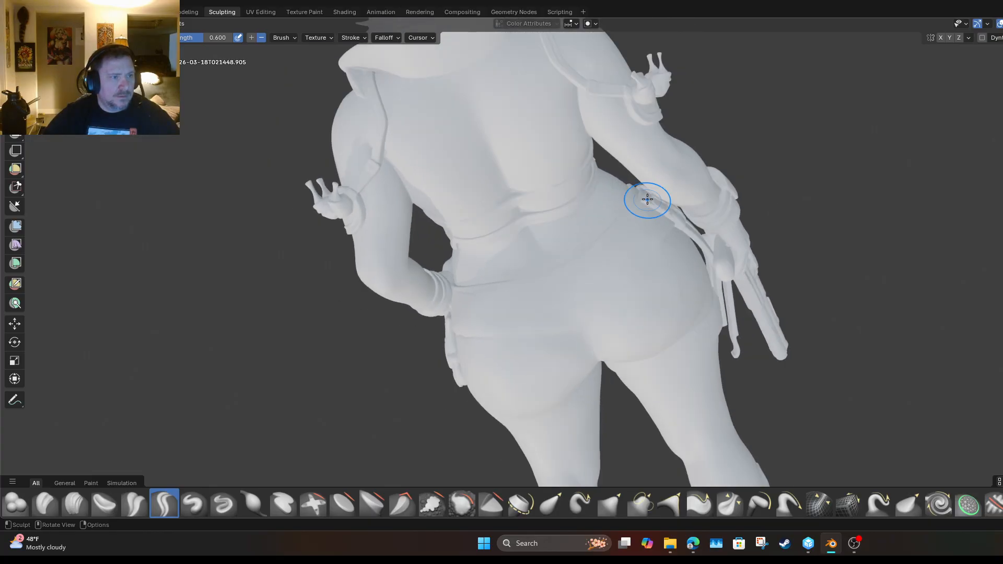
scroll(656, 196, "down", 1)
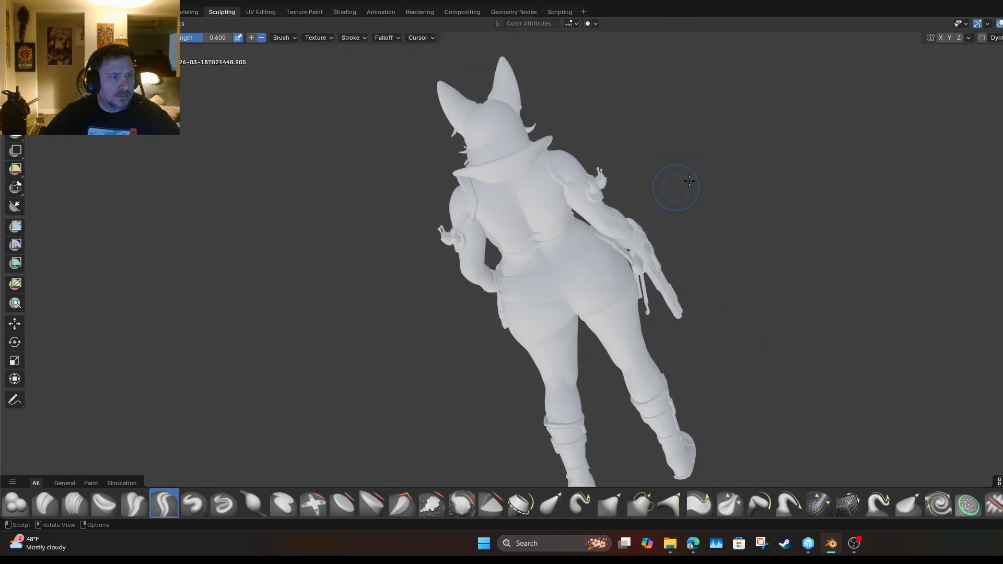
middle_click_drag(656, 196, 219, 308)
mouse_move(414, 485)
middle_mouse_down()
mouse_move(386, 479)
mouse_move(449, 454)
middle_mouse_up()
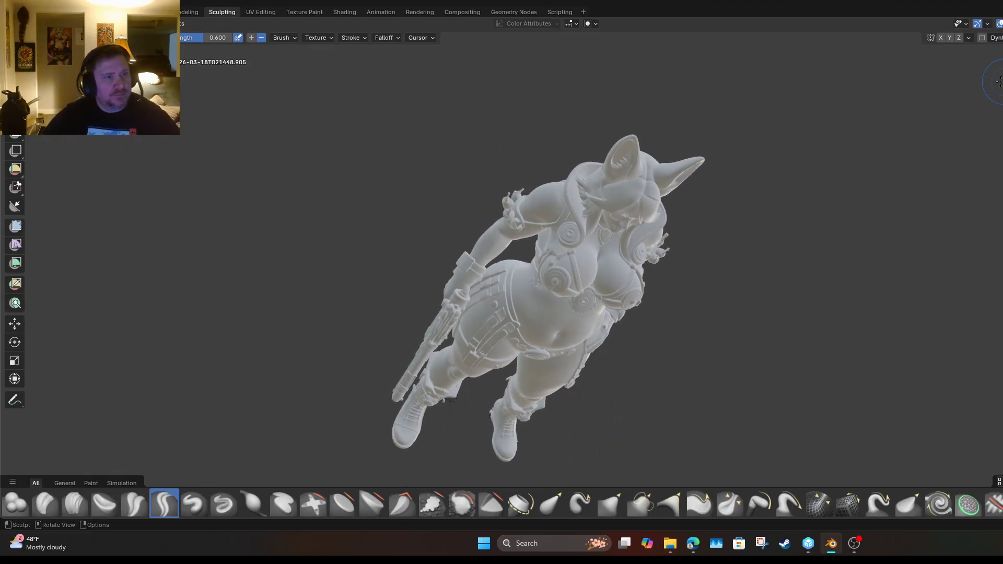
Examine the upper body up close, including the chest straps, necklace, collar scrolls, side hair strands and lower face.
scroll(997, 88, "up", 6)
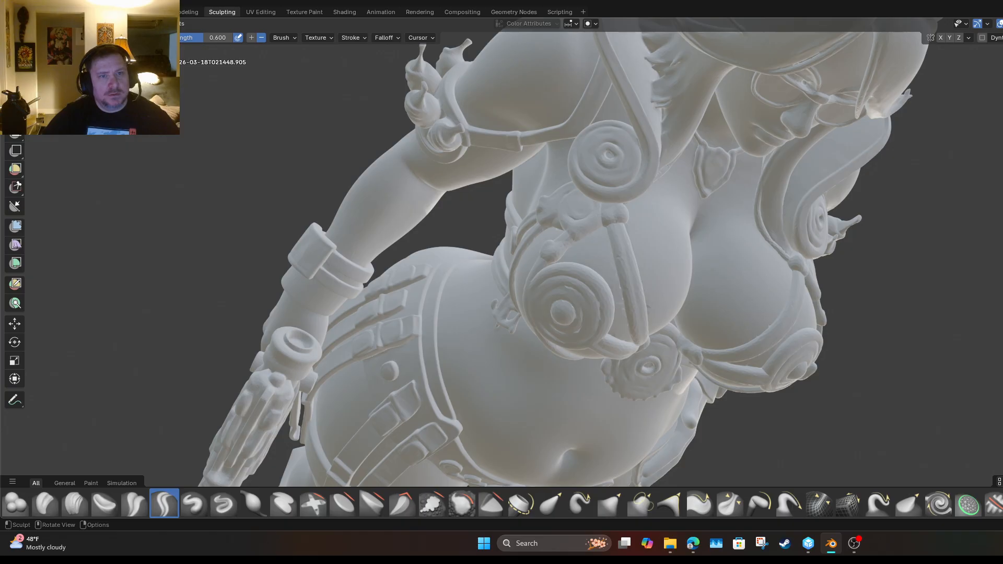
mouse_move(1001, 21)
middle_mouse_down("shift")
mouse_move(973, 186)
mouse_move(909, 99)
middle_mouse_up("shift")
scroll(972, 187, "up", 6)
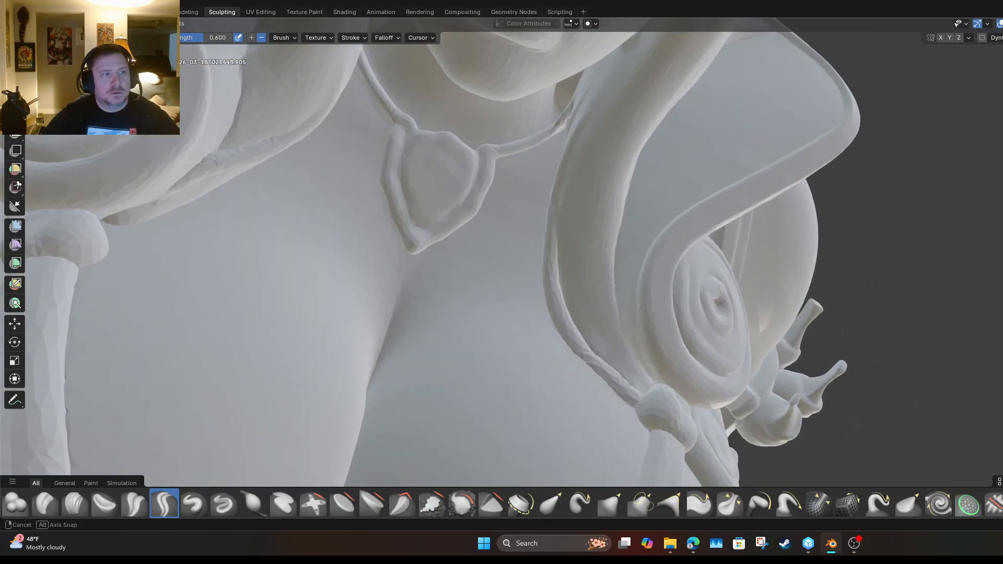
mouse_move(836, 104)
middle_mouse_down("shift")
mouse_move(867, 273)
mouse_move(908, 317)
mouse_move(978, 357)
middle_mouse_up("shift")
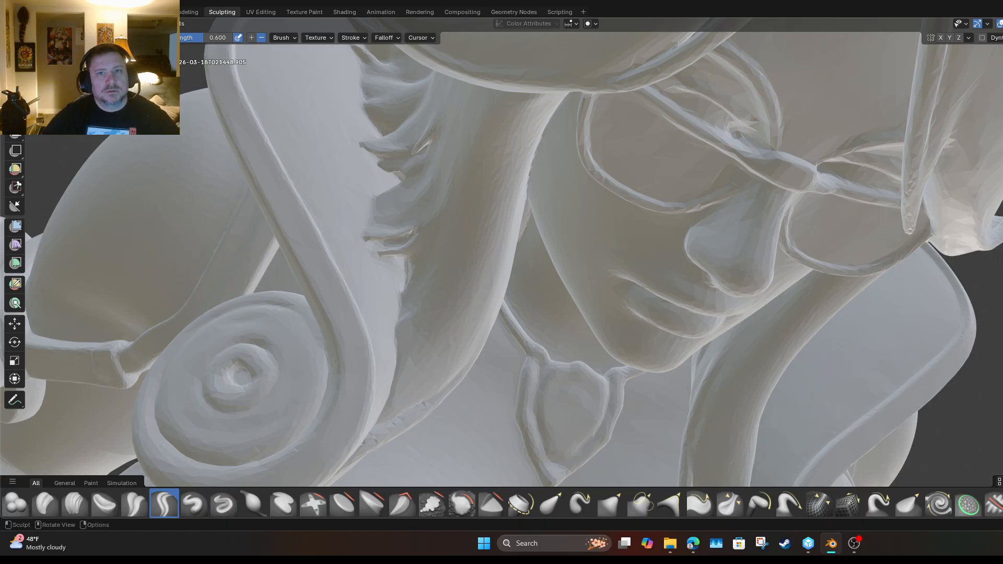
middle_click_drag(977, 358, 943, 248, "shift")
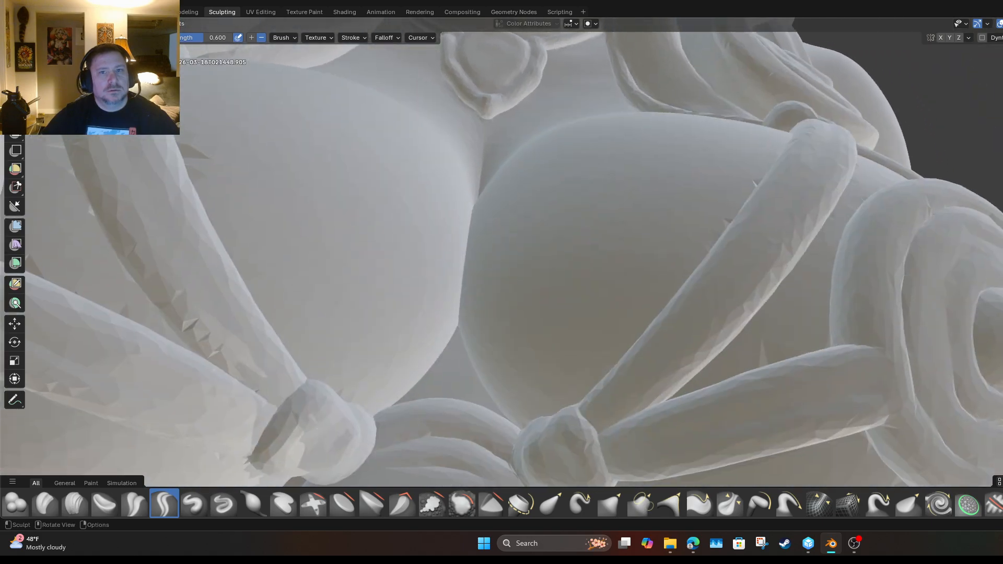
mouse_move(549, 115)
middle_mouse_down("shift")
mouse_move(595, 220)
mouse_move(627, 360)
mouse_move(606, 460)
mouse_move(553, 486)
mouse_move(313, 480)
mouse_move(189, 443)
mouse_move(295, 393)
mouse_move(547, 370)
mouse_move(880, 315)
mouse_move(948, 319)
mouse_move(805, 326)
mouse_move(428, 301)
mouse_move(31, 313)
mouse_move(852, 311)
mouse_move(984, 291)
mouse_move(941, 229)
middle_mouse_up("shift")
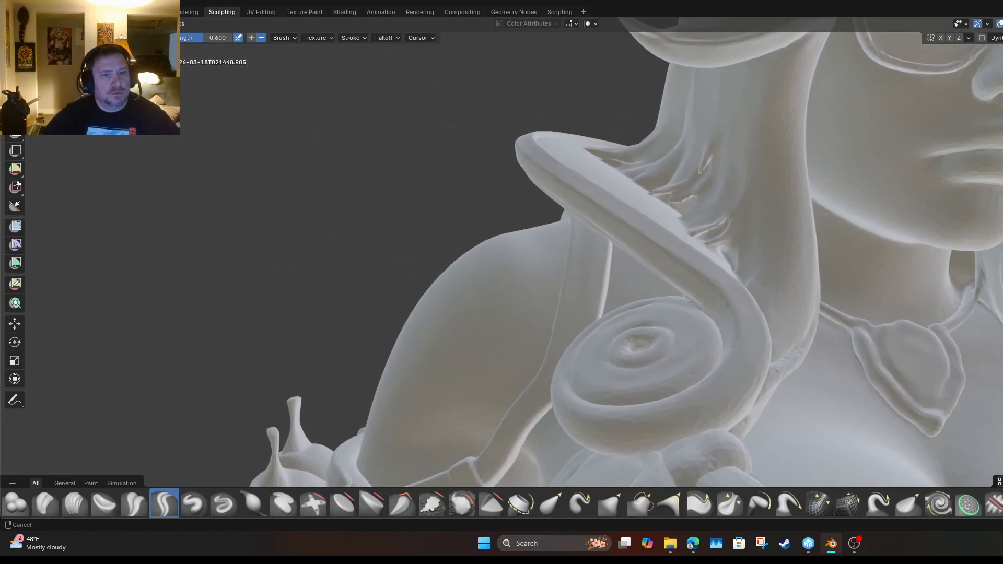
mouse_move(575, 293)
middle_mouse_down()
mouse_move(473, 270)
mouse_move(570, 283)
mouse_move(531, 263)
mouse_move(480, 323)
mouse_move(460, 306)
mouse_move(375, 321)
mouse_move(237, 196)
mouse_move(167, 155)
mouse_move(109, 141)
middle_mouse_up()
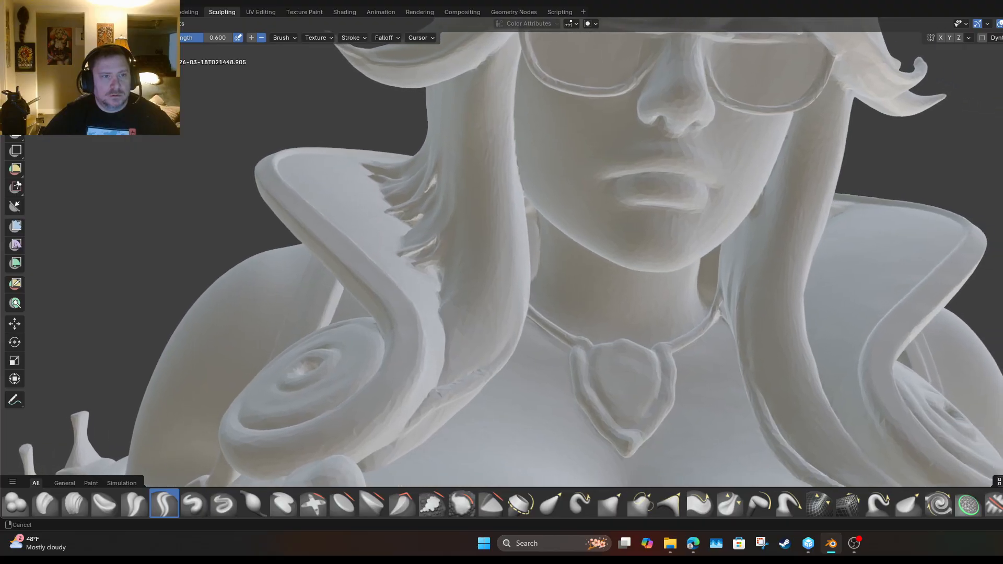
middle_click_drag(818, 129, 631, 146, "shift")
scroll(507, 126, "up", 4)
scroll(507, 126, "down", 4)
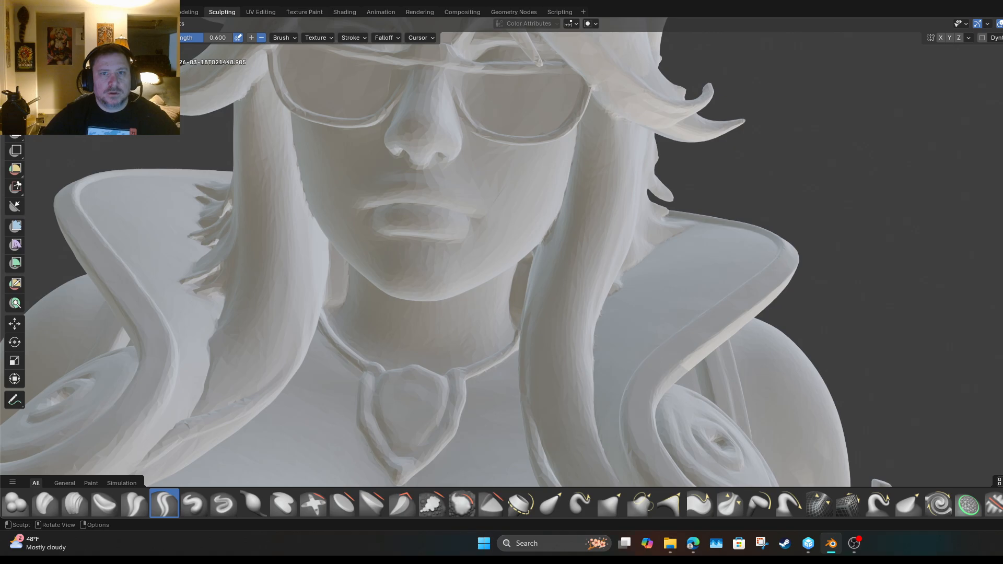
mouse_move(464, 245)
middle_mouse_down()
mouse_move(510, 324)
mouse_move(563, 279)
mouse_move(560, 245)
middle_mouse_up()
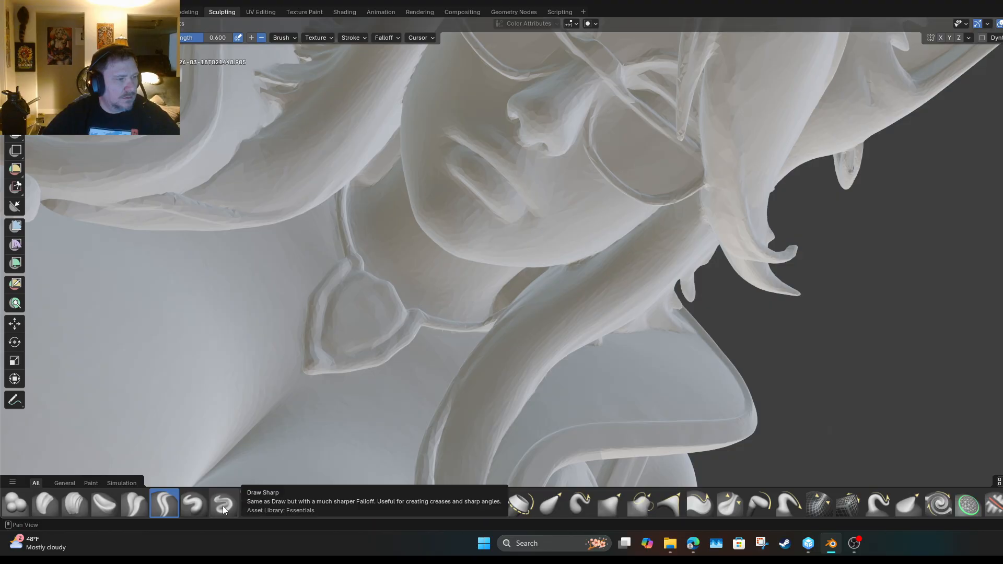
Examine the head from the front, covering the fringe, the glasses, the nose and the lips.
left_click(462, 503)
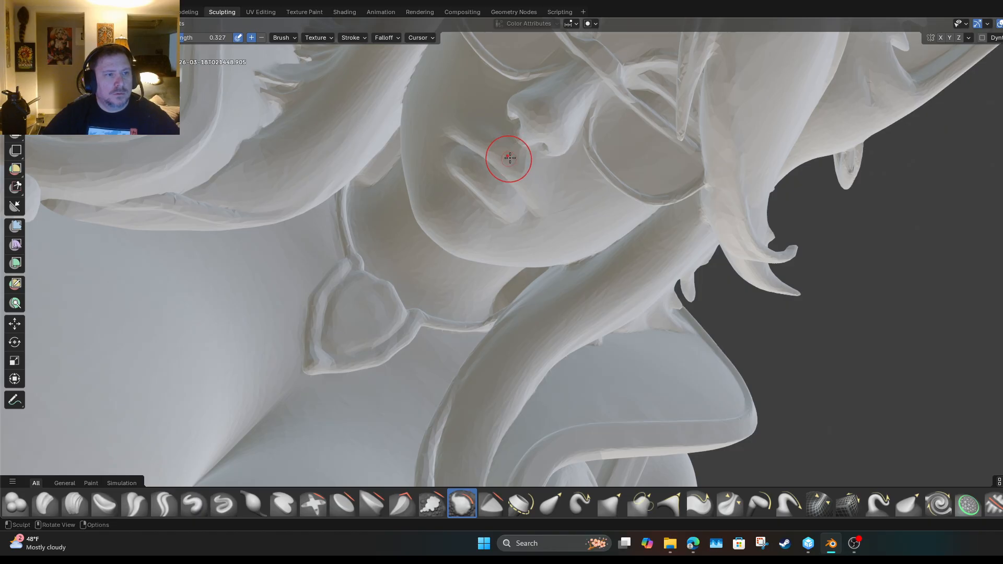
mouse_move(502, 235)
middle_mouse_down()
mouse_move(528, 313)
mouse_move(538, 439)
mouse_move(527, 209)
mouse_move(736, 96)
middle_mouse_up()
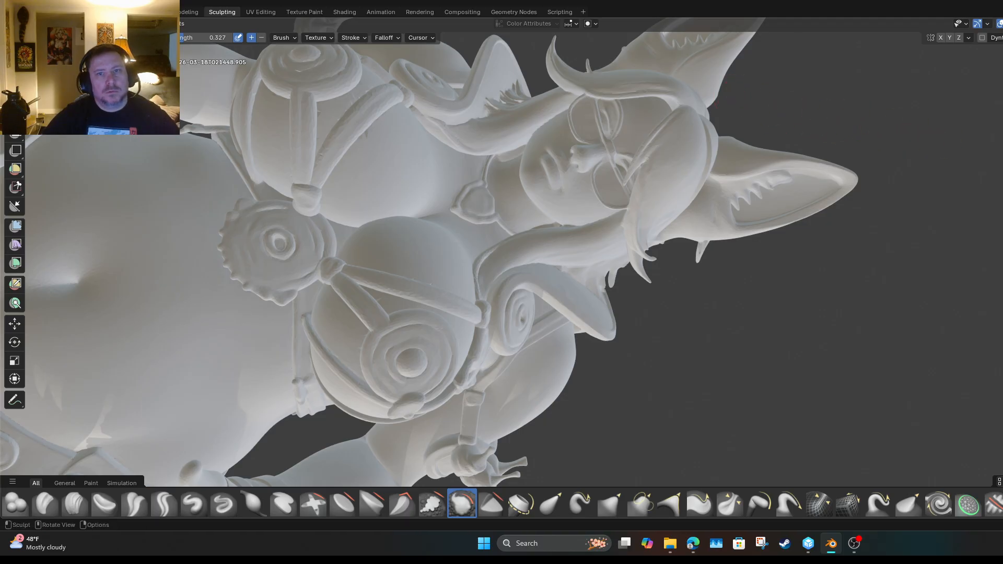
middle_click_drag(502, 262, 559, 356)
middle_click_drag(799, 109, 813, 119)
scroll(723, 252, "up", 4)
scroll(733, 237, "down", 4)
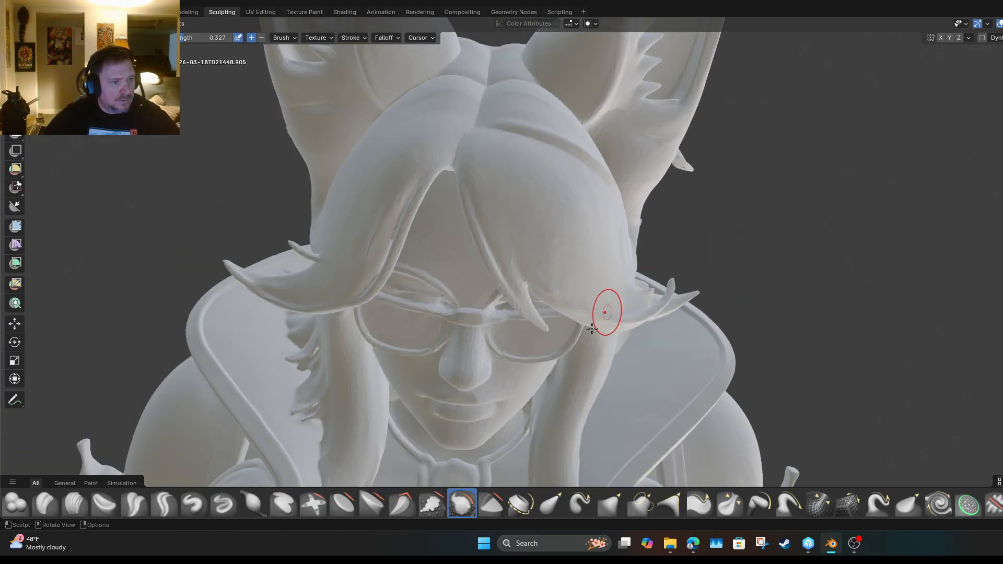
scroll(696, 273, "up", 5)
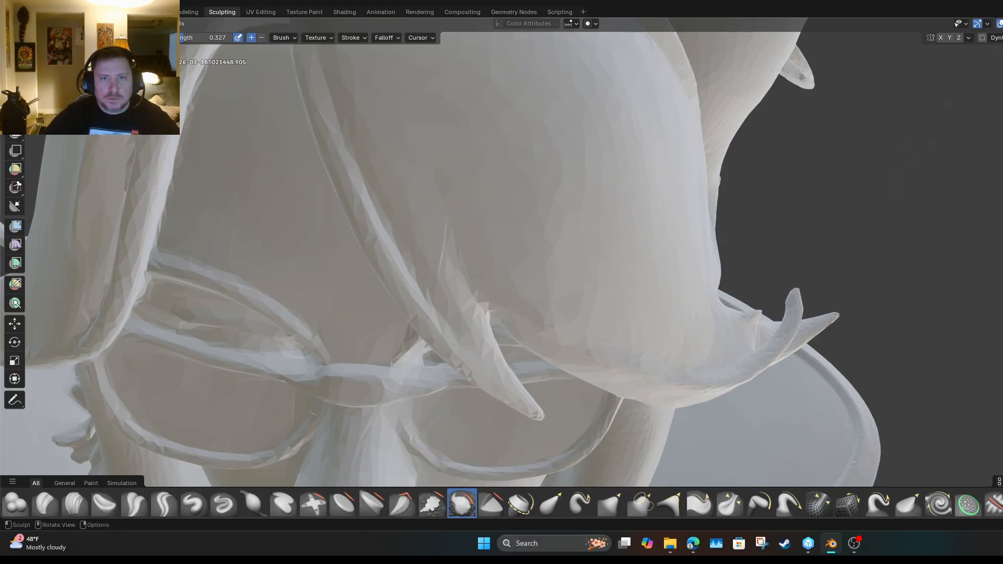
middle_click_drag(423, 470, 493, 355, "shift")
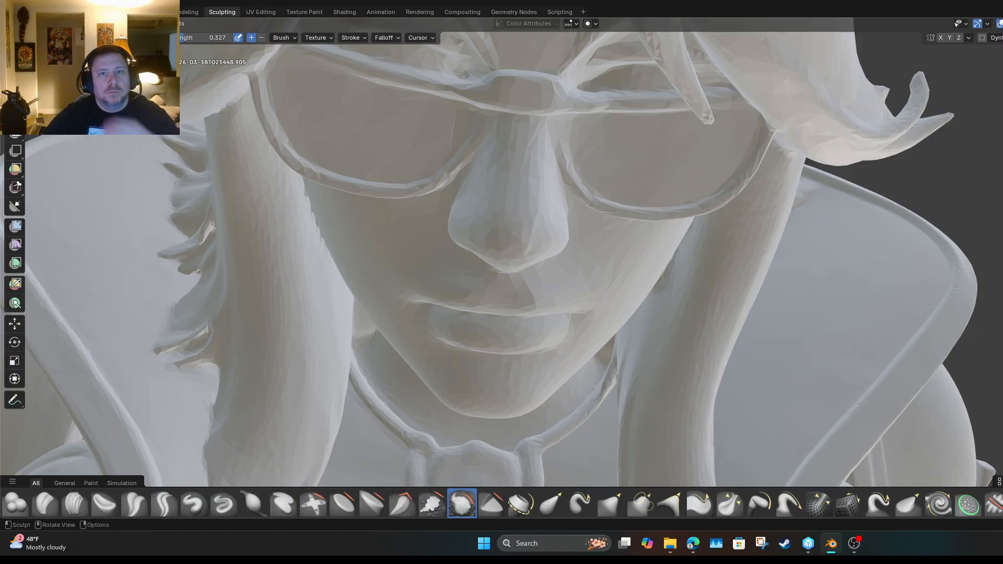
Sculpt hair strands down the back of the head with the Clay Strips brush at strength 0.500.
middle_click_drag(918, 86, 397, 276)
scroll(755, 174, "down", 4)
middle_click_drag(297, 62, 1001, 78)
scroll(1001, 78, "up", 3)
scroll(999, 77, "up", 2)
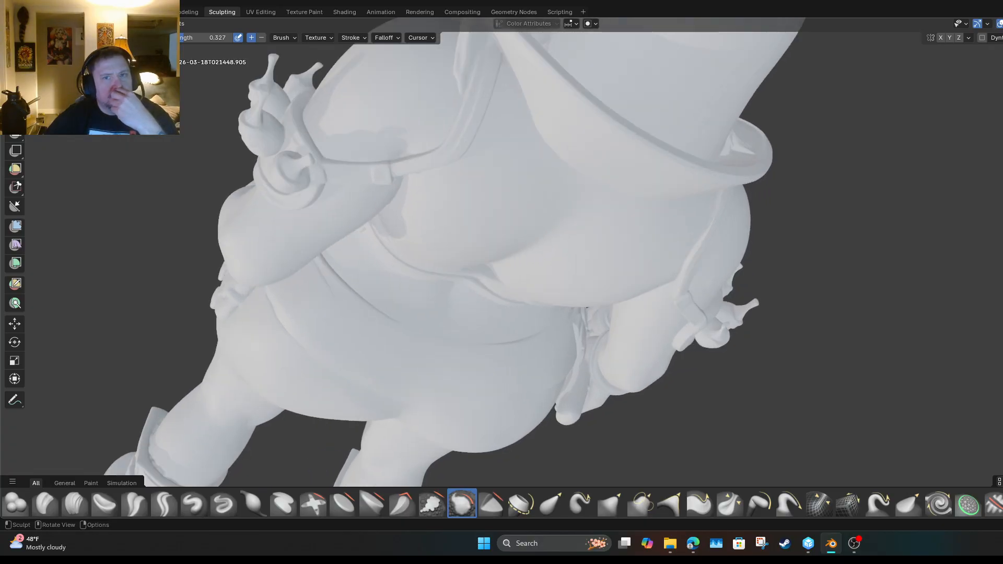
middle_click_drag(999, 78, 842, 141)
scroll(510, 222, "up", 3)
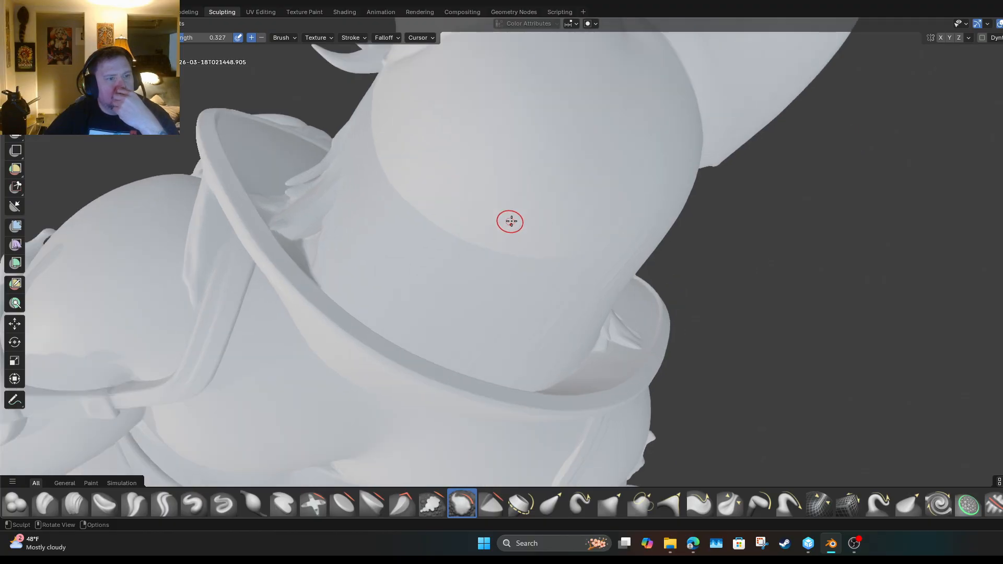
scroll(524, 217, "down", 2)
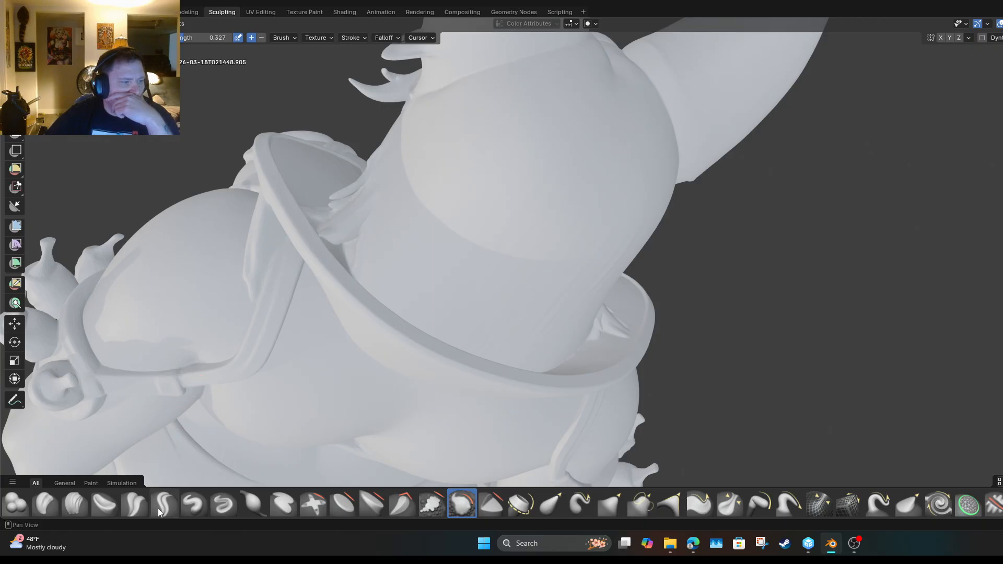
left_click(69, 507)
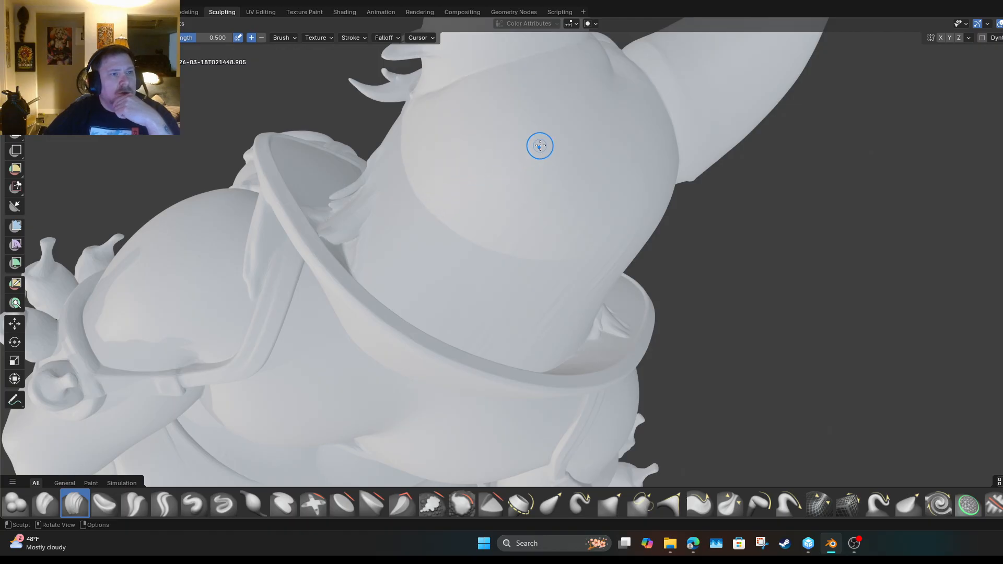
mouse_move(581, 130)
left_mouse_down()
mouse_move(547, 250)
mouse_move(527, 263)
mouse_move(468, 251)
left_mouse_up()
left_click_drag(406, 240, 401, 245)
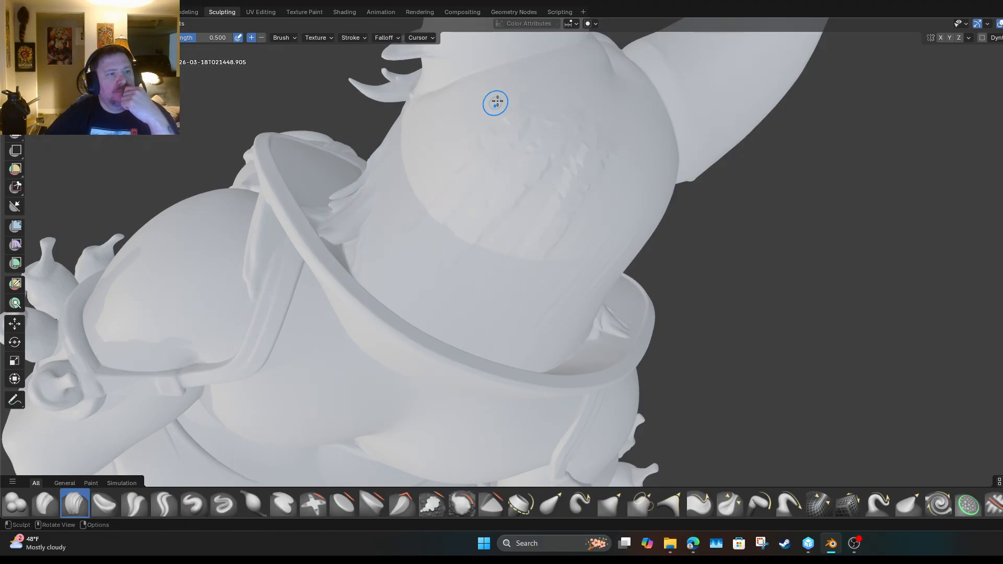
left_click_drag(492, 100, 342, 208)
left_click_drag(437, 185, 434, 191)
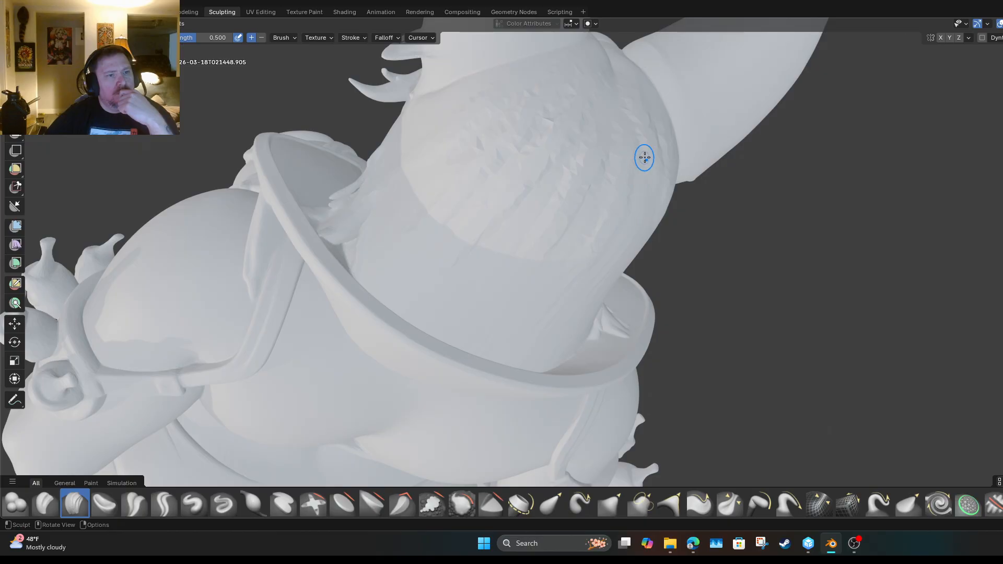
left_click_drag(644, 158, 514, 298)
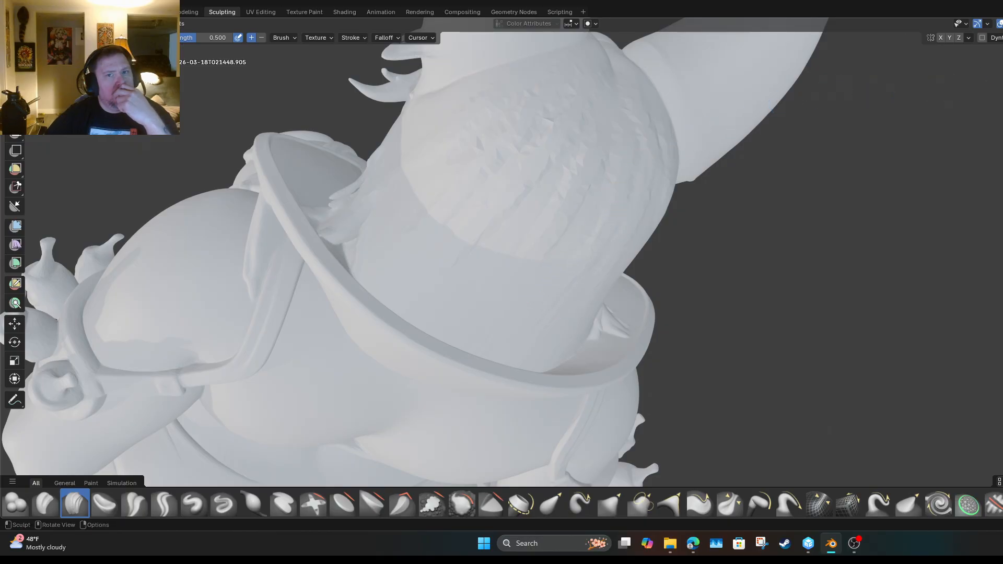
Continue the hair strands along the side of the head towards the collar with the Clay Strips brush.
middle_click_drag(480, 204, 641, 132)
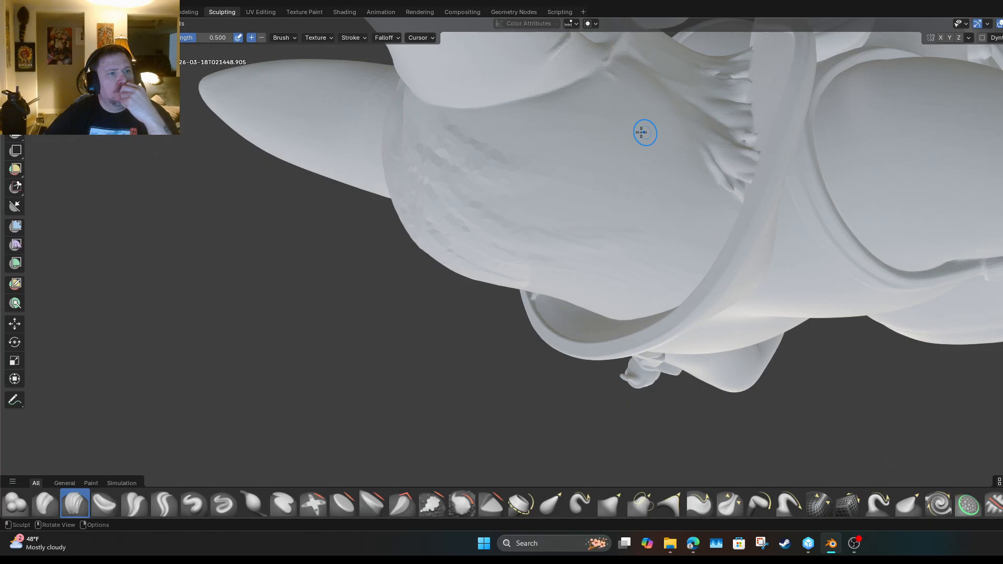
left_click_drag(538, 123, 705, 161)
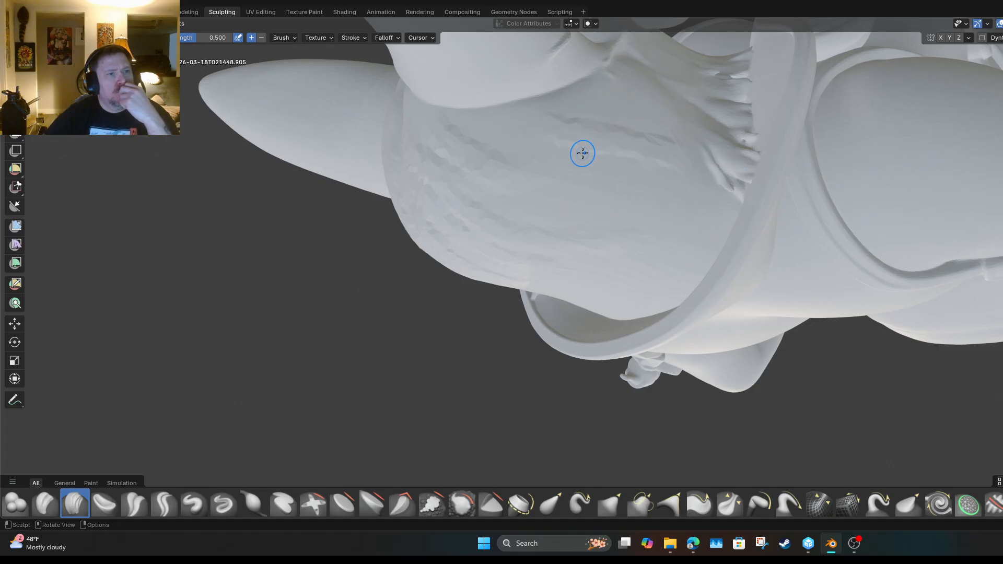
left_click_drag(681, 195, 714, 200)
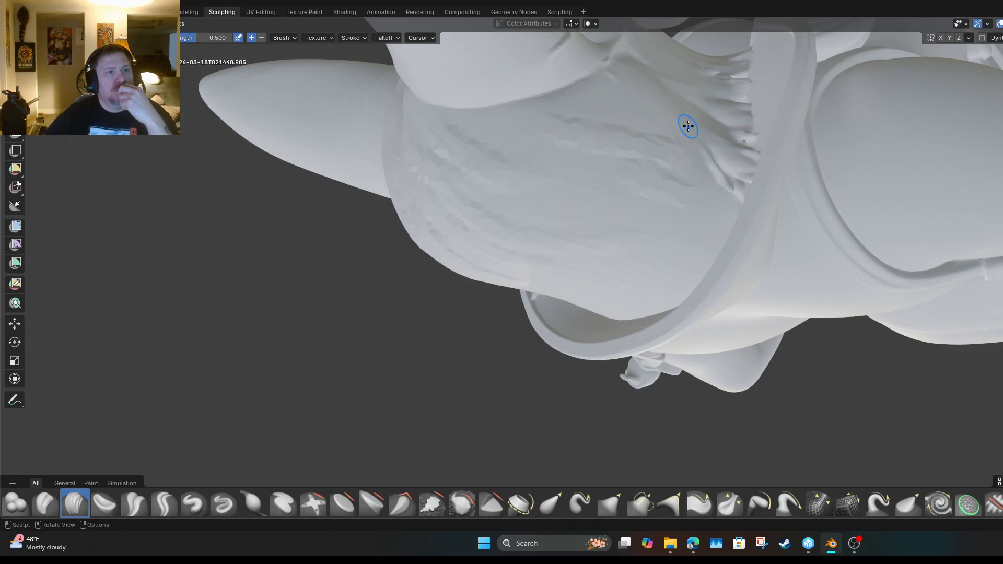
left_click_drag(675, 111, 679, 113)
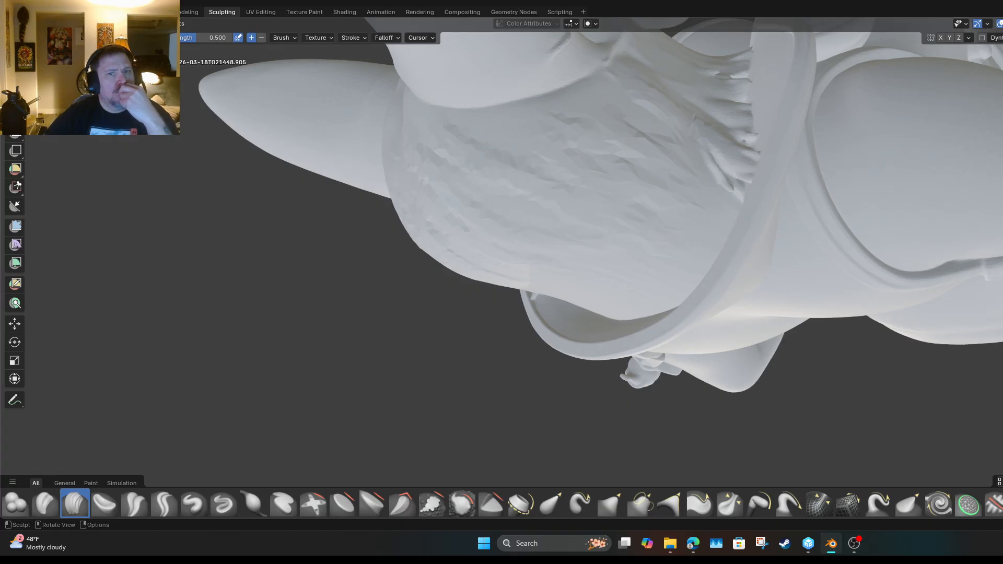
middle_click_drag(601, 198, 627, 196, "shift")
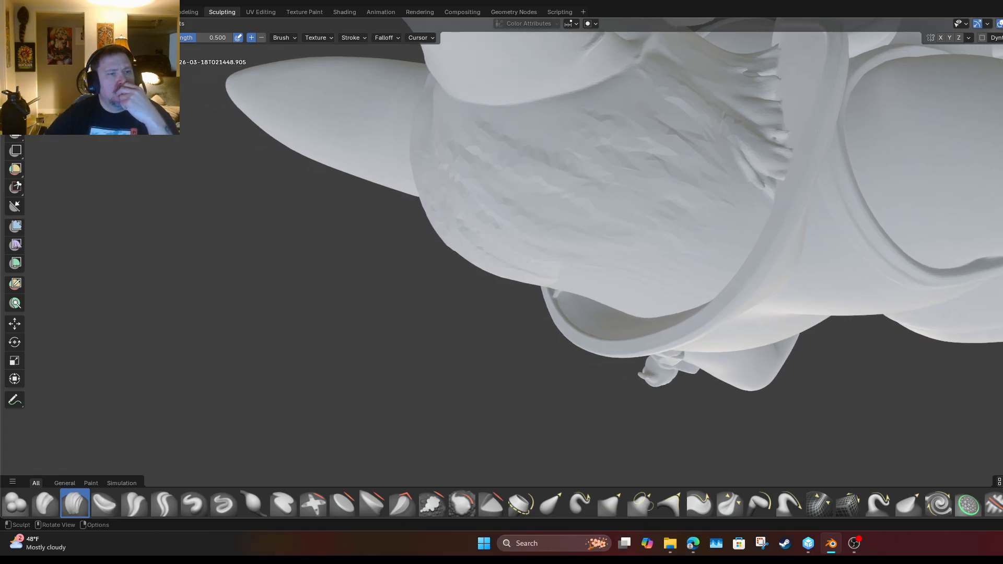
mouse_move(543, 120)
middle_mouse_down()
mouse_move(635, 124)
mouse_move(623, 140)
middle_mouse_up()
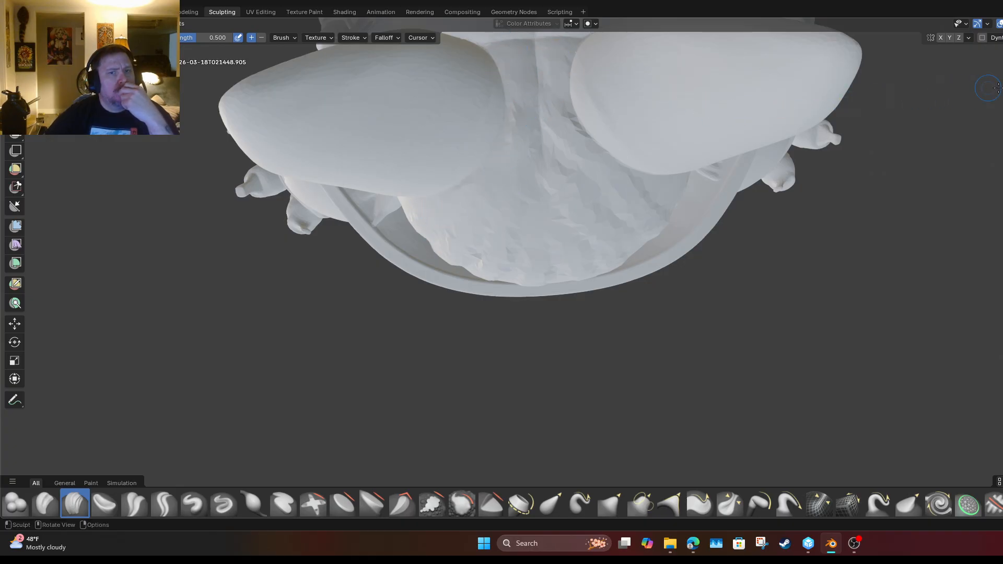
Add more hair strands to the side of the head behind the ear with the Clay Strips brush at strength 0.500.
middle_click_drag(605, 156, 694, 141)
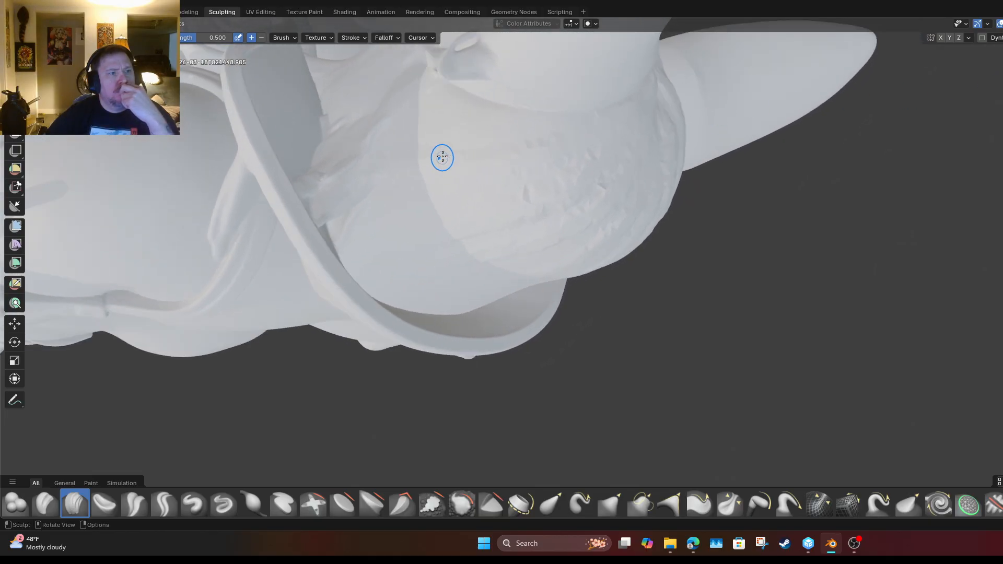
left_click_drag(488, 124, 433, 120)
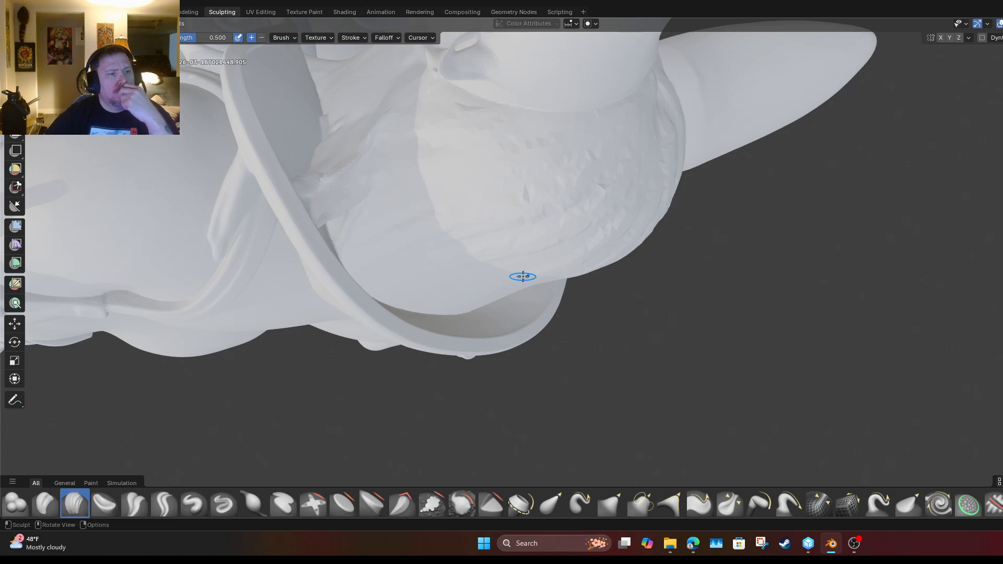
middle_click_drag(575, 146, 673, 141)
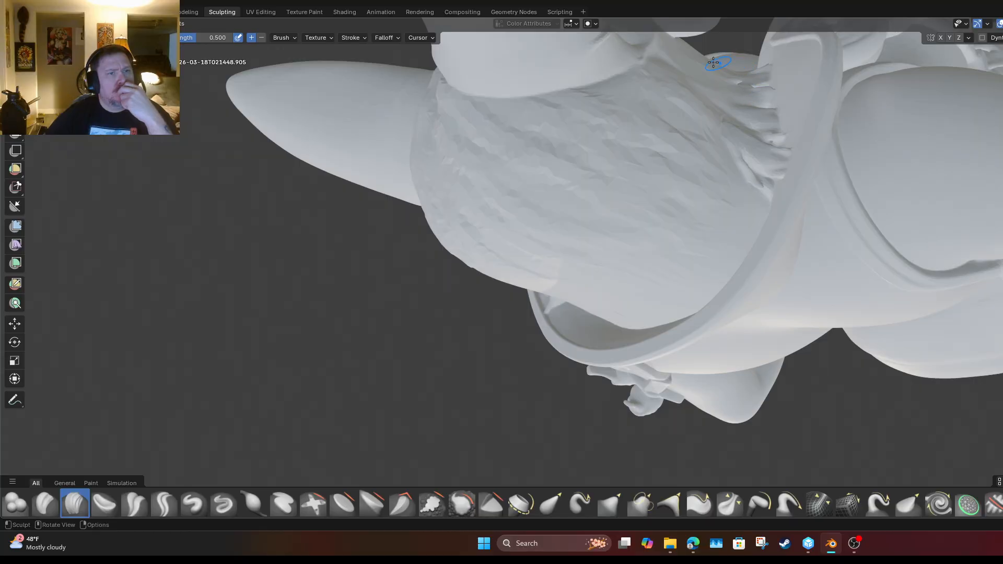
Soften the hair strands between the ear and the collar on one side of the head with the Smooth brush at strength 0.084.
middle_click_drag(598, 141, 633, 146)
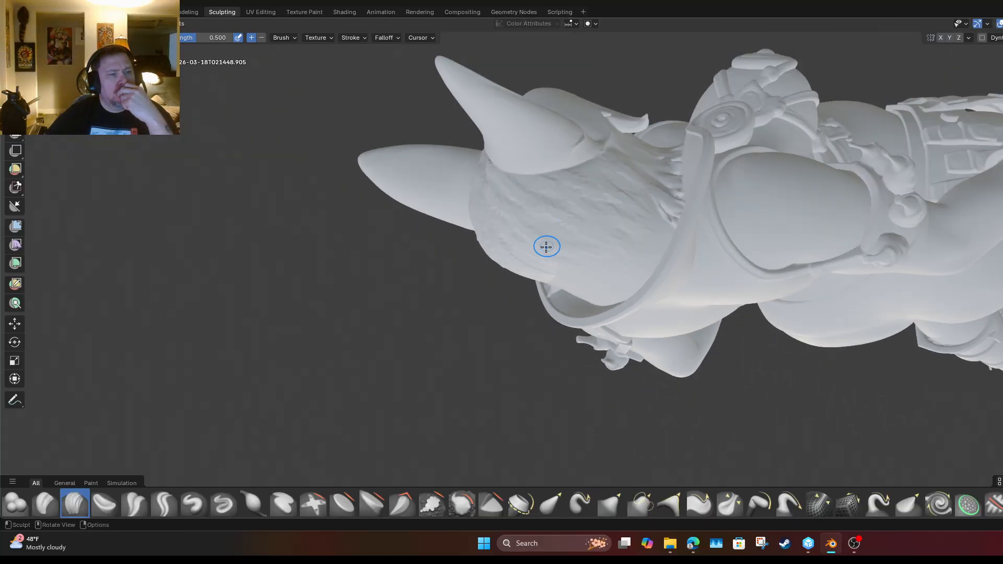
left_click(343, 507)
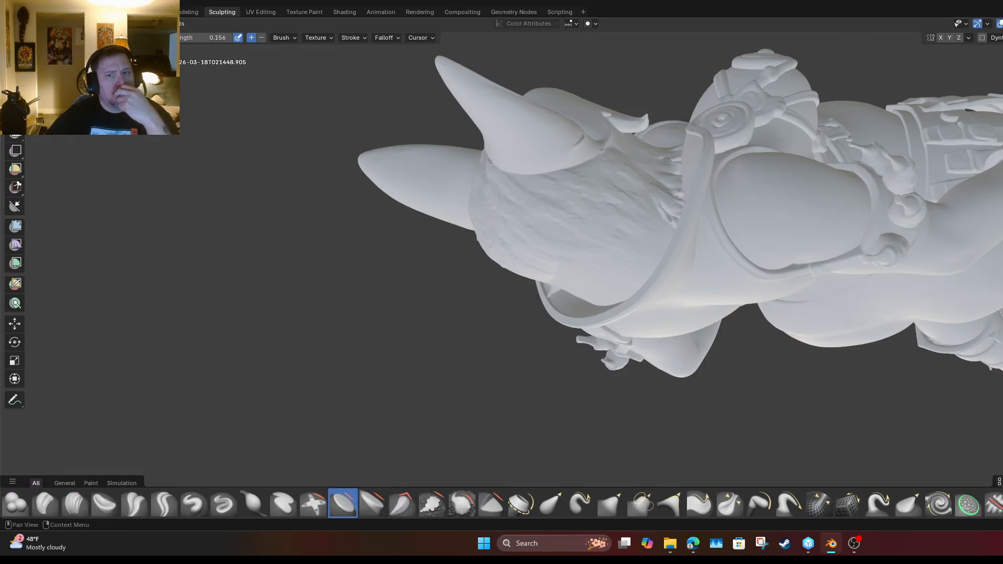
left_click(460, 505)
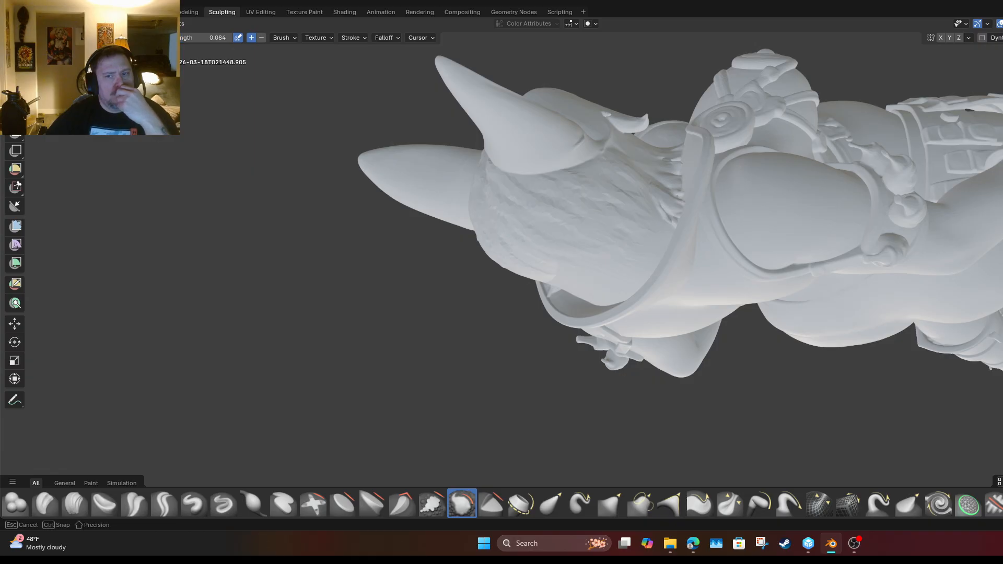
left_click_drag(636, 189, 547, 228)
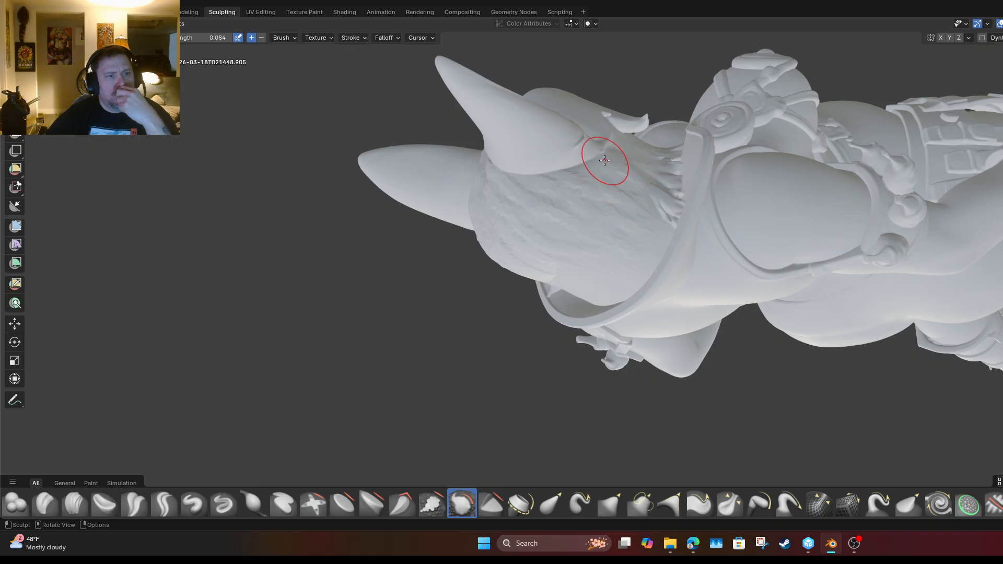
mouse_move(605, 160)
left_mouse_down()
mouse_move(597, 184)
mouse_move(528, 233)
left_mouse_up()
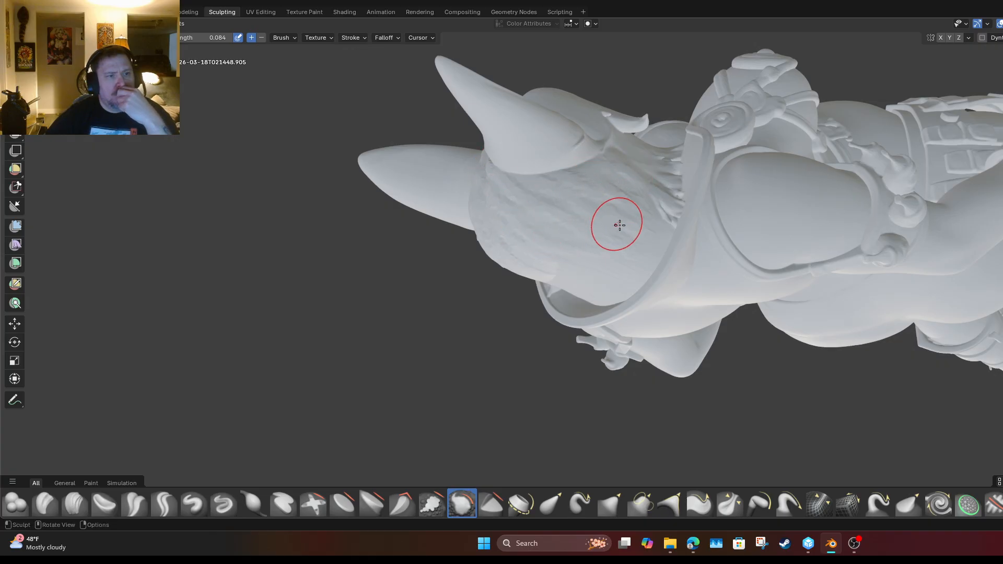
left_click_drag(618, 222, 667, 202)
left_click_drag(641, 162, 626, 172)
Smooth the strand texture on the opposite side and back of the head, continuing onto the side of the fringe.
mouse_move(570, 191)
middle_mouse_down()
mouse_move(528, 198)
mouse_move(554, 172)
mouse_move(569, 191)
middle_mouse_up()
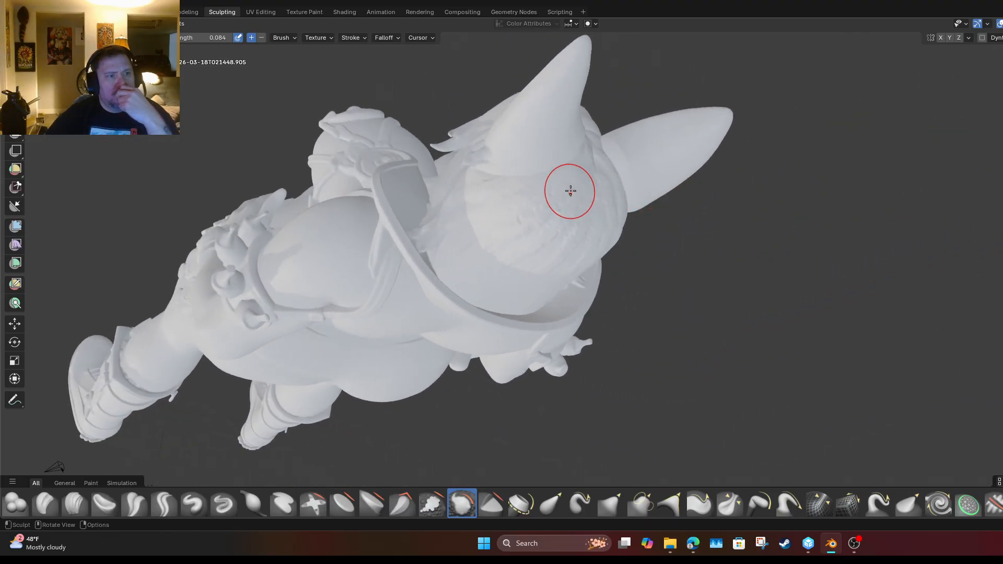
left_click_drag(555, 197, 556, 201)
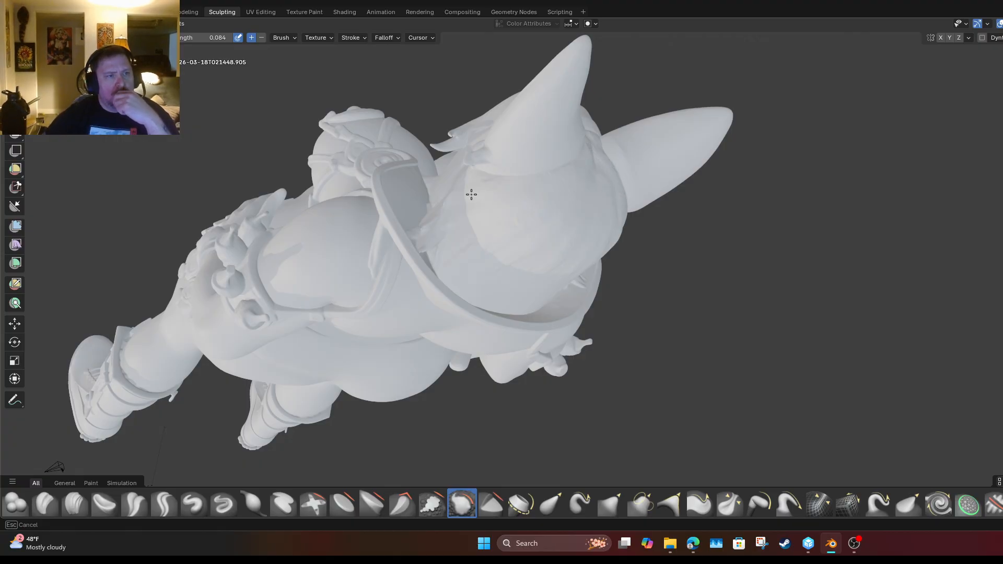
mouse_move(577, 212)
middle_mouse_down()
mouse_move(444, 230)
mouse_move(579, 223)
middle_mouse_up()
left_click_drag(565, 241, 600, 267)
mouse_move(574, 258)
left_mouse_down()
mouse_move(560, 253)
mouse_move(611, 282)
mouse_move(595, 235)
left_mouse_up()
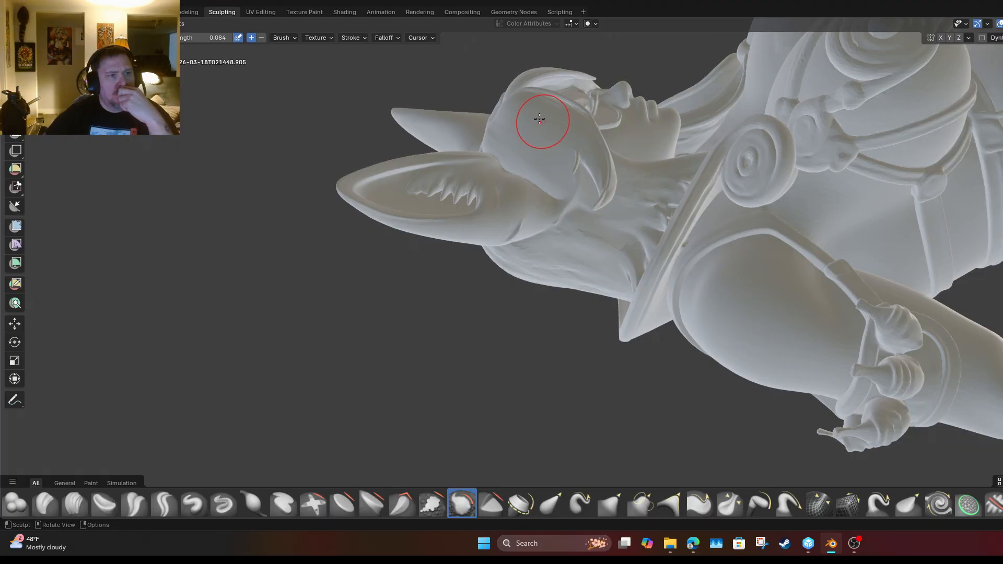
mouse_move(540, 119)
left_mouse_down()
mouse_move(545, 147)
mouse_move(529, 164)
mouse_move(631, 190)
mouse_move(693, 180)
left_mouse_up()
Sculpt hair strands on the fringe above the glasses with the Clay Strips brush at strength 0.500.
mouse_move(870, 94)
middle_mouse_down()
mouse_move(940, 167)
mouse_move(914, 157)
mouse_move(856, 209)
mouse_move(731, 136)
mouse_move(671, 189)
mouse_move(648, 167)
middle_mouse_up()
mouse_move(537, 444)
middle_mouse_down()
mouse_move(525, 438)
mouse_move(510, 384)
middle_mouse_up()
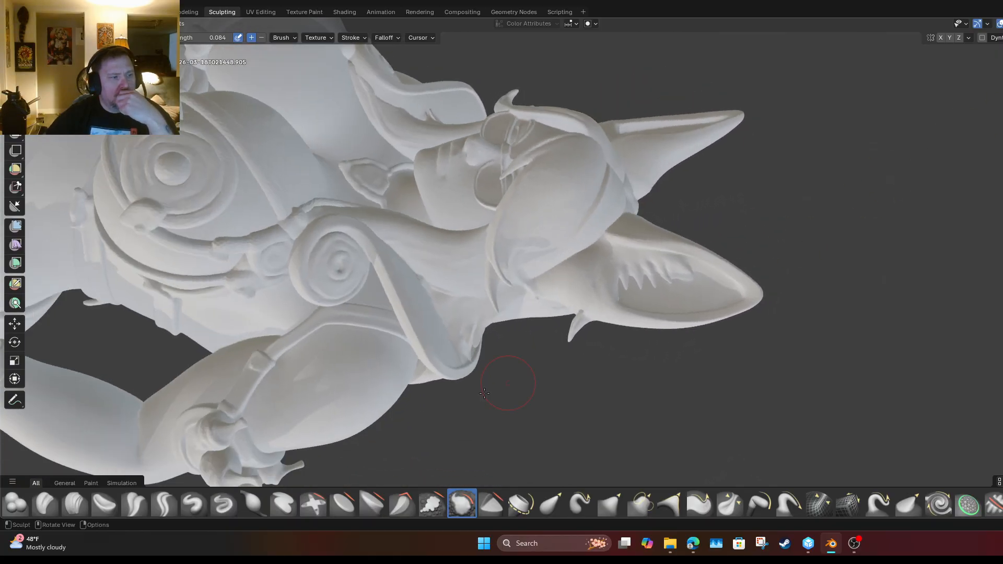
left_click(79, 501)
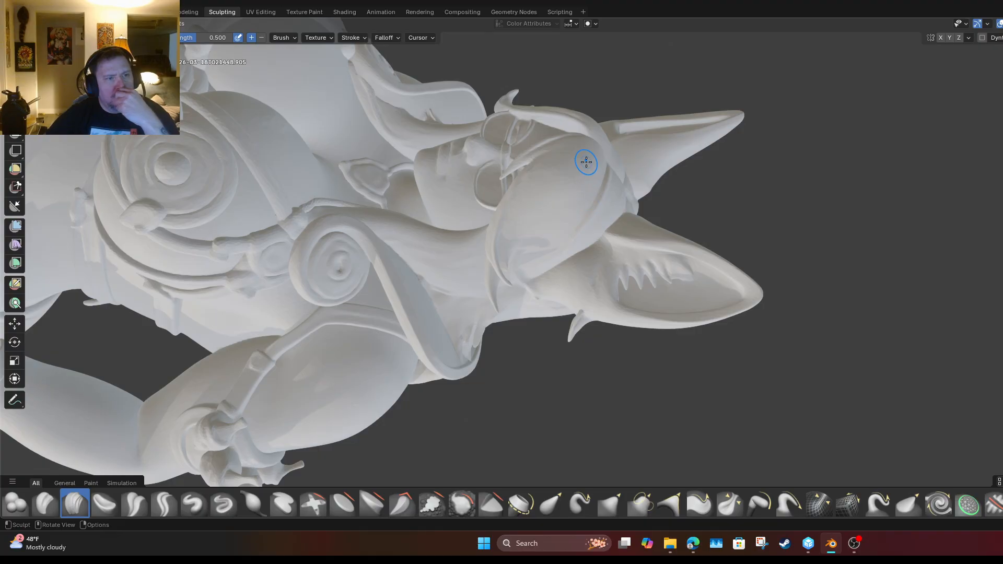
left_click_drag(586, 162, 550, 215)
left_click_drag(589, 183, 551, 210)
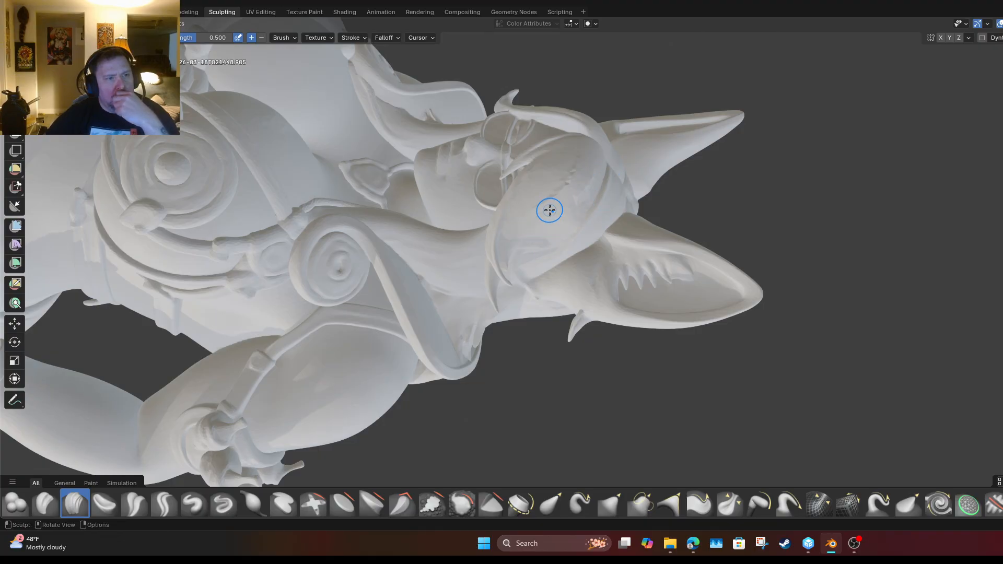
left_click_drag(555, 165, 528, 230)
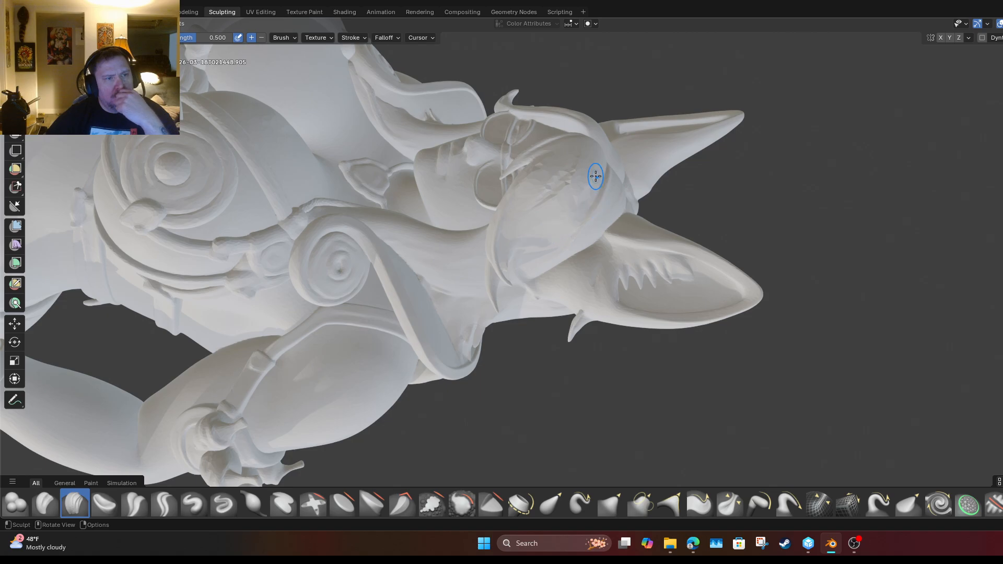
Add Clay Strips hair strands along the large swept fringe lock, the neighbouring lock and the parting.
mouse_move(814, 99)
middle_mouse_down()
mouse_move(835, 152)
mouse_move(993, 116)
middle_mouse_up()
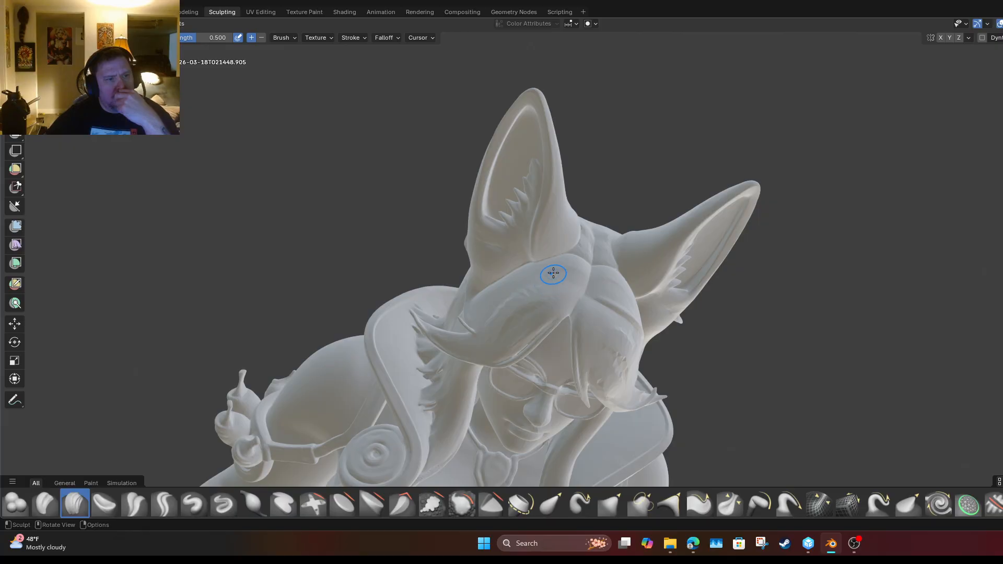
left_click_drag(553, 273, 440, 323)
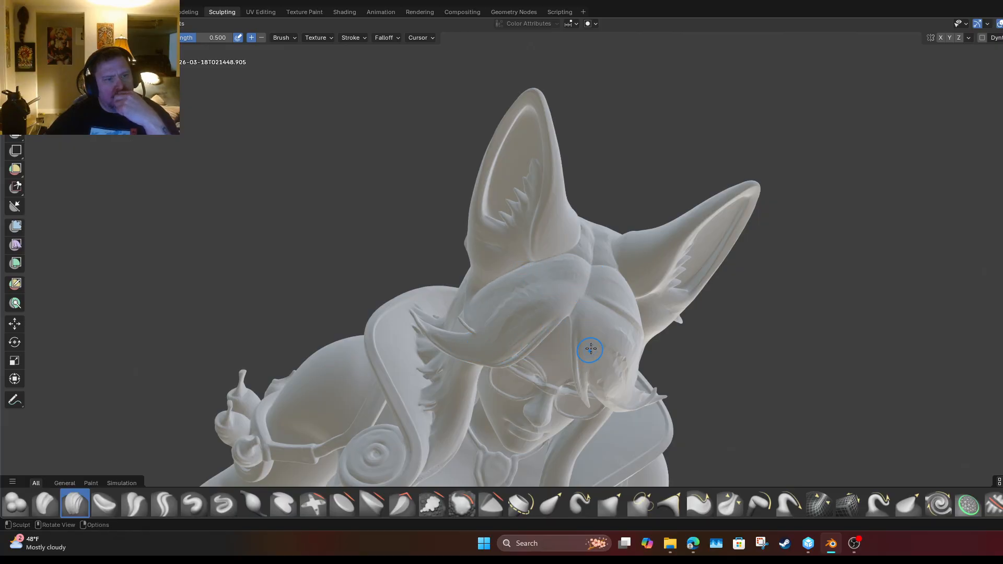
left_click_drag(607, 280, 633, 340)
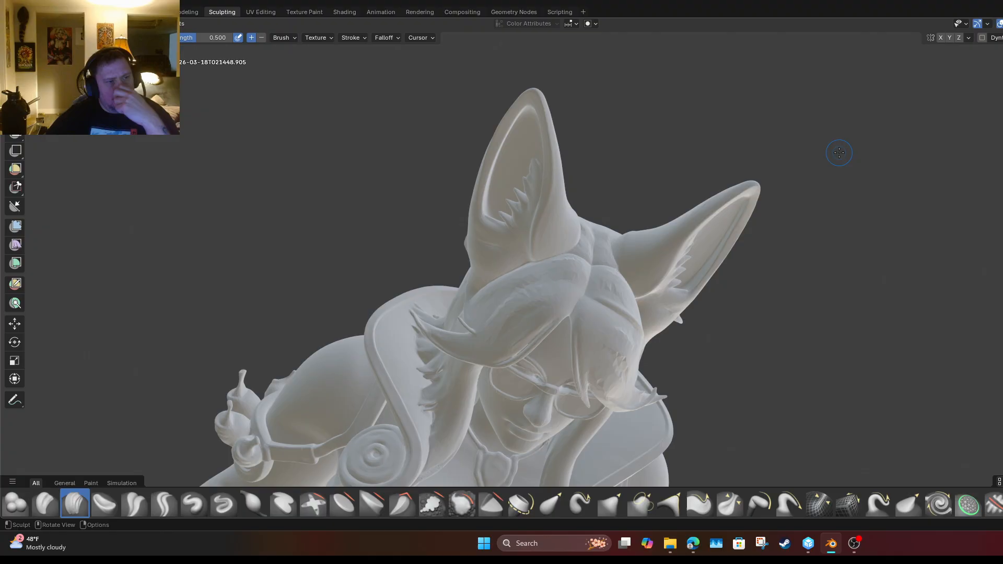
left_click_drag(457, 372, 432, 386)
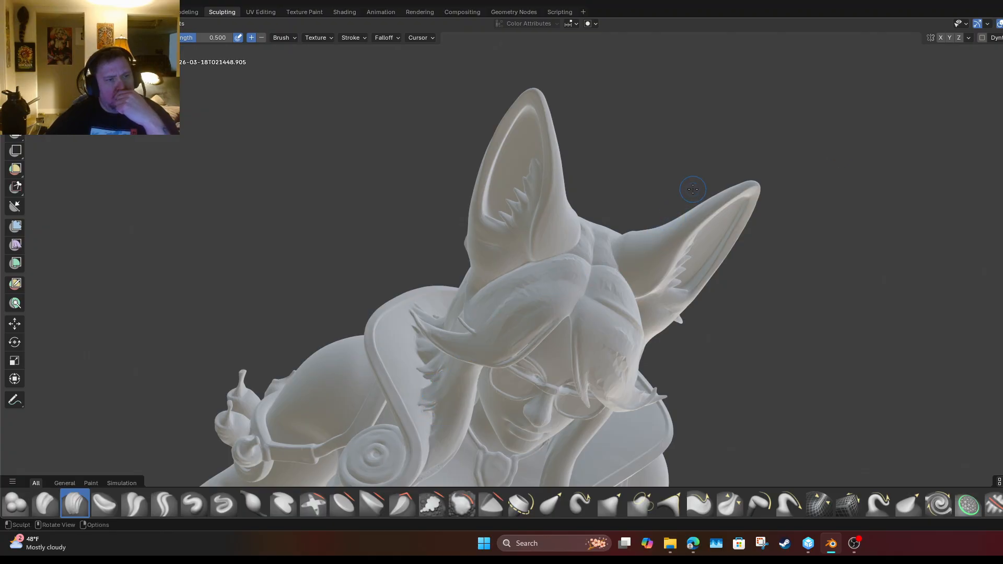
left_click_drag(589, 257, 604, 259)
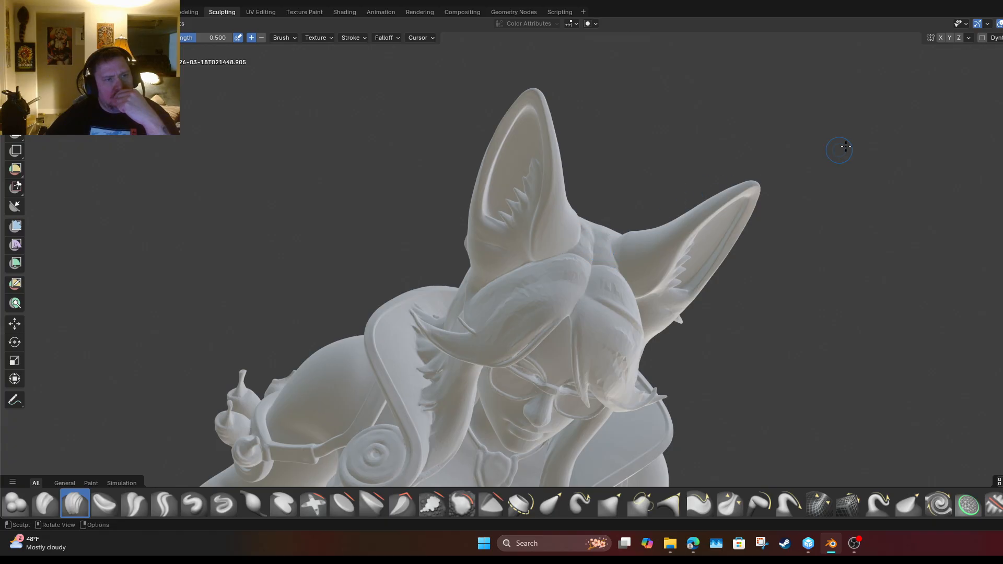
Sculpt short hair strands across the crown behind the ears with the Clay Strips brush.
middle_click_drag(673, 183, 678, 293)
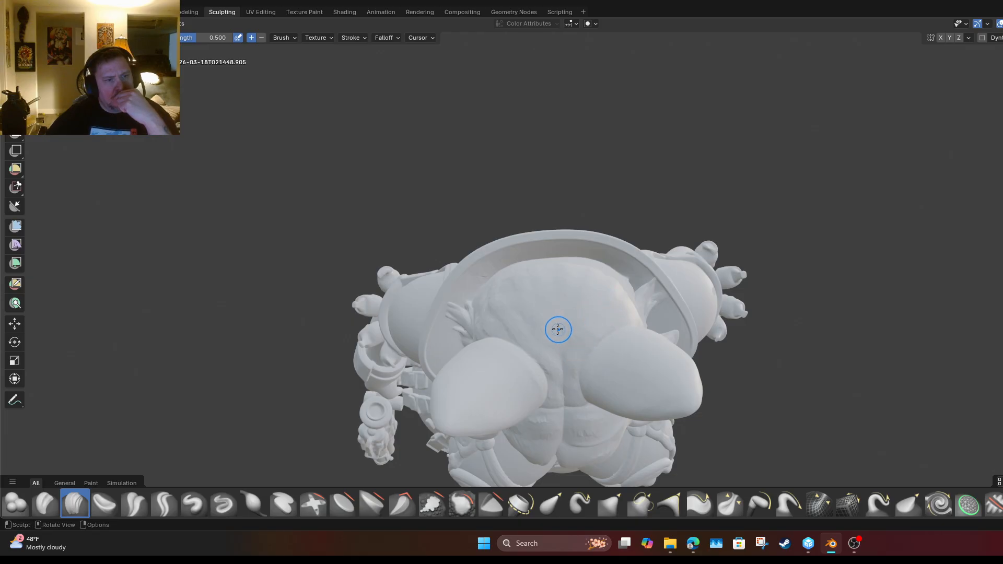
left_click_drag(557, 329, 558, 322)
left_click_drag(546, 283, 583, 291)
Extend the hair strands down the back and side of the head to the collar with the Clay Strips brush.
mouse_move(692, 240)
middle_mouse_down()
mouse_move(596, 256)
mouse_move(584, 313)
middle_mouse_up()
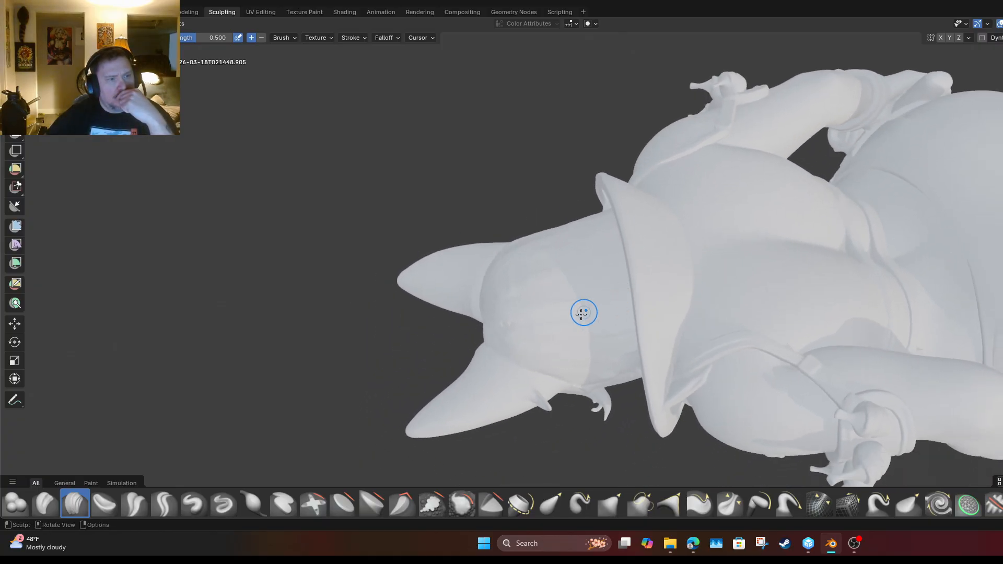
left_click_drag(531, 350, 619, 361)
left_click_drag(551, 317, 616, 320)
left_click_drag(537, 287, 601, 281)
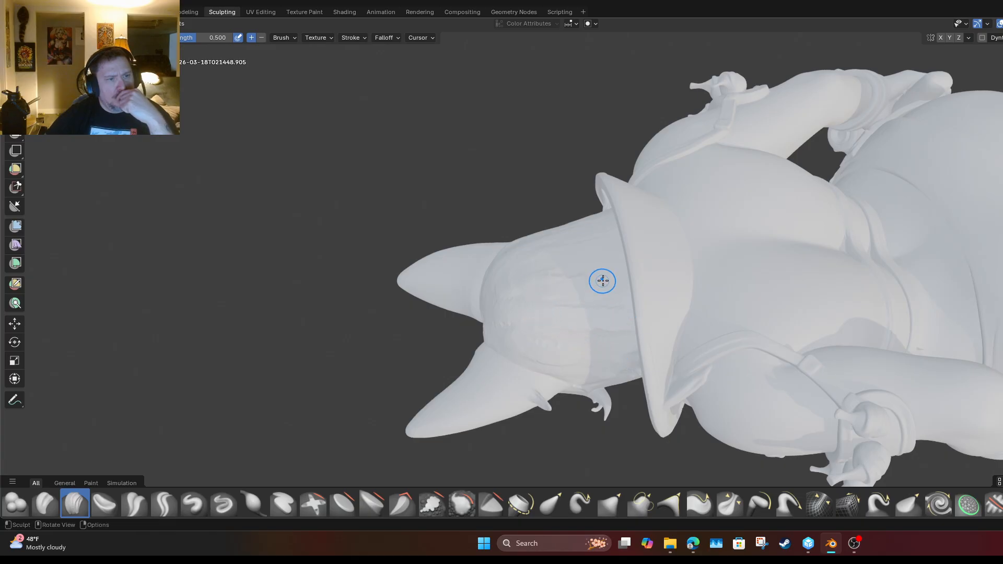
left_click_drag(517, 261, 619, 245)
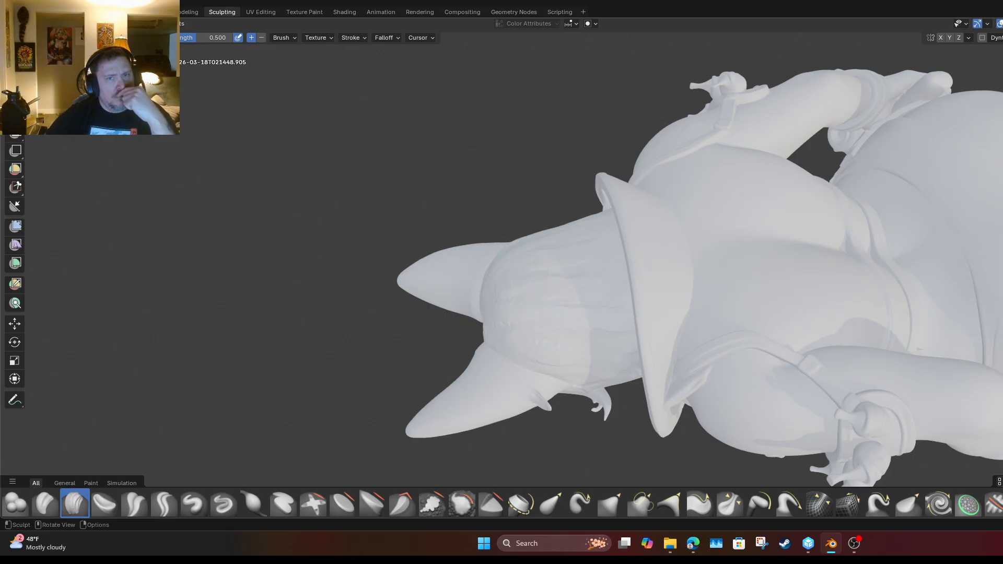
middle_click_drag(930, 84, 614, 159)
mouse_move(528, 210)
left_mouse_down()
mouse_move(582, 205)
mouse_move(587, 179)
mouse_move(618, 151)
left_mouse_up()
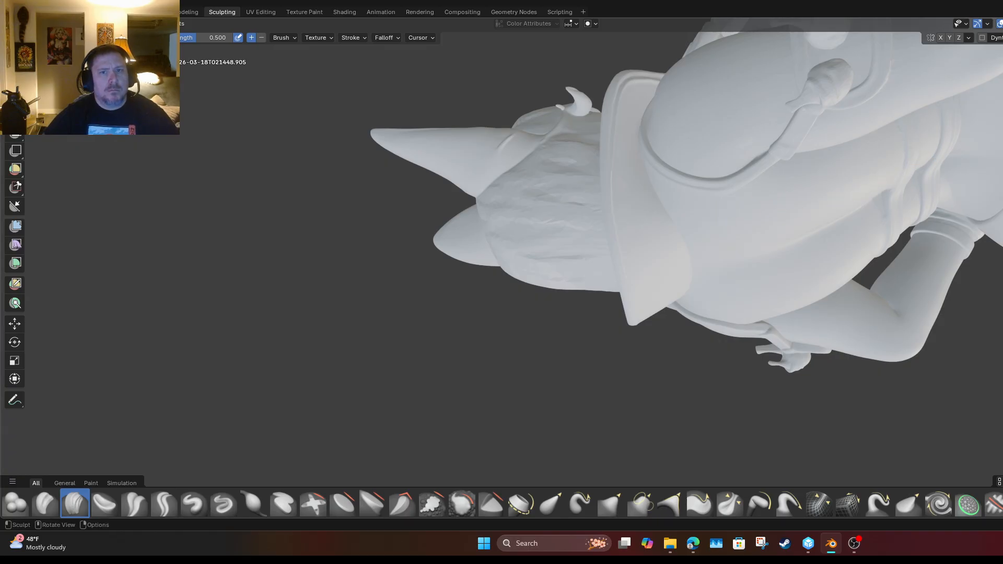
Soften the new strands on both fringe locks and the top of the head with the Smooth brush at strength 0.084.
mouse_move(522, 251)
middle_mouse_down()
mouse_move(627, 298)
mouse_move(648, 360)
mouse_move(564, 235)
mouse_move(532, 365)
middle_mouse_up()
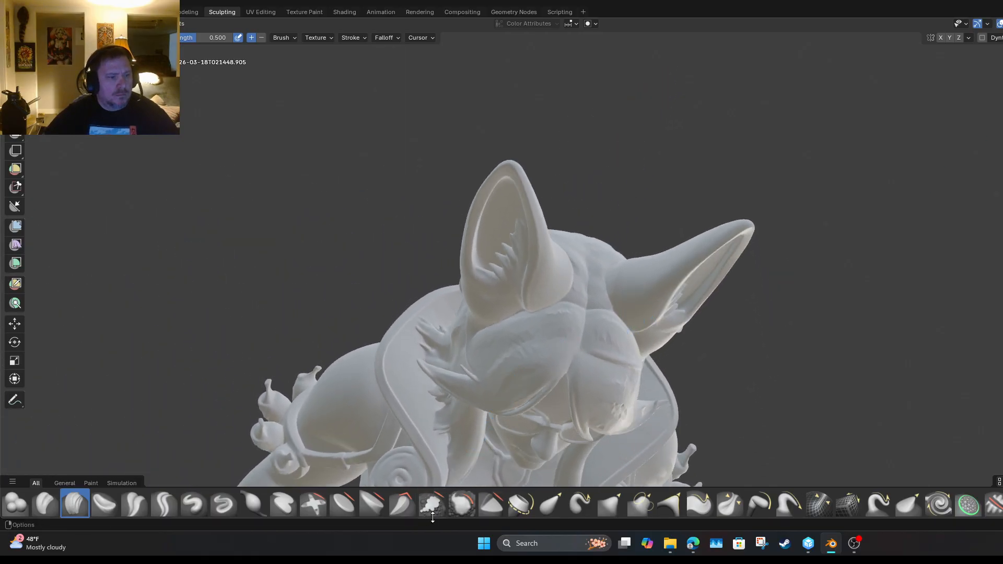
left_click(459, 505)
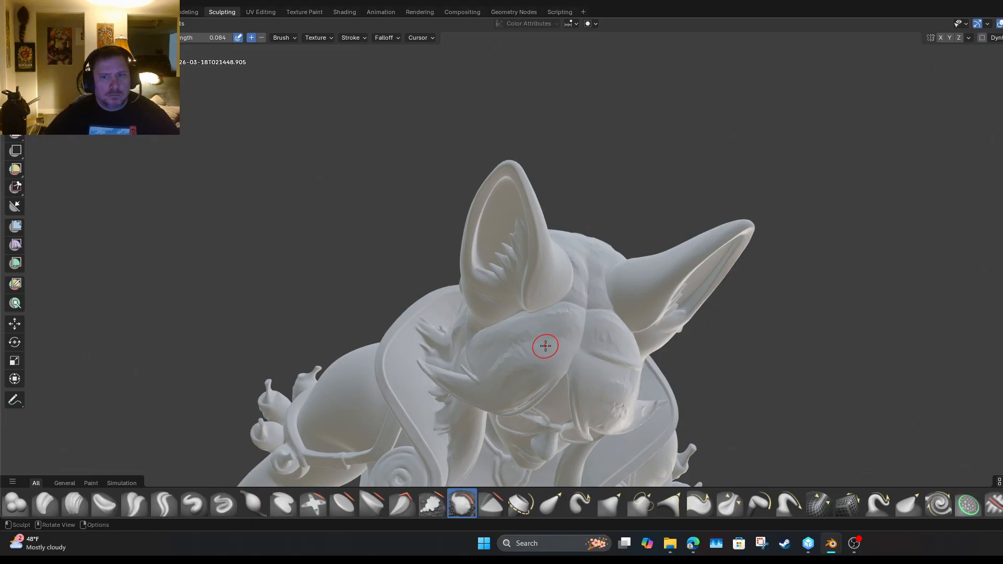
mouse_move(545, 346)
left_mouse_down()
mouse_move(484, 361)
mouse_move(535, 347)
mouse_move(545, 331)
left_mouse_up()
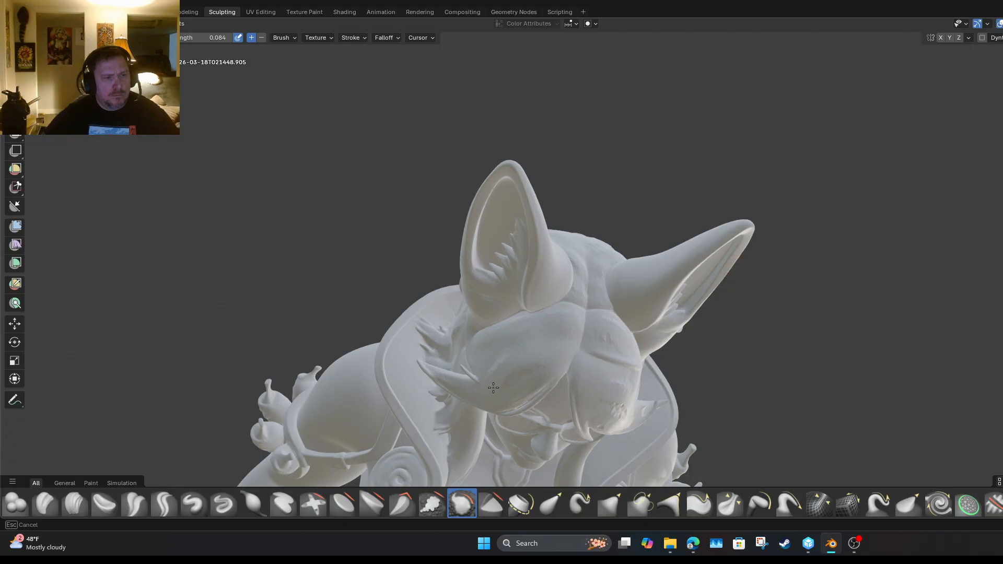
left_click_drag(535, 369, 548, 361)
mouse_move(598, 323)
left_mouse_down()
mouse_move(632, 344)
mouse_move(623, 338)
left_mouse_up()
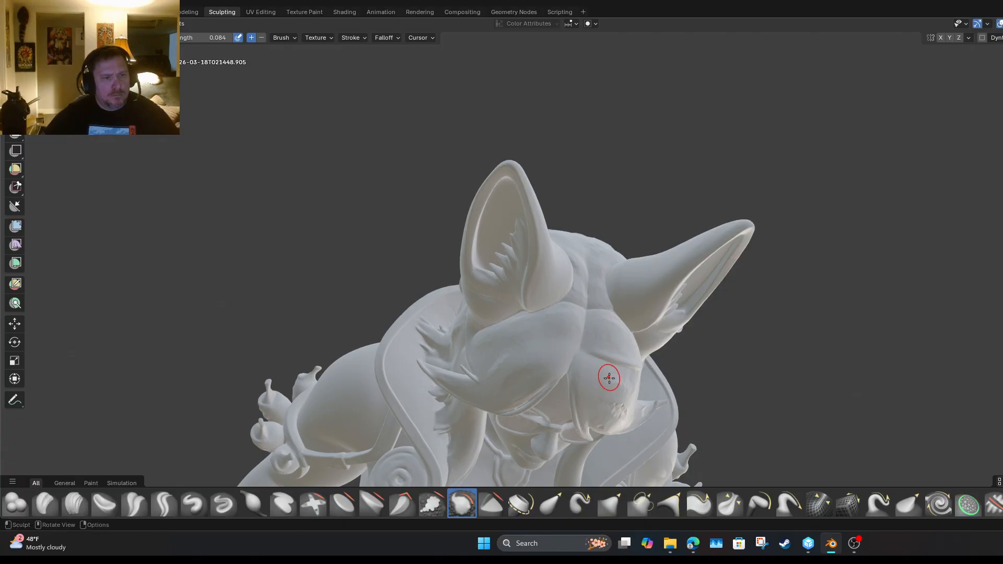
mouse_move(618, 402)
left_mouse_down()
mouse_move(588, 394)
mouse_move(575, 320)
mouse_move(611, 322)
left_mouse_up()
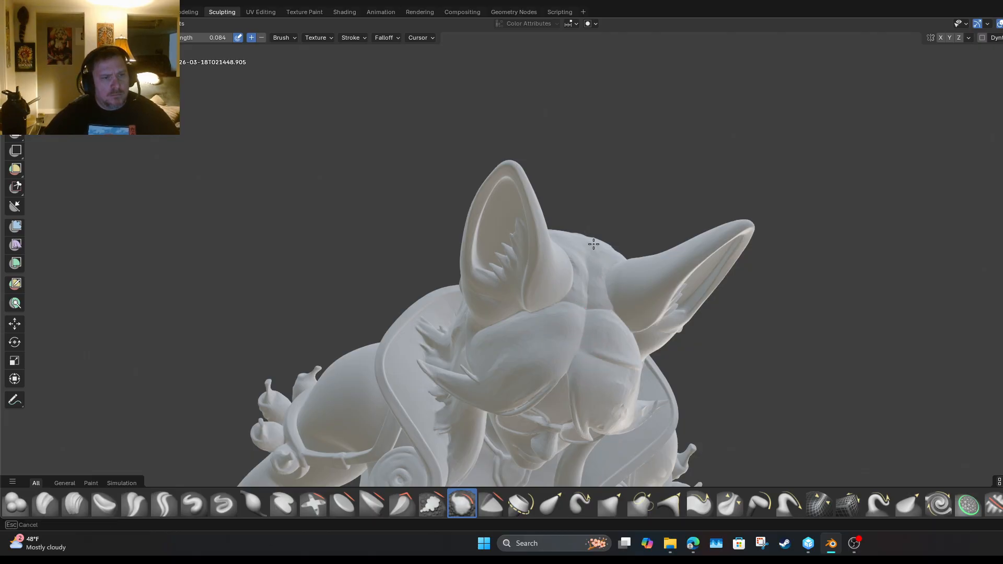
left_click_drag(593, 244, 669, 302)
Smooth the rough strand marks on the fringe lock over the glasses from the other side of the head.
middle_click_drag(559, 230, 688, 248)
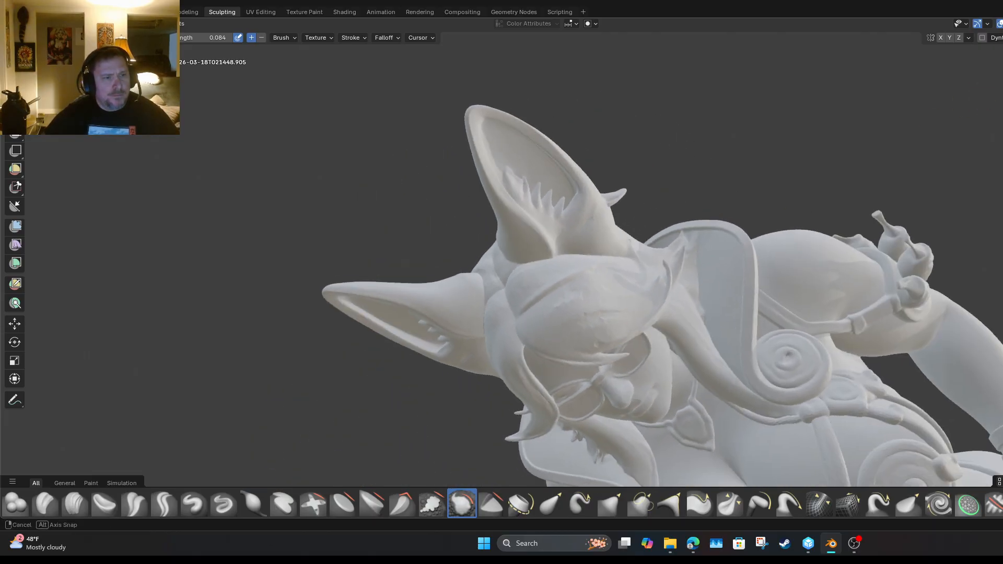
left_click_drag(602, 314, 600, 325)
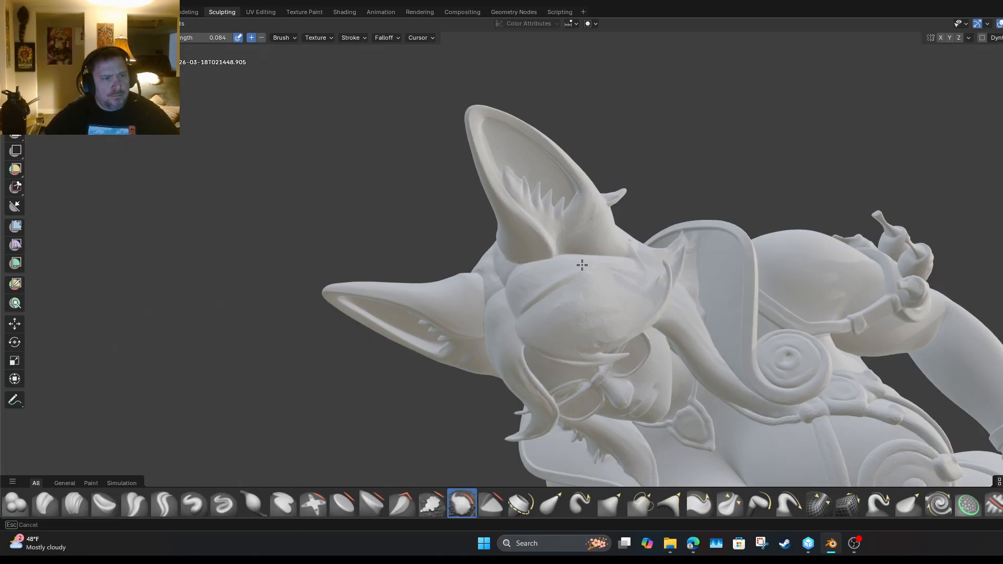
left_click_drag(494, 316, 619, 329)
left_click_drag(603, 284, 630, 284)
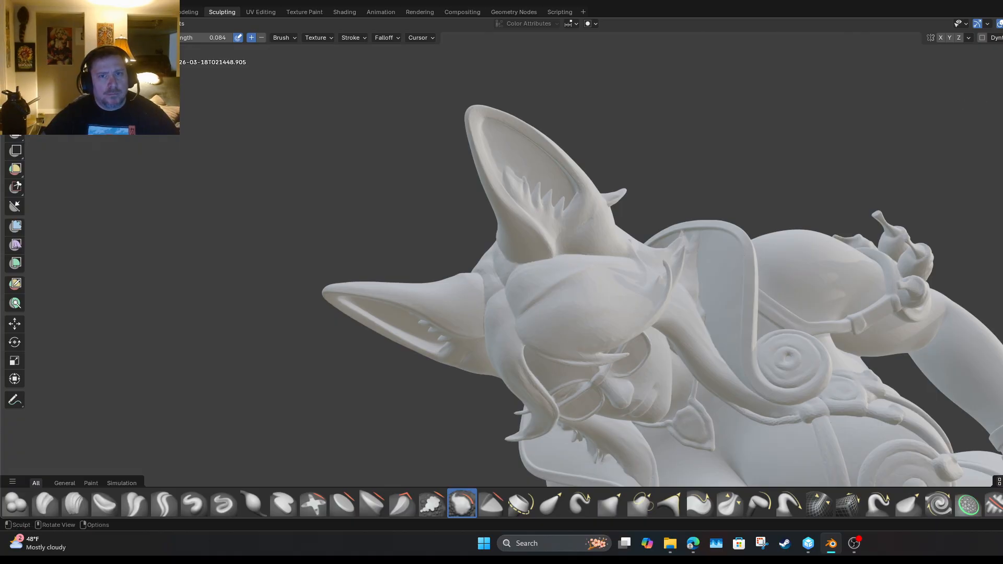
Smooth the hair strands across the crown and down the back of the head with the Smooth brush at strength 0.084.
middle_click_drag(629, 284, 906, 91)
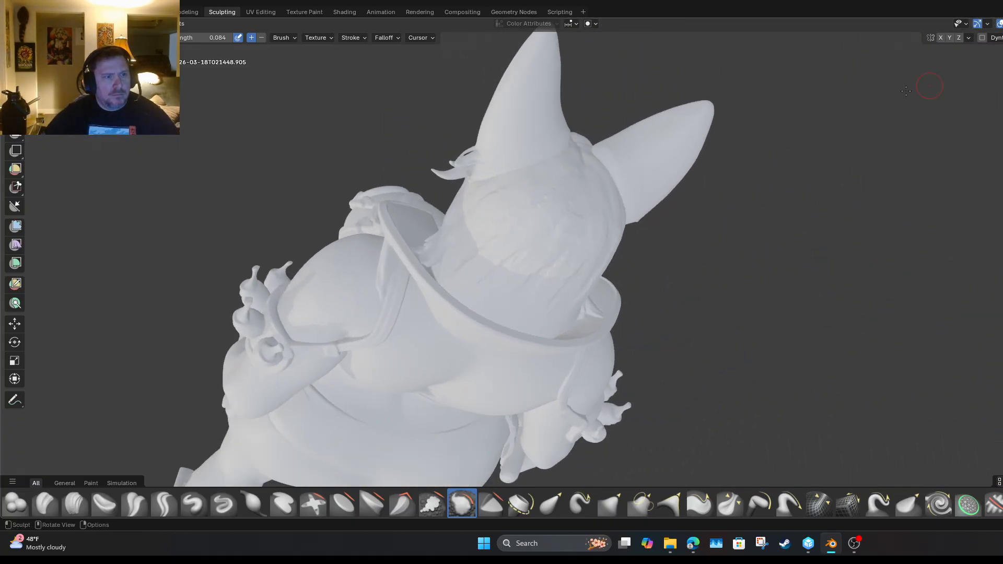
mouse_move(585, 166)
left_mouse_down()
mouse_move(538, 185)
mouse_move(534, 245)
mouse_move(577, 208)
mouse_move(587, 183)
mouse_move(573, 179)
left_mouse_up()
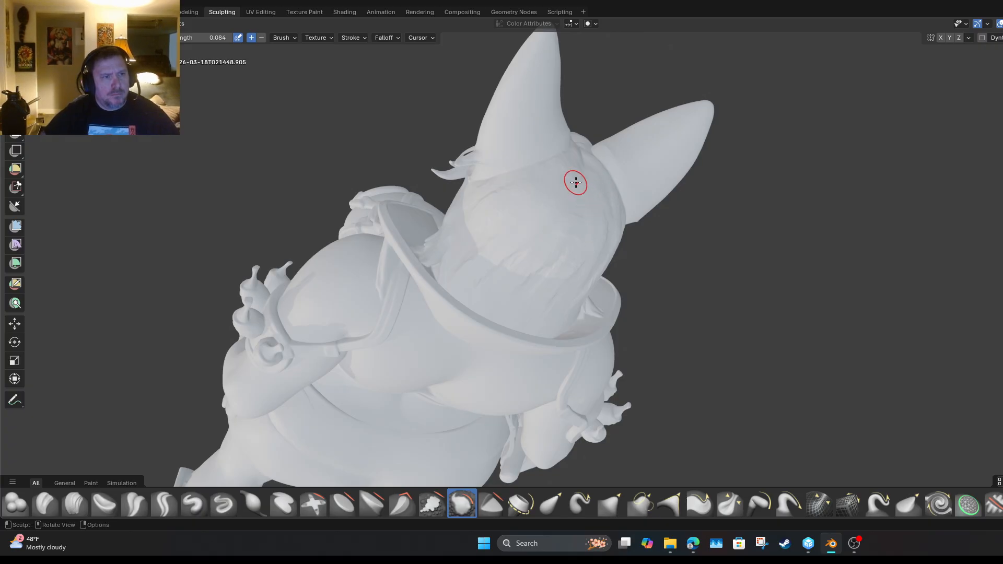
left_click_drag(504, 196, 518, 189)
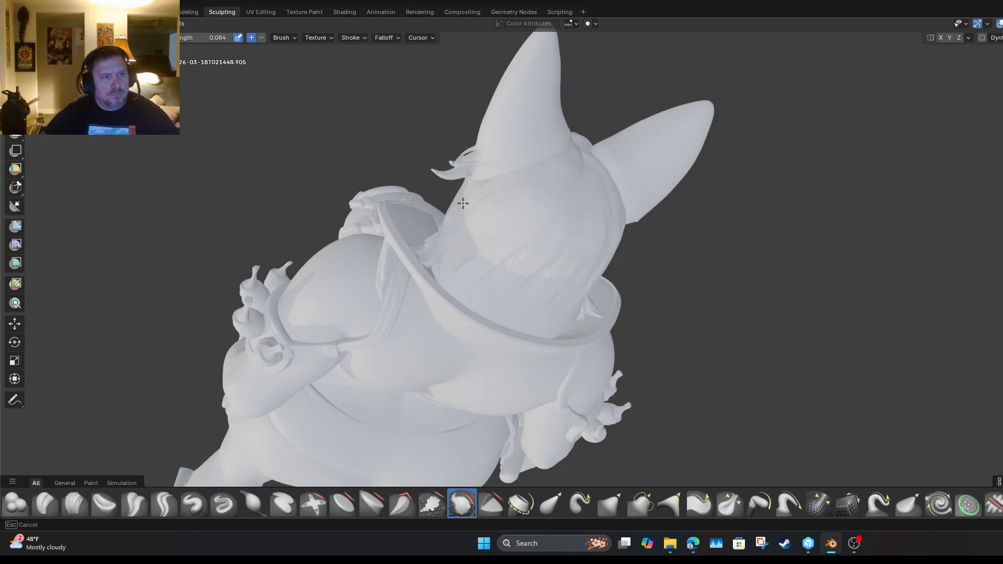
mouse_move(463, 203)
left_mouse_down()
mouse_move(454, 227)
mouse_move(505, 222)
mouse_move(523, 282)
mouse_move(595, 267)
mouse_move(626, 240)
left_mouse_up()
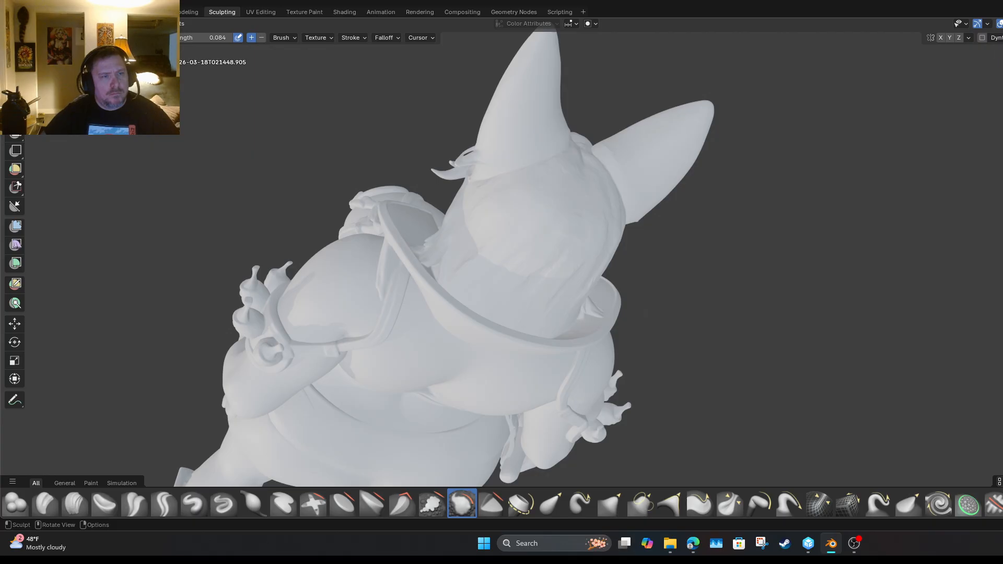
Soften the remaining strand marks around the ear bases and along the upper back of the head.
mouse_move(644, 312)
middle_mouse_down()
mouse_move(694, 250)
mouse_move(732, 230)
middle_mouse_up()
mouse_move(573, 206)
left_mouse_down()
mouse_move(620, 248)
mouse_move(575, 195)
mouse_move(639, 187)
left_mouse_up()
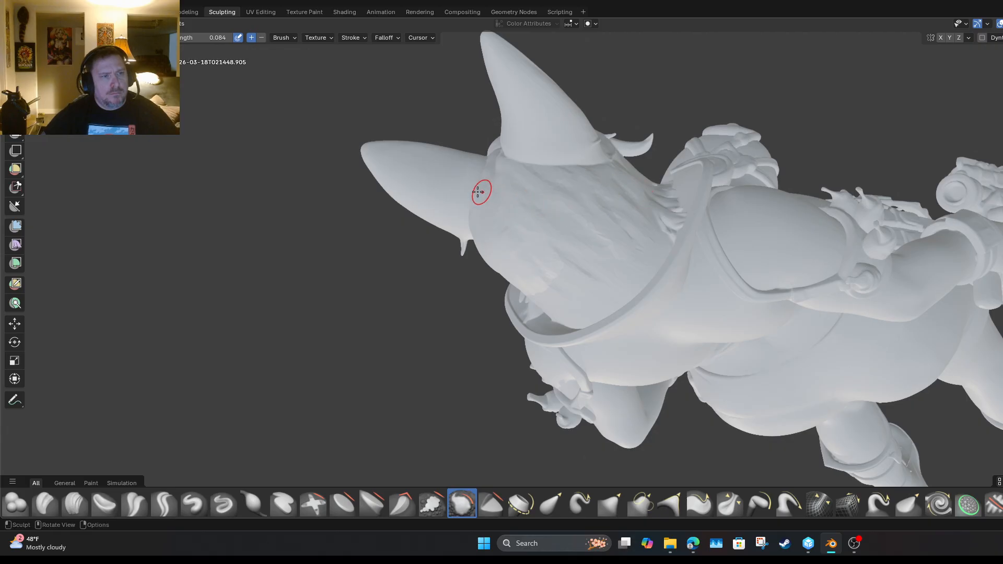
left_click_drag(489, 177, 504, 166)
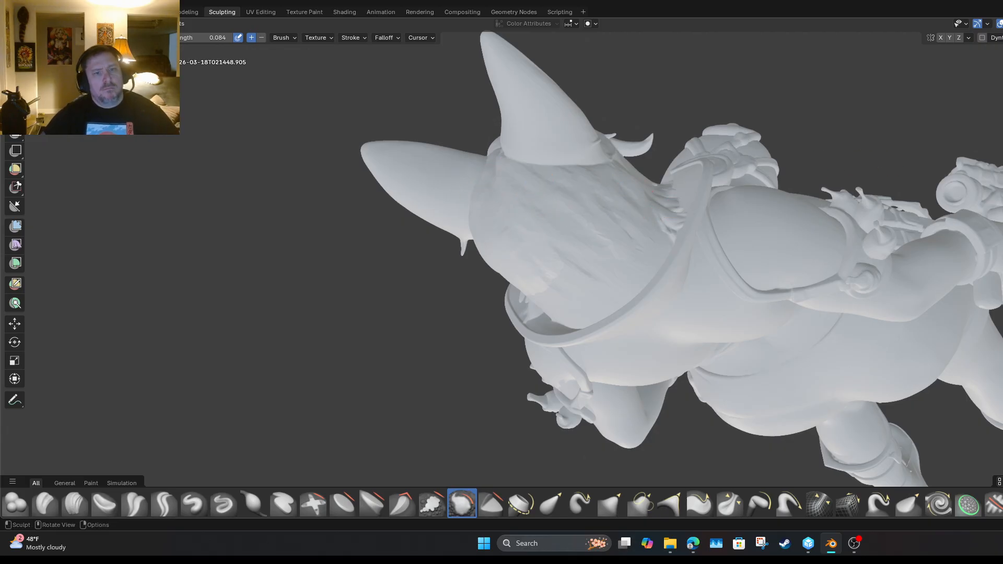
mouse_move(627, 261)
middle_mouse_down()
mouse_move(679, 230)
mouse_move(773, 198)
mouse_move(823, 112)
middle_mouse_up()
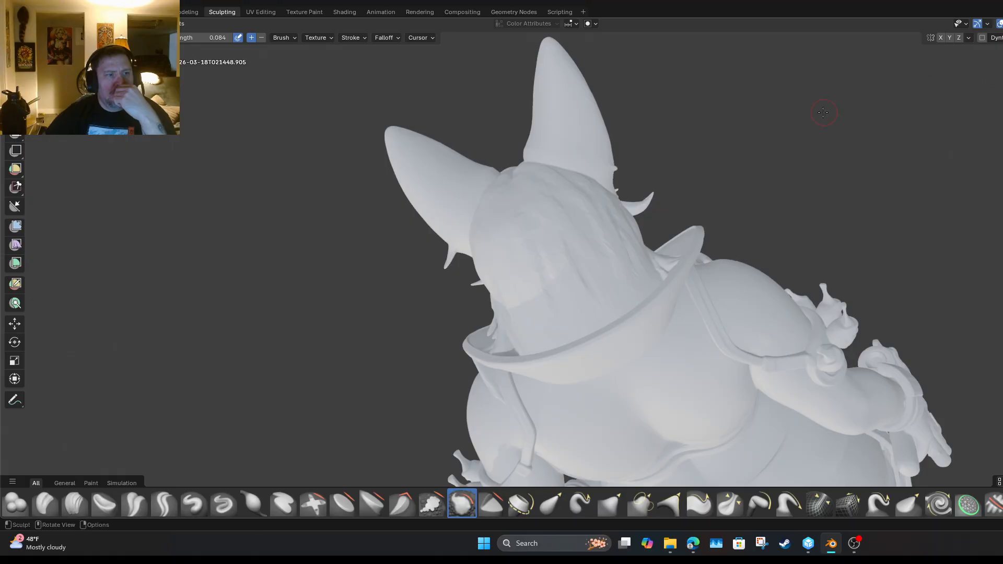
left_click_drag(515, 200, 519, 208)
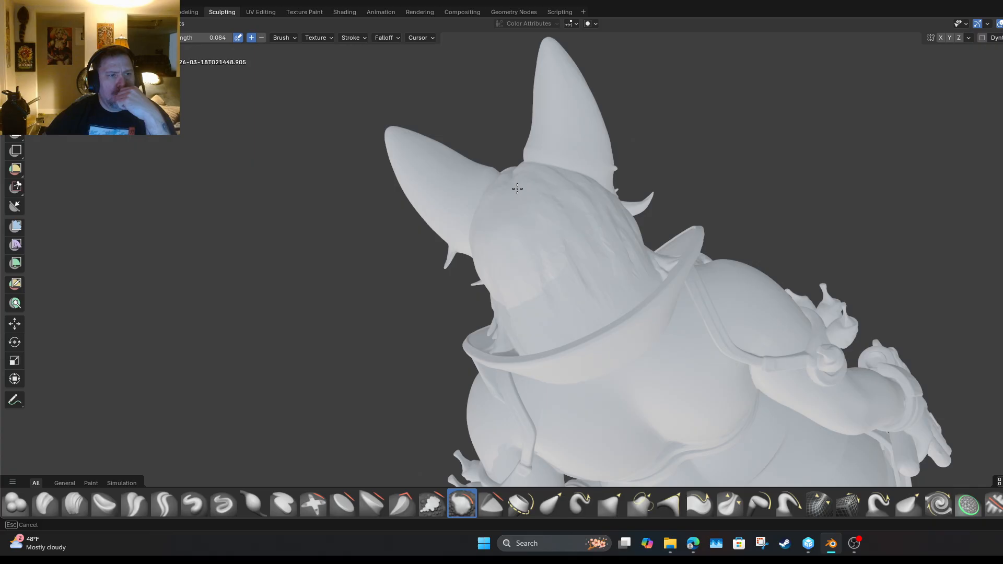
mouse_move(523, 234)
left_mouse_down()
mouse_move(539, 188)
mouse_move(558, 192)
left_mouse_up()
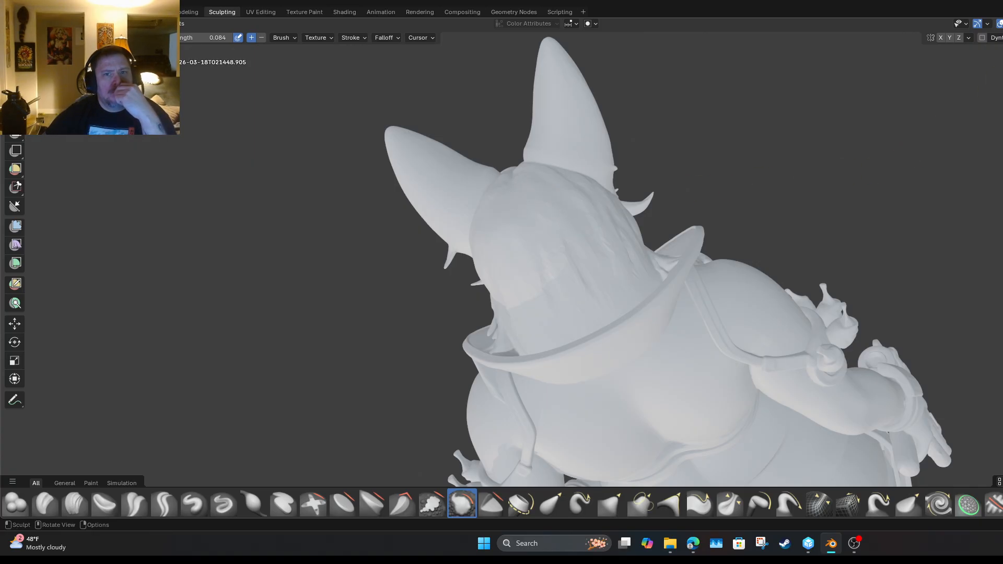
Examine the whole figure from the front, sides, back and below for areas that still need refinement.
middle_click_drag(679, 220, 507, 303)
middle_click_drag(914, 177, 907, 189)
scroll(907, 189, "down", 12)
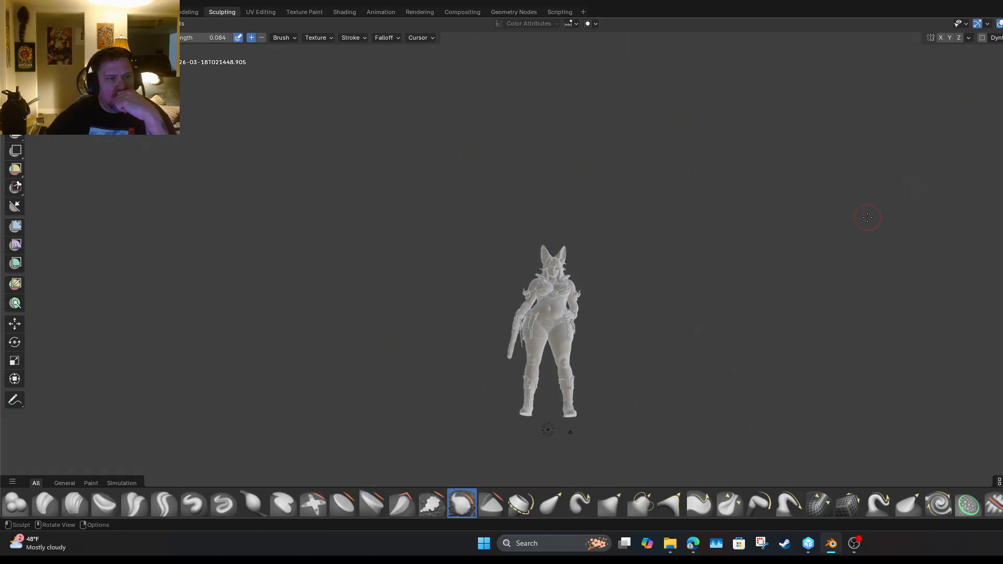
scroll(863, 220, "up", 3)
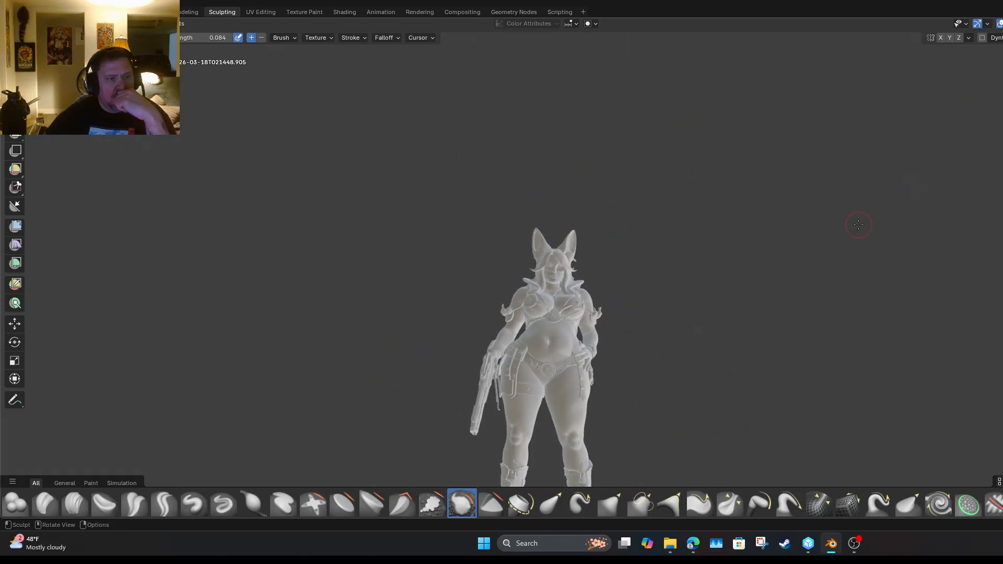
mouse_move(836, 355)
middle_mouse_down()
mouse_move(836, 246)
mouse_move(781, 107)
mouse_move(538, 225)
mouse_move(343, 386)
mouse_move(306, 394)
mouse_move(262, 295)
mouse_move(291, 261)
mouse_move(293, 413)
mouse_move(574, 465)
mouse_move(828, 277)
mouse_move(844, 239)
mouse_move(846, 265)
mouse_move(705, 123)
middle_mouse_up()
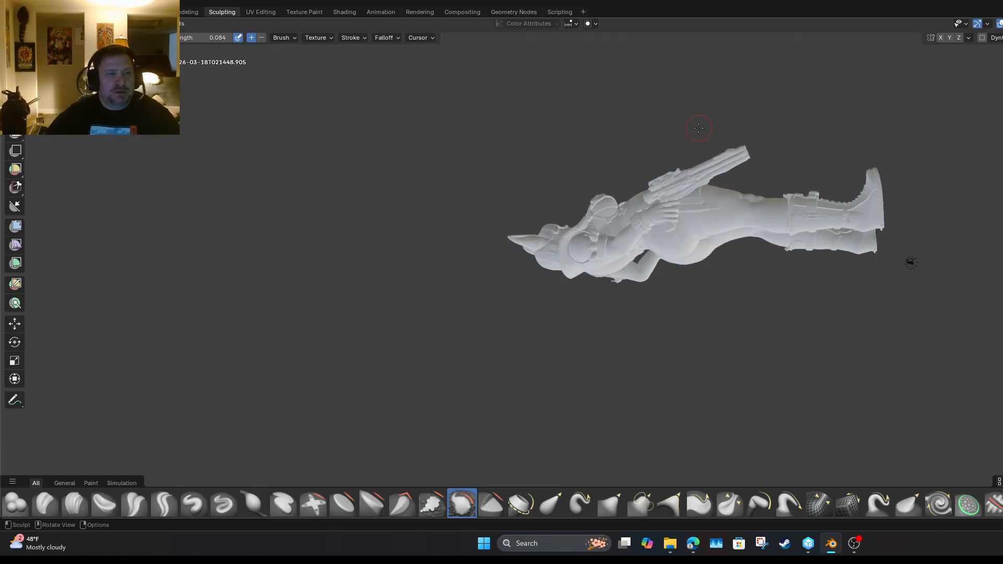
scroll(694, 133, "up", 4)
scroll(684, 143, "down", 2)
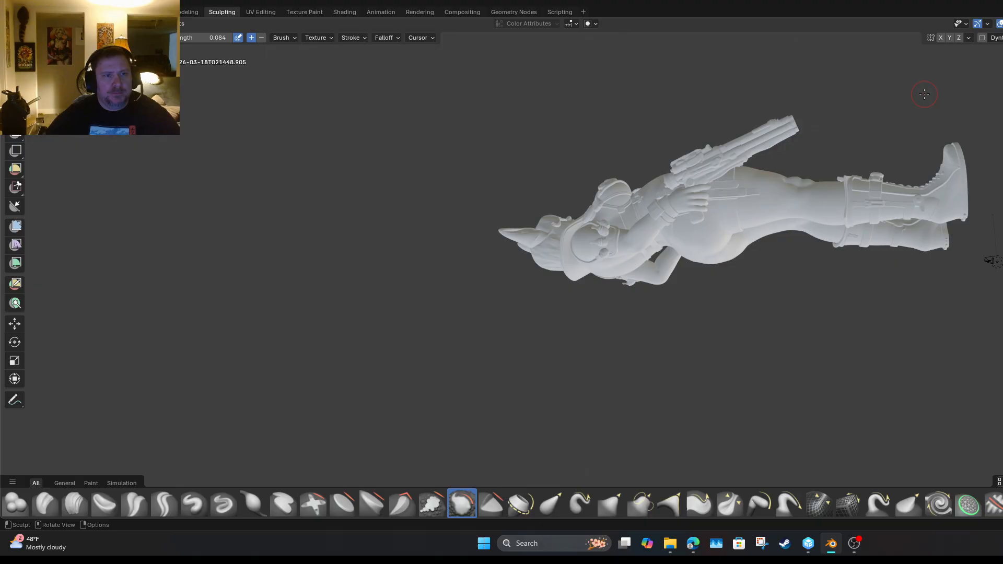
mouse_move(989, 261)
middle_mouse_down()
mouse_move(862, 293)
mouse_move(939, 280)
mouse_move(916, 282)
mouse_move(888, 93)
middle_mouse_up()
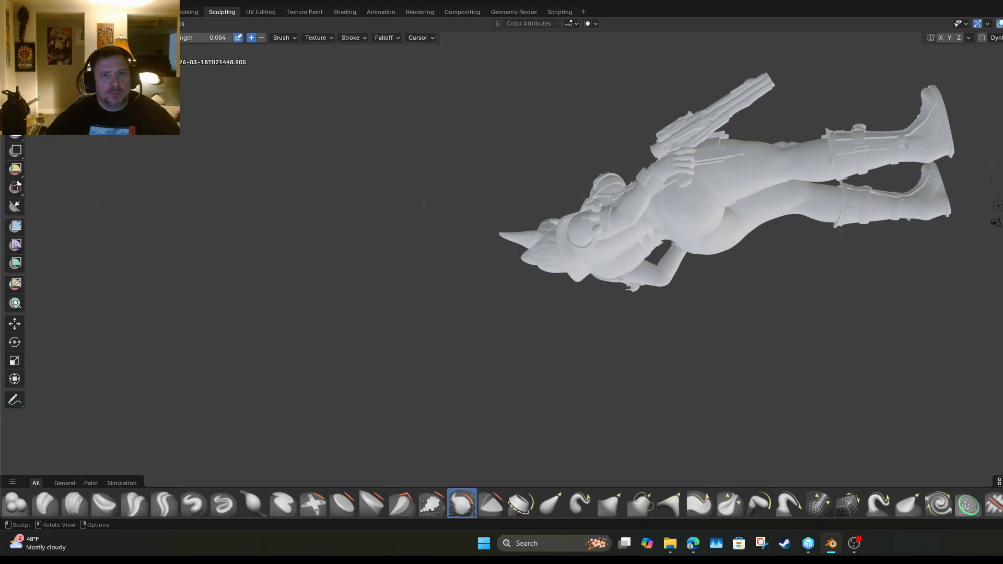
middle_click_drag(733, 123, 705, 209)
mouse_move(493, 24)
middle_mouse_down()
mouse_move(343, 107)
mouse_move(156, 265)
mouse_move(108, 242)
mouse_move(397, 89)
mouse_move(548, 220)
mouse_move(559, 292)
mouse_move(522, 334)
mouse_move(470, 352)
mouse_move(679, 418)
mouse_move(961, 481)
mouse_move(986, 423)
mouse_move(983, 281)
mouse_move(918, 347)
mouse_move(917, 407)
mouse_move(956, 443)
mouse_move(794, 136)
middle_mouse_up()
mouse_move(423, 287)
middle_mouse_down()
mouse_move(197, 225)
mouse_move(134, 346)
mouse_move(140, 414)
mouse_move(170, 483)
mouse_move(998, 191)
mouse_move(936, 283)
mouse_move(994, 199)
mouse_move(950, 266)
middle_mouse_up()
mouse_move(162, 403)
middle_mouse_down()
mouse_move(110, 374)
mouse_move(324, 194)
mouse_move(856, 313)
mouse_move(500, 294)
mouse_move(455, 460)
mouse_move(460, 418)
mouse_move(365, 444)
mouse_move(123, 466)
mouse_move(84, 302)
mouse_move(156, 208)
mouse_move(397, 410)
mouse_move(421, 401)
mouse_move(679, 412)
mouse_move(985, 407)
mouse_move(968, 274)
mouse_move(913, 454)
mouse_move(658, 364)
mouse_move(624, 410)
mouse_move(938, 416)
mouse_move(982, 193)
mouse_move(997, 268)
mouse_move(953, 439)
mouse_move(595, 405)
mouse_move(100, 408)
mouse_move(146, 386)
mouse_move(161, 312)
mouse_move(463, 318)
mouse_move(429, 344)
mouse_move(574, 392)
mouse_move(986, 455)
mouse_move(999, 296)
mouse_move(990, 271)
mouse_move(958, 267)
mouse_move(982, 264)
mouse_move(926, 469)
mouse_move(421, 295)
mouse_move(397, 309)
mouse_move(402, 379)
mouse_move(537, 180)
middle_mouse_up()
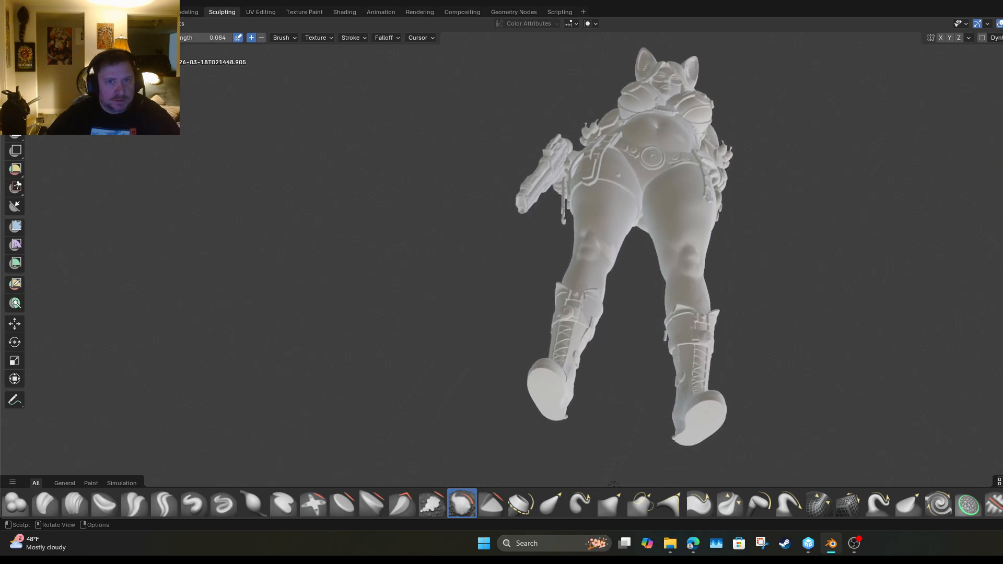
Smooth the kneecap forms on both legs above the boots with the Smooth brush at strength 0.084.
mouse_move(747, 297)
middle_mouse_down()
mouse_move(755, 352)
mouse_move(771, 365)
middle_mouse_up()
scroll(775, 365, "up", 3)
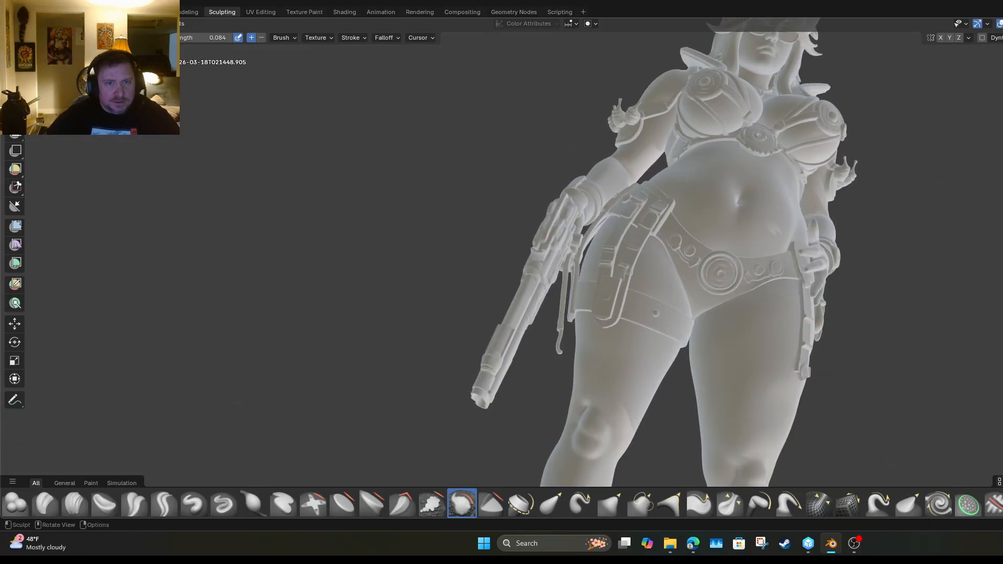
mouse_move(985, 456)
middle_mouse_down("shift")
mouse_move(917, 376)
mouse_move(869, 161)
mouse_move(923, 188)
middle_mouse_up("shift")
scroll(922, 188, "up", 2)
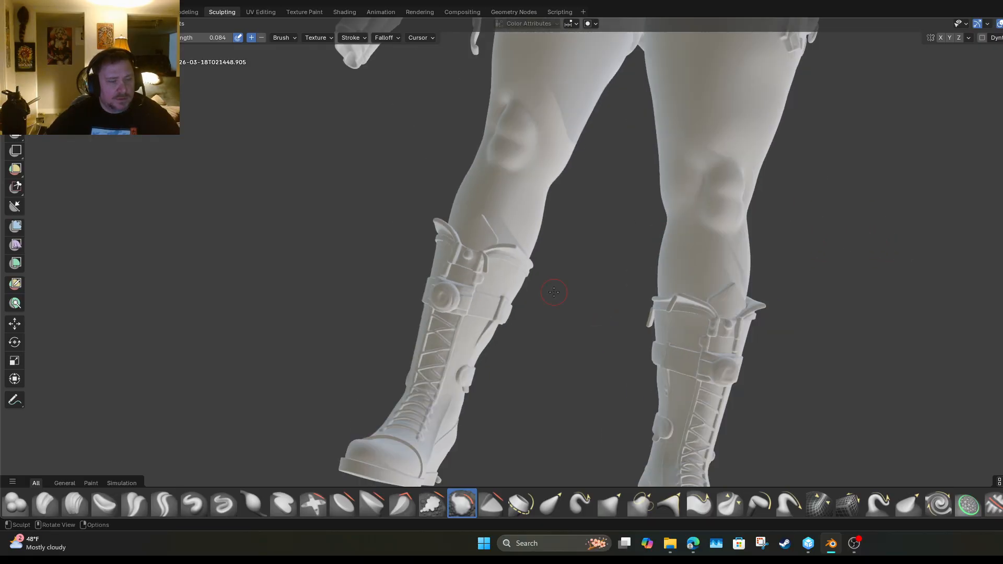
mouse_move(505, 143)
left_mouse_down()
mouse_move(511, 157)
mouse_move(516, 150)
left_mouse_up()
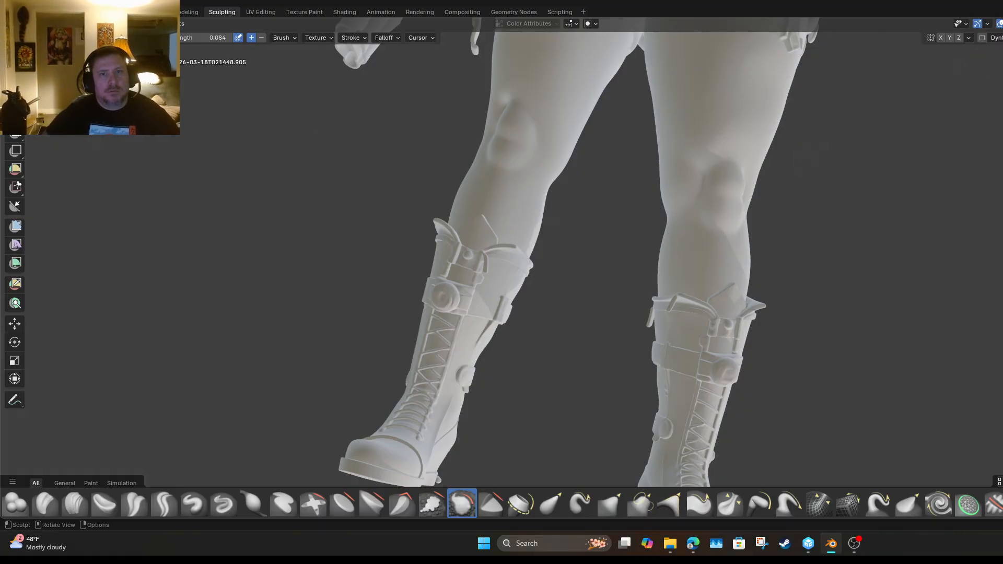
mouse_move(734, 207)
middle_mouse_down()
mouse_move(617, 241)
mouse_move(535, 157)
middle_mouse_up()
left_click_drag(534, 158, 540, 112)
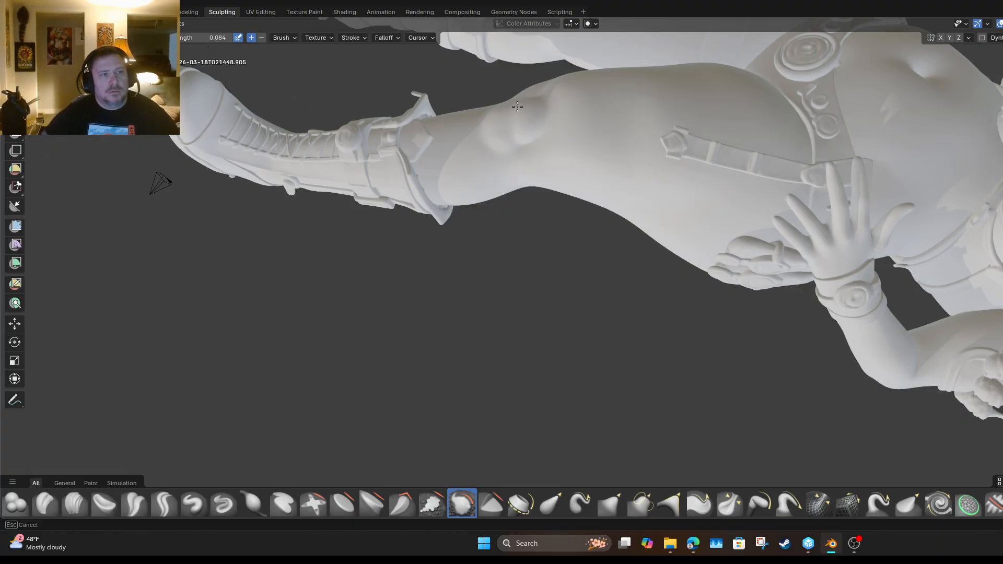
left_click_drag(523, 107, 536, 107)
Inspect the figure's back, buttocks and thigh strap for surface flaws in the Layout workspace.
mouse_move(536, 106)
middle_mouse_down()
mouse_move(860, 121)
mouse_move(744, 165)
mouse_move(734, 322)
mouse_move(786, 436)
mouse_move(747, 273)
mouse_move(755, 163)
mouse_move(788, 80)
mouse_move(940, 341)
mouse_move(861, 235)
mouse_move(907, 225)
middle_mouse_up()
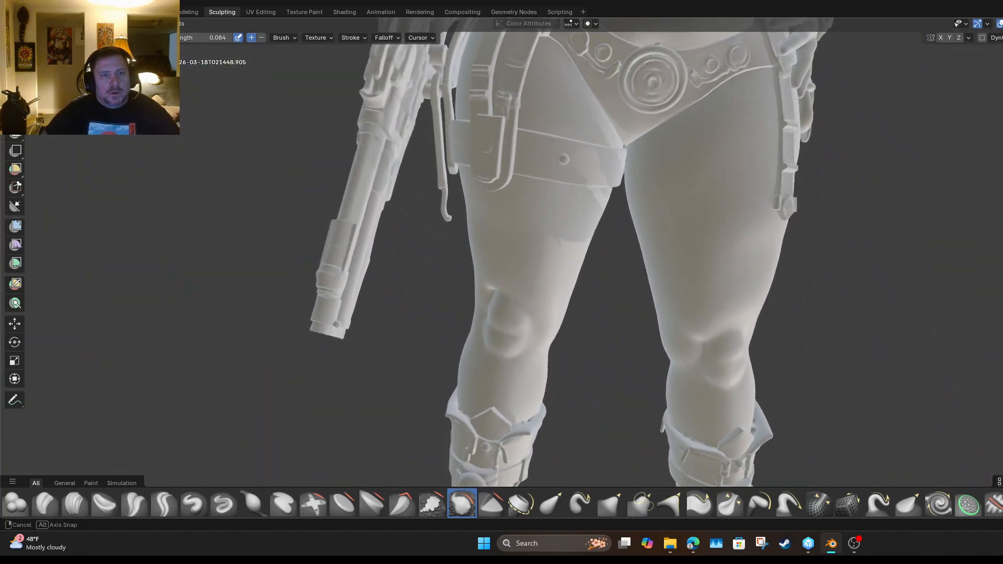
scroll(904, 227, "down", 10)
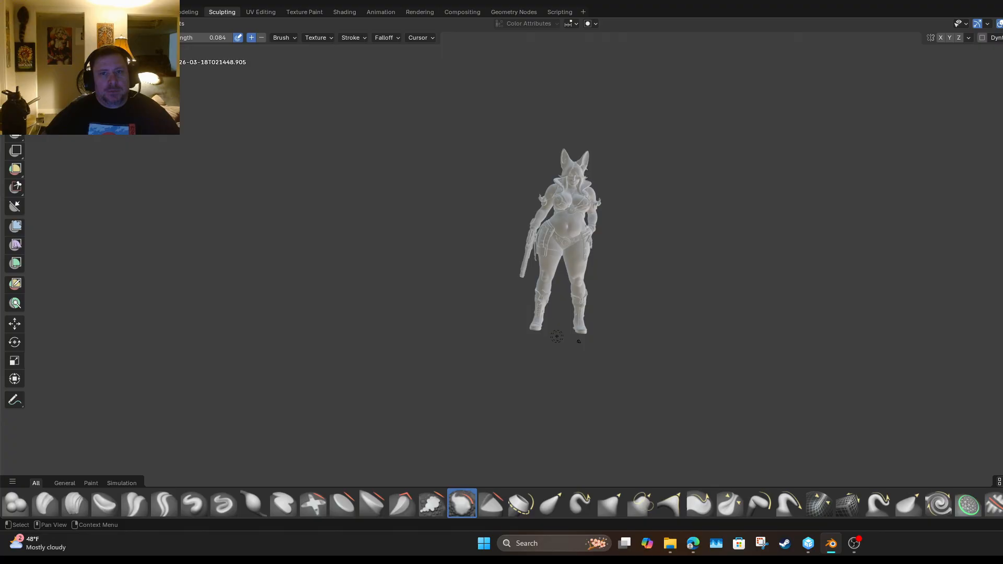
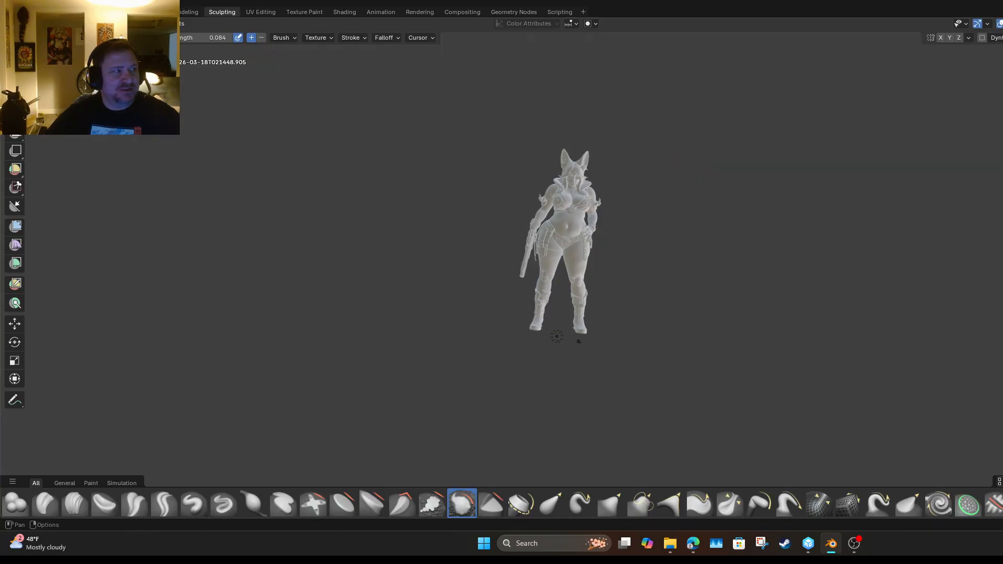
left_click(153, 12)
scroll(362, 202, "down", 8)
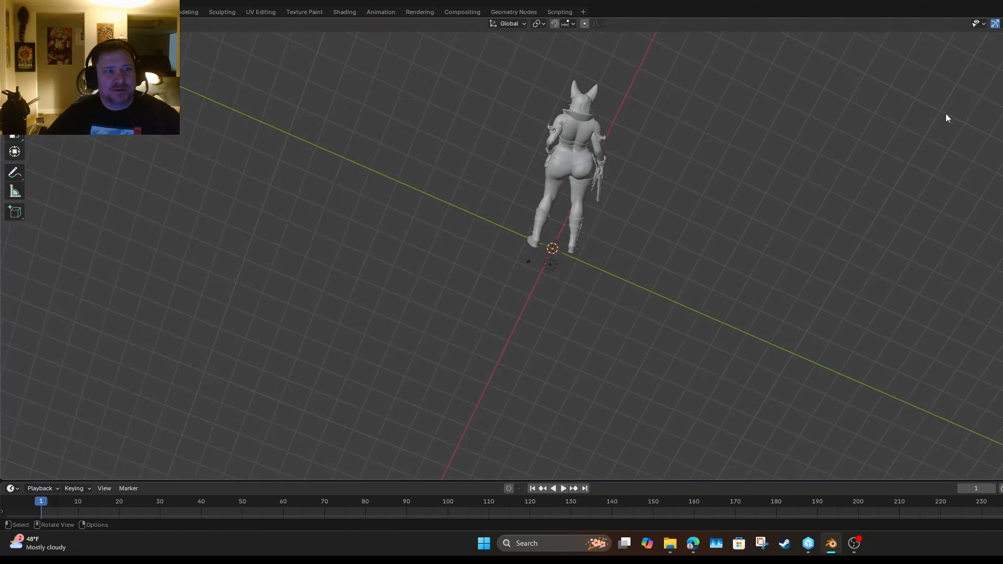
scroll(836, 125, "up", 3)
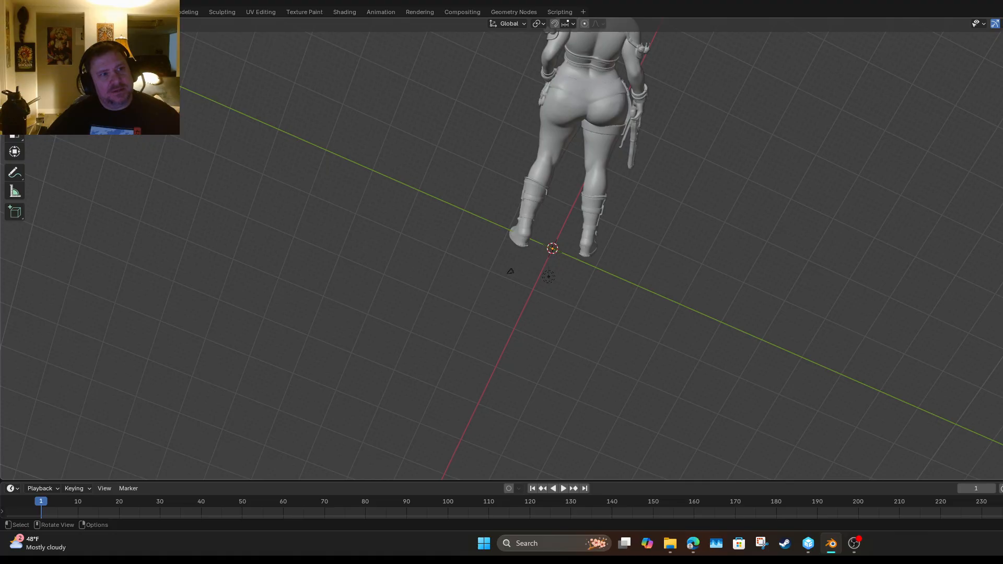
middle_click_drag(977, 115, 639, 84)
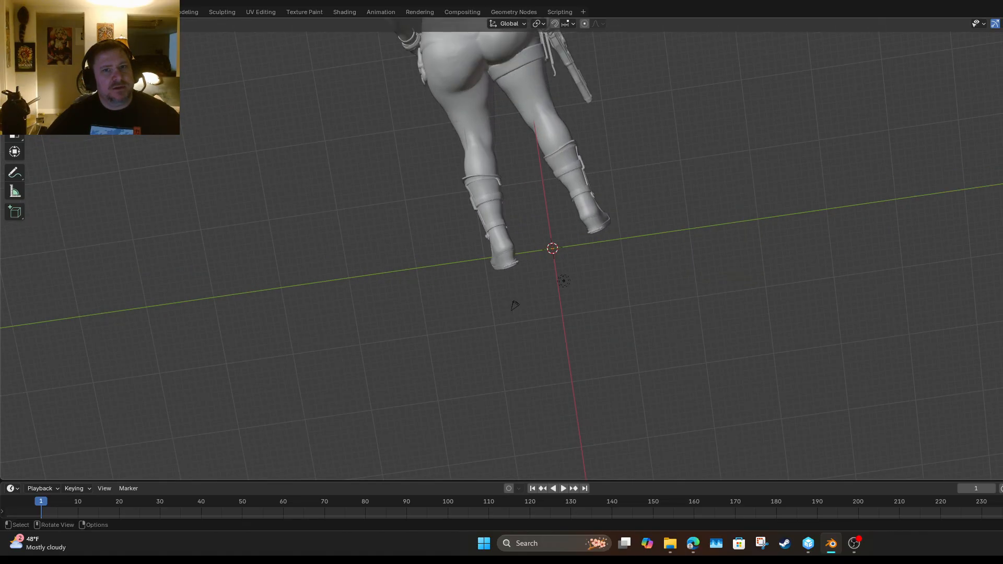
middle_click_drag(515, 305, 585, 530)
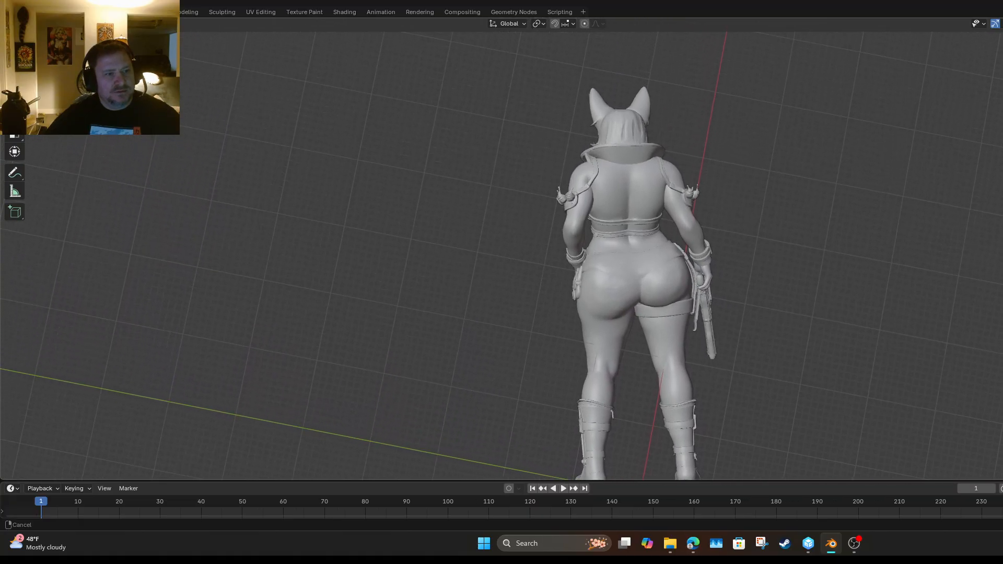
middle_click_drag(901, 162, 895, 181, "shift")
scroll(883, 189, "up", 3)
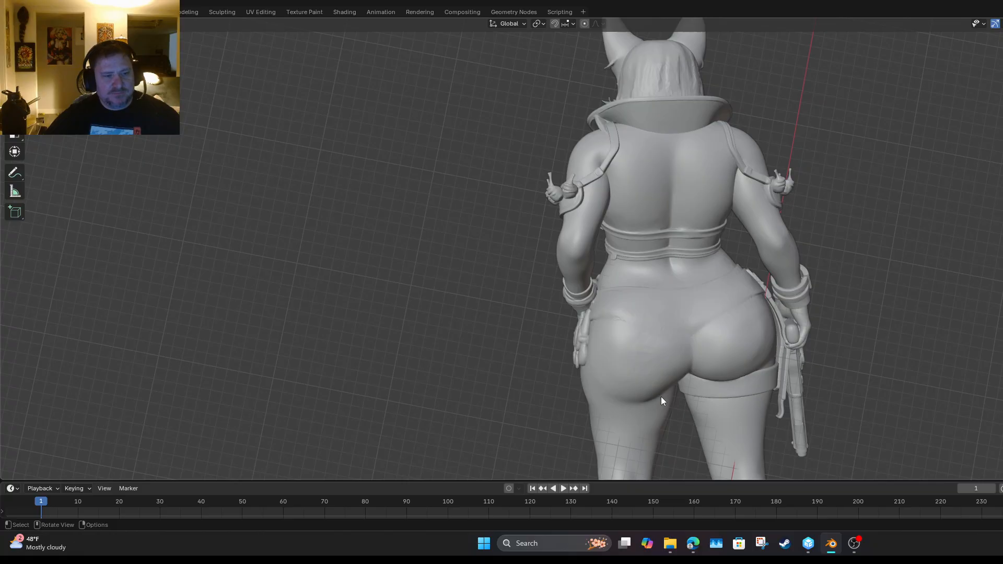
scroll(732, 331, "up", 4)
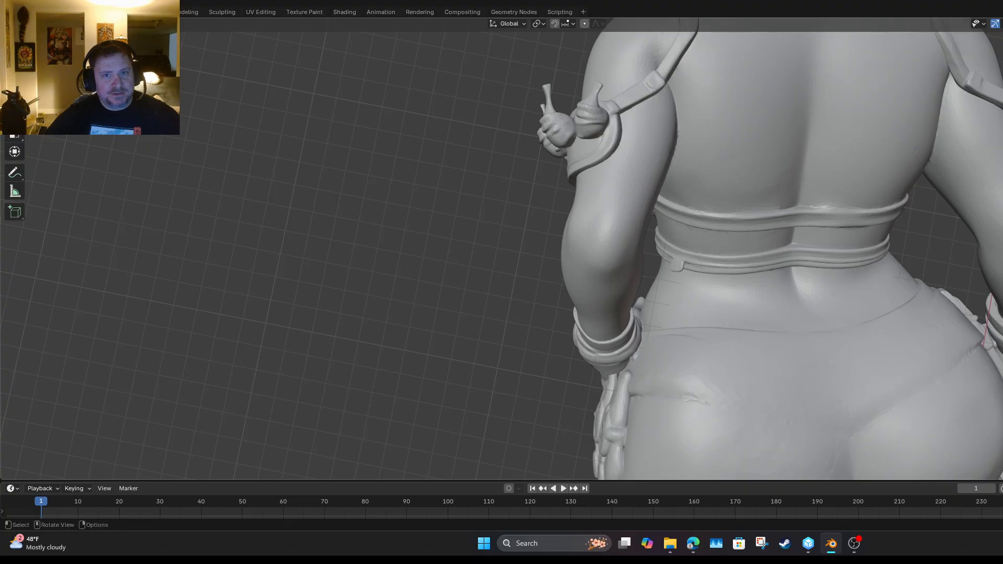
middle_click_drag(732, 332, 515, 58, "shift")
scroll(619, 236, "up", 4)
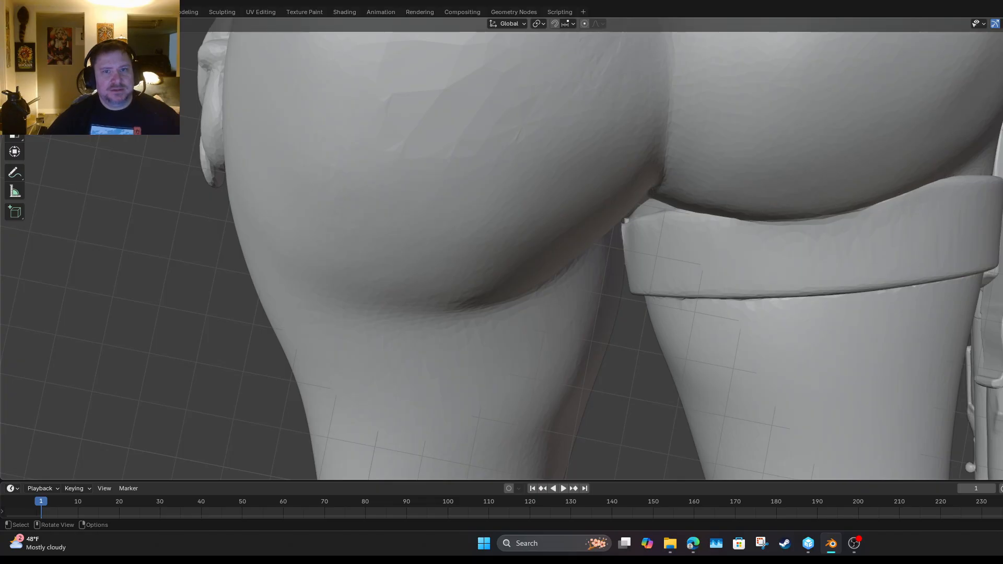
middle_click_drag(618, 237, 592, 203)
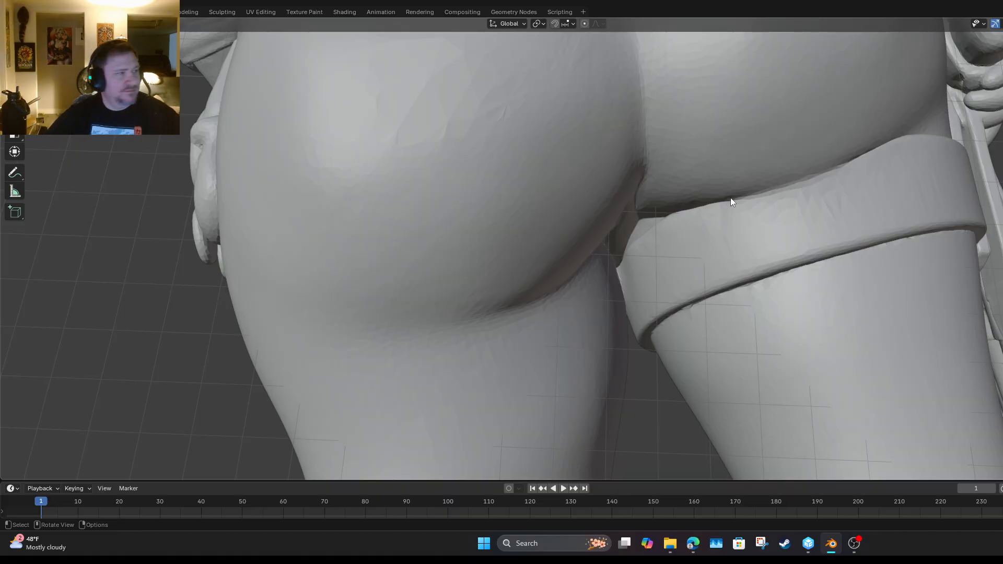
scroll(557, 250, "down", 3)
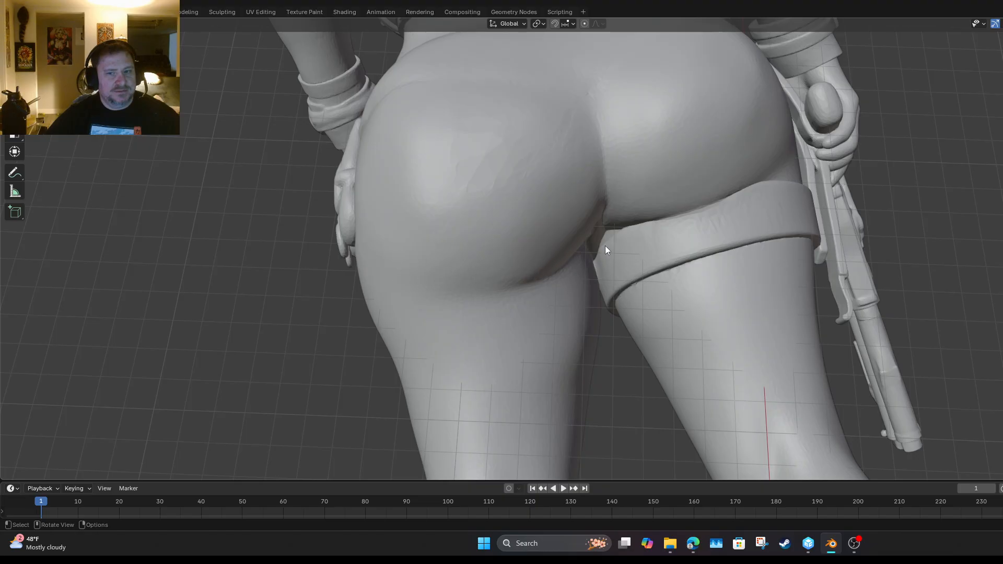
Inspect the backs of the thighs, the knees and the thigh strap in the Sculpting workspace.
left_click(226, 12)
scroll(548, 224, "up", 4)
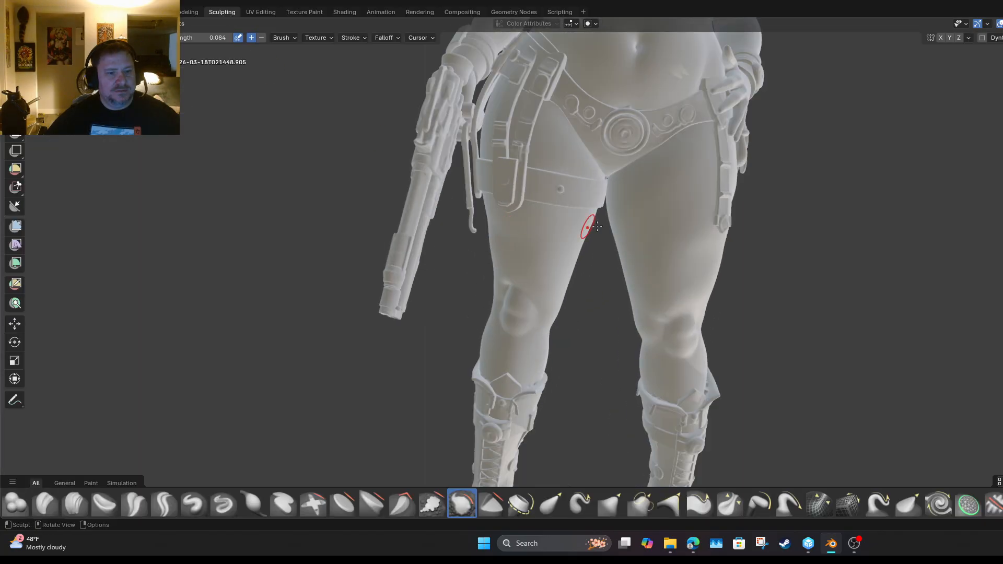
mouse_move(588, 226)
middle_mouse_down("shift")
mouse_move(782, 265)
mouse_move(719, 168)
mouse_move(543, 86)
mouse_move(406, 465)
middle_mouse_up("shift")
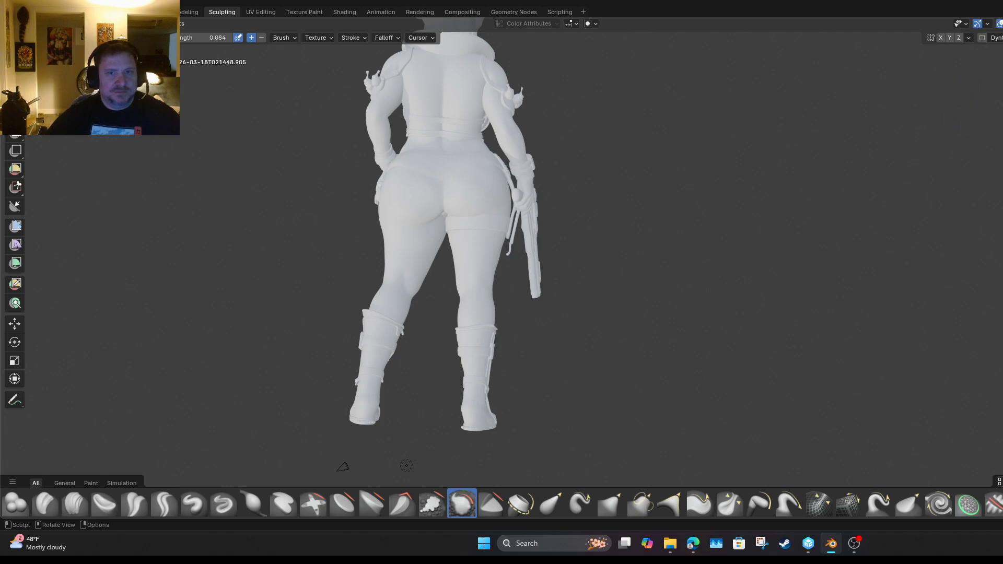
middle_click_drag(509, 173, 704, 179, "shift")
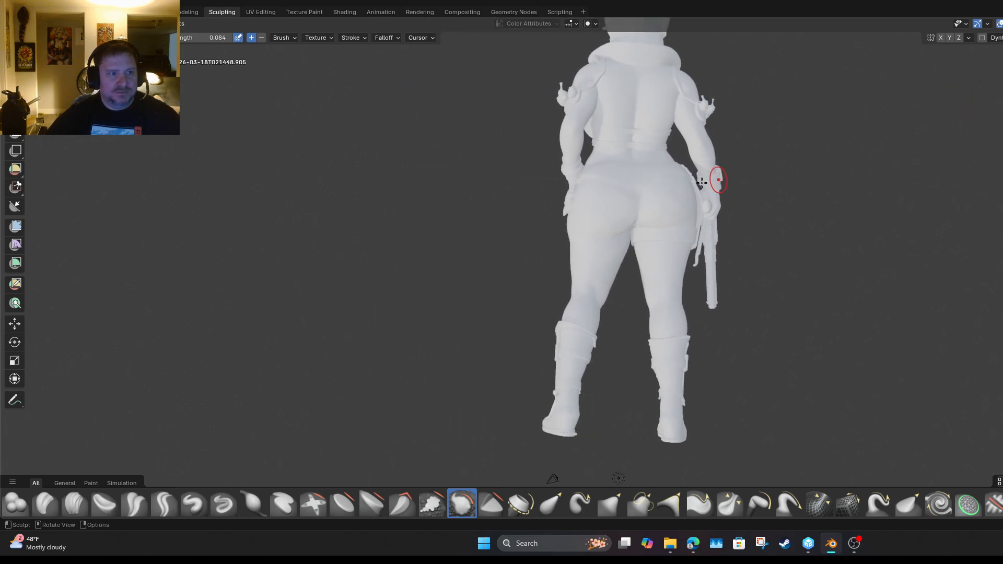
scroll(690, 179, "up", 4)
scroll(820, 187, "up", 1)
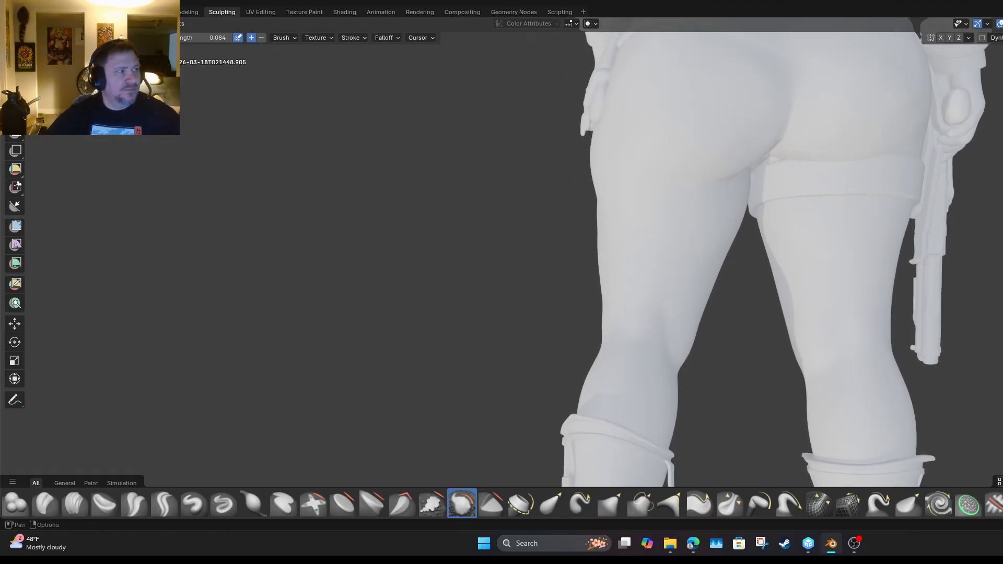
Select the figure in the Layout workspace and export it as an STL file named DD to the Desktop.
left_click(14, 11)
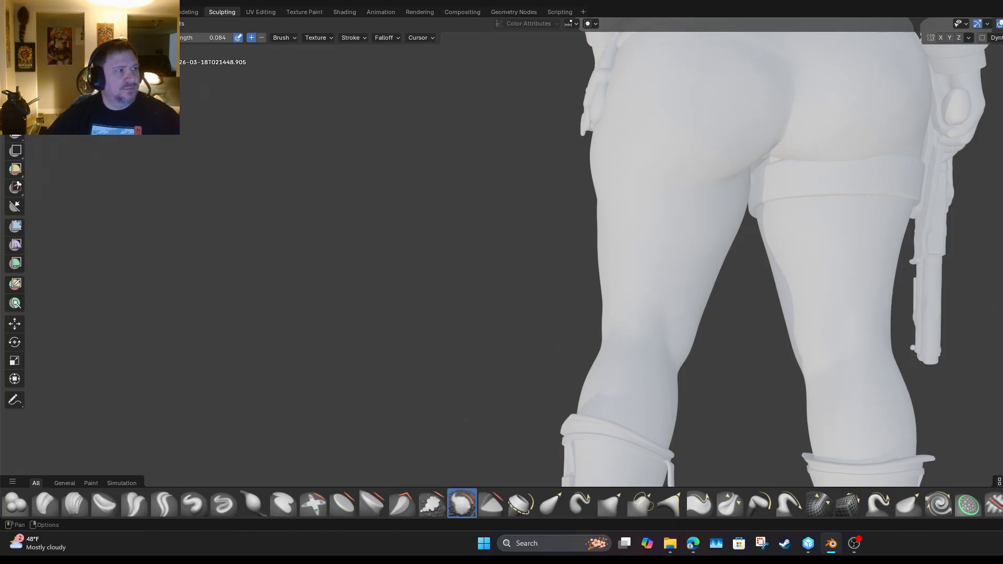
left_click(154, 12)
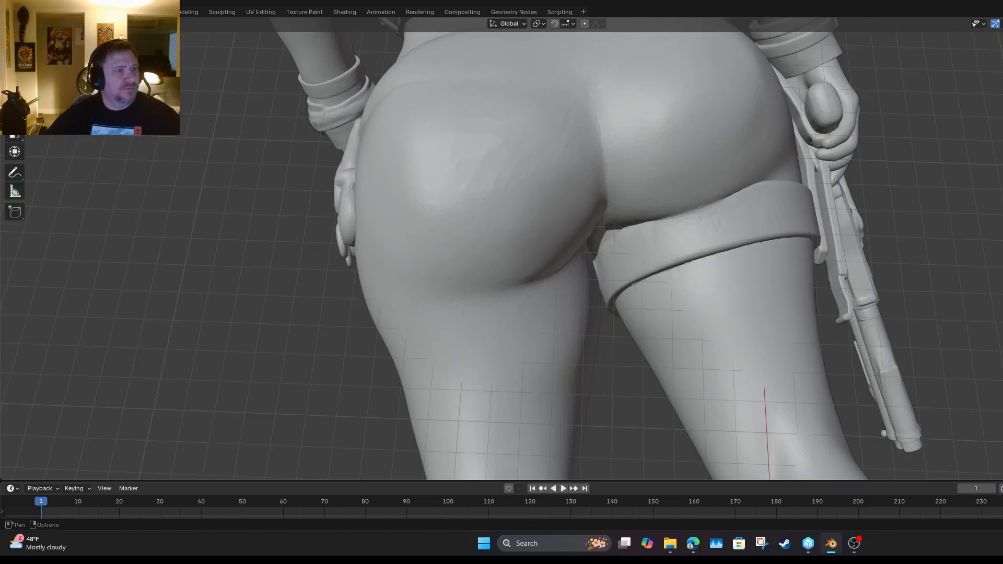
left_click(729, 131)
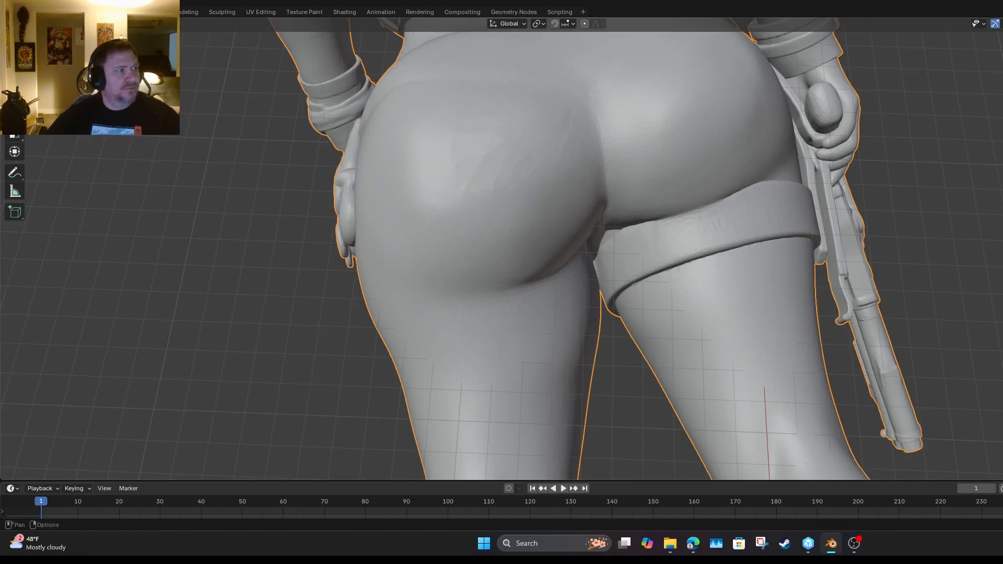
left_click(23, 11)
mouse_move(40, 170)
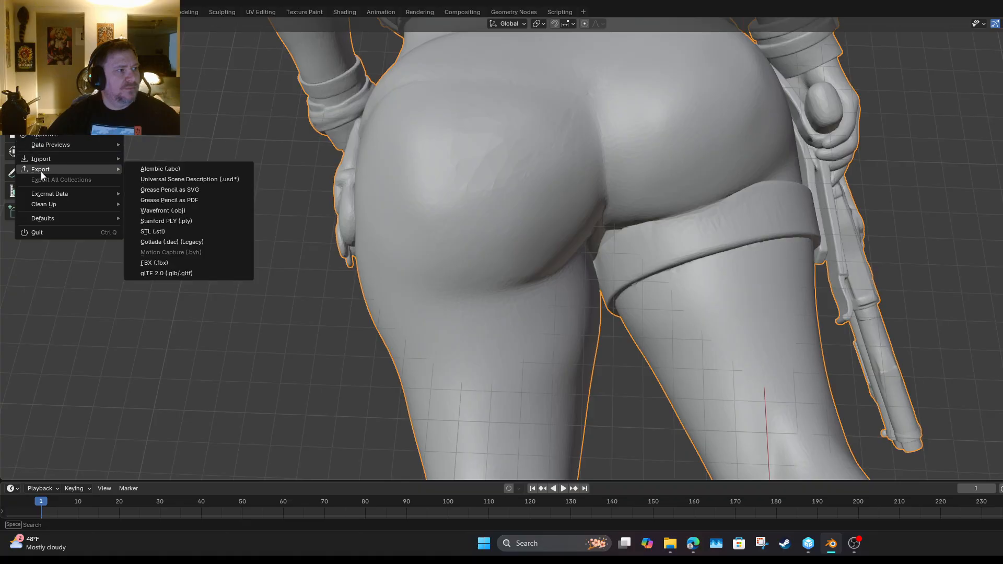
left_click(158, 231)
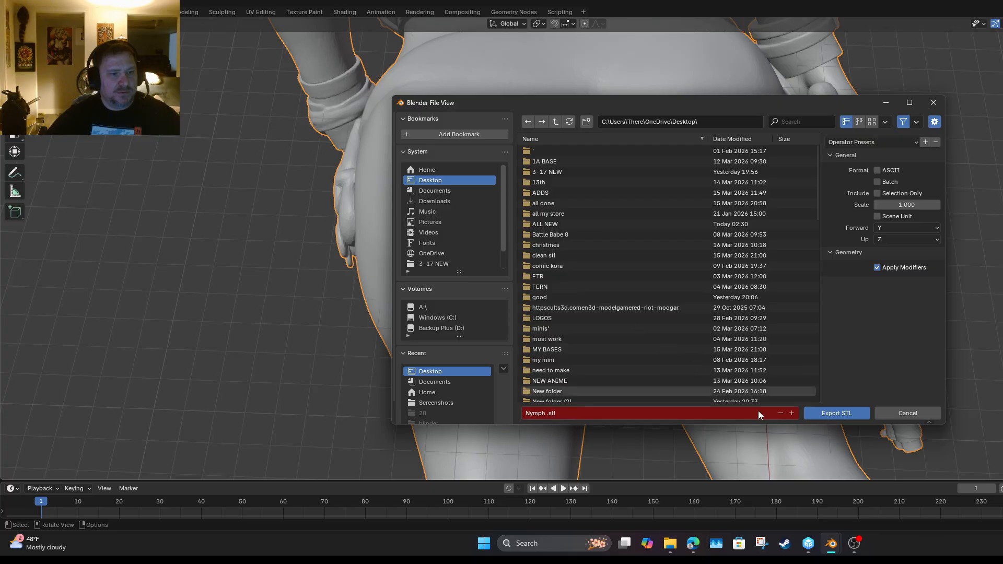
left_click(654, 411)
key("BackSpace")
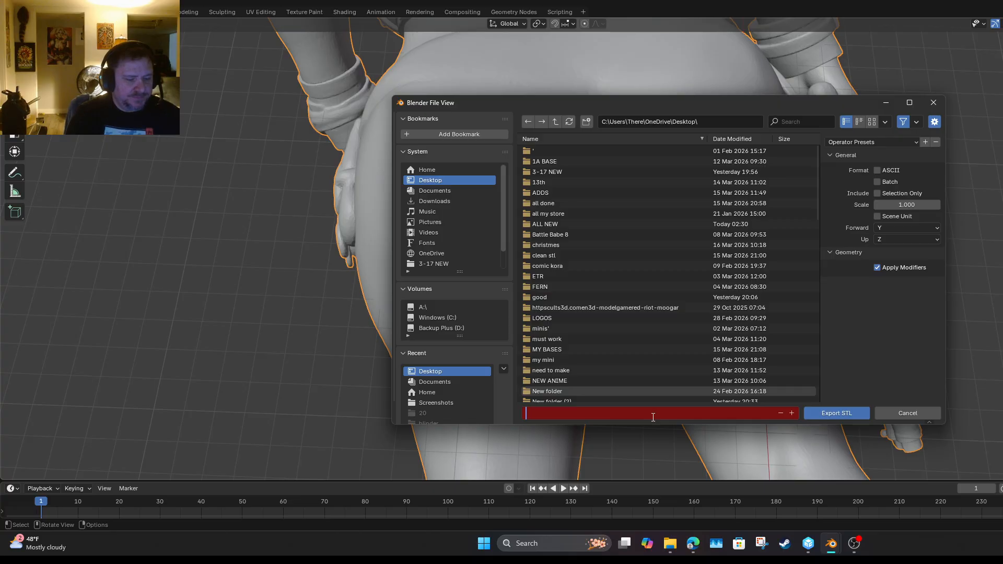
type("DD")
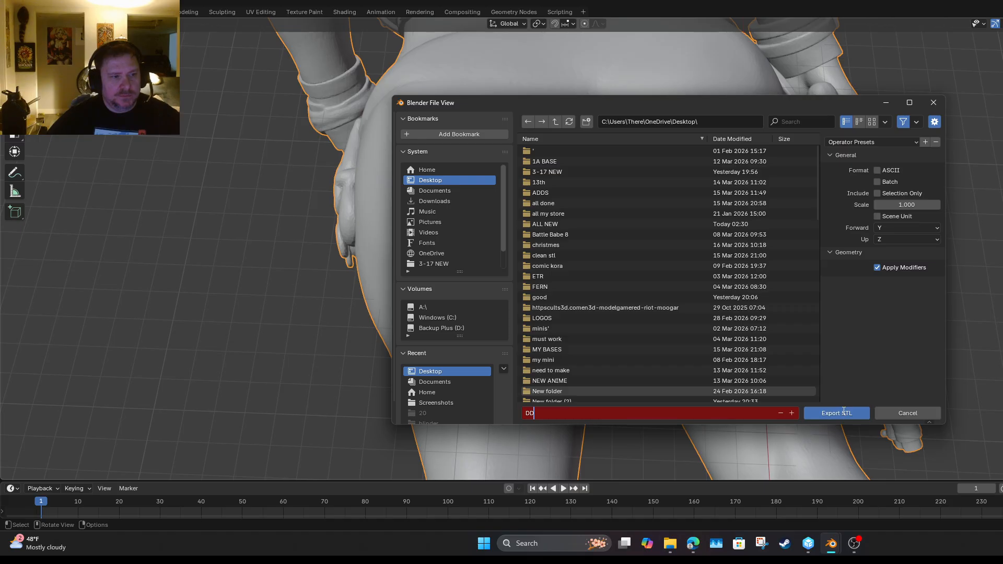
left_click(842, 411)
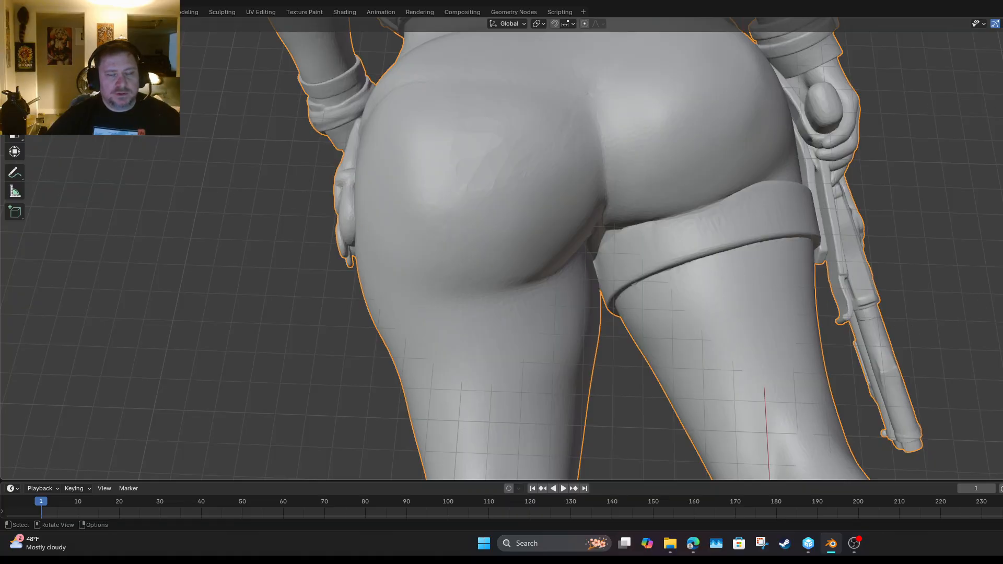
Return to the Sculpting workspace, set the Smooth brush strength to 0.284 and soften the crease where the left buttock meets the thigh.
scroll(565, 251, "down", 2)
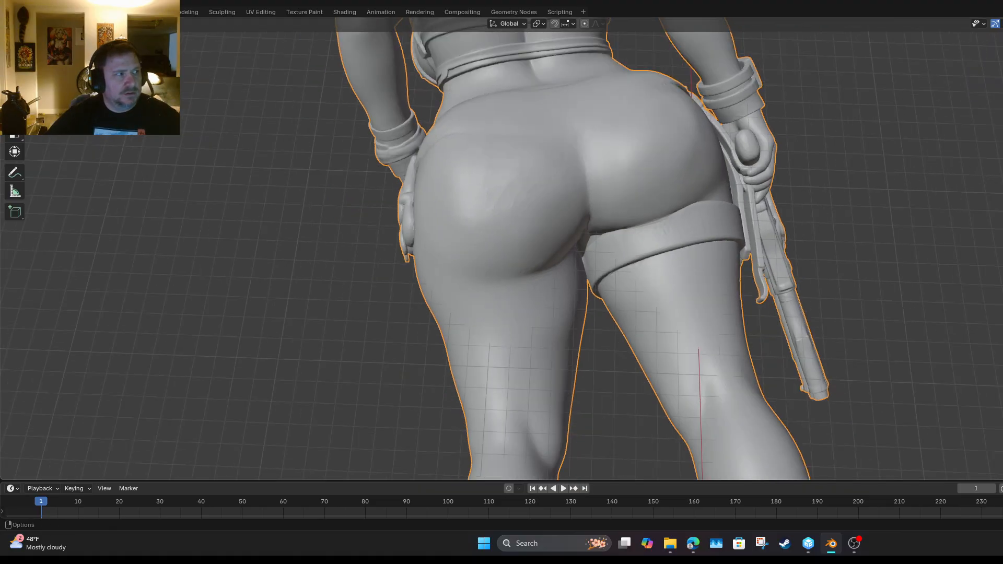
left_click(222, 12)
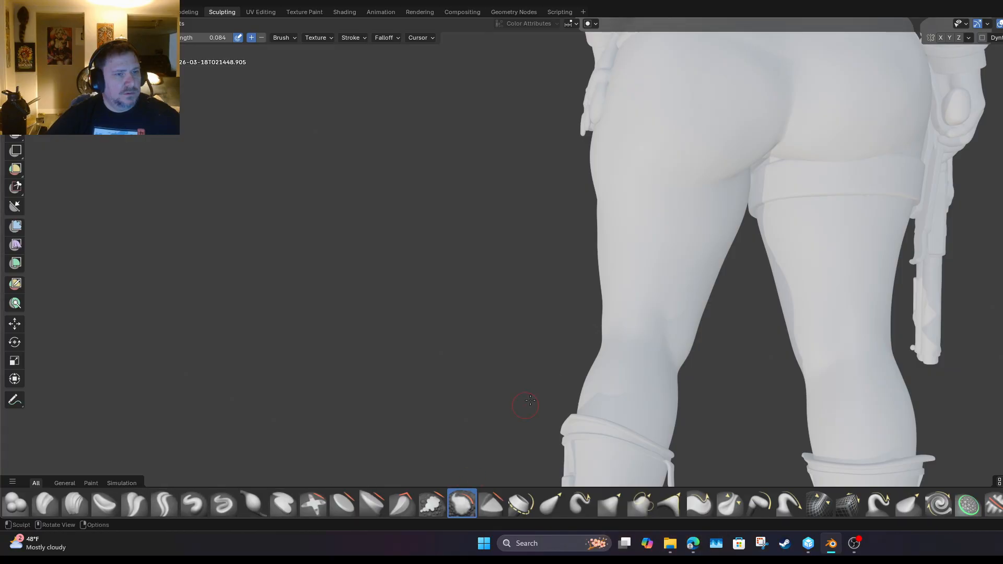
mouse_move(725, 171)
left_mouse_down()
mouse_move(659, 148)
mouse_move(676, 161)
mouse_move(739, 167)
mouse_move(645, 154)
mouse_move(732, 168)
mouse_move(693, 176)
mouse_move(645, 142)
left_mouse_up()
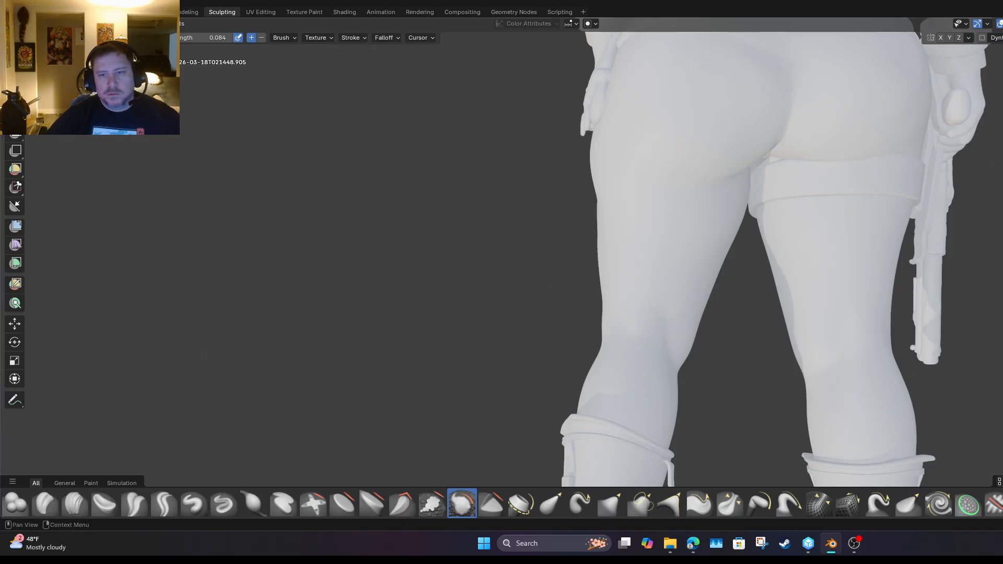
key("shift+f")
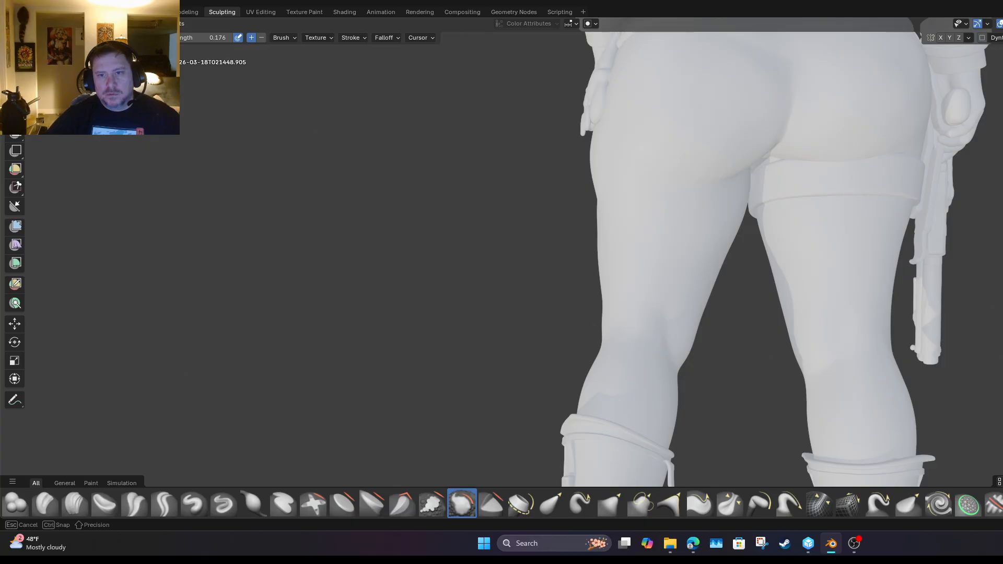
left_click(834, 189)
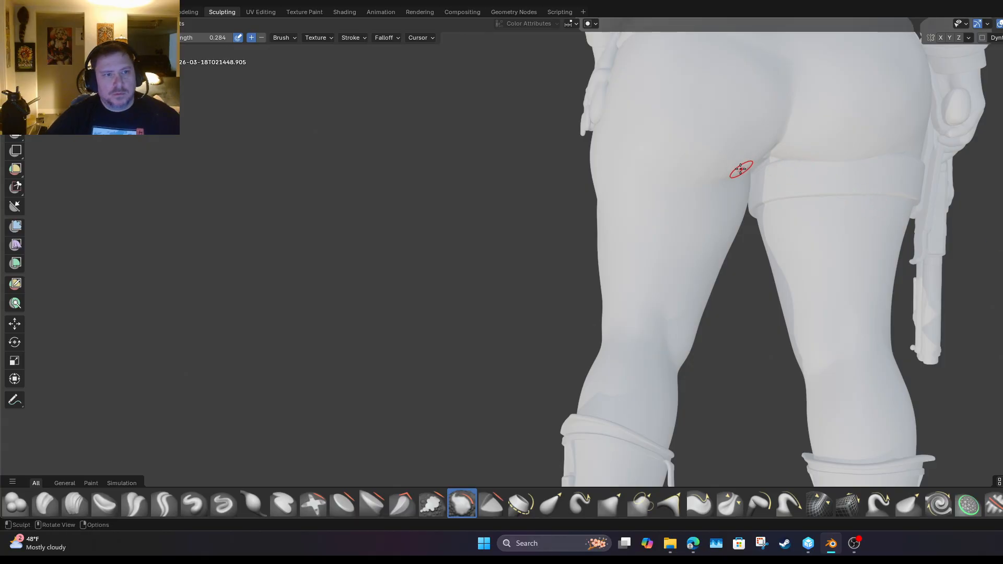
left_click_drag(741, 169, 679, 162)
mouse_move(745, 165)
left_mouse_down()
mouse_move(663, 152)
mouse_move(730, 174)
mouse_move(710, 180)
left_mouse_up()
scroll(443, 212, "down", 1)
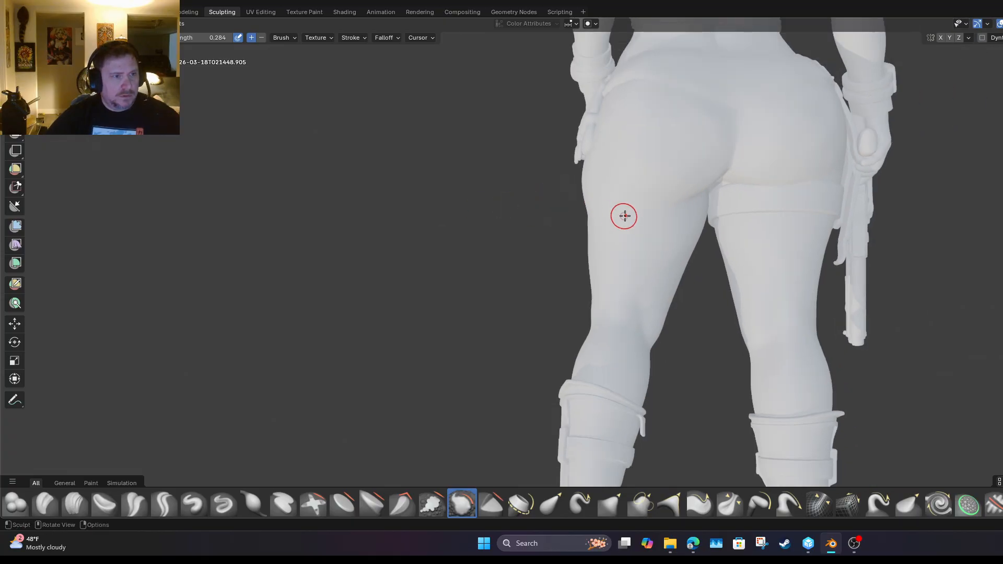
right_click(589, 187)
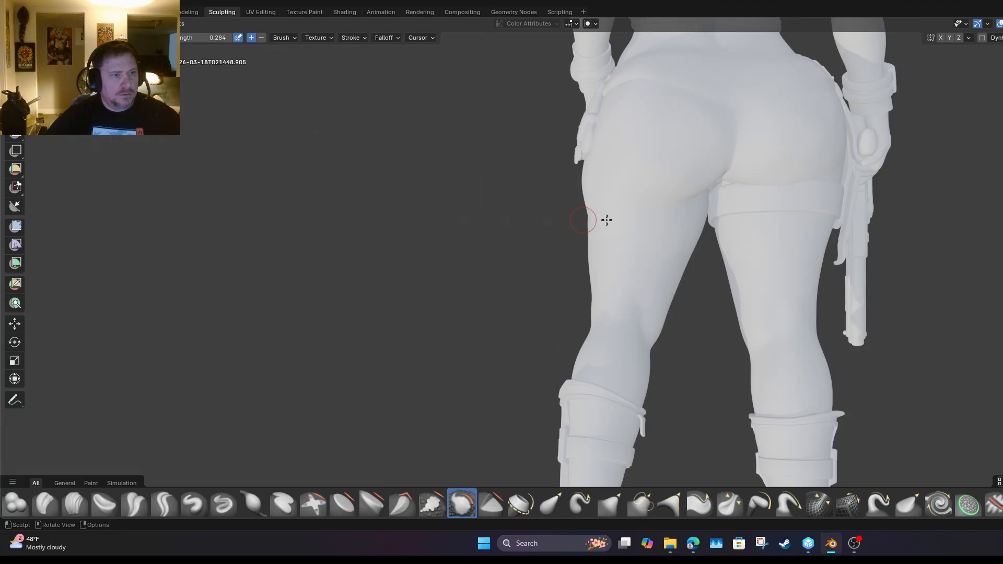
left_click(674, 222)
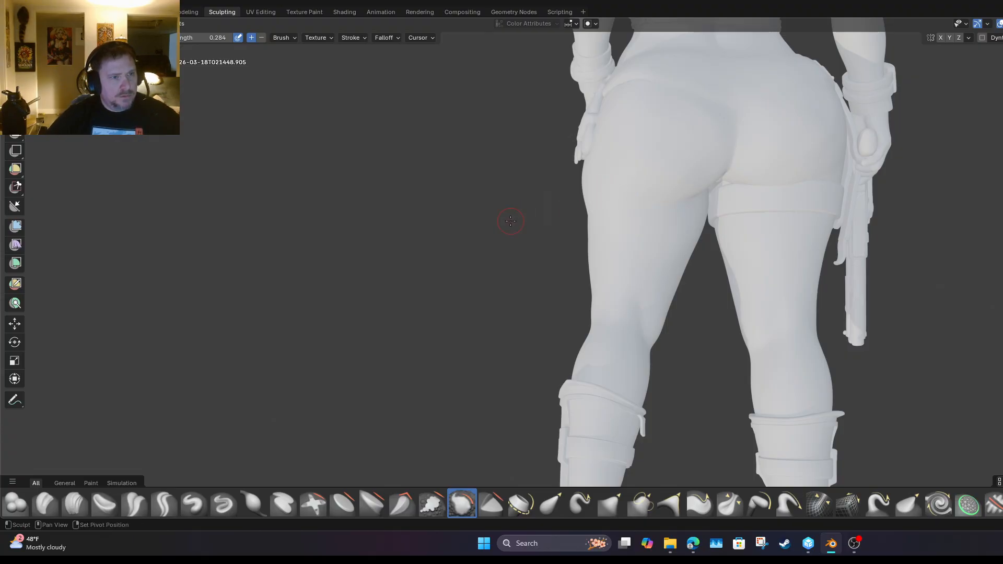
left_click_drag(639, 212, 648, 208, "shift")
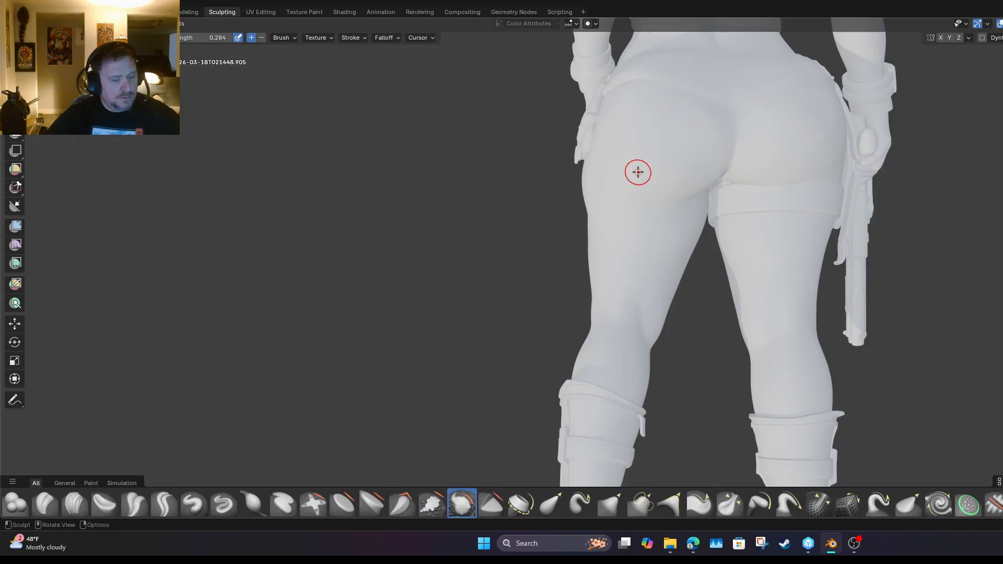
Change the sculpting viewport's shading from Material Preview to Solid.
key("super")
key("super")
key("z")
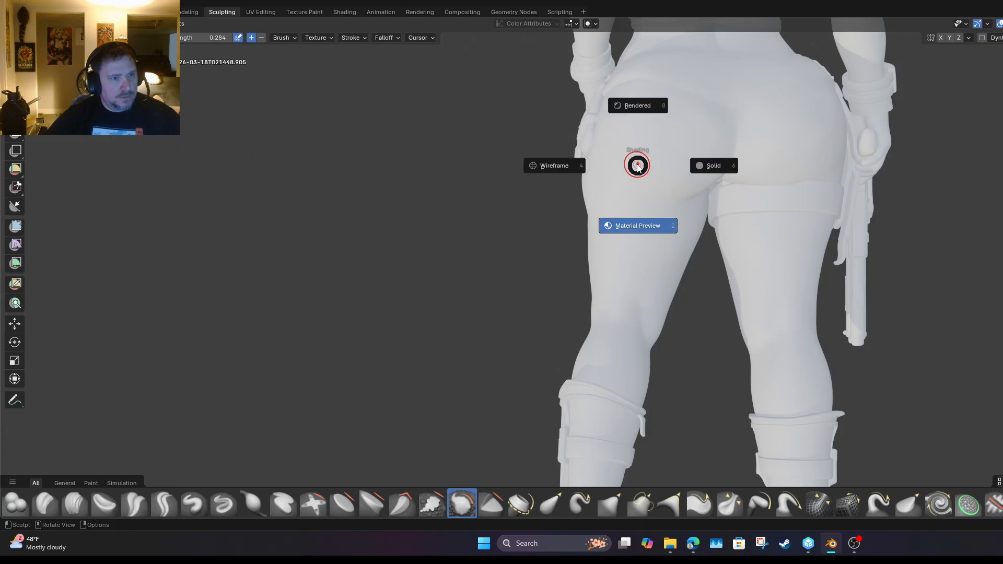
left_click(630, 222)
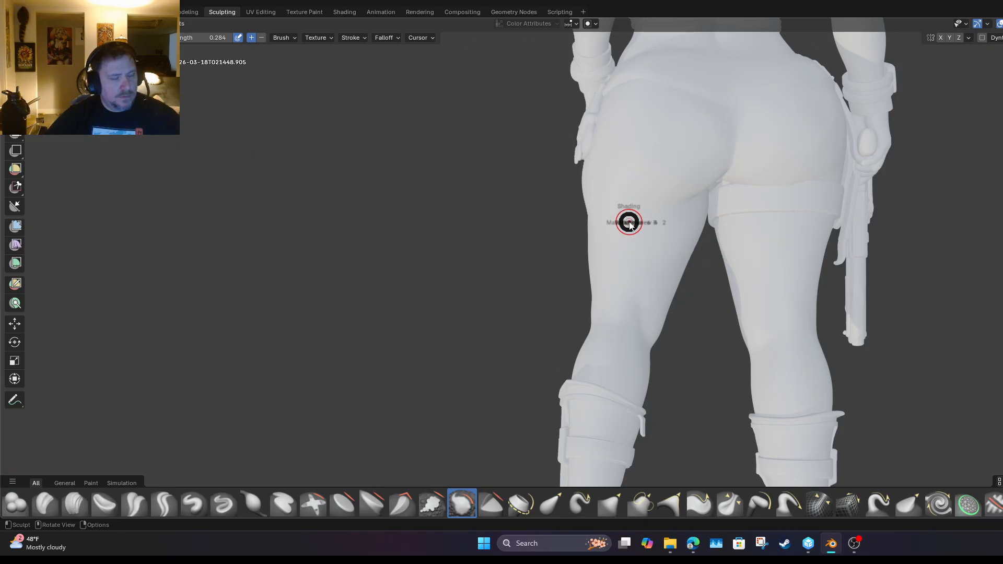
key("z")
left_click(710, 219)
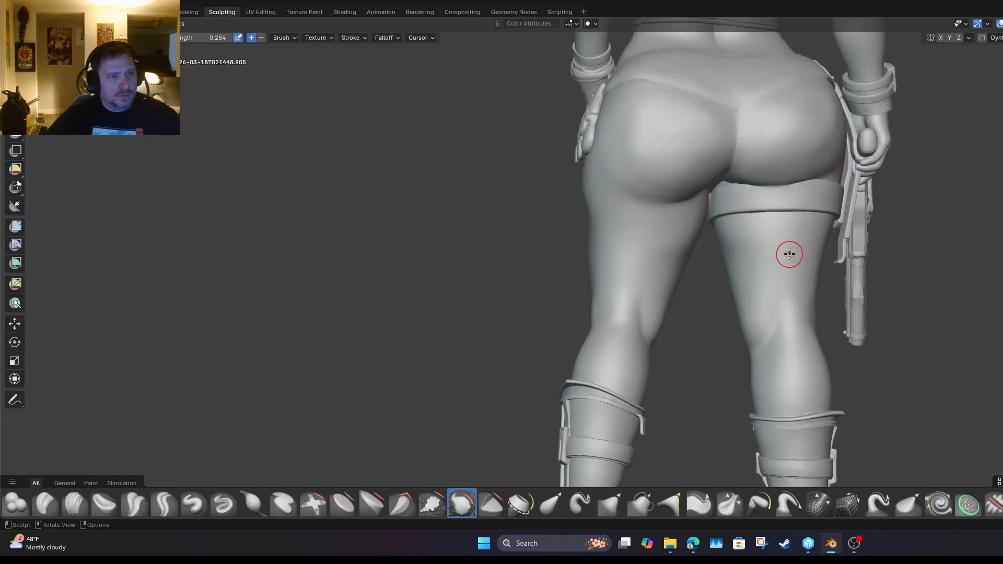
Smooth the lower curve of the left buttock and its fold beside the thigh strap with a larger brush.
scroll(663, 115, "up", 1)
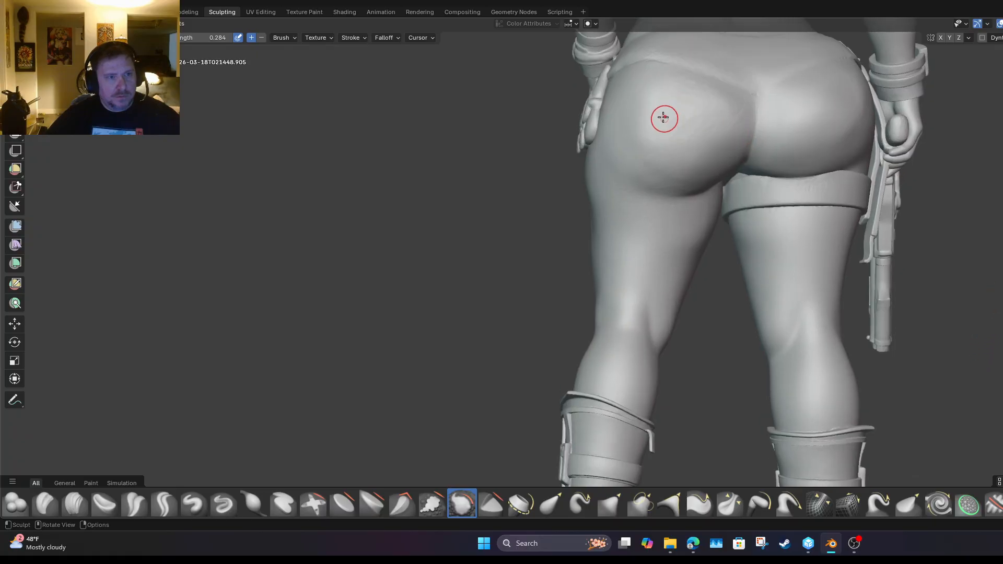
scroll(757, 128, "up", 1)
mouse_move(703, 144)
left_mouse_down()
mouse_move(704, 154)
mouse_move(755, 167)
mouse_move(772, 160)
left_mouse_up()
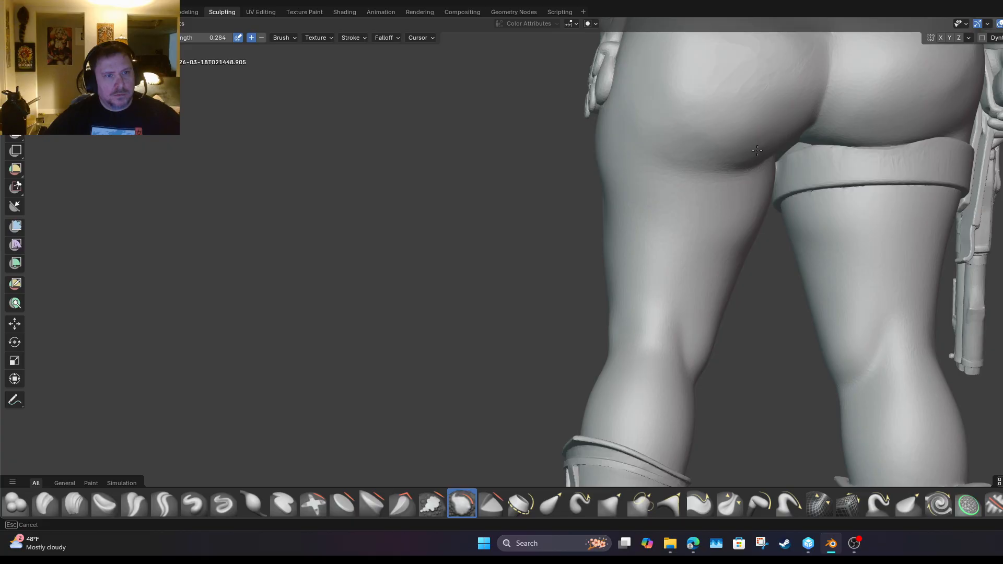
mouse_move(757, 150)
left_mouse_down()
mouse_move(781, 130)
mouse_move(843, 156)
left_mouse_up()
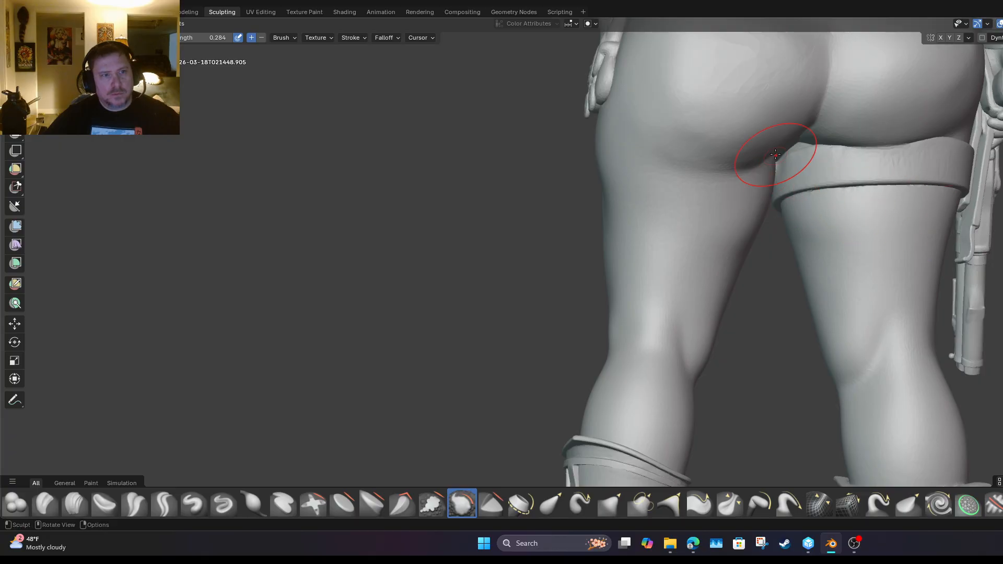
left_click_drag(747, 155, 717, 153)
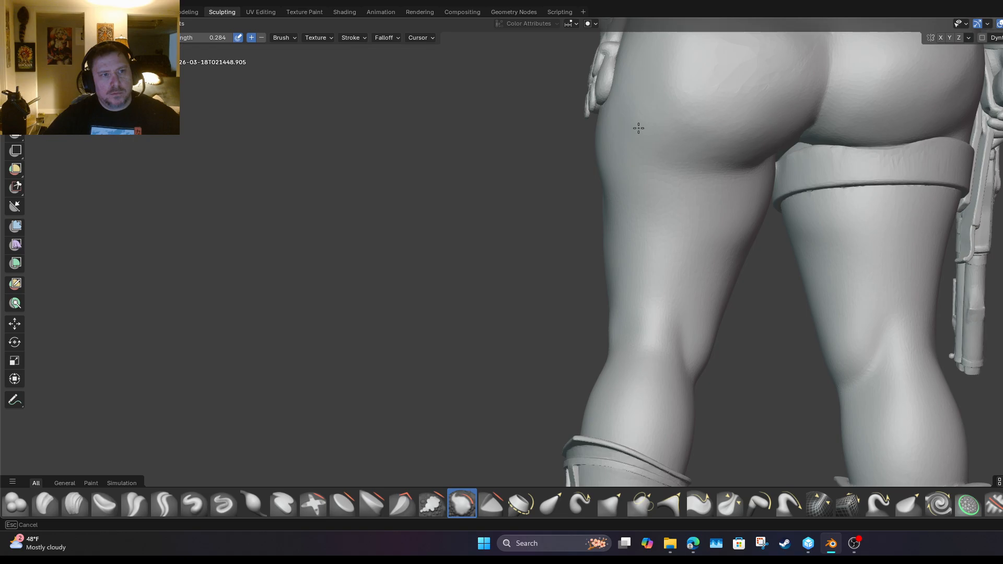
left_click_drag(638, 128, 770, 161)
left_click_drag(797, 145, 718, 127)
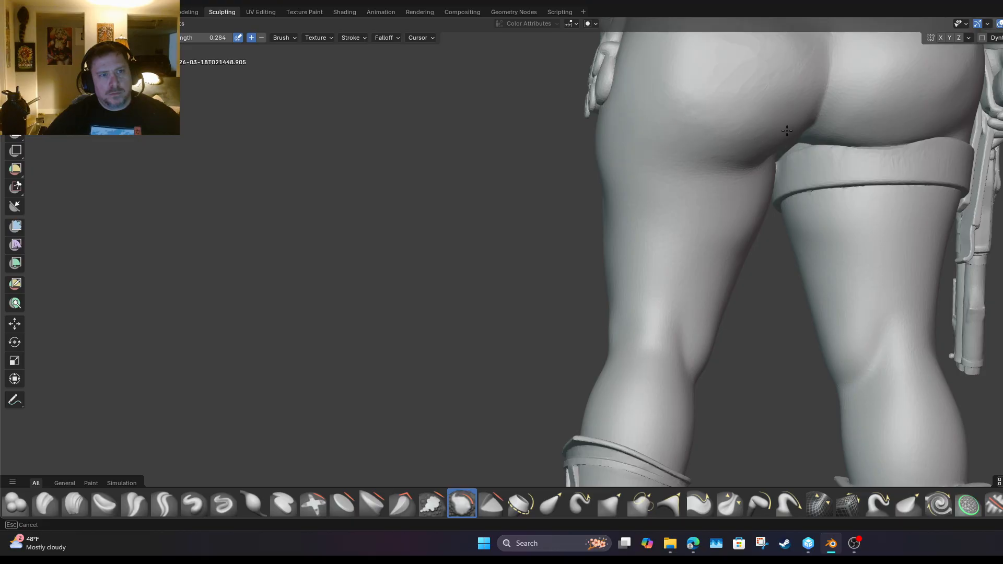
mouse_move(787, 130)
left_mouse_down()
mouse_move(654, 89)
mouse_move(769, 142)
left_mouse_up()
left_click_drag(633, 131, 783, 160)
mouse_move(652, 155)
left_mouse_down()
mouse_move(769, 151)
mouse_move(714, 143)
left_mouse_up()
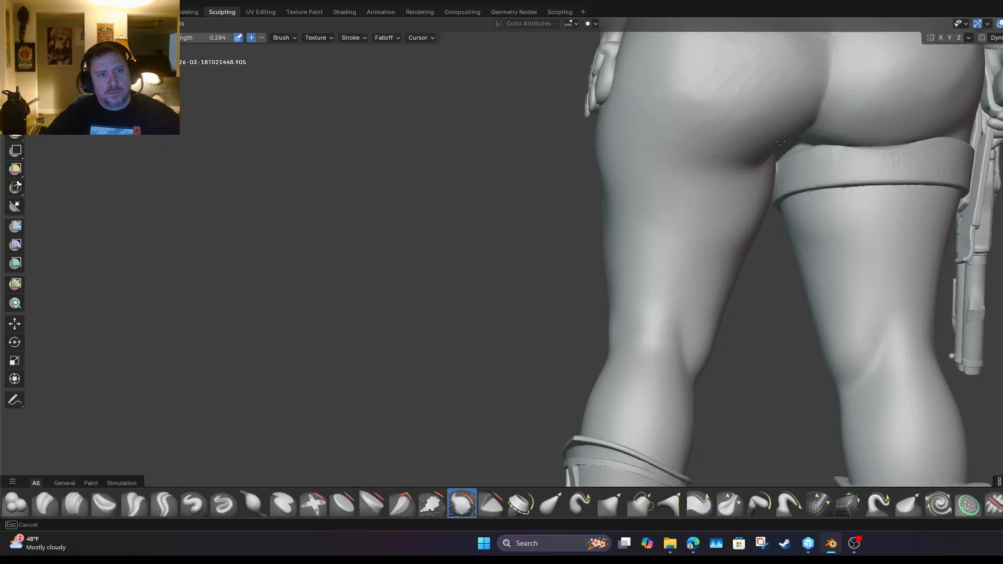
mouse_move(780, 141)
left_mouse_down()
mouse_move(670, 108)
mouse_move(812, 124)
mouse_move(663, 83)
left_mouse_up()
Smooth the left buttock's underside and inner surface beside the cleft from a side angle, and check the whole figure from behind.
scroll(818, 126, "down", 4)
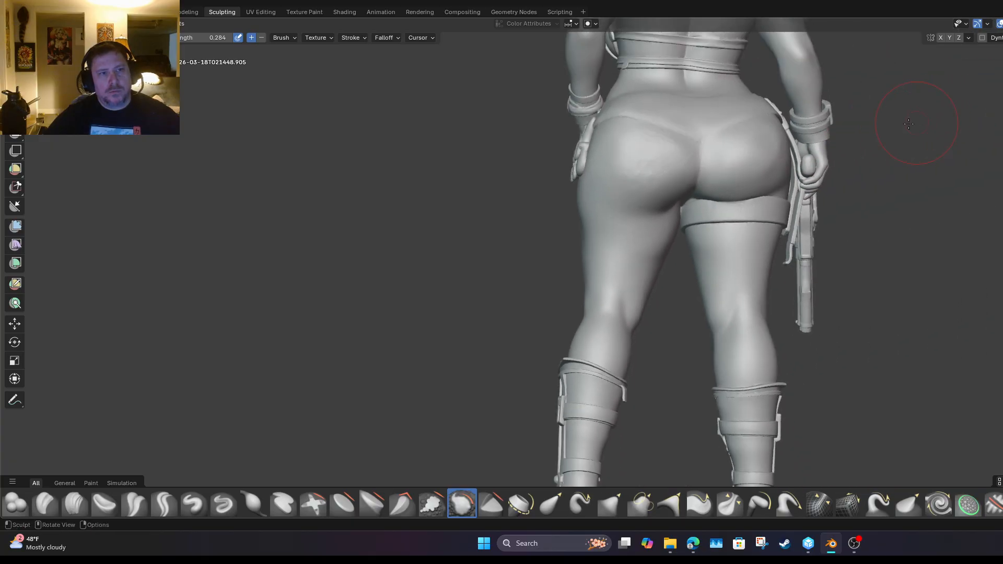
scroll(908, 123, "down", 1)
middle_click_drag(883, 136, 867, 256)
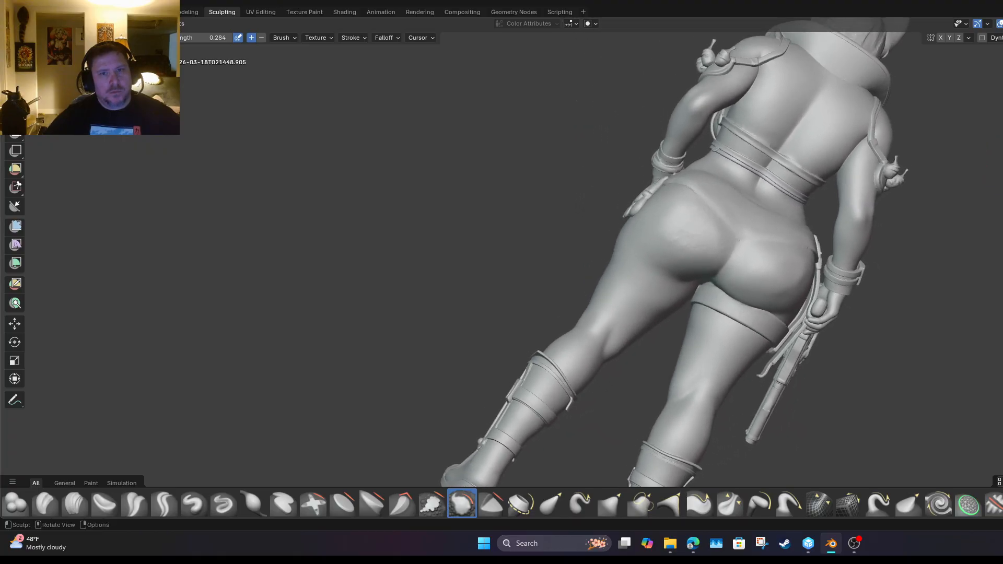
middle_click_drag(630, 416, 543, 407)
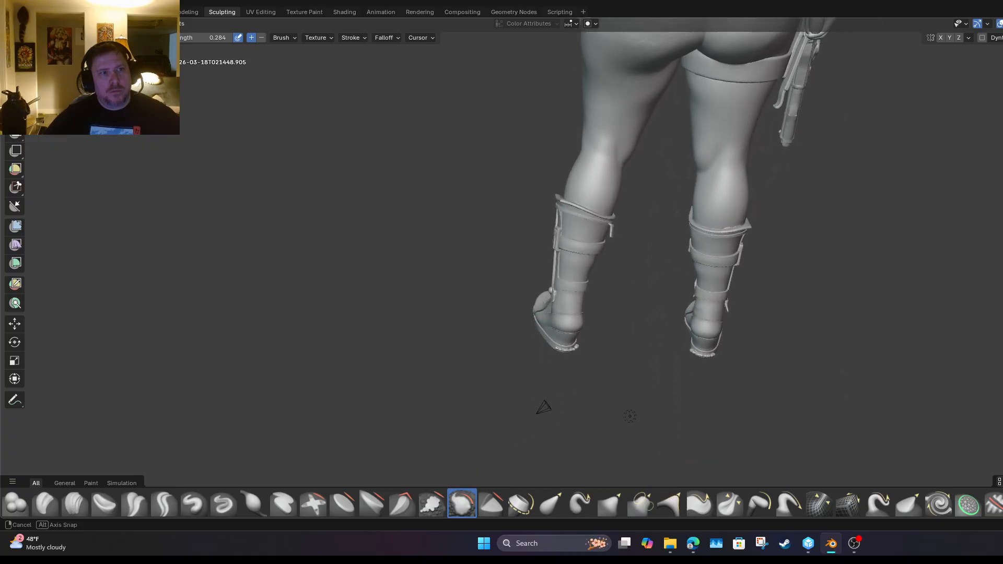
middle_click_drag(856, 220, 841, 303)
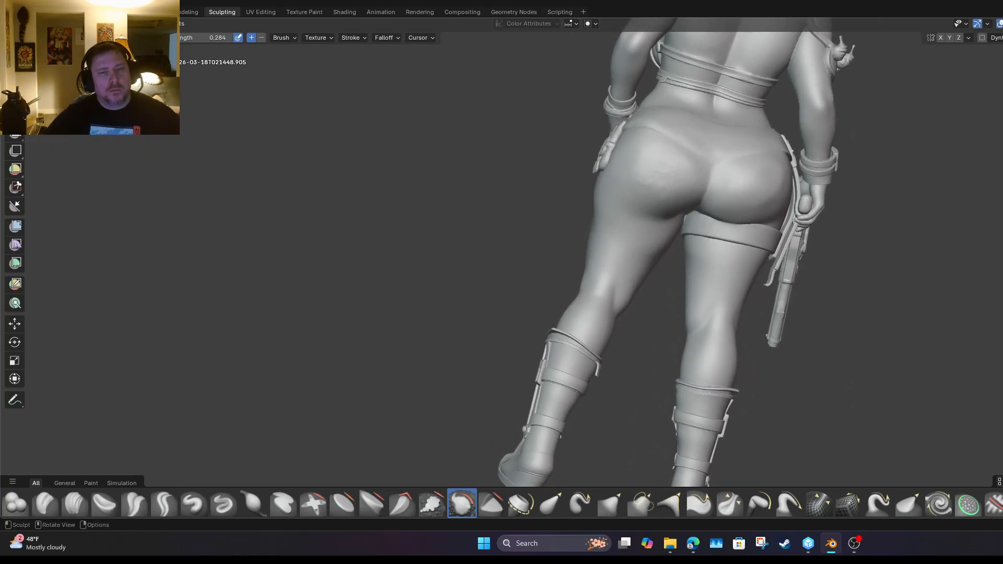
middle_click_drag(590, 366, 233, 71)
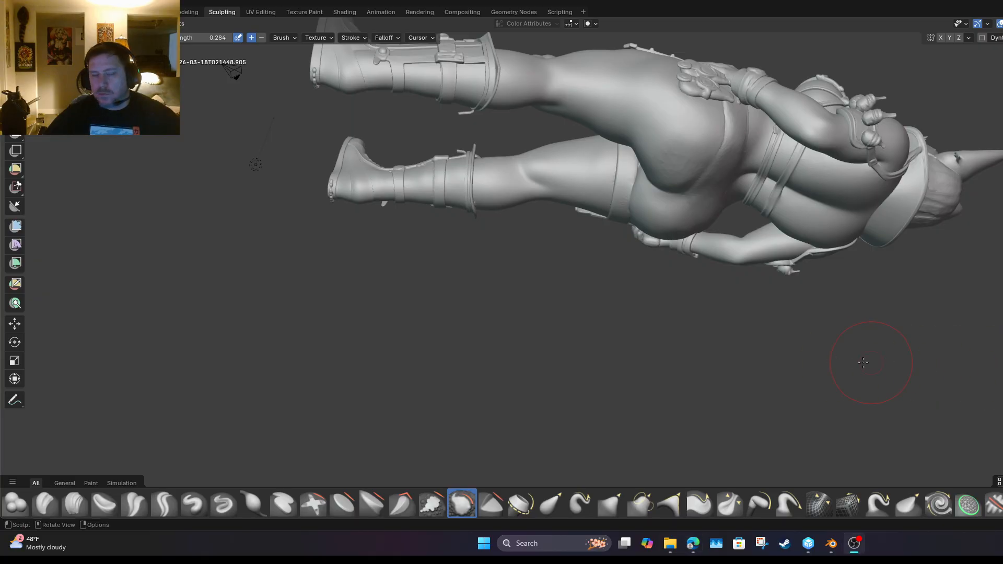
mouse_move(657, 188)
left_mouse_down()
mouse_move(668, 180)
mouse_move(653, 186)
mouse_move(655, 157)
mouse_move(702, 136)
mouse_move(642, 178)
left_mouse_up()
mouse_move(681, 143)
left_mouse_down()
mouse_move(675, 173)
mouse_move(658, 185)
left_mouse_up()
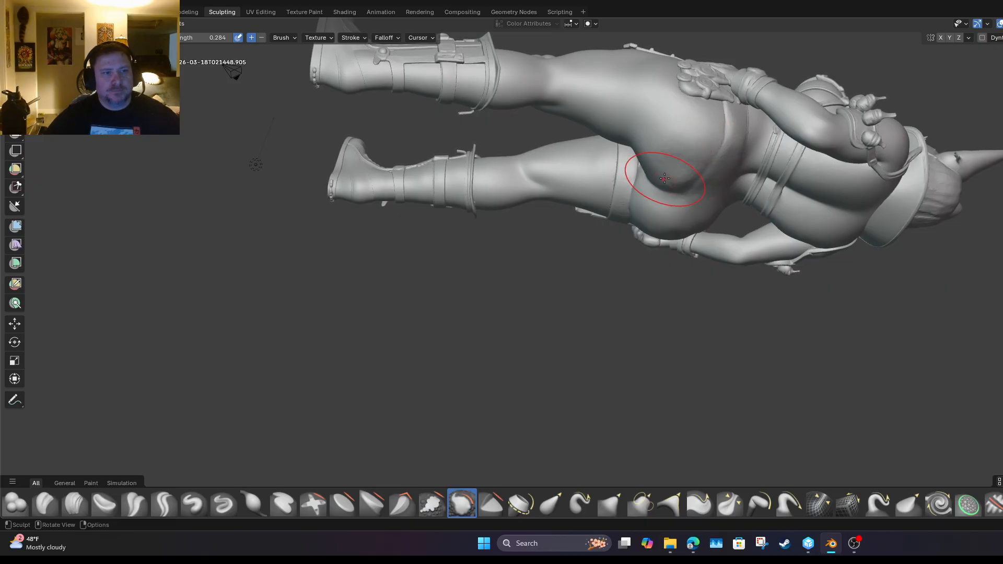
left_click_drag(667, 150, 659, 180)
left_click_drag(677, 127, 650, 149)
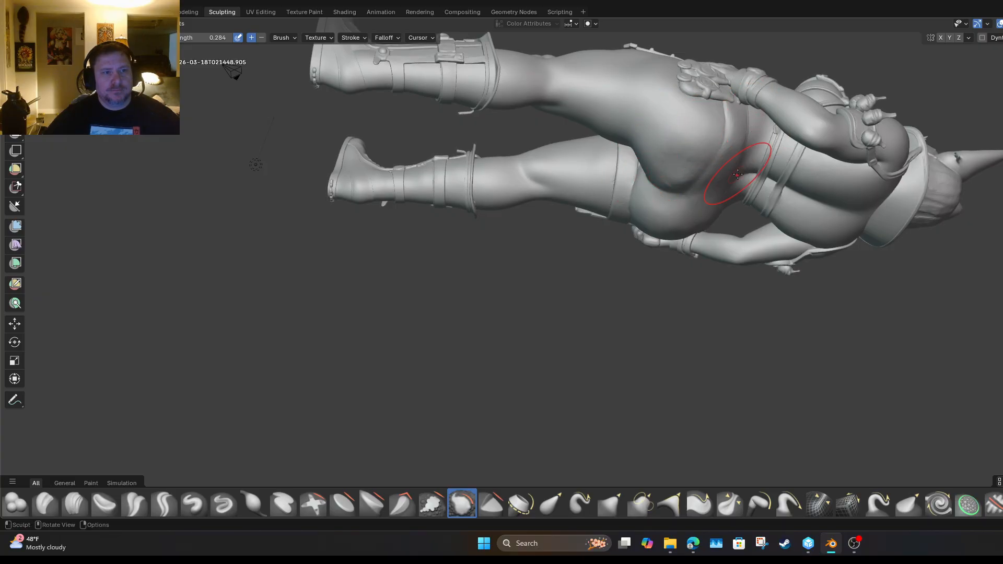
mouse_move(256, 165)
middle_mouse_down()
mouse_move(731, 295)
mouse_move(656, 201)
mouse_move(637, 136)
mouse_move(956, 179)
middle_mouse_up()
scroll(829, 219, "down", 8)
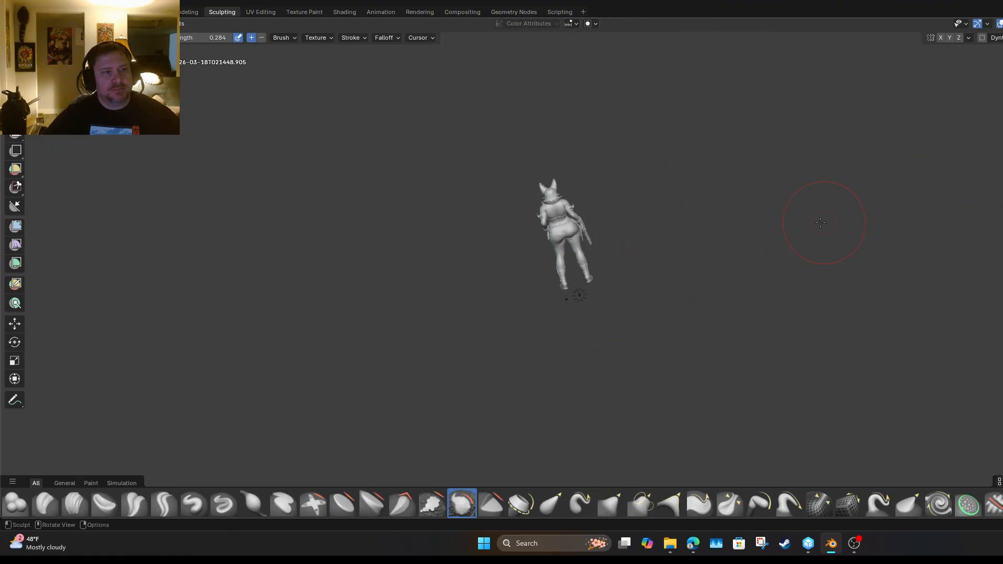
scroll(808, 219, "up", 5)
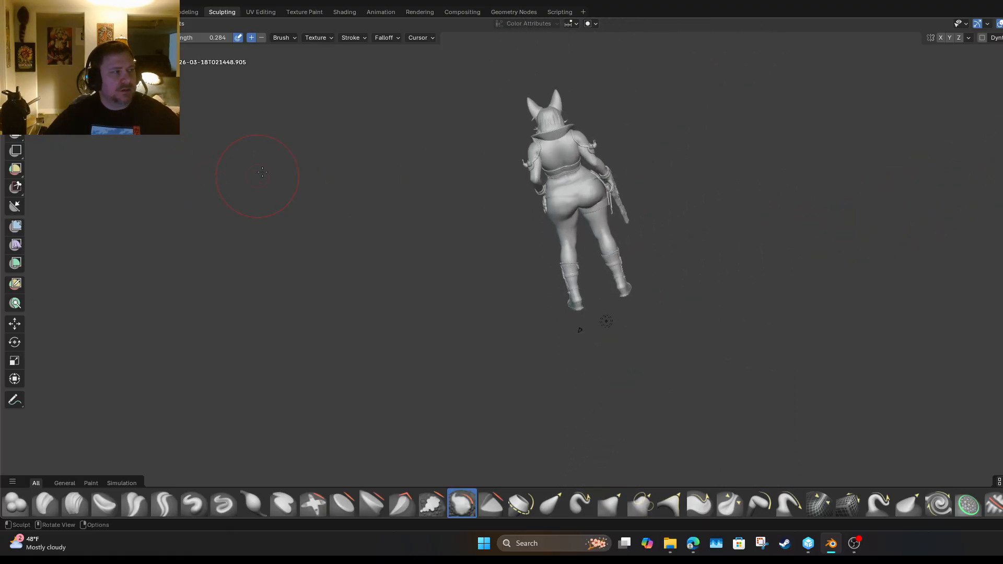